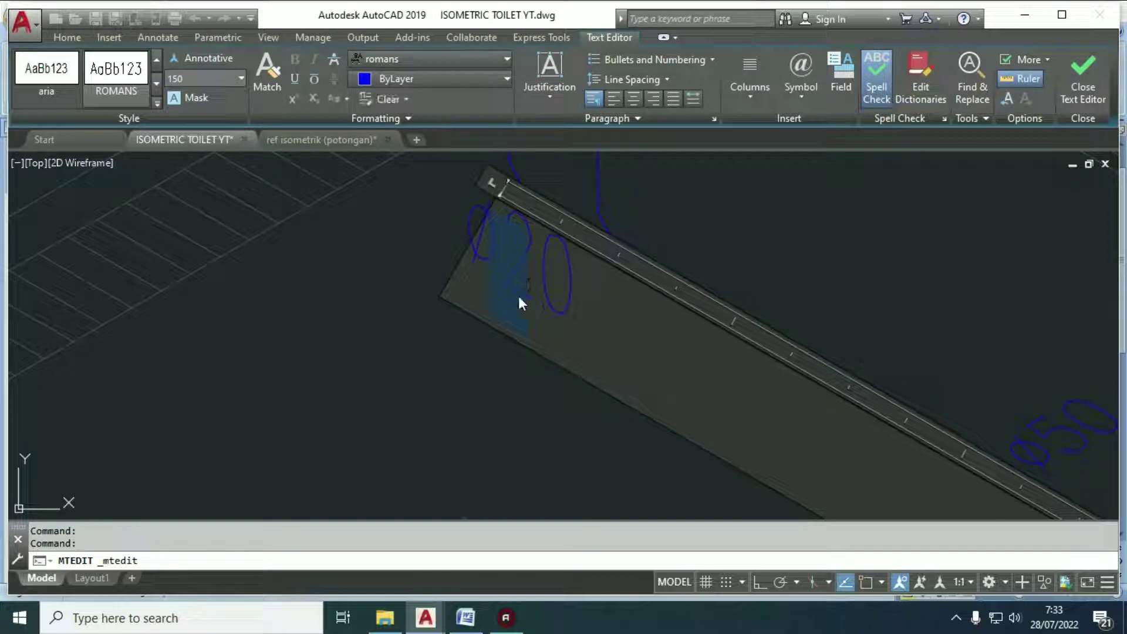
# Step: Leave the text editor and copy the Ø40 label next to the janitor branch pipe
pyautogui.scroll(-5, 426, 394)
pyautogui.press('Escape')
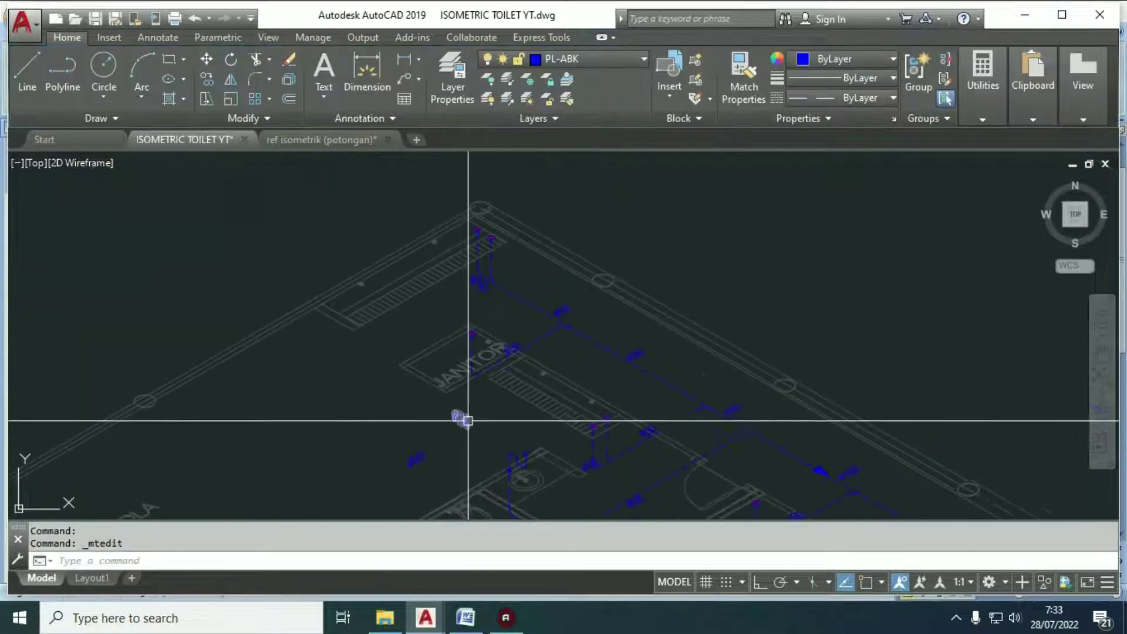
pyautogui.write('co')
pyautogui.press('Return')
pyautogui.scroll(3, 485, 428)
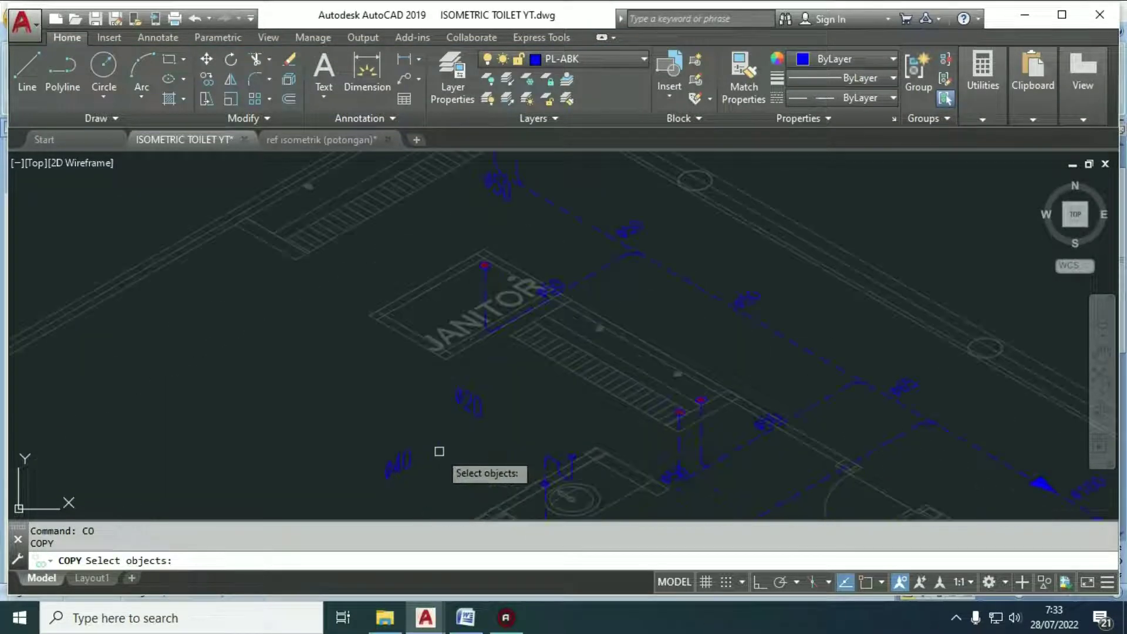
pyautogui.click(414, 469)
pyautogui.press('Return')
pyautogui.click(411, 478)
pyautogui.scroll(5, 581, 288)
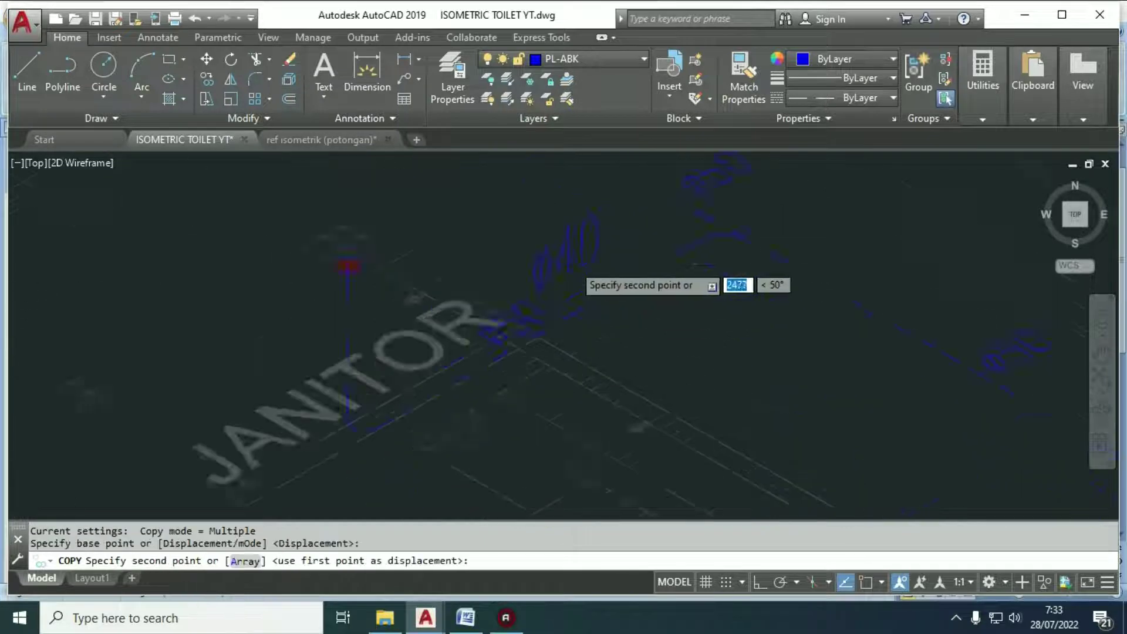
pyautogui.click(583, 324)
pyautogui.press('Escape')
# Step: Erase the existing diameter label on the janitor branch pipe and open the remaining label for editing
pyautogui.write('e')
pyautogui.press('Return')
pyautogui.click(478, 375)
pyautogui.press('Return')
pyautogui.doubleClick(500, 310)
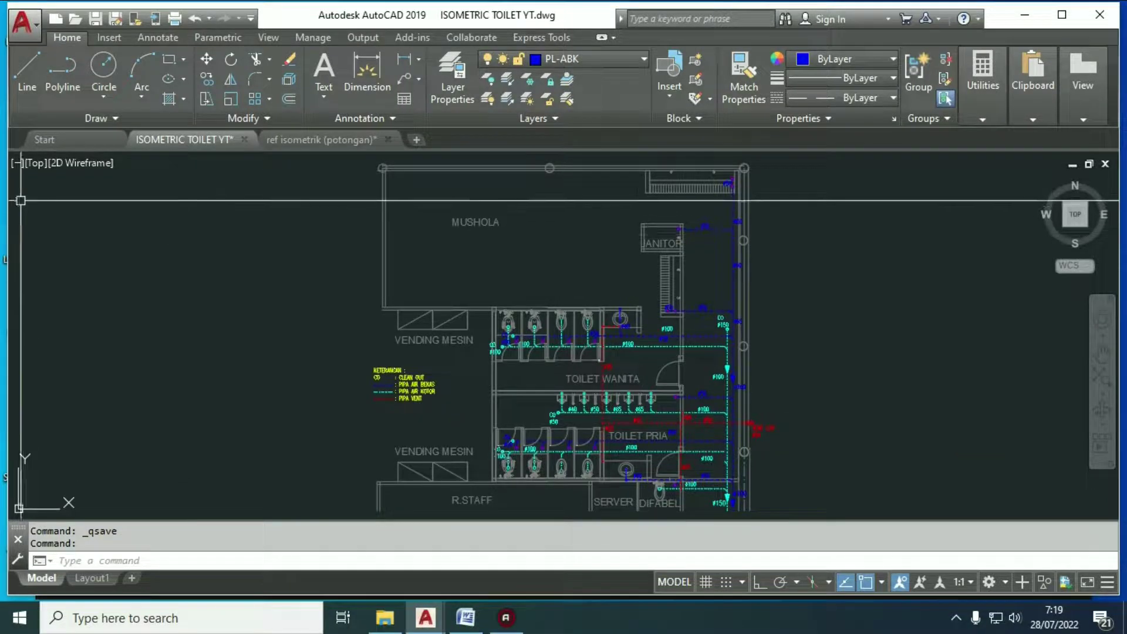
# Step: Switch the view to SW Isometric for the flat plan with the blue, cyan and red drainage pipes
pyautogui.click(35, 164)
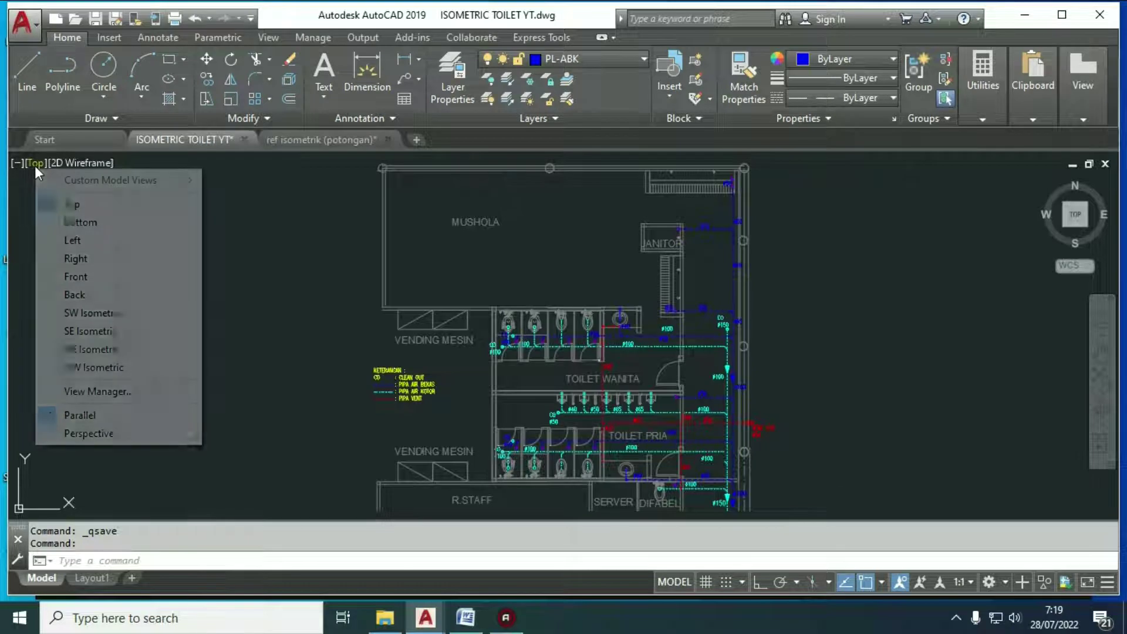
pyautogui.click(85, 317)
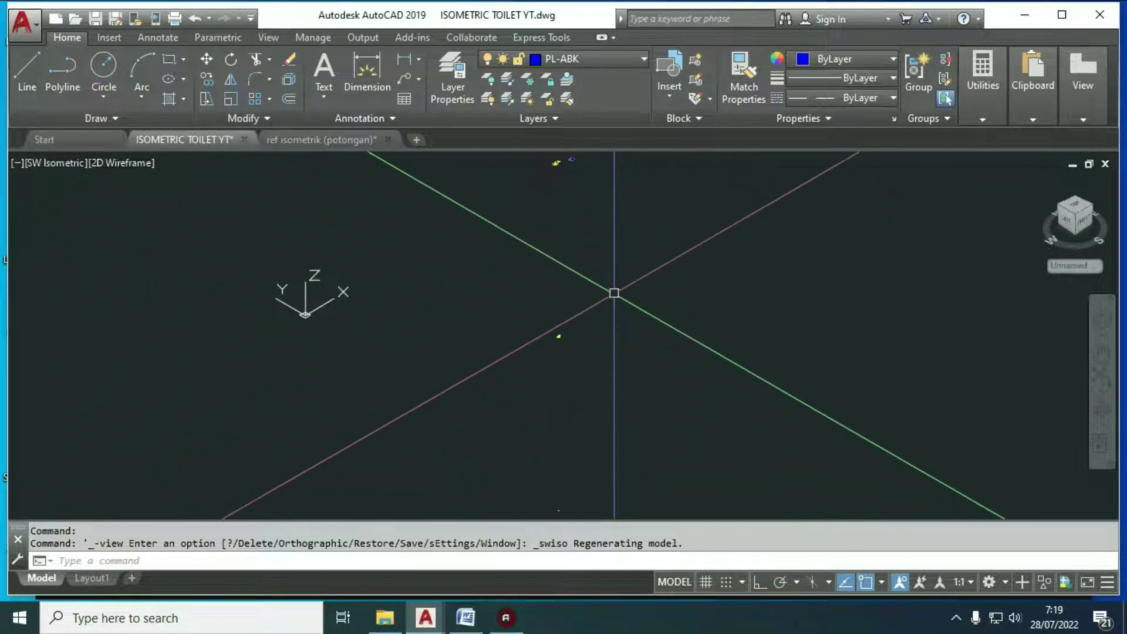
pyautogui.moveTo(584, 218); pyautogui.dragTo(576, 283, button='middle')
pyautogui.scroll(2, 575, 283)
pyautogui.scroll(10, 566, 264)
pyautogui.scroll(-4, 566, 298)
pyautogui.scroll(6, 453, 334)
pyautogui.scroll(-6, 453, 334)
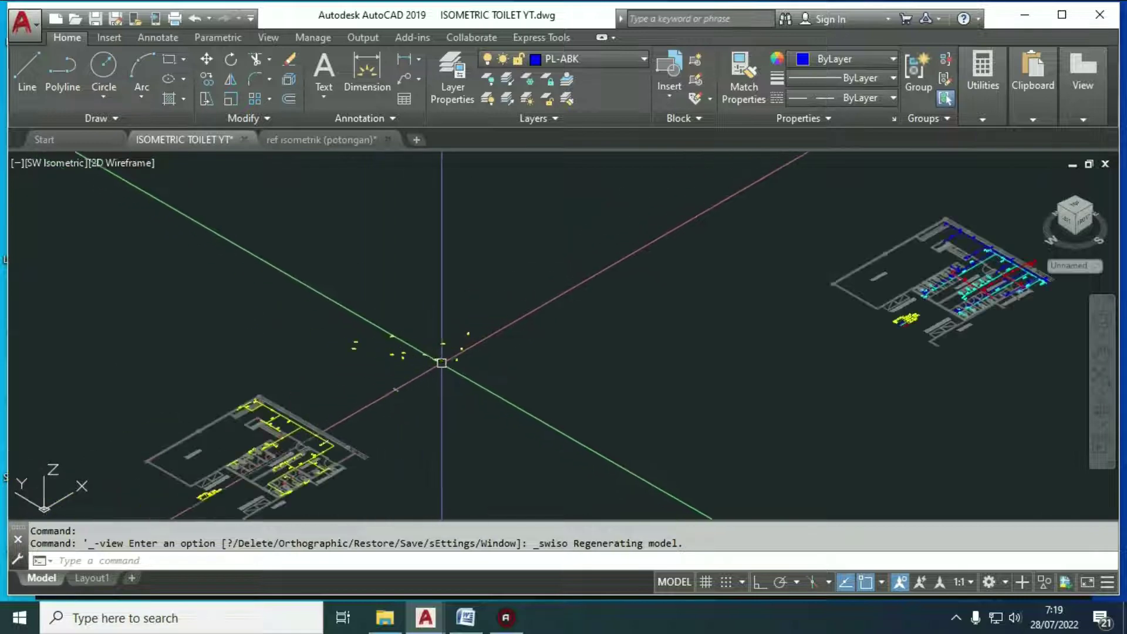
pyautogui.moveTo(757, 352); pyautogui.dragTo(491, 352, button='middle')
pyautogui.scroll(2, 755, 252)
pyautogui.moveTo(756, 271); pyautogui.dragTo(639, 344, button='middle')
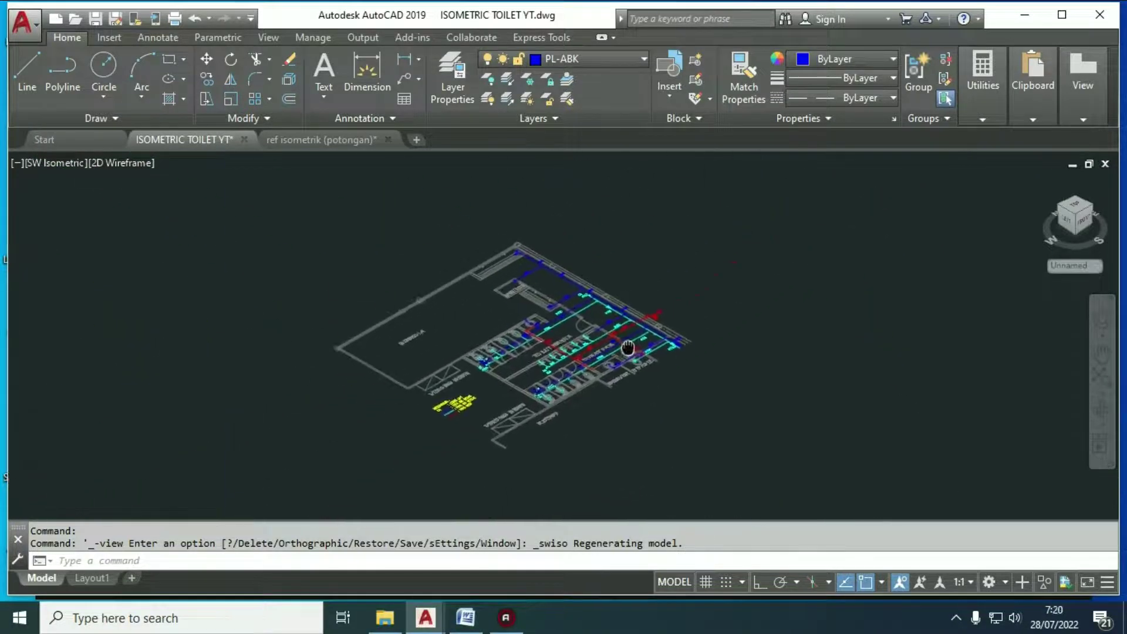
pyautogui.scroll(3, 634, 359)
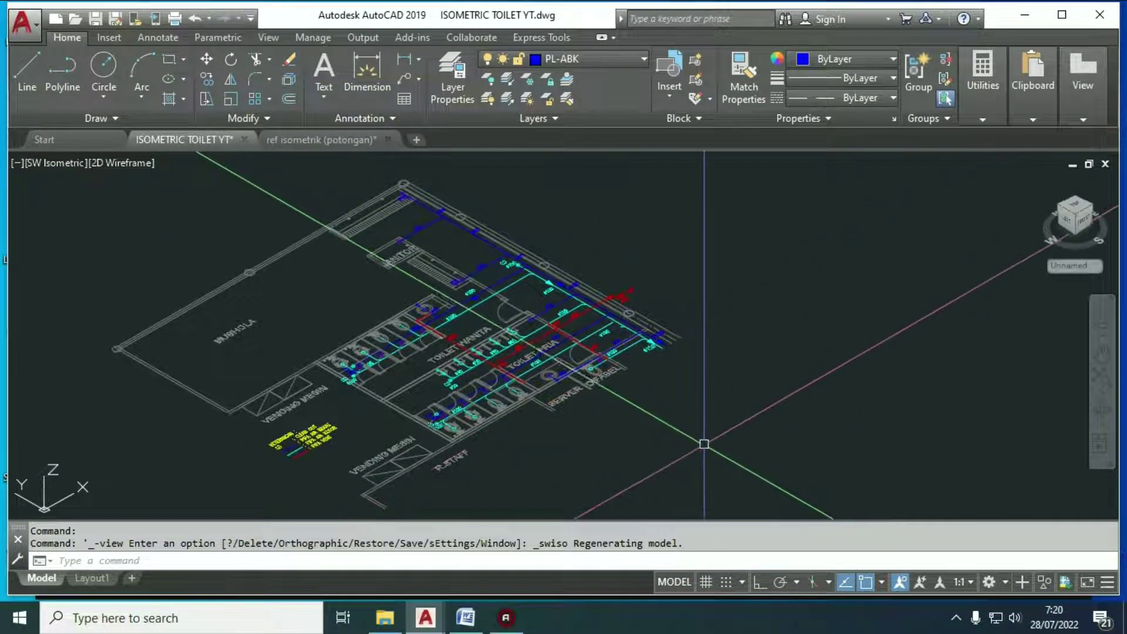
pyautogui.moveTo(338, 435); pyautogui.dragTo(369, 433, button='middle')
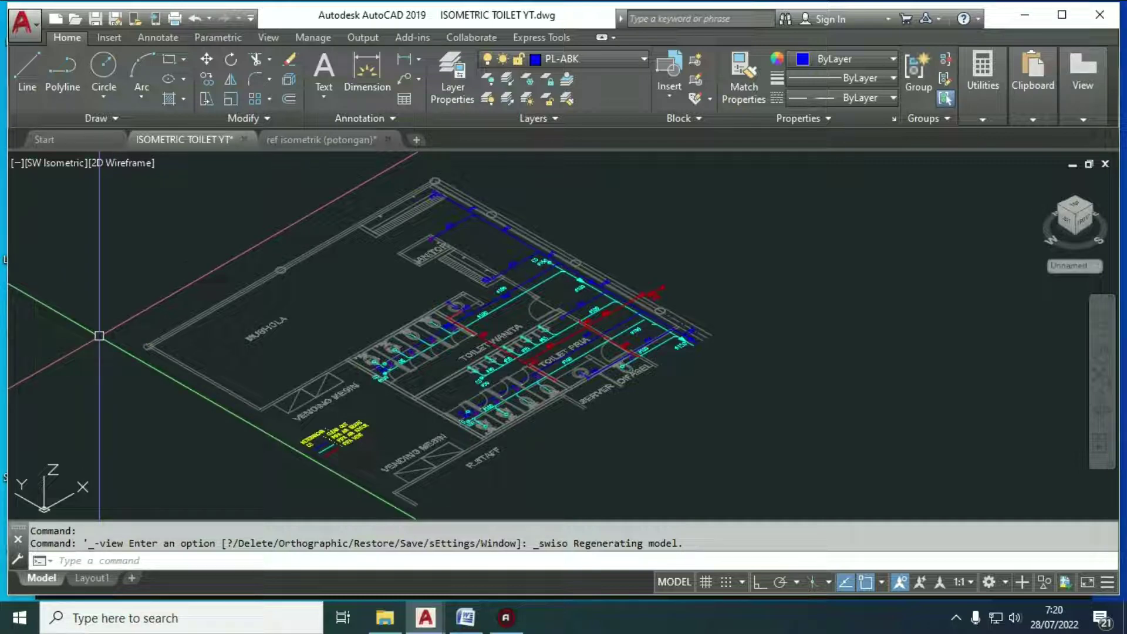
# Step: Align the UCS with the current isometric view using the View option
pyautogui.write('CS')
pyautogui.press('Return')
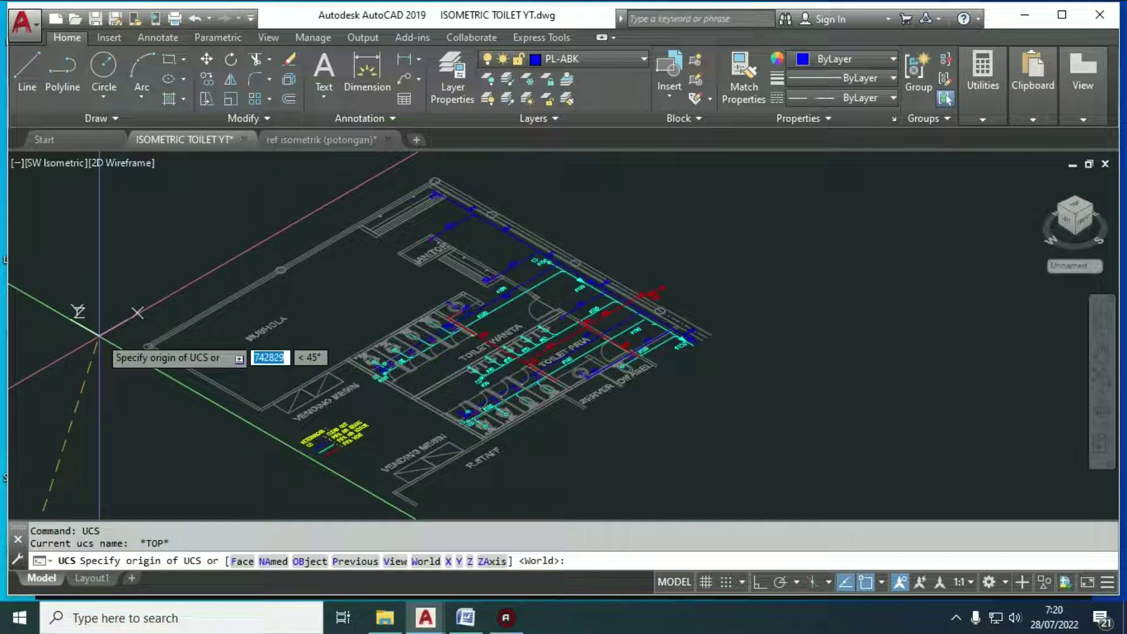
pyautogui.write('V')
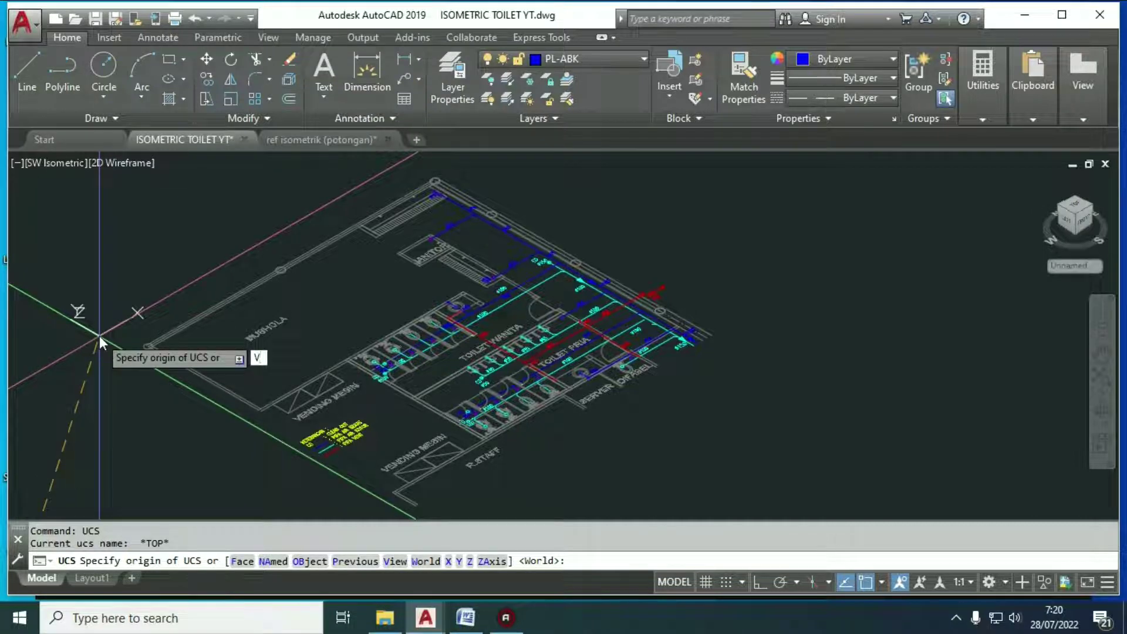
pyautogui.press('Return')
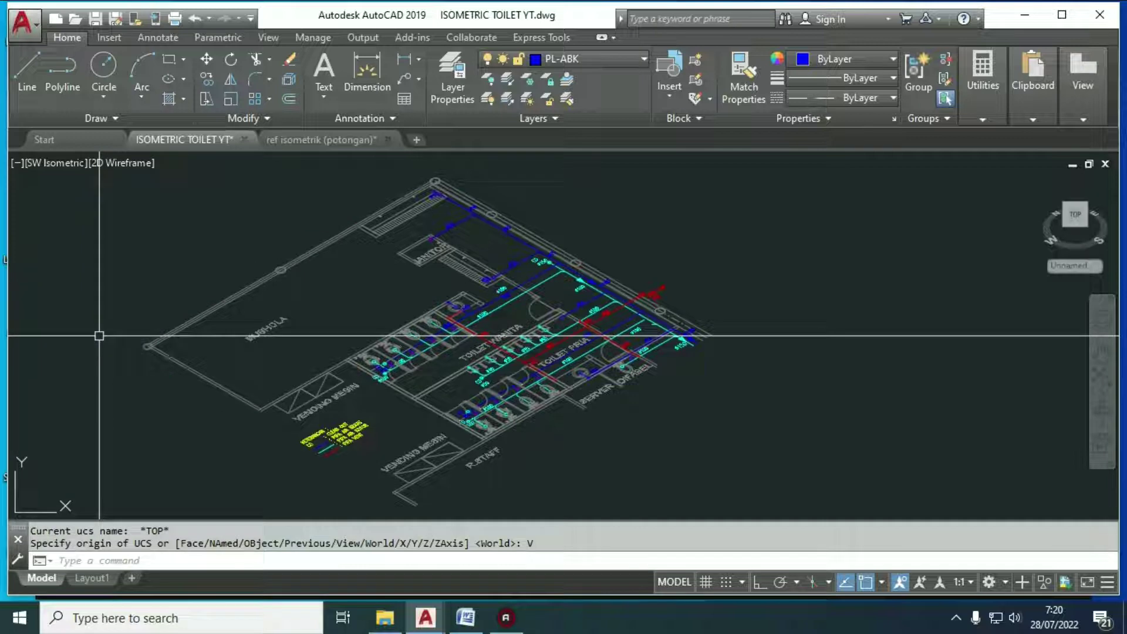
# Step: Copy the whole isometric drainage plan, including its legend, to the clipboard
pyautogui.hotkey('ctrl', 'c')
pyautogui.scroll(-2, 203, 379)
pyautogui.click(593, 494)
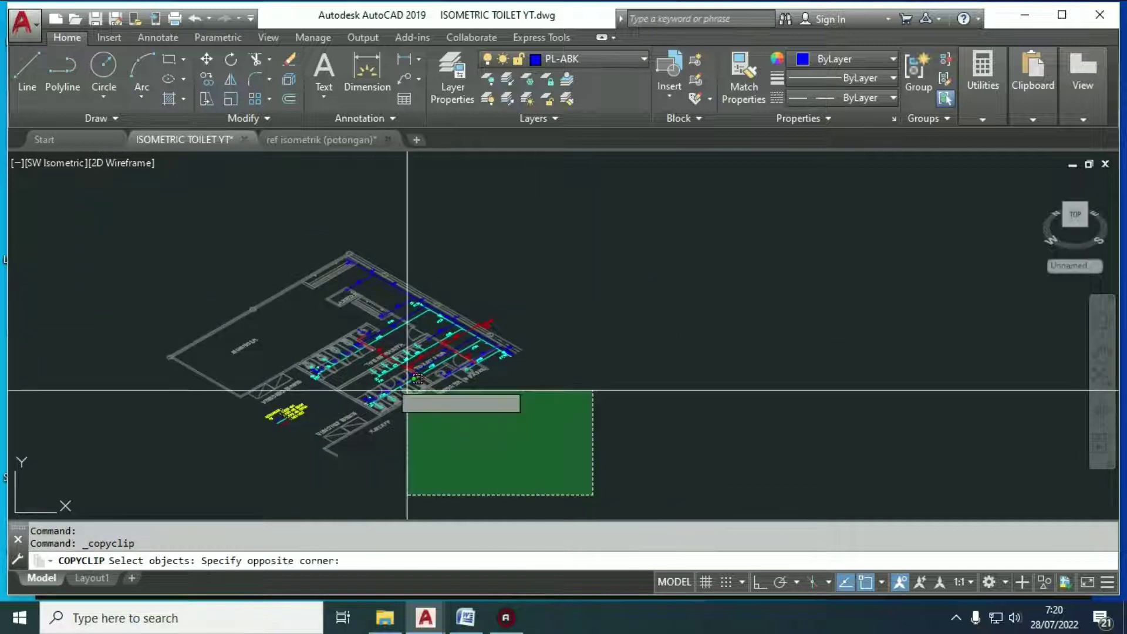
pyautogui.click(166, 231)
pyautogui.press('Return')
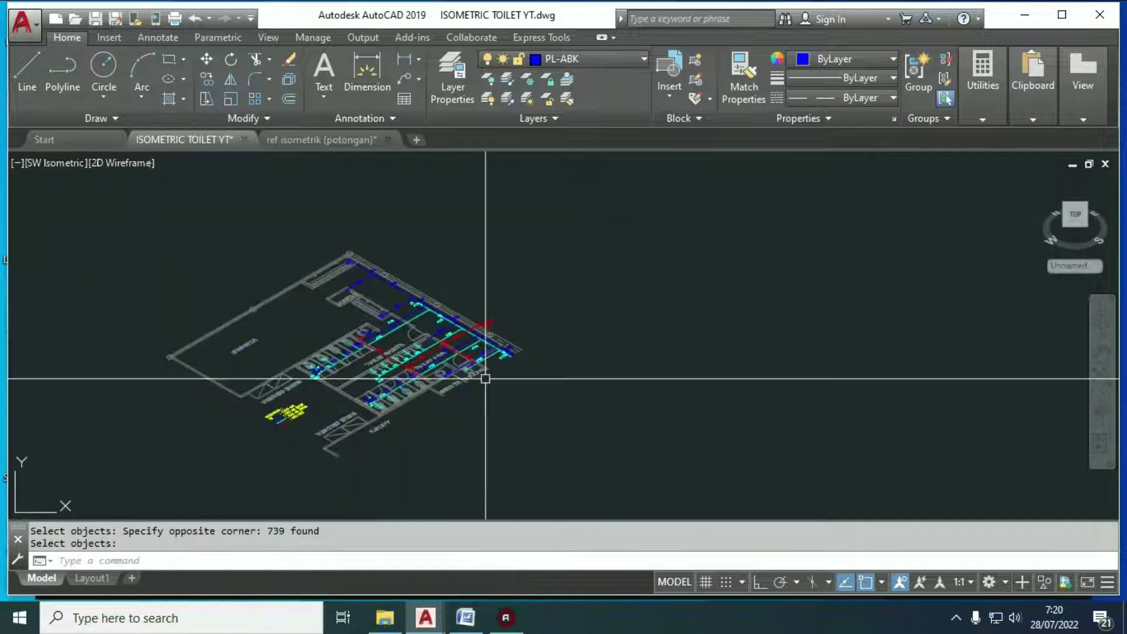
# Step: Return to the Top view and paste the isometric drainage plan in the empty space above the flat plan
pyautogui.click(82, 162)
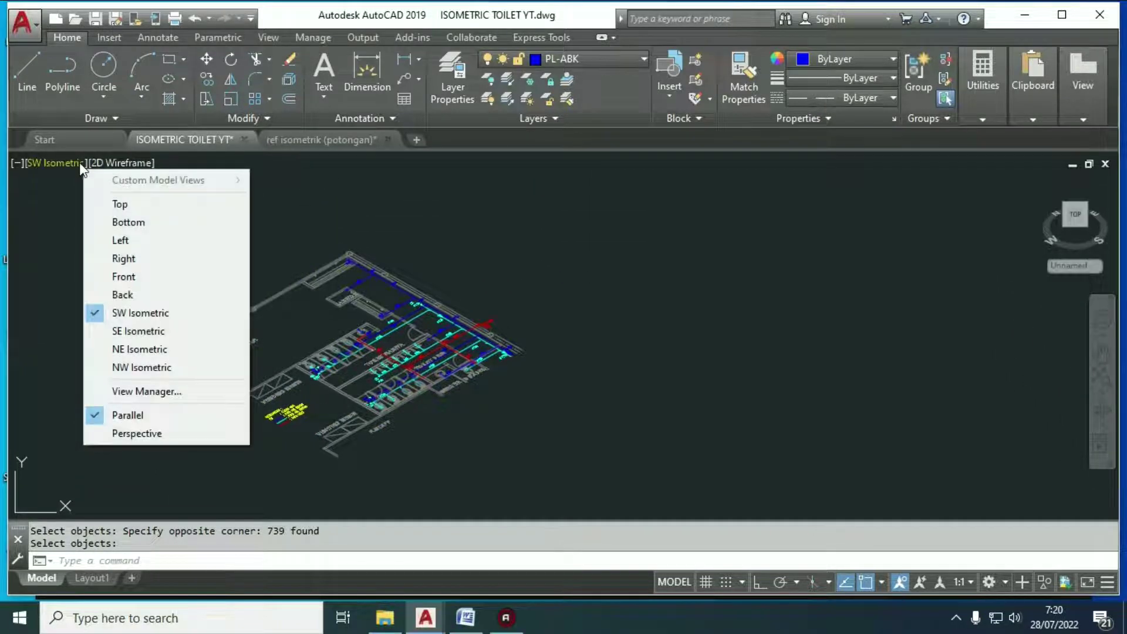
pyautogui.click(121, 201)
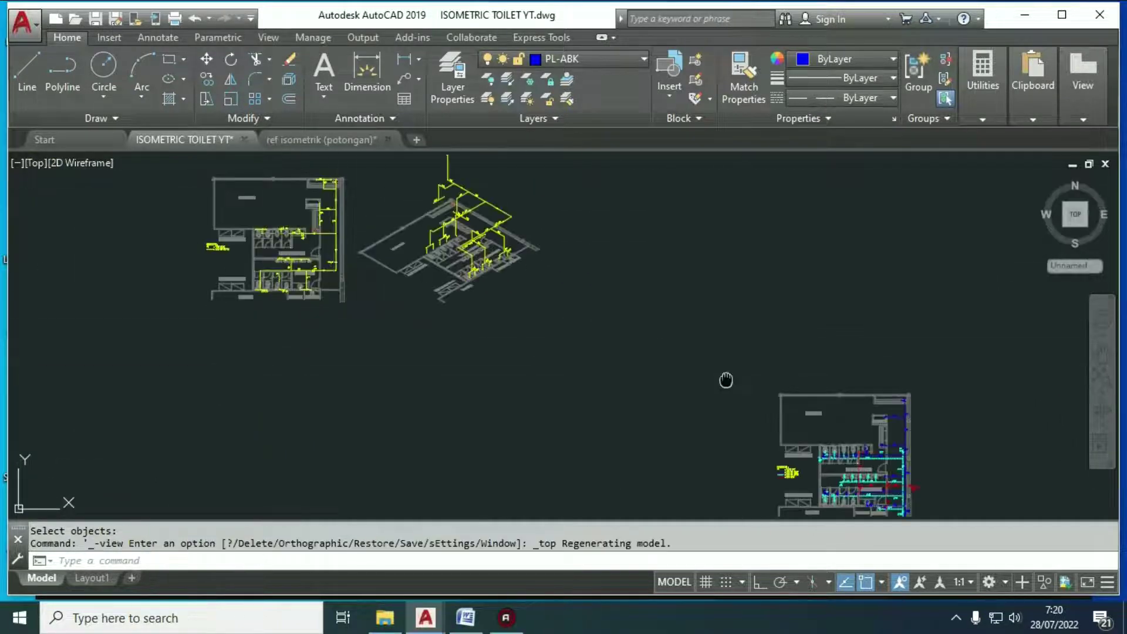
pyautogui.moveTo(727, 381); pyautogui.dragTo(281, 233, button='middle')
pyautogui.hotkey('ctrl', 'v')
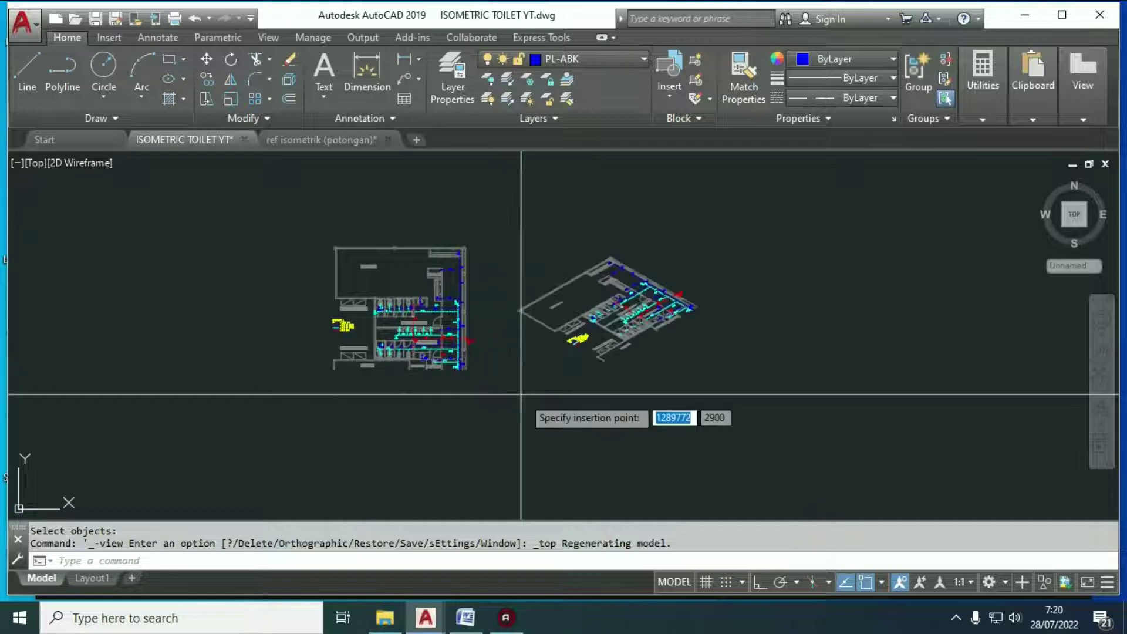
pyautogui.scroll(-3, 521, 376)
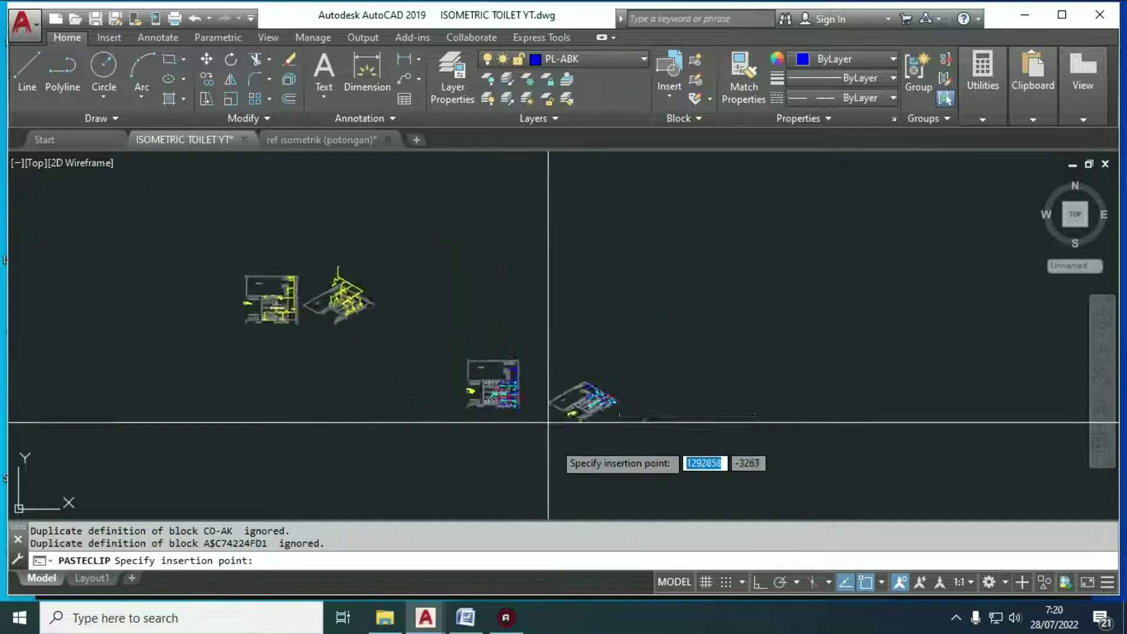
pyautogui.click(502, 410)
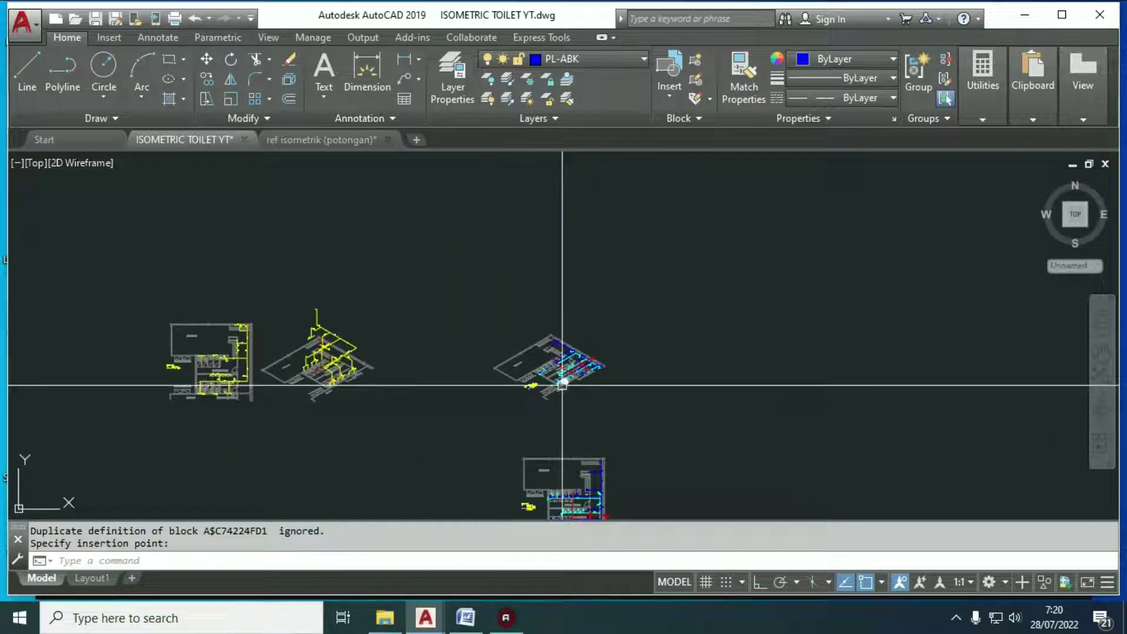
# Step: Erase the yellow KETERANGAN legend beside the pasted isometric plan
pyautogui.scroll(8, 546, 388)
pyautogui.write('e')
pyautogui.press('Return')
pyautogui.click(499, 415)
pyautogui.click(420, 358)
pyautogui.scroll(-5, 411, 353)
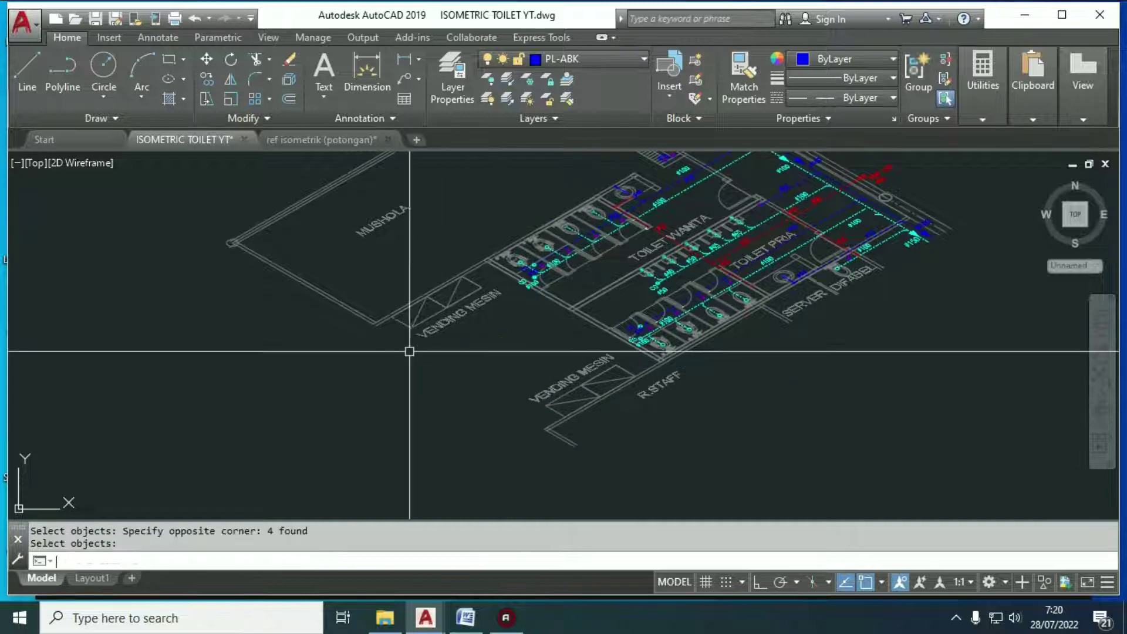
# Step: Lock all layers of the drawing in the Layer Properties Manager
pyautogui.scroll(2, 731, 389)
pyautogui.moveTo(732, 389); pyautogui.dragTo(679, 405, button='middle')
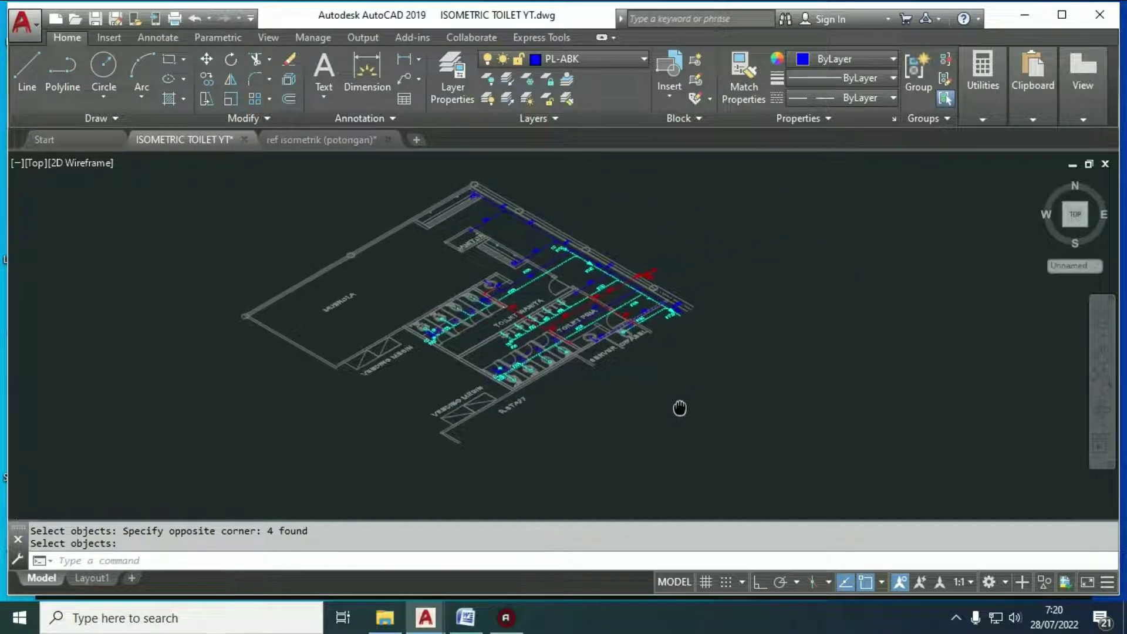
pyautogui.write('la')
pyautogui.press('Return')
pyautogui.click(178, 204)
pyautogui.hotkey('ctrl', 'a')
pyautogui.click(257, 174)
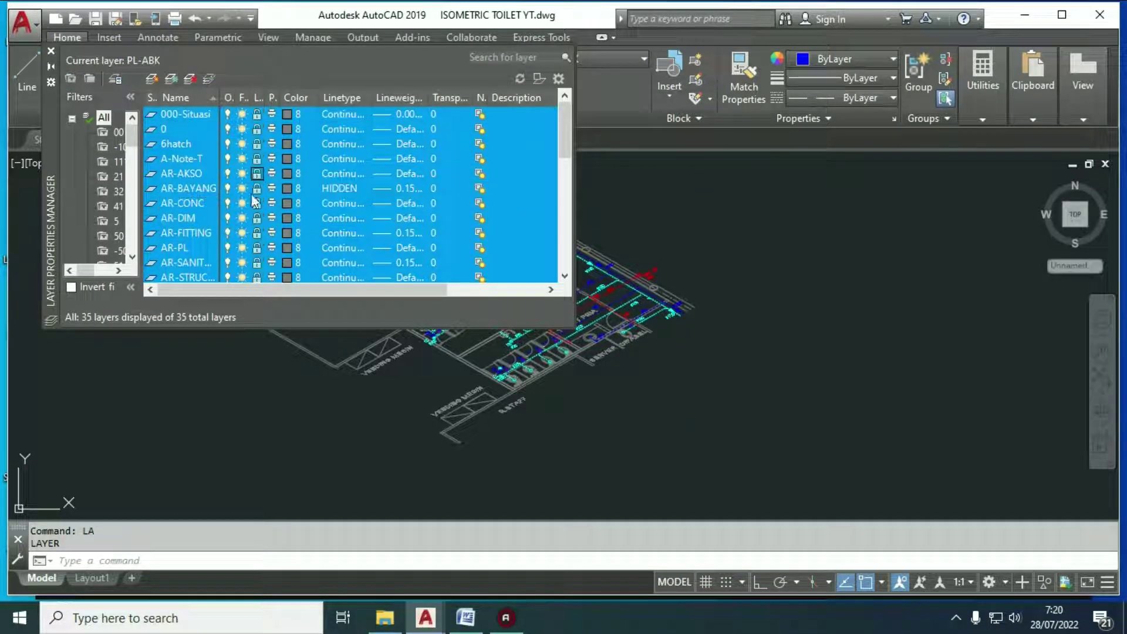
# Step: Unlock the PL-ABK layer
pyautogui.scroll(-4, 187, 232)
pyautogui.scroll(-2, 193, 239)
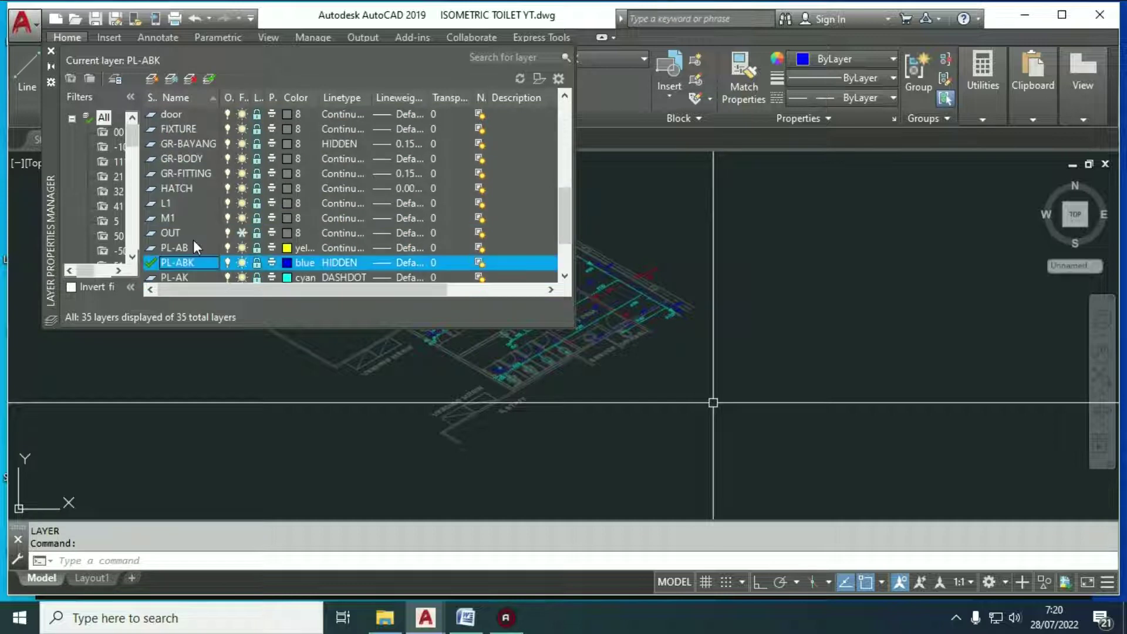
pyautogui.click(256, 264)
# Step: Turn off the PL-AK and PL-VENT layers and close the Layer Properties Manager
pyautogui.scroll(-2, 189, 261)
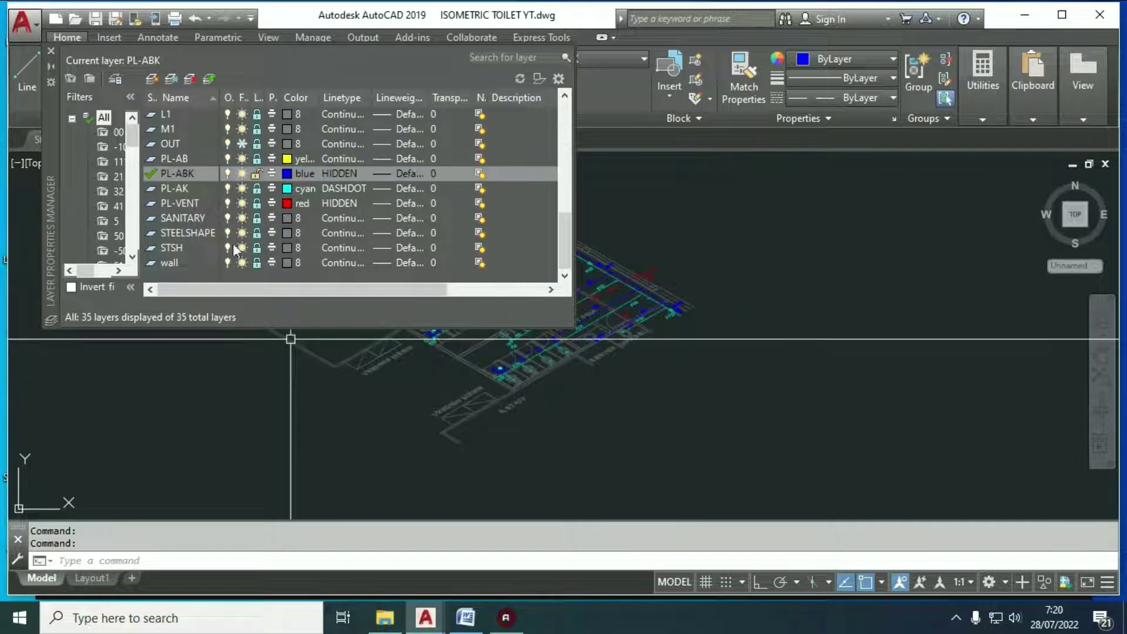
pyautogui.click(228, 189)
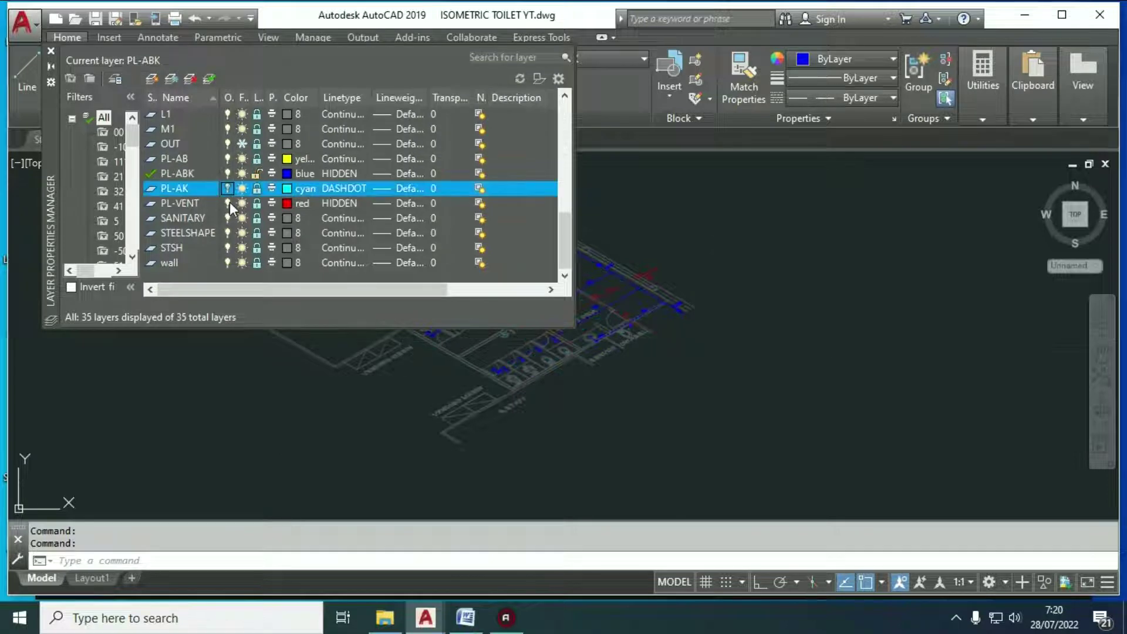
pyautogui.click(228, 203)
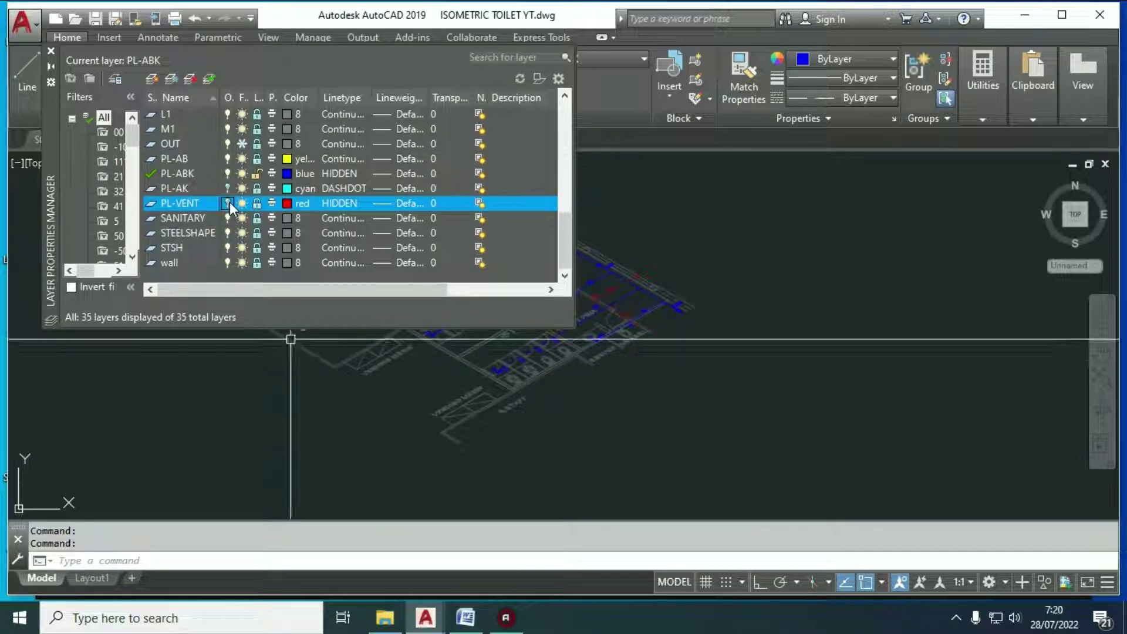
pyautogui.click(51, 51)
pyautogui.scroll(5, 554, 264)
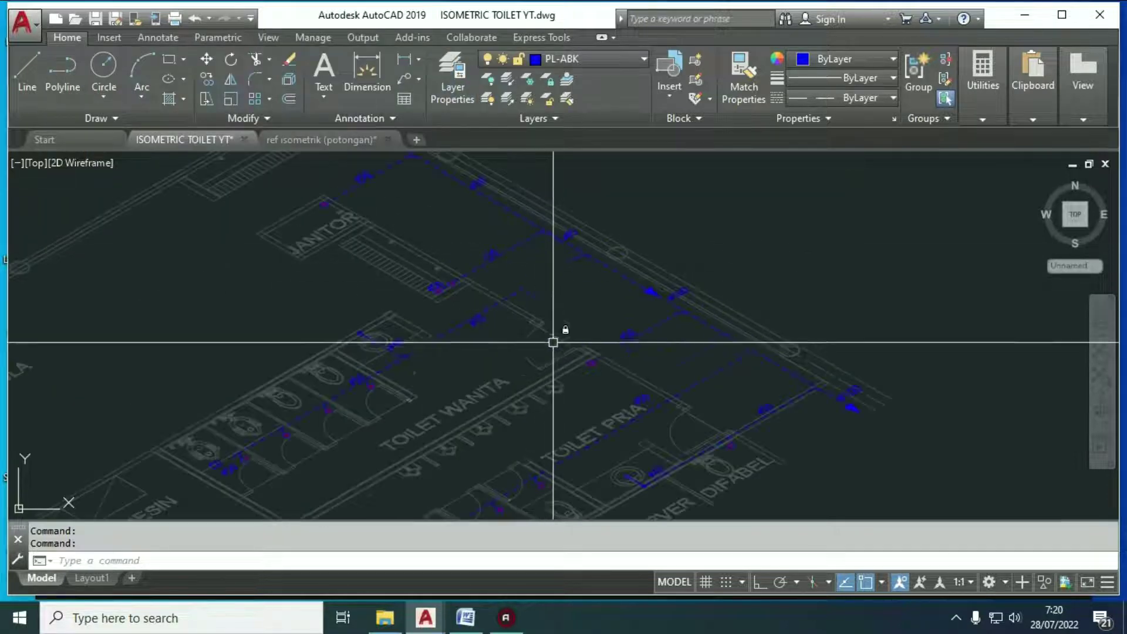
pyautogui.scroll(-6, 552, 320)
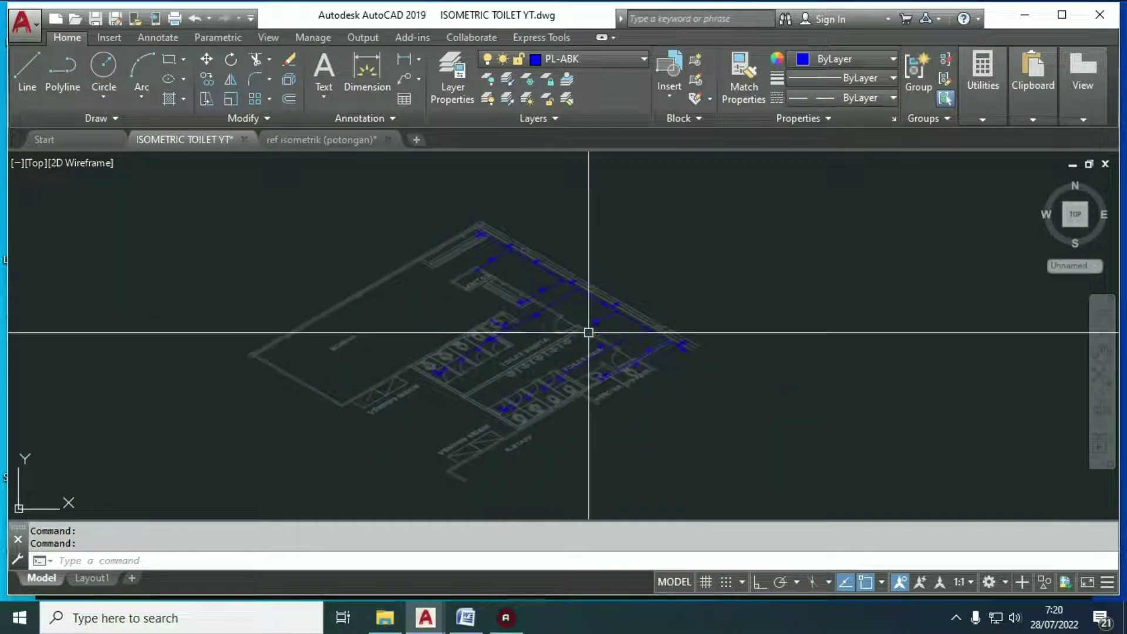
# Step: In the Word document of pipe distances, change the "FD KE PIPA" entry to "WS KE PIPA"
pyautogui.click(465, 618)
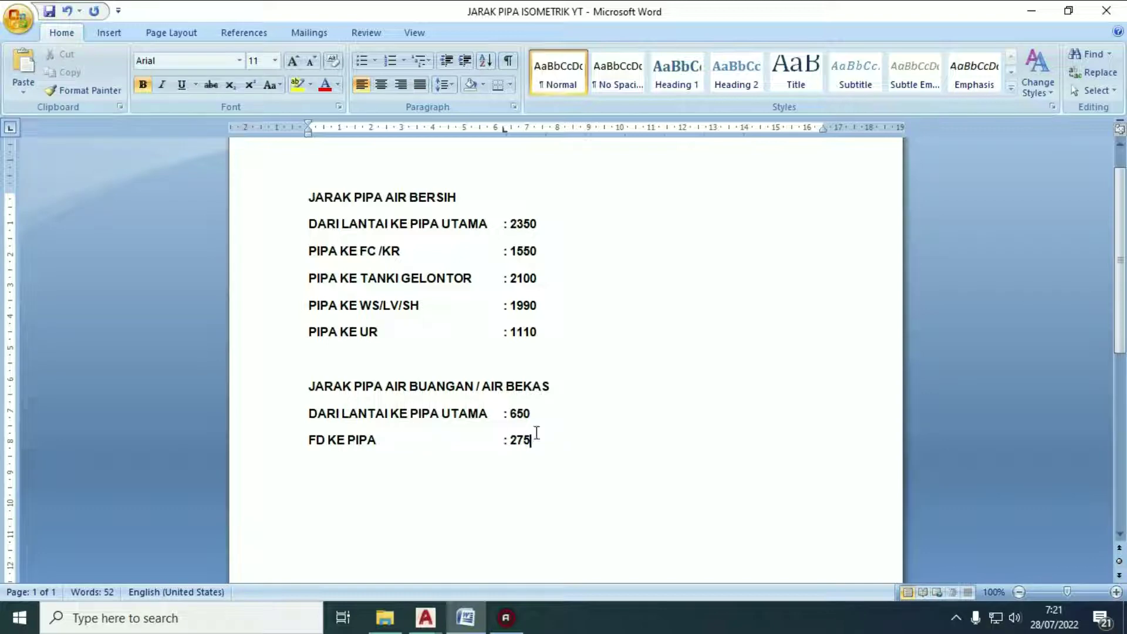
pyautogui.press('BackSpace')
pyautogui.press('Delete')
pyautogui.write('WS')
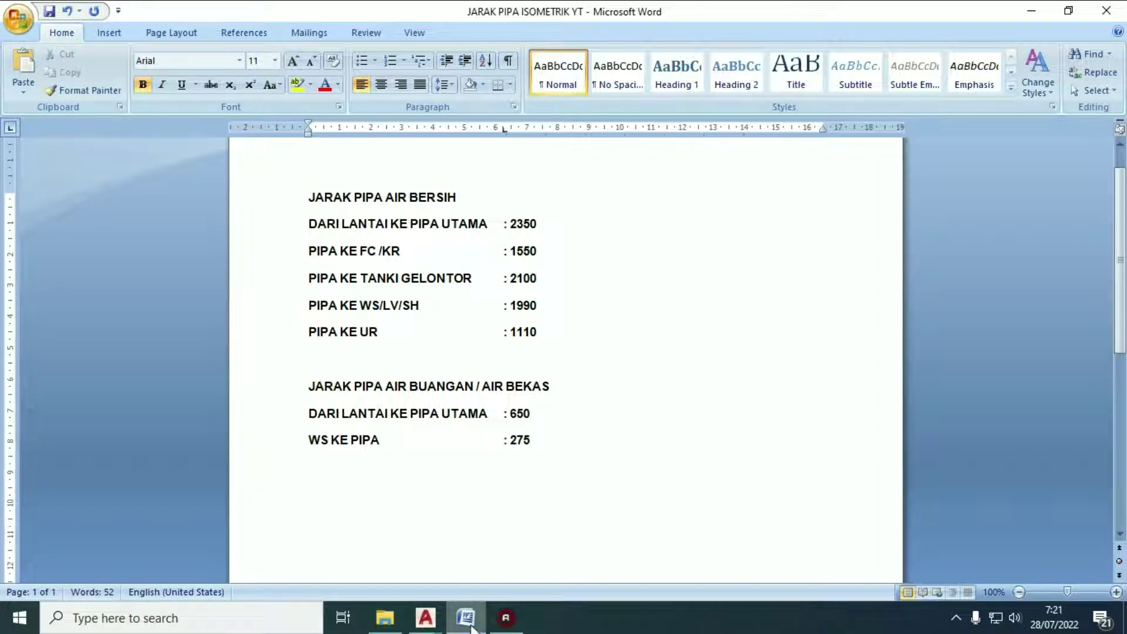
# Step: Back in the AutoCAD drawing, move all the PL-ABK wastewater piping straight down by 650 with Ortho on
pyautogui.click(426, 618)
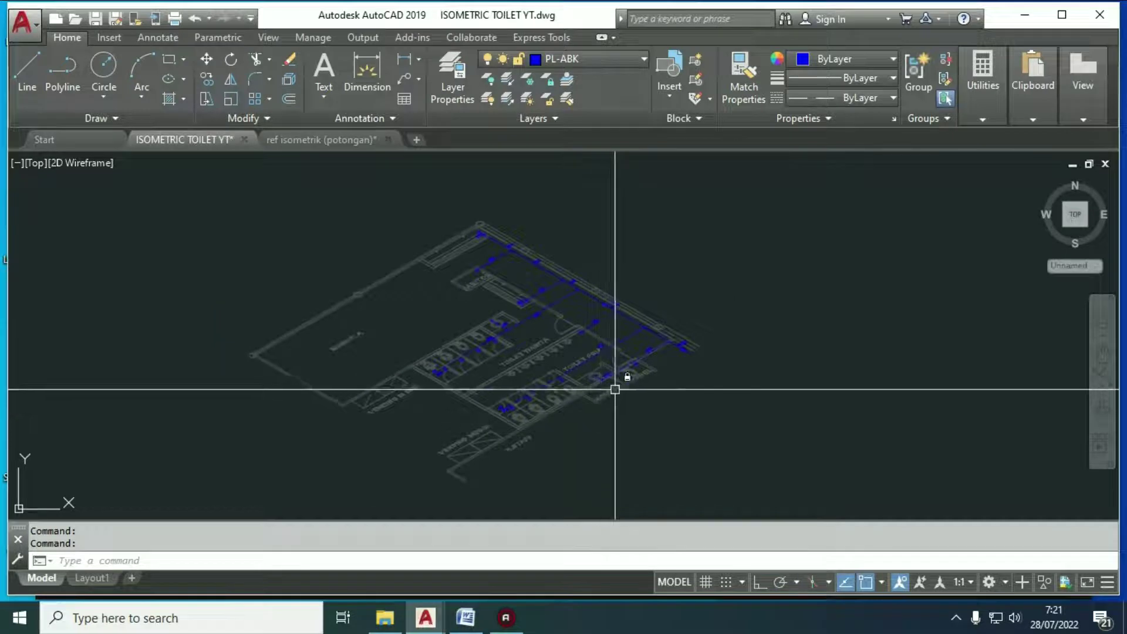
pyautogui.write('m')
pyautogui.press('Return')
pyautogui.click(833, 493)
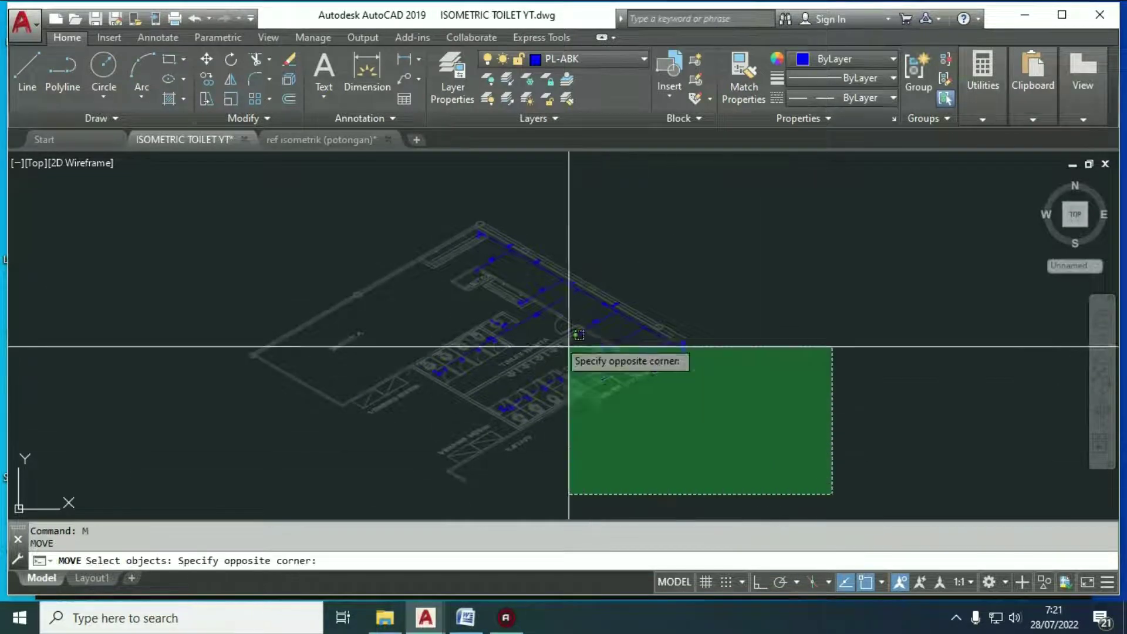
pyautogui.click(379, 213)
pyautogui.press('Return')
pyautogui.click(775, 271)
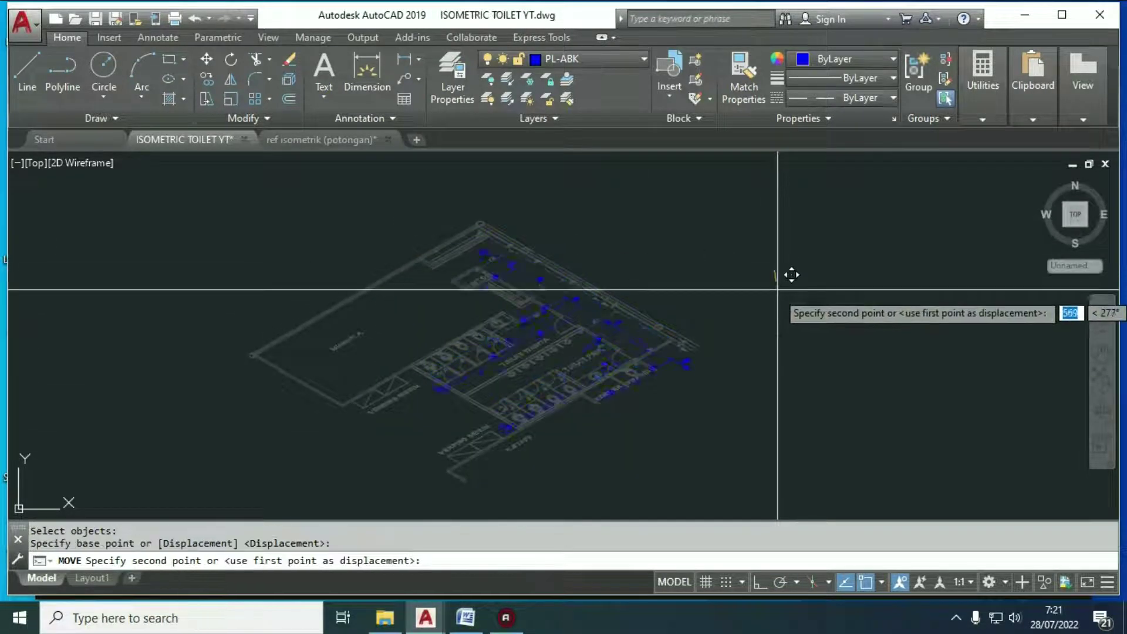
pyautogui.press('F8')
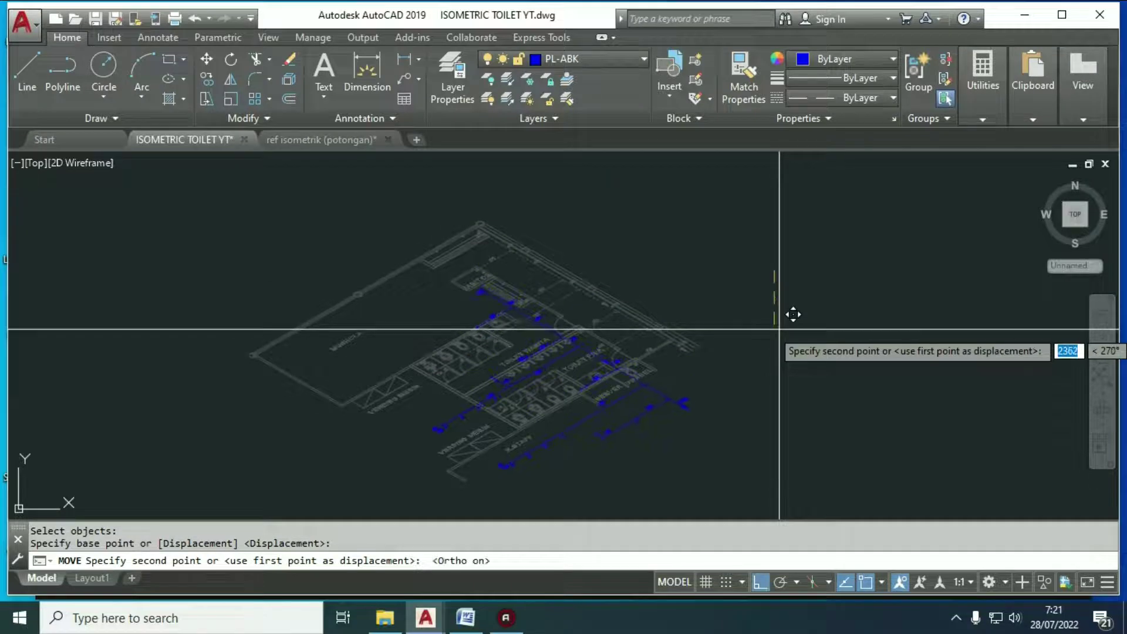
pyautogui.write('650')
pyautogui.press('Return')
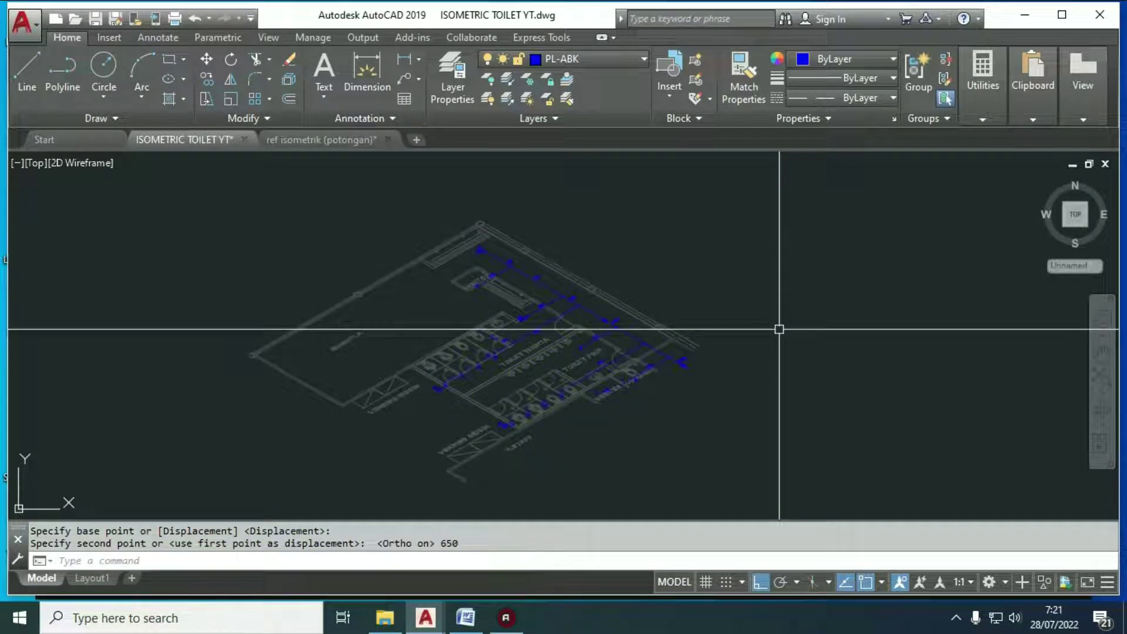
pyautogui.scroll(5, 506, 290)
pyautogui.scroll(-5, 546, 287)
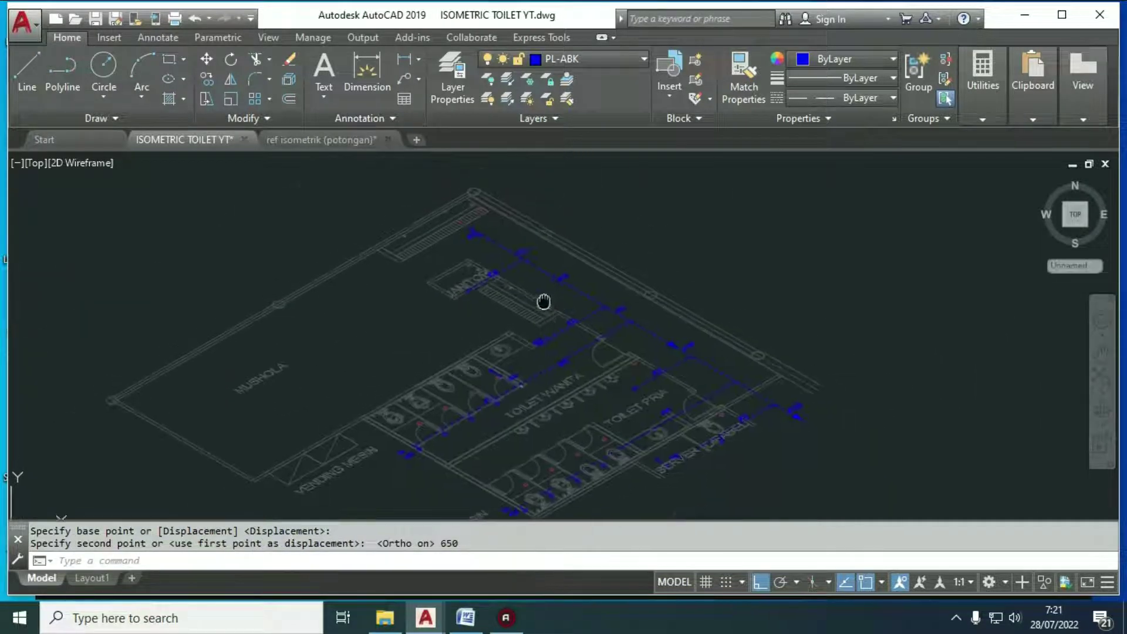
# Step: Start a Move and select the two drain circles at the main pipe's upper end and the janitor room's drain circle
pyautogui.scroll(5, 493, 235)
pyautogui.write('M')
pyautogui.press('Return')
pyautogui.scroll(3, 495, 220)
pyautogui.scroll(3, 325, 232)
pyautogui.scroll(2, 411, 255)
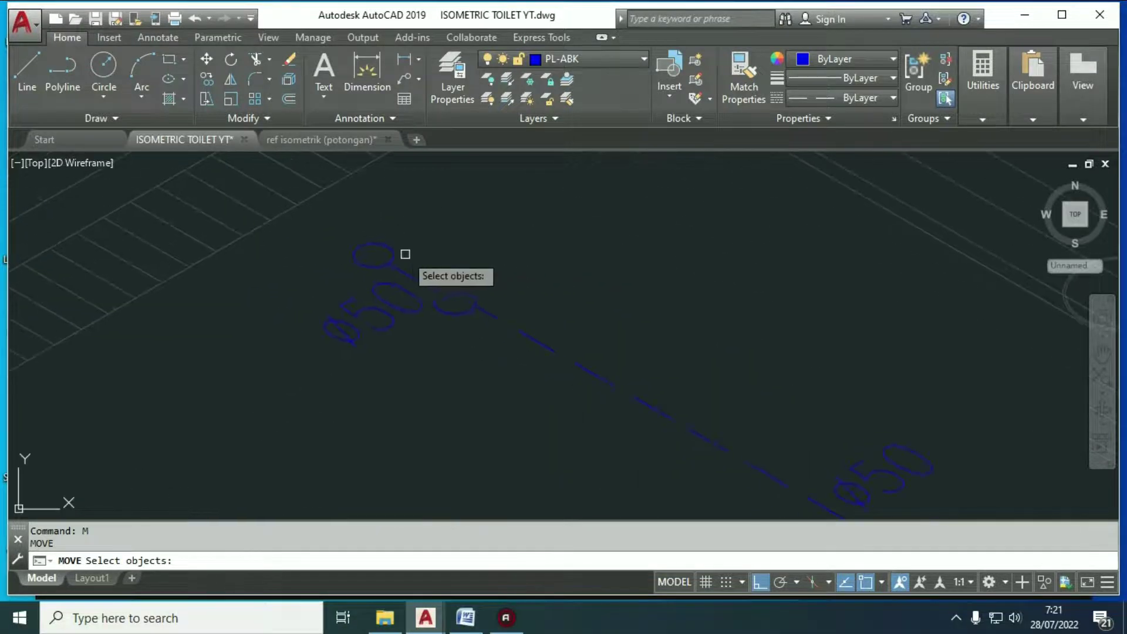
pyautogui.click(394, 251)
pyautogui.click(454, 299)
pyautogui.scroll(-5, 483, 229)
pyautogui.scroll(5, 498, 298)
pyautogui.click(330, 351)
pyautogui.scroll(-3, 636, 367)
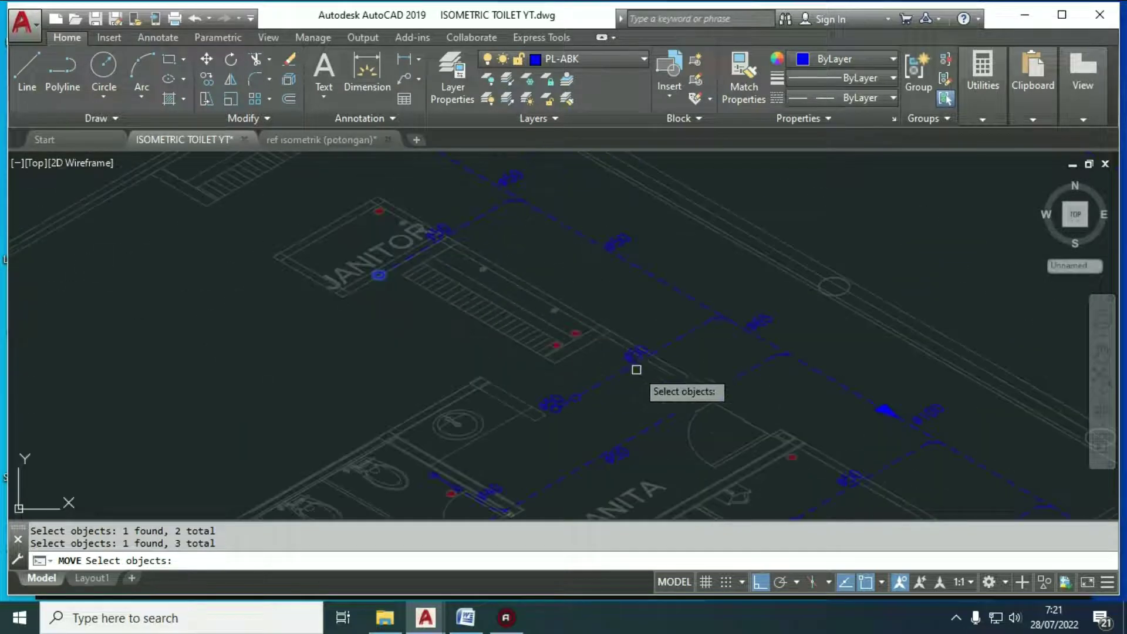
# Step: Add the two drain circles at the end of the Ø50 branch beside the women's toilet to the Move selection
pyautogui.moveTo(556, 340)
pyautogui.mouseDown(button='middle')
pyautogui.moveTo(549, 415)
pyautogui.moveTo(568, 410)
pyautogui.mouseUp(button='middle')
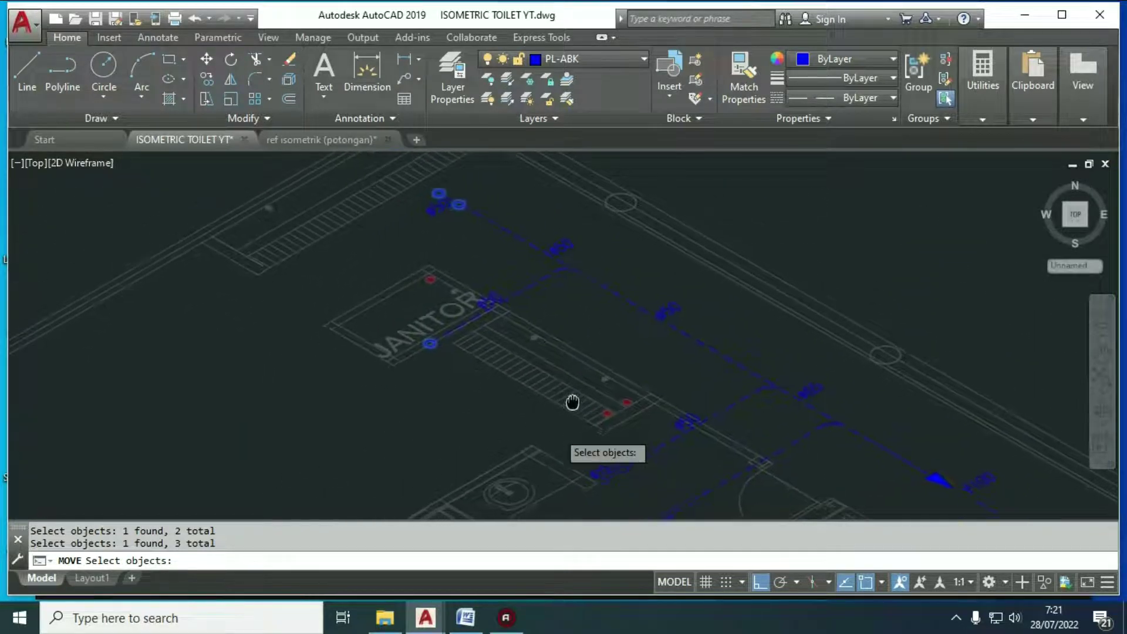
pyautogui.scroll(5, 634, 360)
pyautogui.click(649, 367)
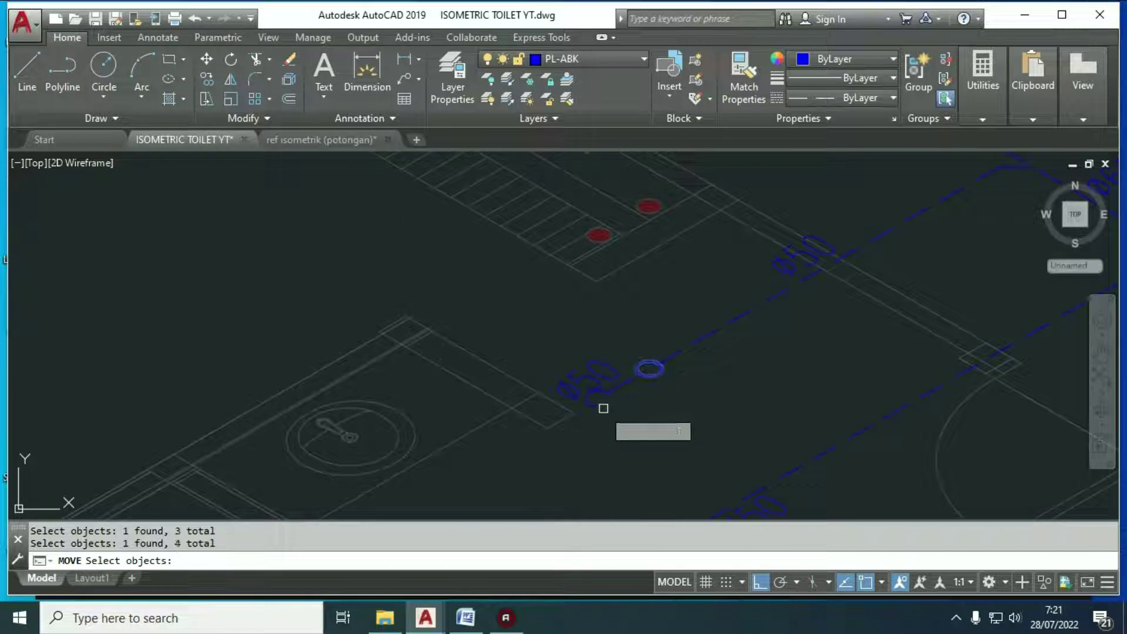
pyautogui.click(599, 393)
pyautogui.scroll(-3, 639, 319)
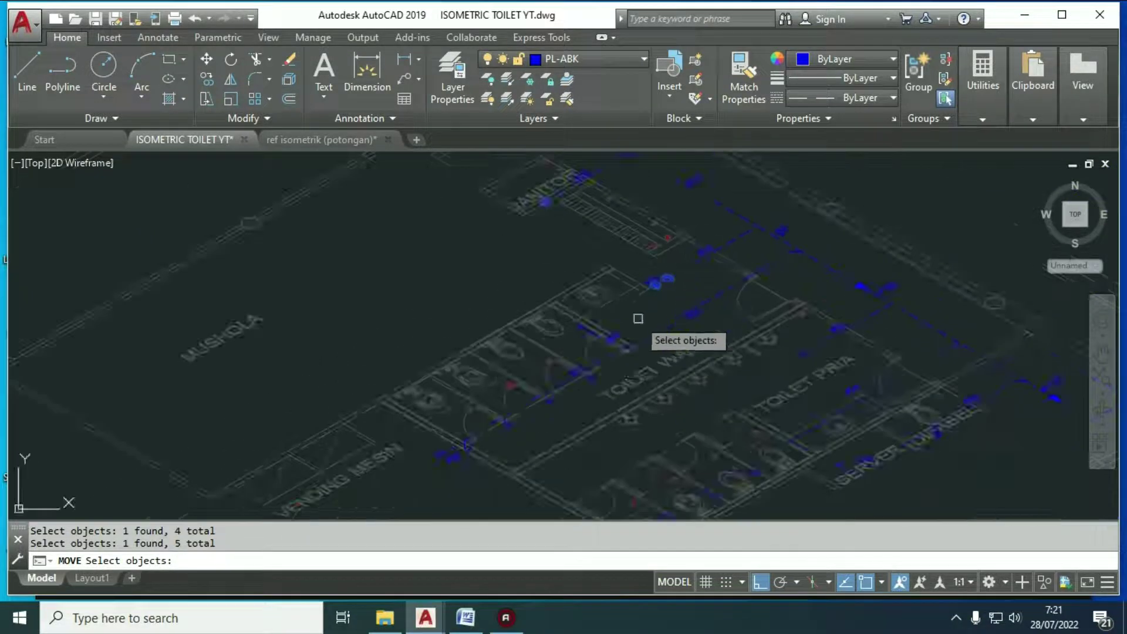
# Step: Add the short pipe and its two end circles on the women's toilet Ø40 branch to the Move selection
pyautogui.scroll(3, 603, 350)
pyautogui.scroll(3, 563, 300)
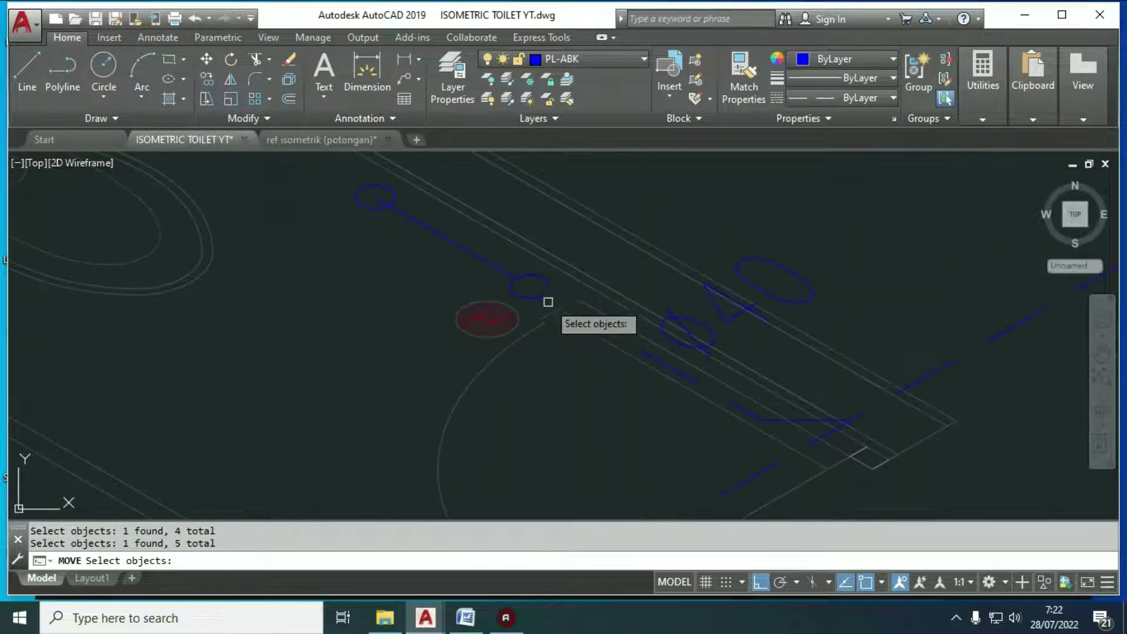
pyautogui.click(540, 306)
pyautogui.click(385, 200)
pyautogui.scroll(-8, 588, 270)
# Step: Add the four stall drain circles along the women's toilet branch to the Move selection
pyautogui.scroll(3, 599, 260)
pyautogui.moveTo(585, 361); pyautogui.dragTo(611, 309, button='middle')
pyautogui.scroll(2, 571, 380)
pyautogui.scroll(2, 599, 371)
pyautogui.click(604, 369)
pyautogui.scroll(-3, 636, 294)
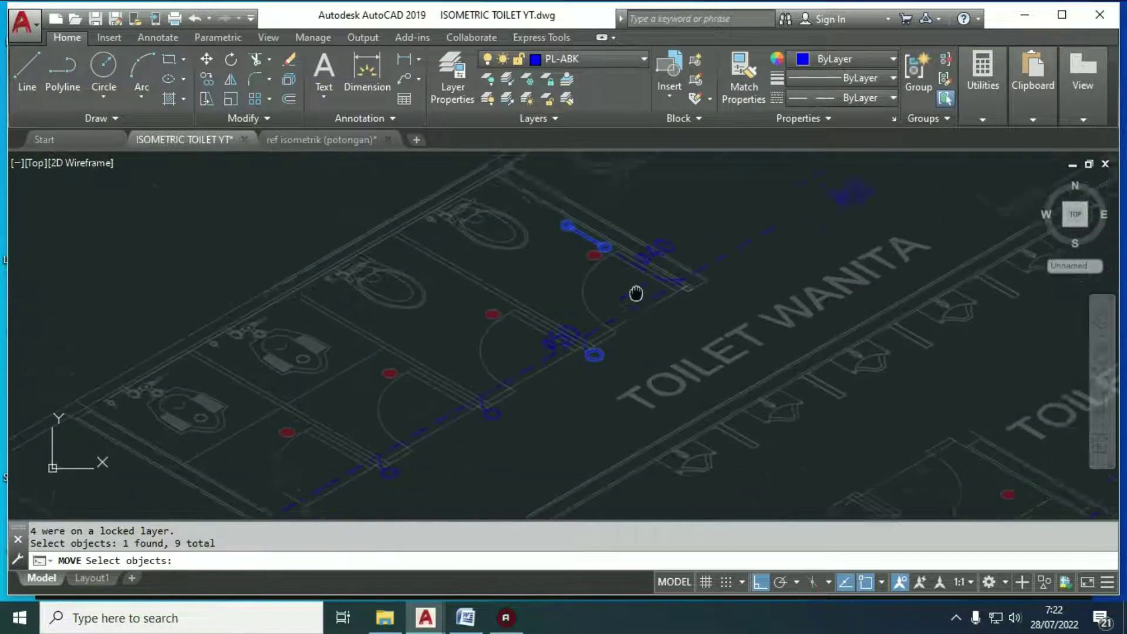
pyautogui.scroll(3, 554, 372)
pyautogui.click(514, 381)
pyautogui.moveTo(455, 400); pyautogui.dragTo(589, 269, button='middle')
pyautogui.click(490, 346)
pyautogui.click(307, 437)
pyautogui.scroll(-5, 563, 433)
pyautogui.moveTo(564, 433); pyautogui.dragTo(460, 397, button='middle')
pyautogui.scroll(6, 257, 341)
pyautogui.moveTo(292, 336); pyautogui.dragTo(395, 430, button='middle')
pyautogui.scroll(-4, 400, 374)
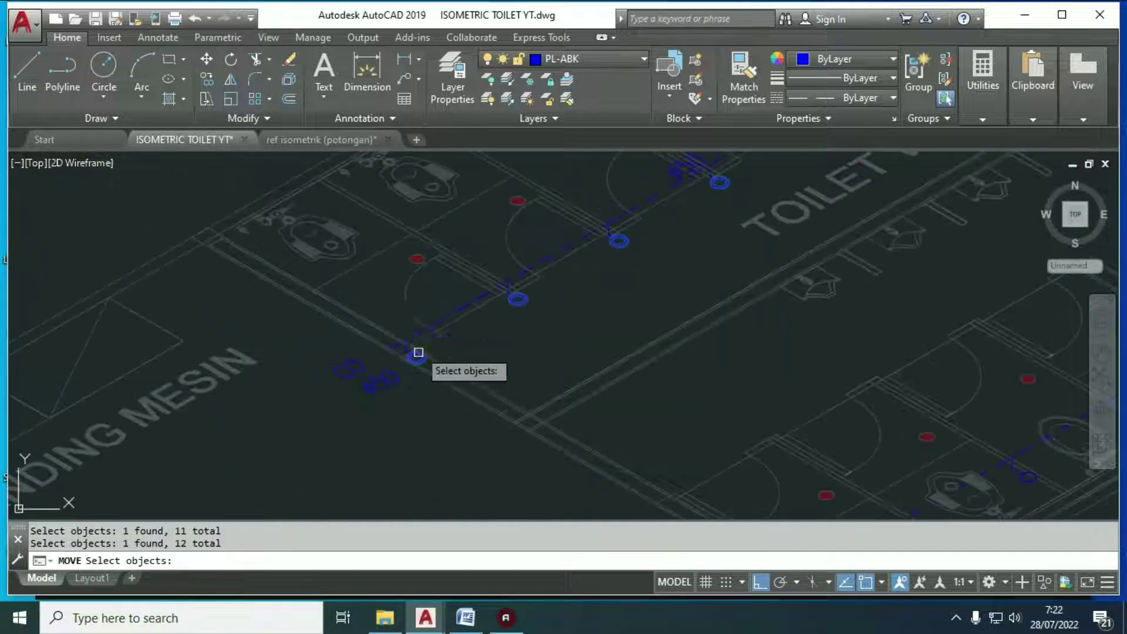
pyautogui.scroll(2, 395, 383)
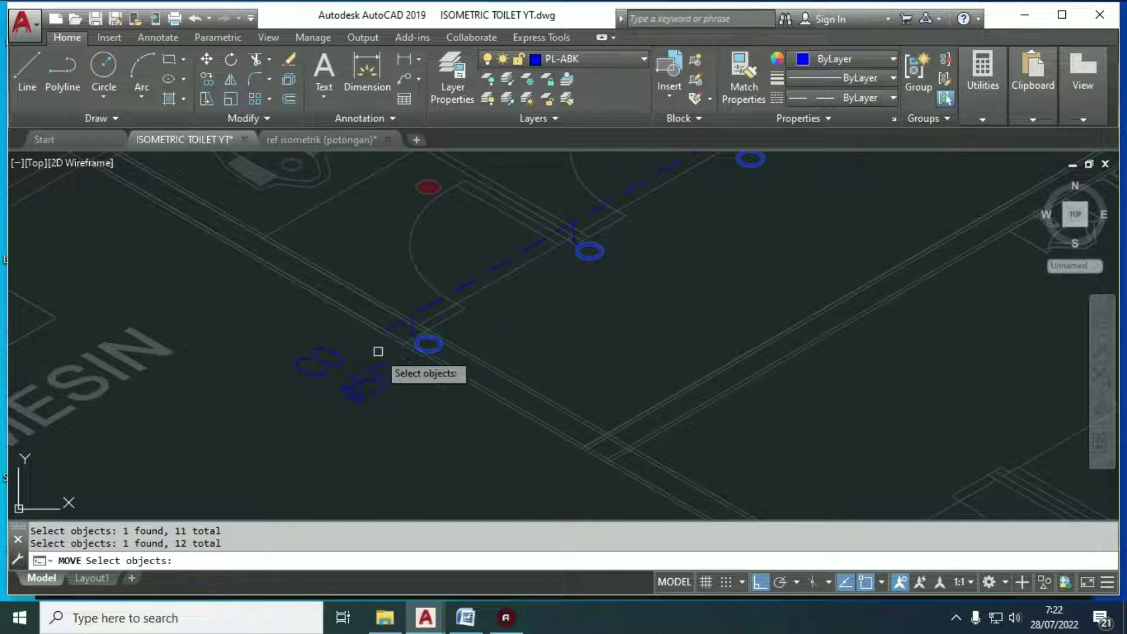
pyautogui.scroll(-5, 557, 430)
pyautogui.scroll(5, 551, 400)
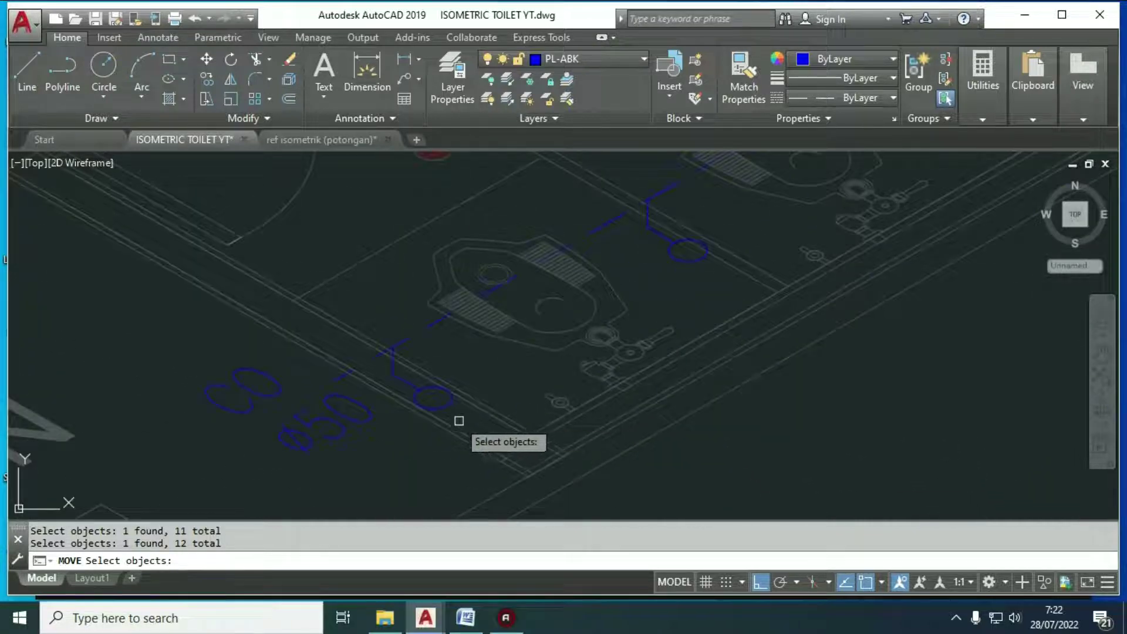
# Step: Add the four stall drain circles along the men's toilet branch to the Move selection
pyautogui.click(461, 393)
pyautogui.scroll(-4, 615, 322)
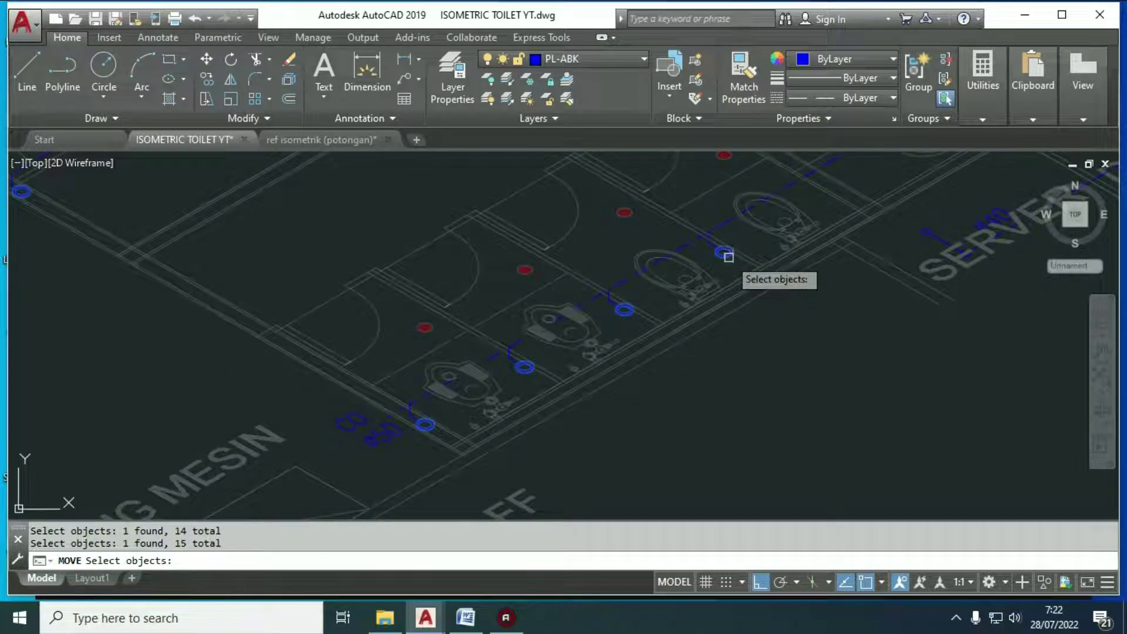
pyautogui.click(729, 256)
pyautogui.scroll(-4, 646, 329)
# Step: Add the short pipe with its end circles on the Ø40 branch and the drain circle in the disabled toilet area to the Move selection
pyautogui.scroll(6, 629, 352)
pyautogui.click(629, 348)
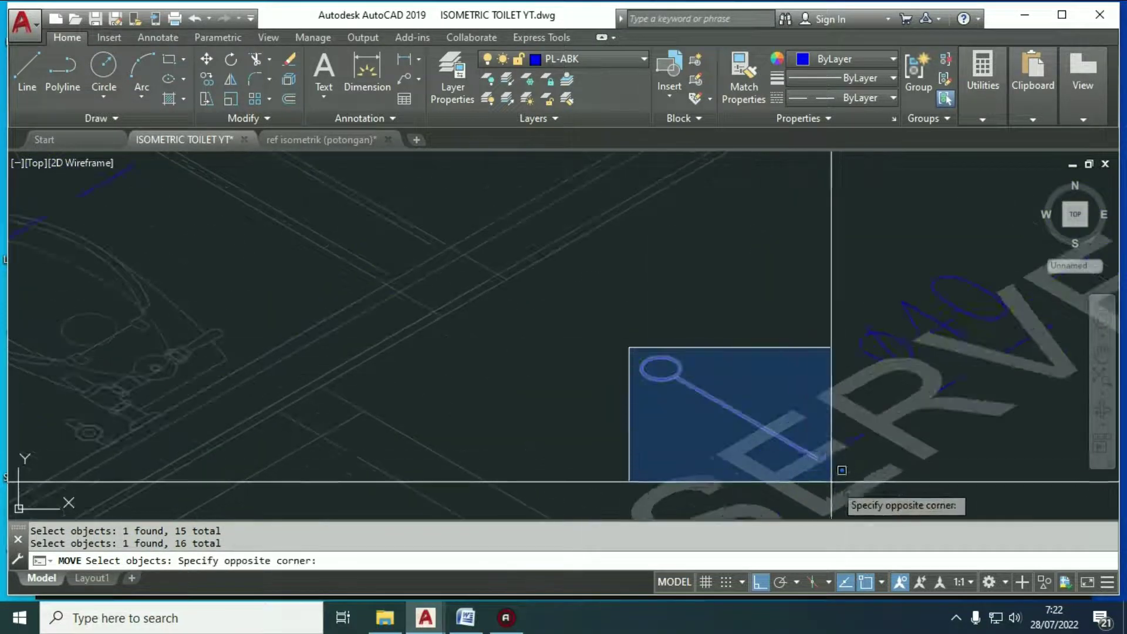
pyautogui.click(842, 470)
pyautogui.scroll(-4, 629, 378)
pyautogui.scroll(5, 586, 397)
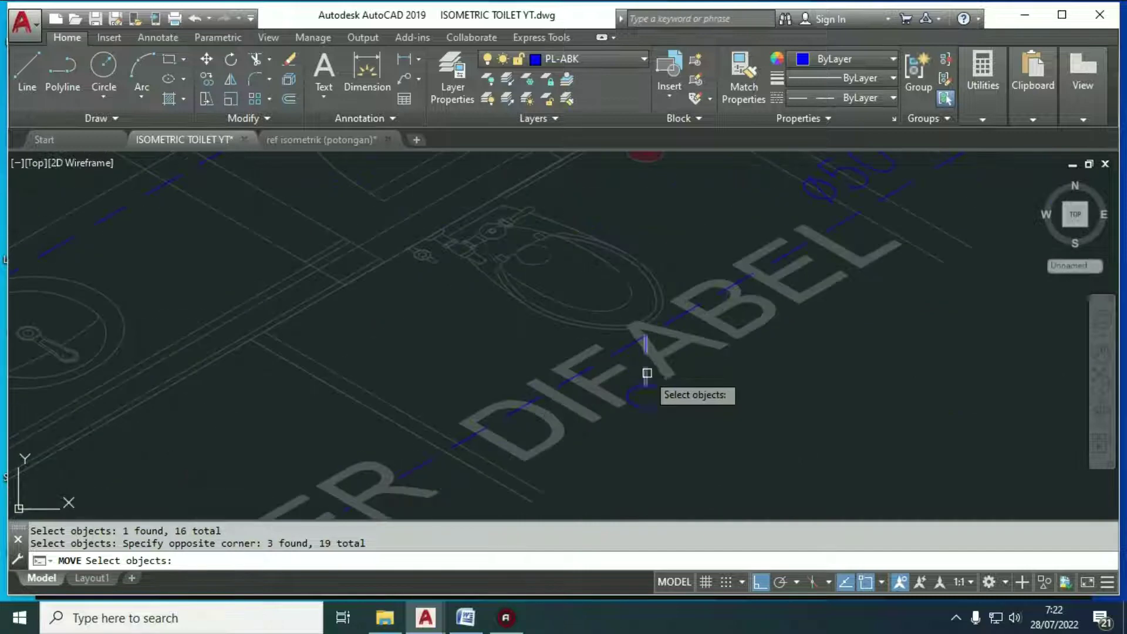
pyautogui.click(667, 399)
pyautogui.scroll(-4, 664, 405)
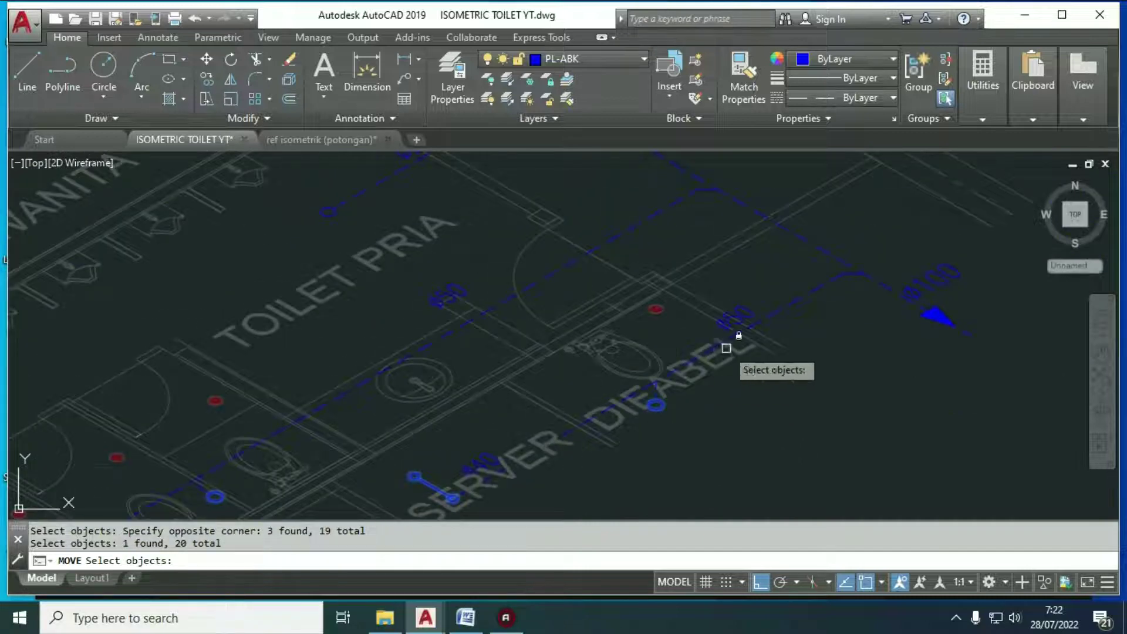
# Step: Move the selected drain circles and short pipes straight up by 650 to floor level
pyautogui.scroll(-5, 646, 381)
pyautogui.scroll(5, 714, 428)
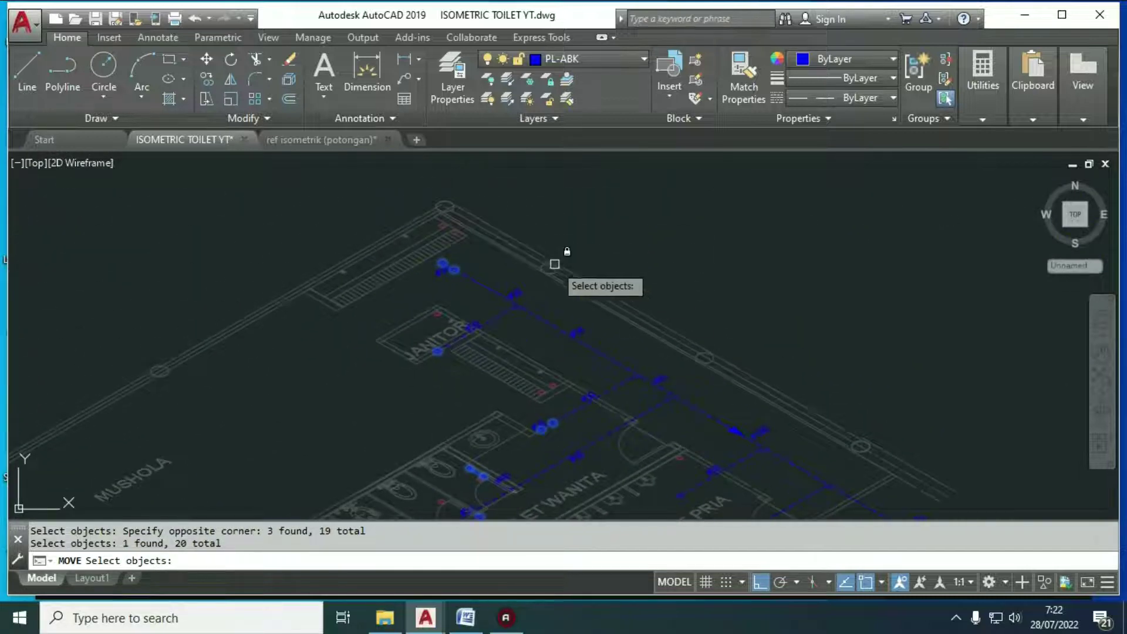
pyautogui.press('Return')
pyautogui.click(674, 270)
pyautogui.write('650')
pyautogui.press('Return')
# Step: Examine how the raised circles line up with the red floor drains and where the raised short pipe sits in the women's toilet
pyautogui.scroll(3, 612, 251)
pyautogui.scroll(4, 411, 241)
pyautogui.moveTo(428, 259); pyautogui.dragTo(418, 287, button='middle')
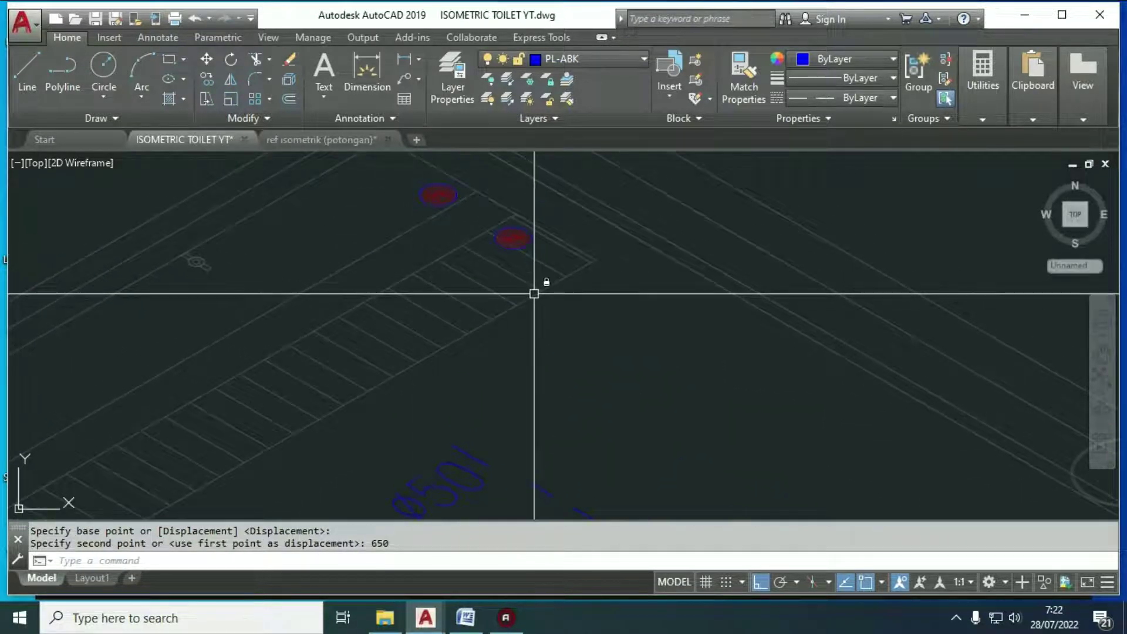
pyautogui.scroll(-2, 687, 325)
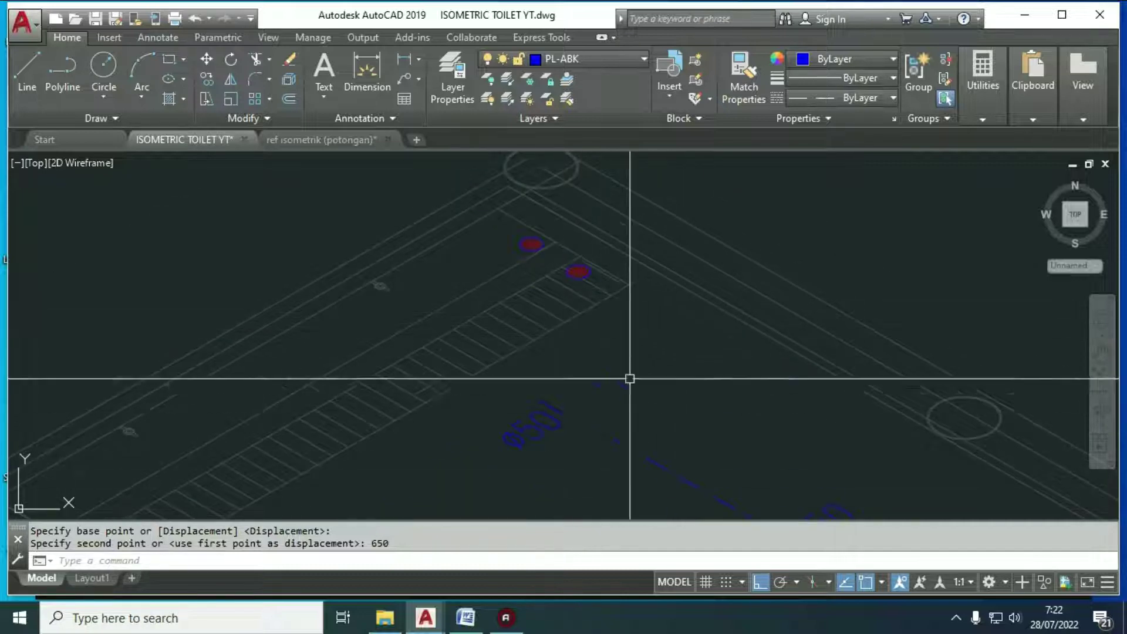
pyautogui.scroll(2, 579, 271)
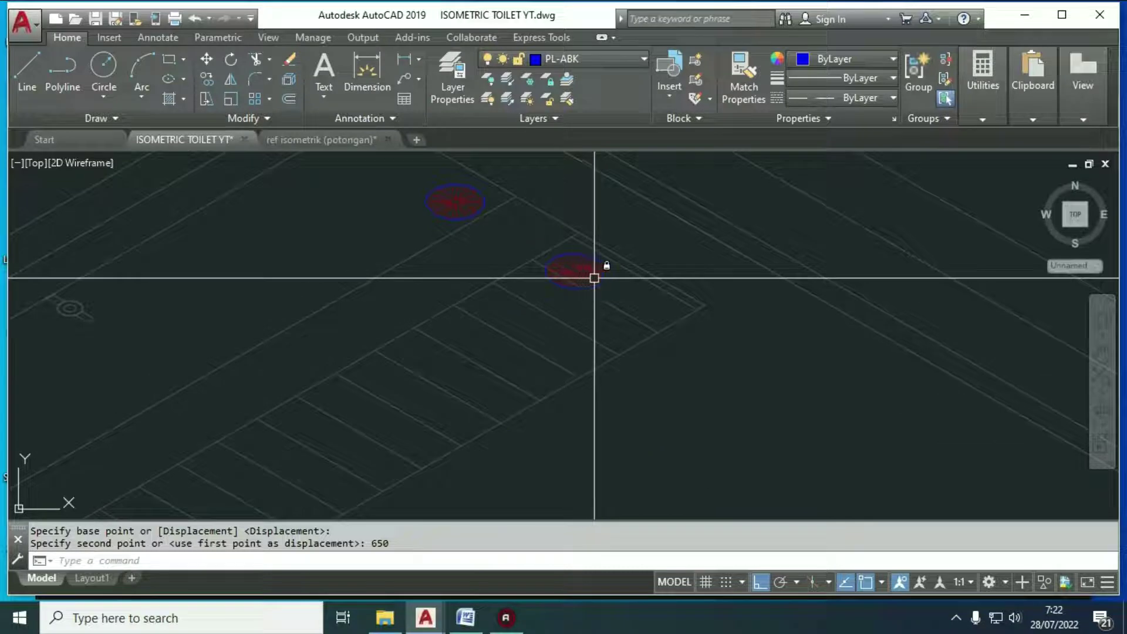
pyautogui.scroll(-3, 707, 356)
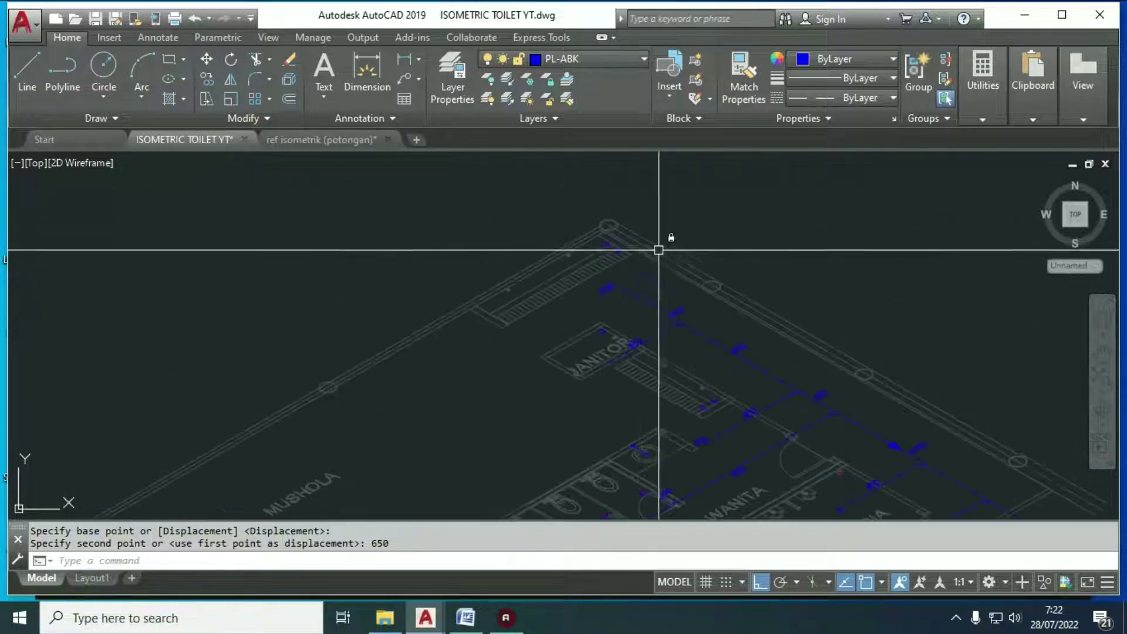
pyautogui.scroll(-3, 670, 229)
pyautogui.moveTo(687, 309); pyautogui.dragTo(642, 420, button='middle')
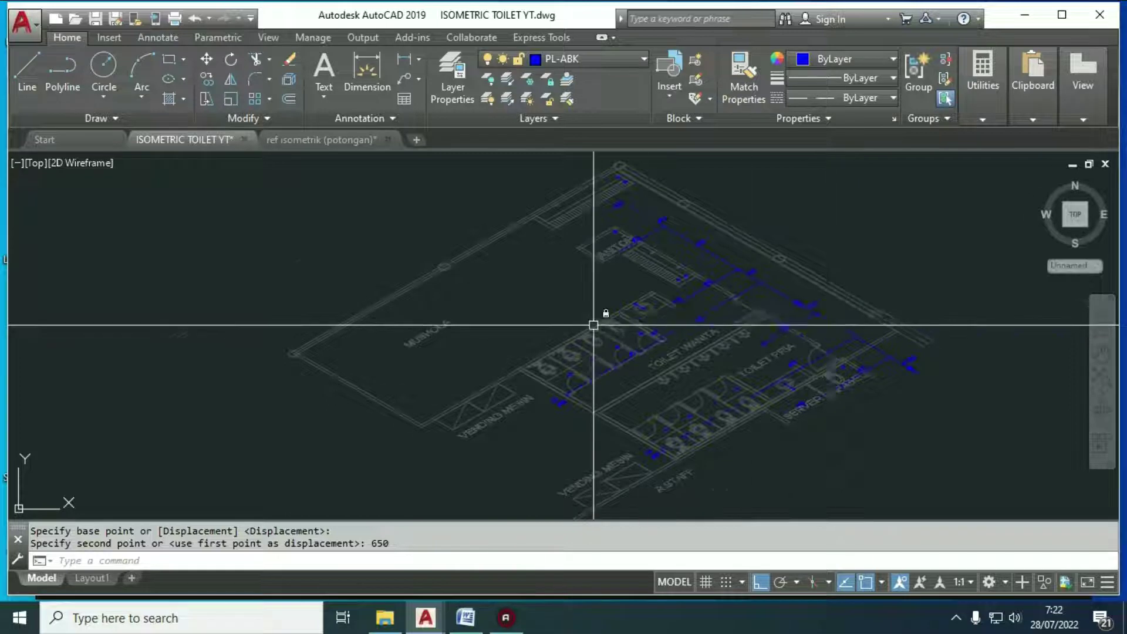
pyautogui.scroll(5, 593, 325)
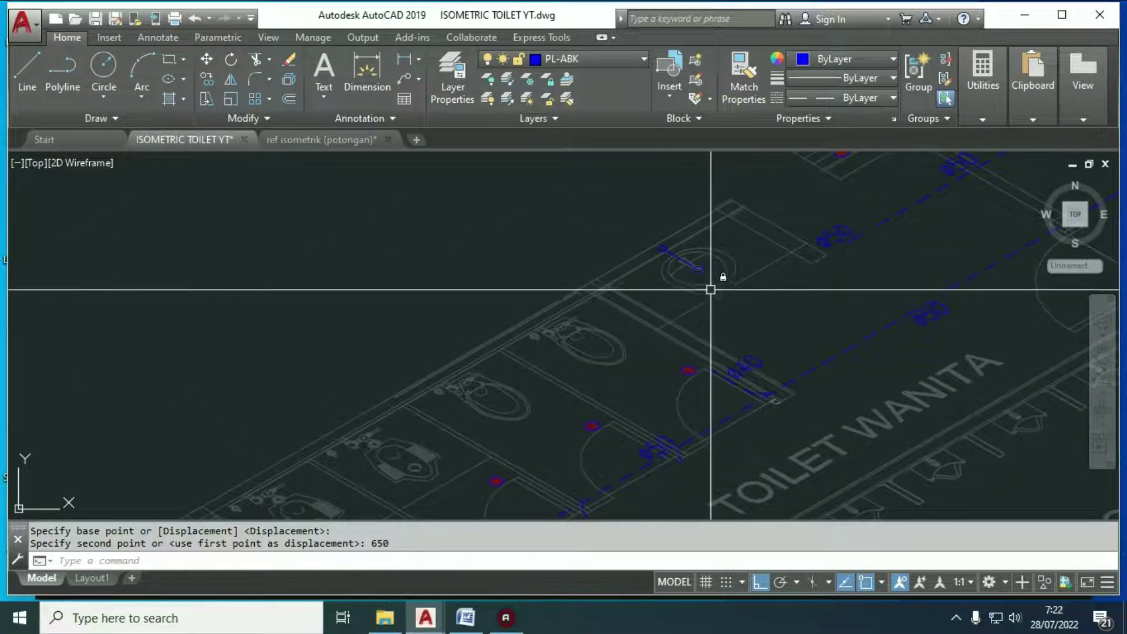
pyautogui.moveTo(740, 374)
pyautogui.mouseDown(button='middle')
pyautogui.moveTo(743, 325)
pyautogui.moveTo(664, 267)
pyautogui.mouseUp(button='middle')
pyautogui.scroll(-5, 659, 345)
# Step: Draw a vertical 650 pipe line downward from the centre of the uppermost floor drain
pyautogui.scroll(8, 649, 261)
pyautogui.scroll(3, 679, 327)
pyautogui.write('L')
pyautogui.press('Return')
pyautogui.scroll(8, 517, 259)
pyautogui.scroll(-5, 558, 303)
pyautogui.click(461, 229)
pyautogui.write('650')
pyautogui.press('Return')
pyautogui.scroll(-5, 527, 263)
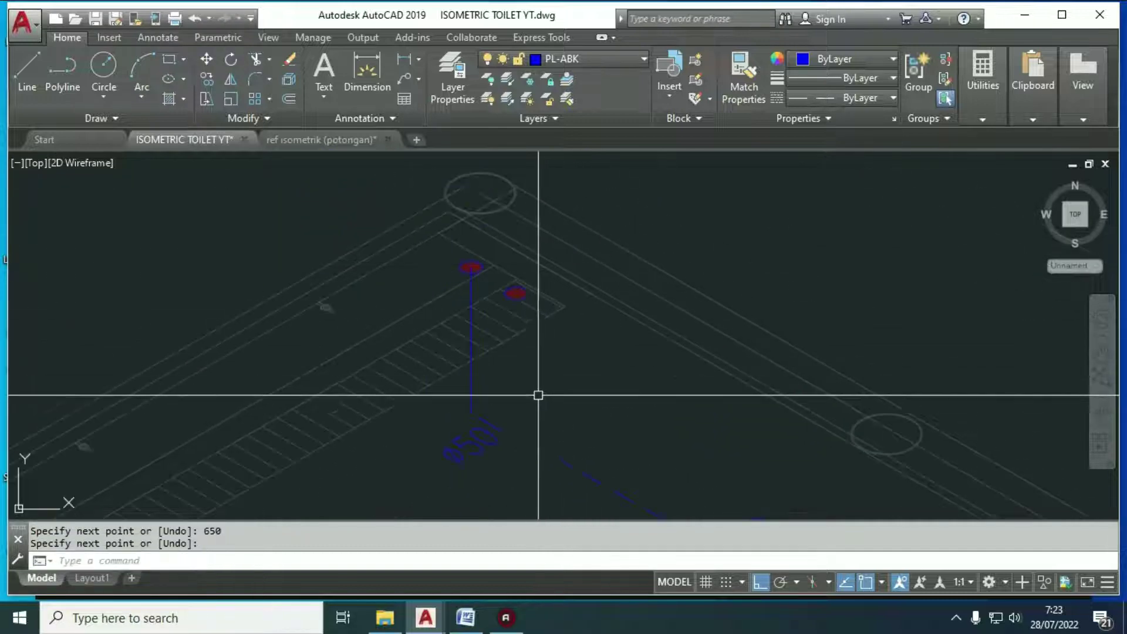
# Step: Delete the short pipe segment between the two drain positions at the main pipe's upper end
pyautogui.click(494, 422)
pyautogui.moveTo(552, 447); pyautogui.dragTo(521, 332, button='middle')
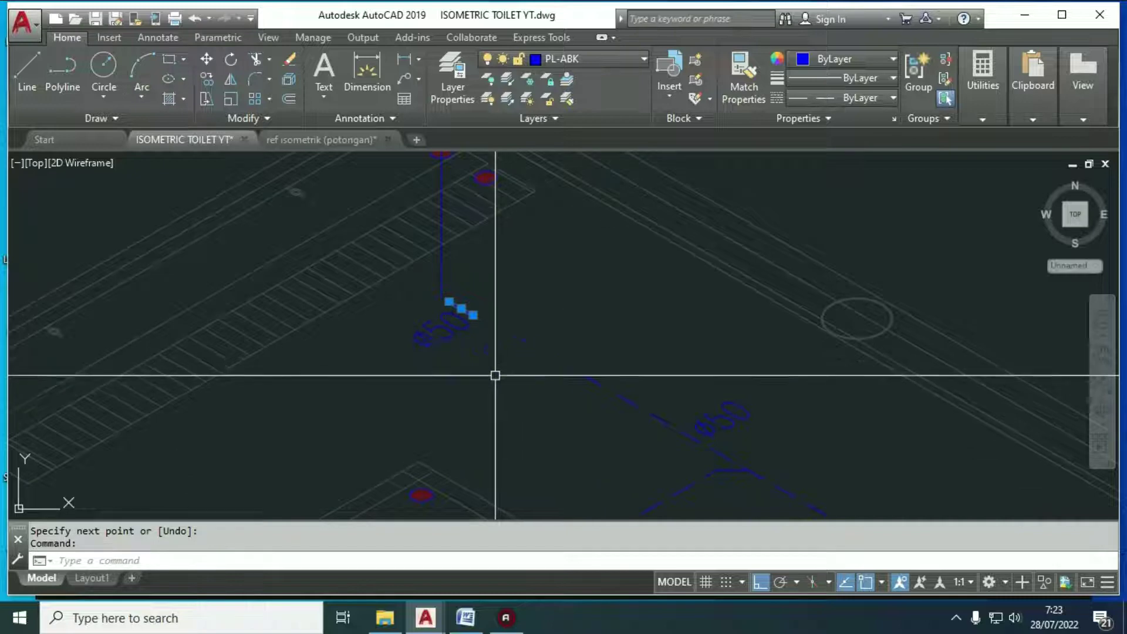
pyautogui.moveTo(546, 290); pyautogui.dragTo(542, 320, button='middle')
pyautogui.write('l')
pyautogui.press('Return')
pyautogui.scroll(2, 492, 195)
pyautogui.press('Escape')
pyautogui.press('Escape')
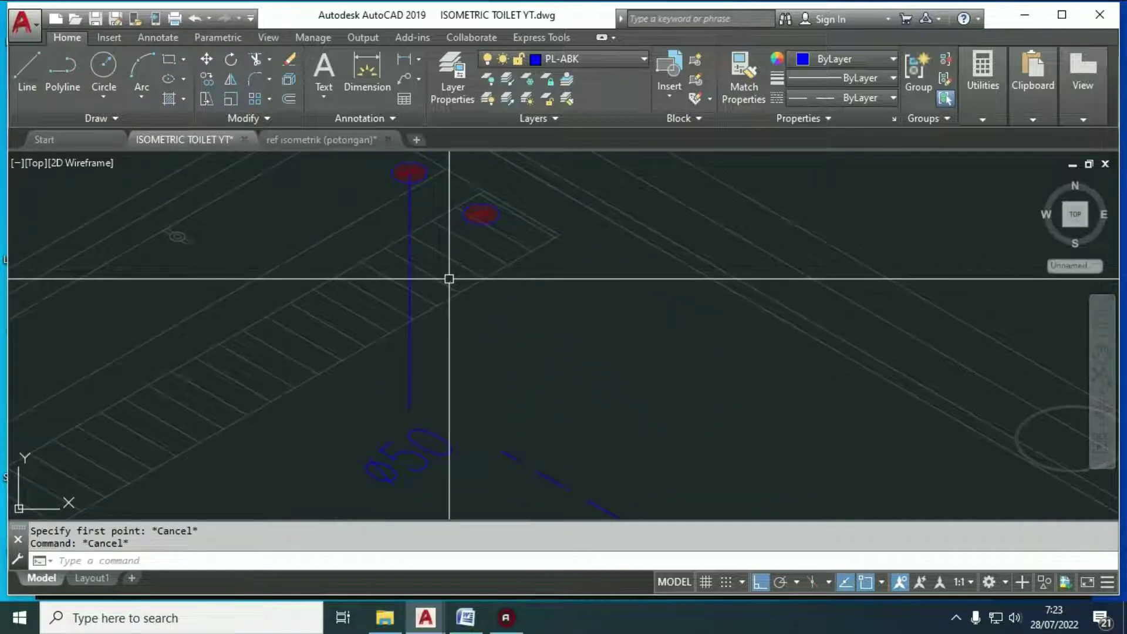
# Step: Copy the vertical pipe line from the uppermost floor drain's centre to the centre of the neighbouring floor drain
pyautogui.click(410, 281)
pyautogui.press('Return')
pyautogui.scroll(5, 411, 235)
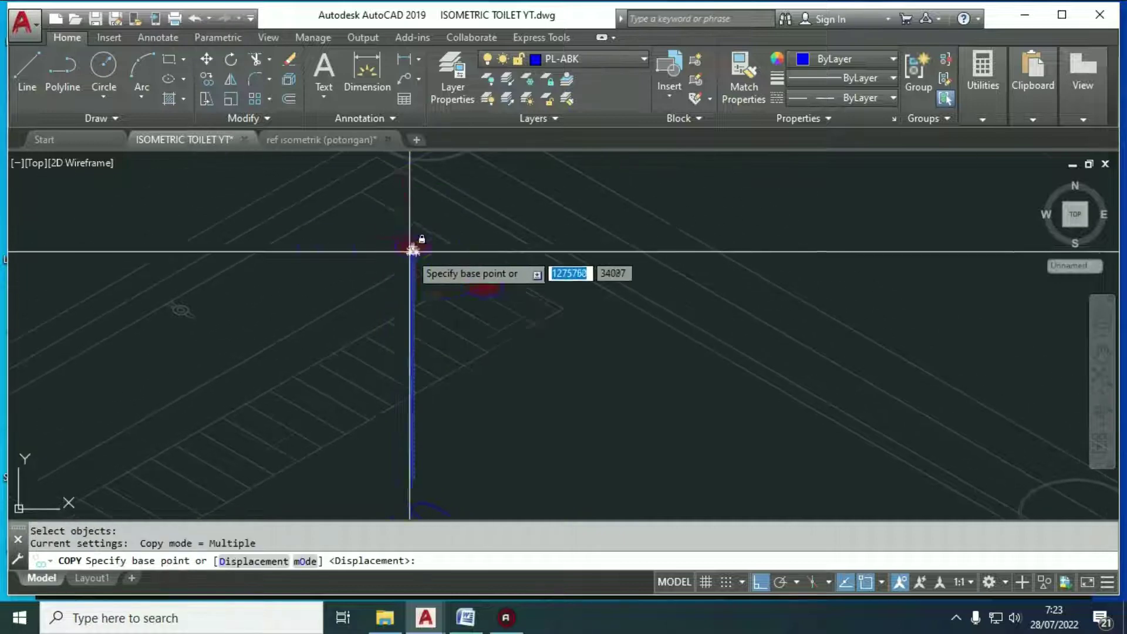
pyautogui.click(411, 229)
pyautogui.scroll(-3, 377, 179)
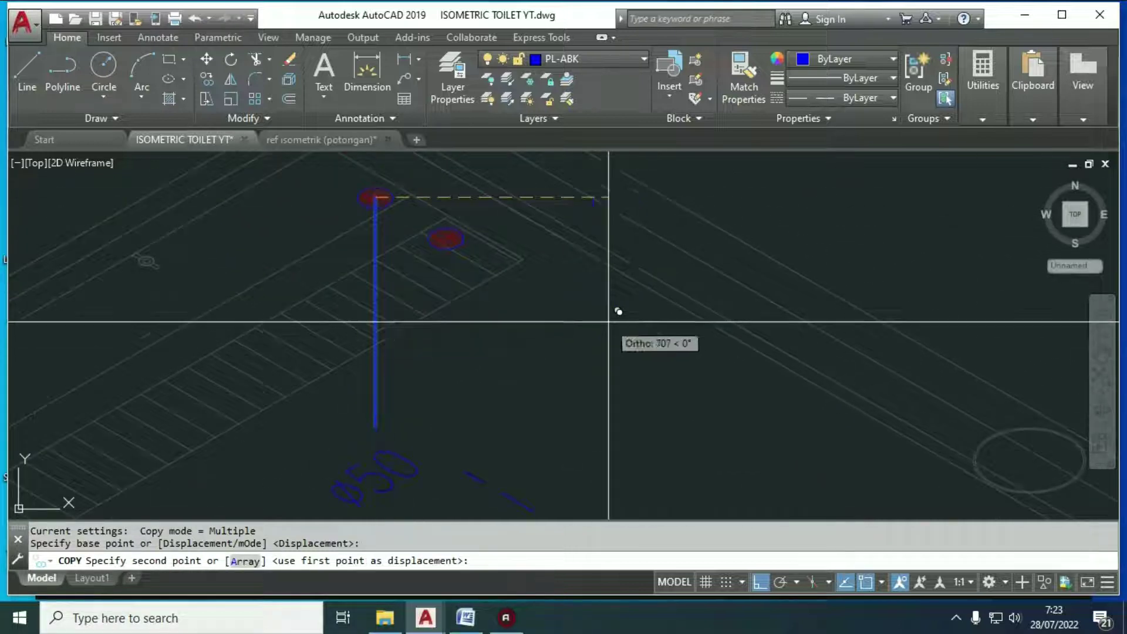
pyautogui.scroll(-3, 544, 328)
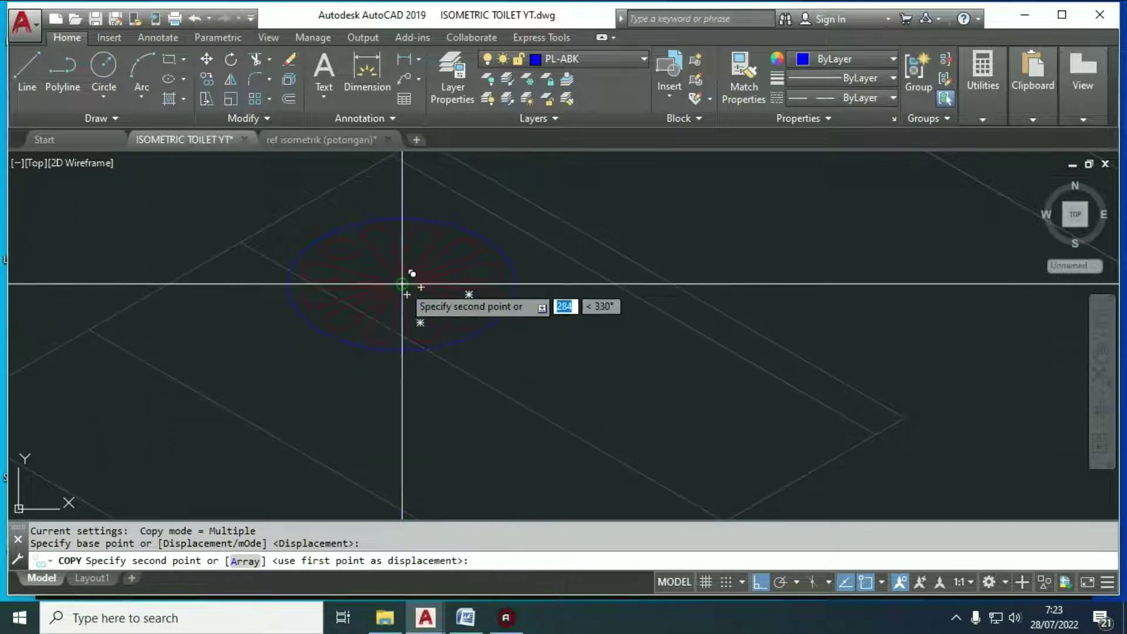
pyautogui.click(525, 234)
pyautogui.press('Escape')
# Step: Match the dashed main pipe's properties onto the vertical drops below the two uppermost floor drains
pyautogui.scroll(-4, 515, 230)
pyautogui.moveTo(545, 314); pyautogui.dragTo(561, 340, button='middle')
pyautogui.scroll(2, 532, 319)
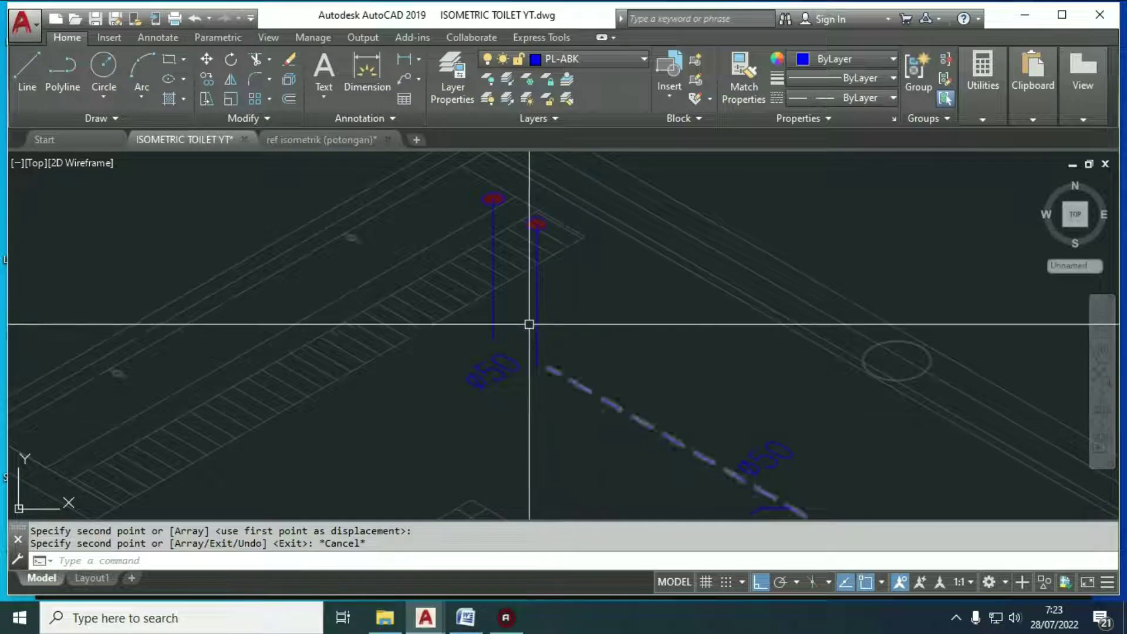
pyautogui.moveTo(664, 424); pyautogui.dragTo(669, 397, button='middle')
pyautogui.write('MA')
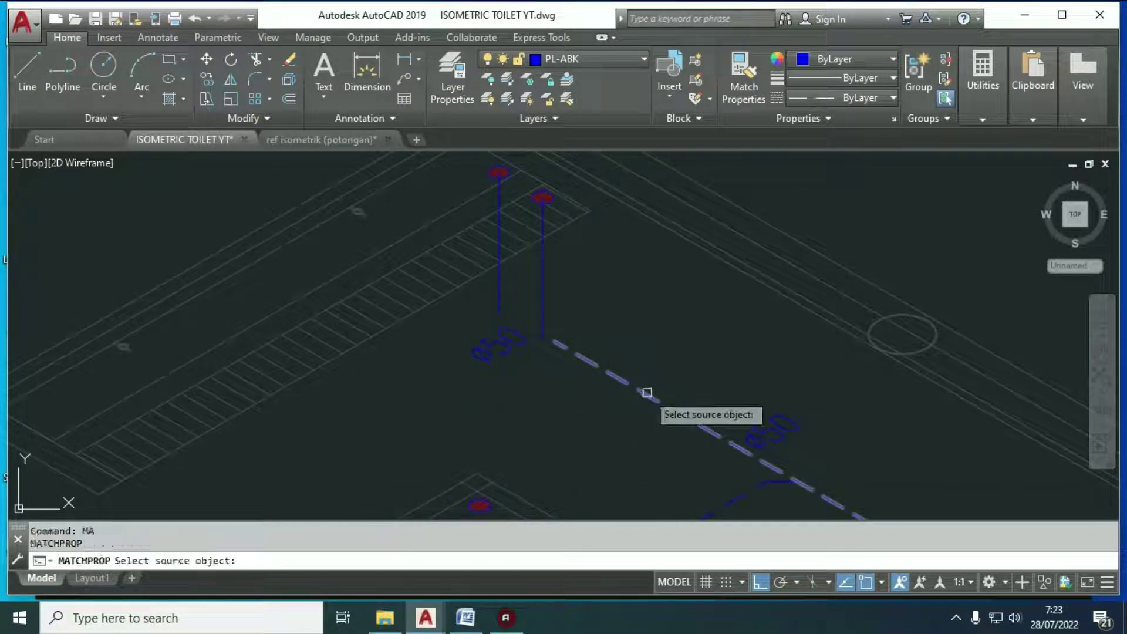
pyautogui.click(647, 393)
pyautogui.click(594, 337)
pyautogui.click(516, 327)
pyautogui.click(521, 323)
pyautogui.click(498, 308)
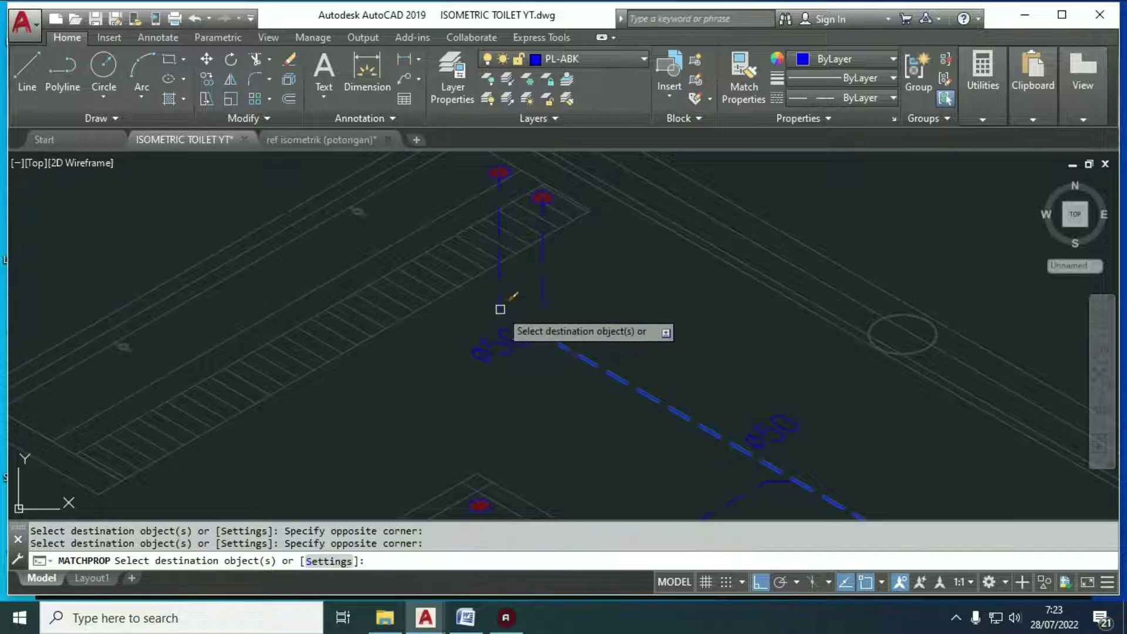
pyautogui.press('Return')
pyautogui.scroll(-2, 600, 308)
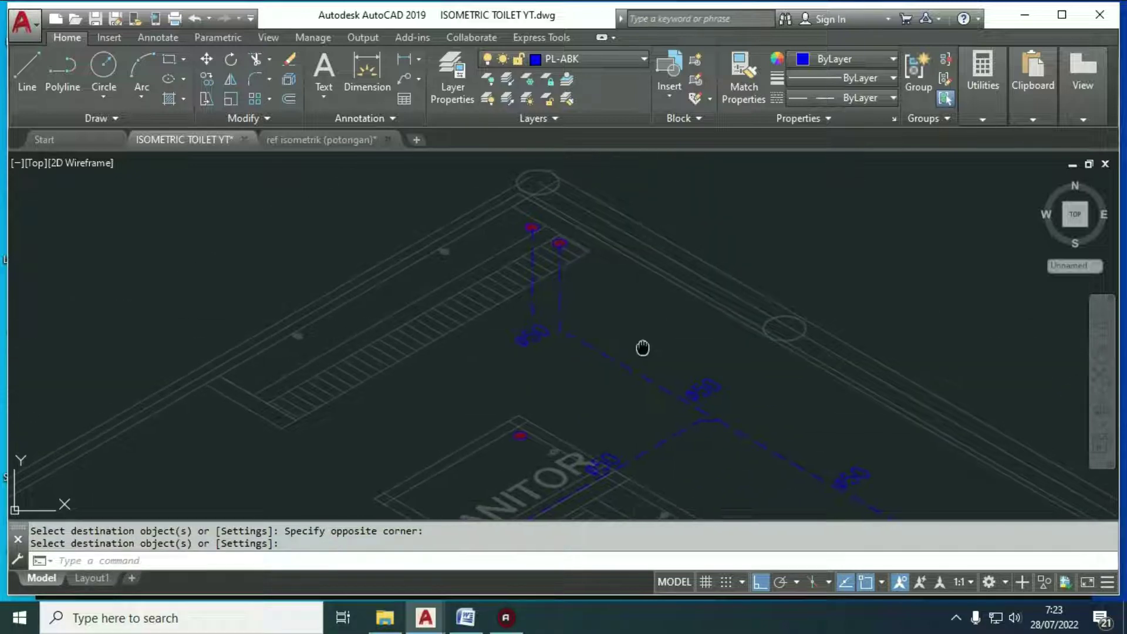
pyautogui.moveTo(663, 345); pyautogui.dragTo(652, 343, button='middle')
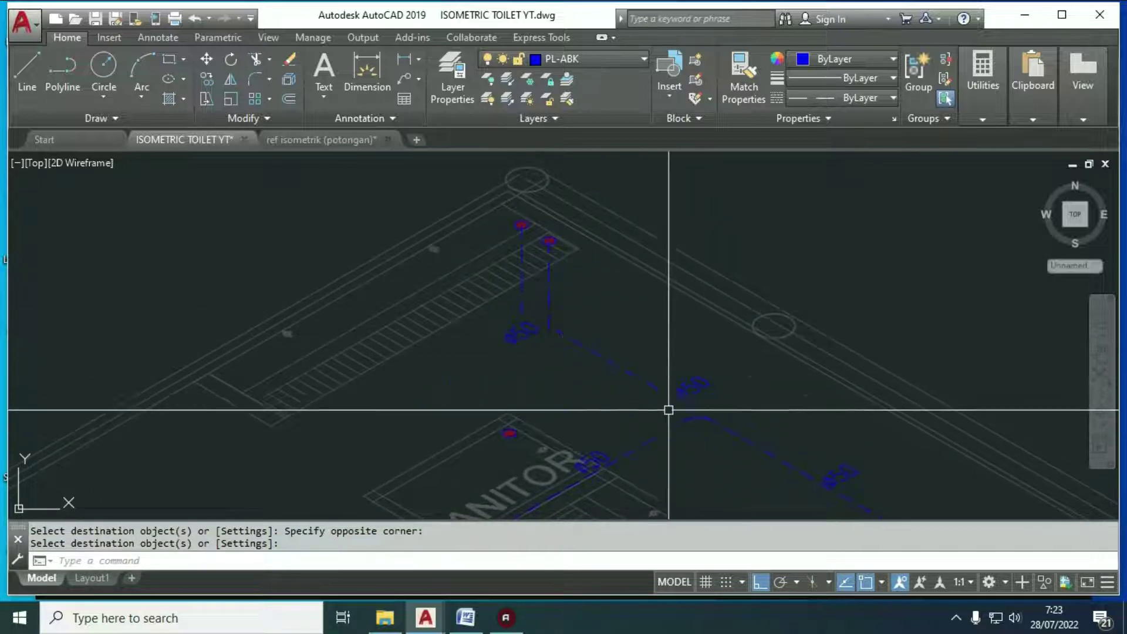
# Step: Try to chamfer the main pipe with each of the two vertical drops using chamfer distances of 250
pyautogui.scroll(4, 574, 372)
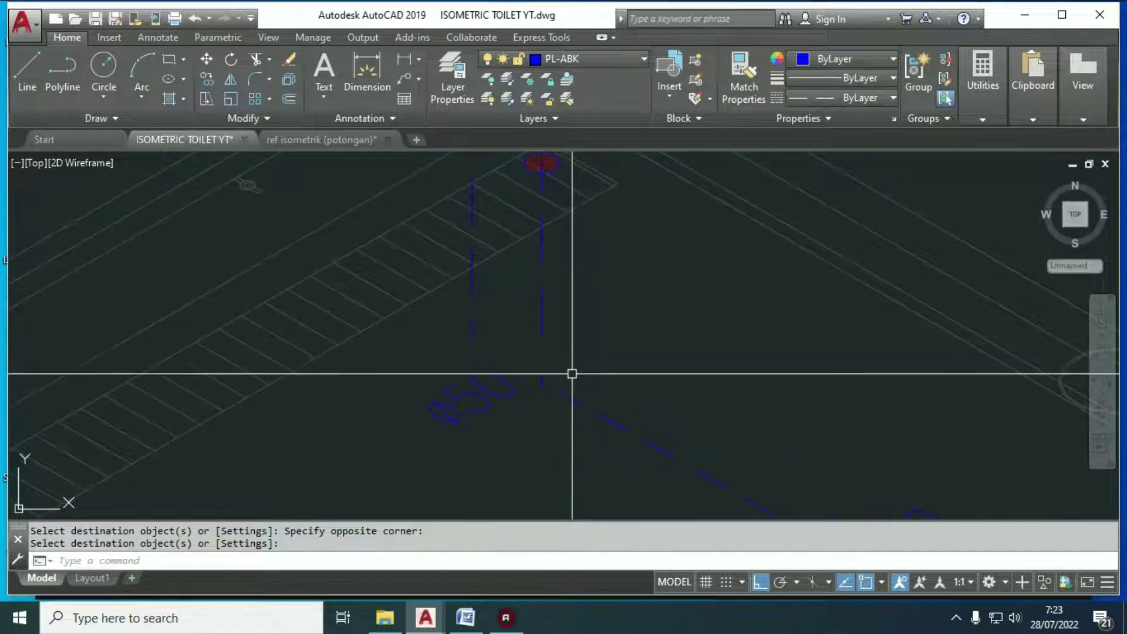
pyautogui.write('ha')
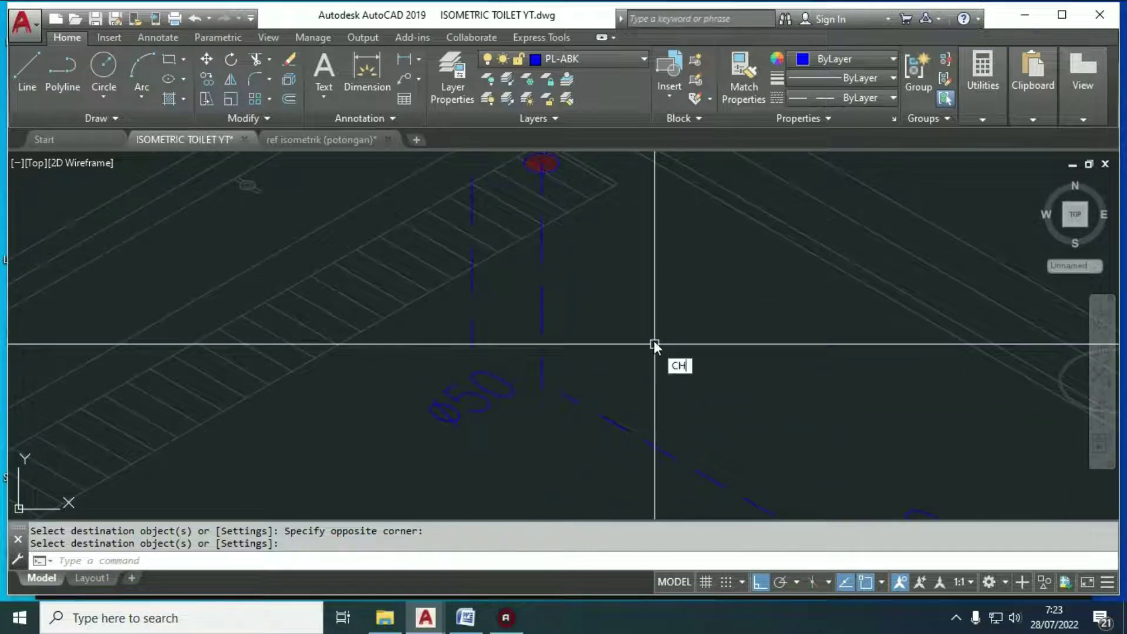
pyautogui.press('Return')
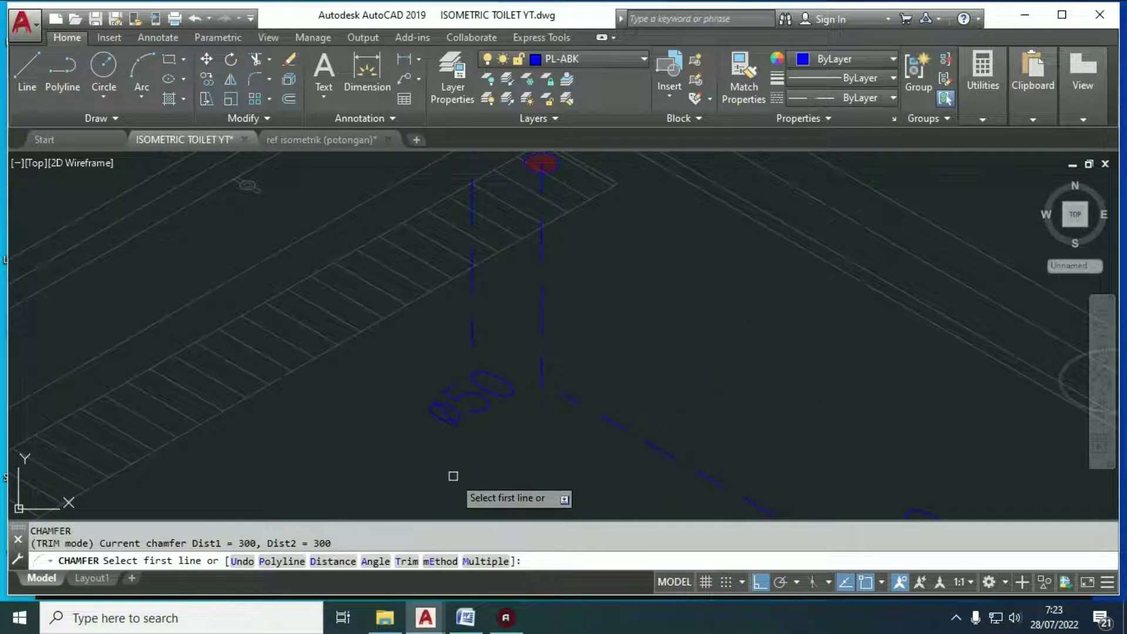
pyautogui.press('Escape')
pyautogui.write('cha')
pyautogui.press('Return')
pyautogui.press('Return')
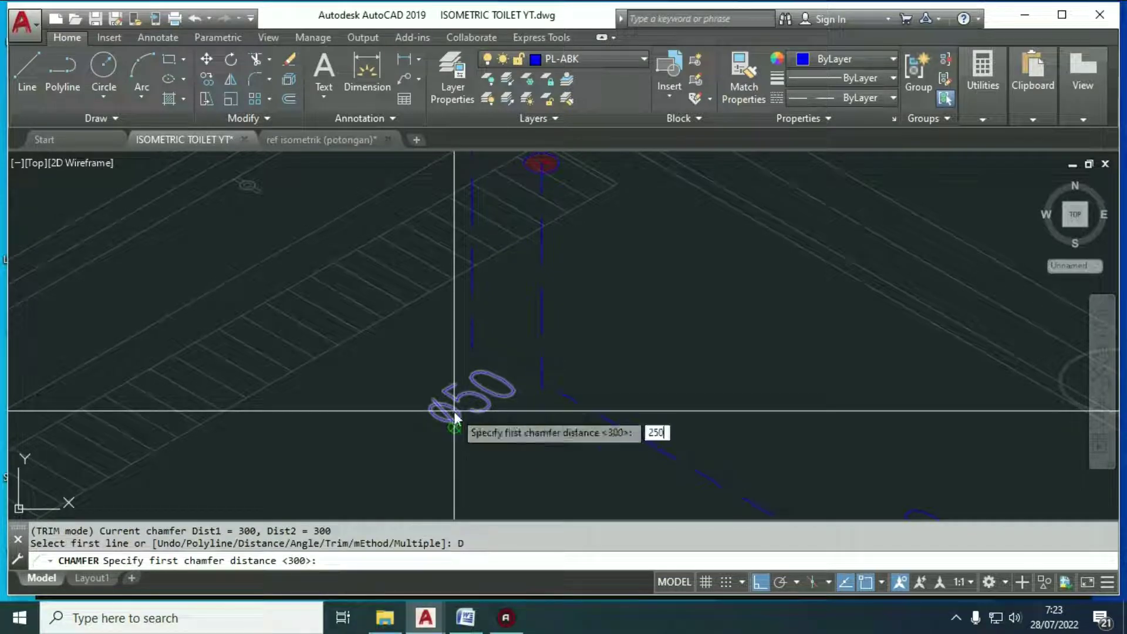
pyautogui.write('250')
pyautogui.press('Return')
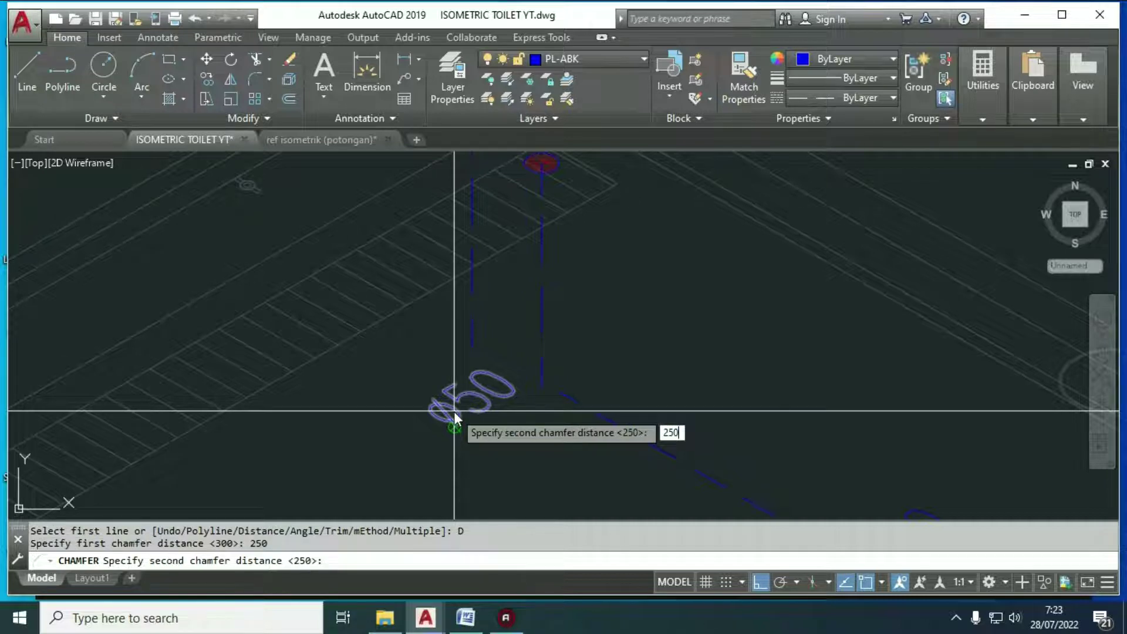
pyautogui.press('Return')
pyautogui.click(558, 391)
pyautogui.click(541, 367)
pyautogui.press('Return')
pyautogui.click(568, 396)
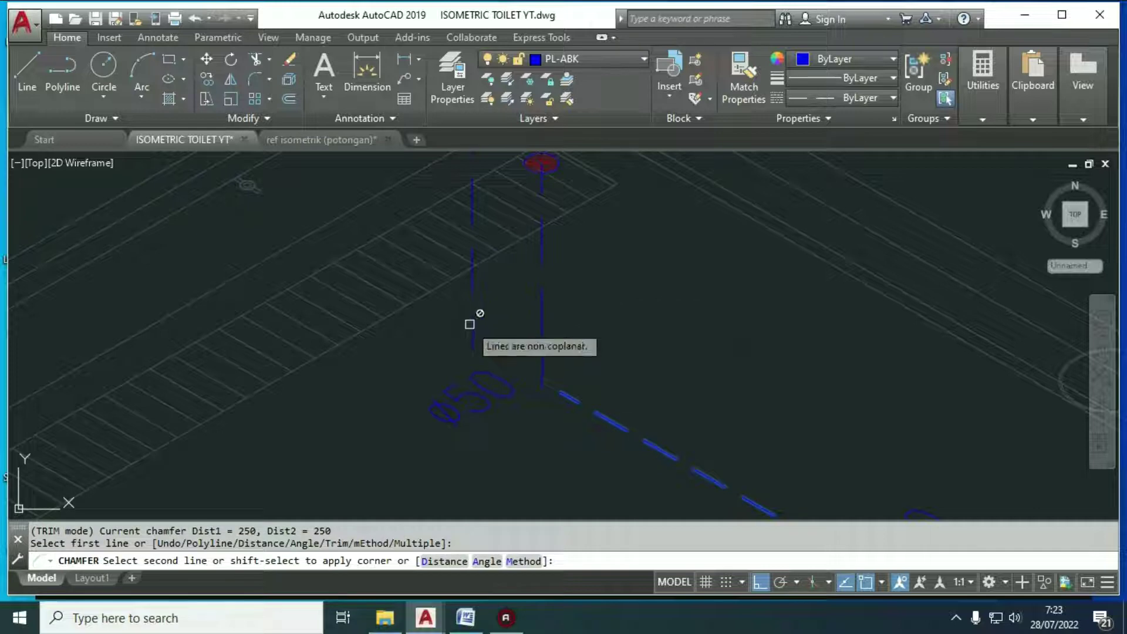
pyautogui.click(470, 324)
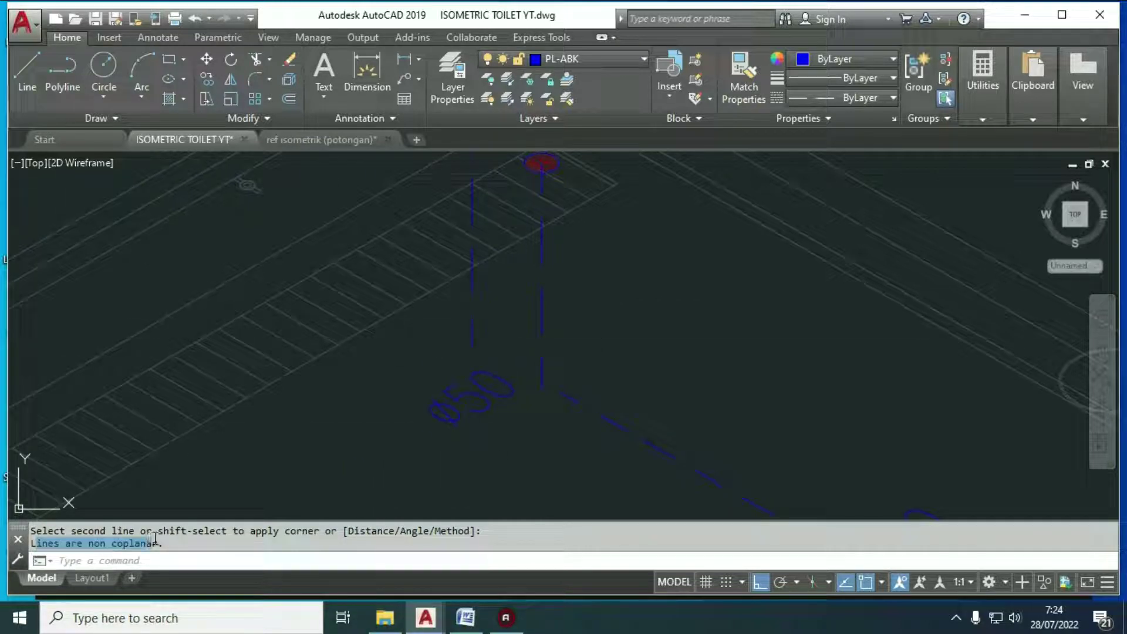
pyautogui.click(315, 538)
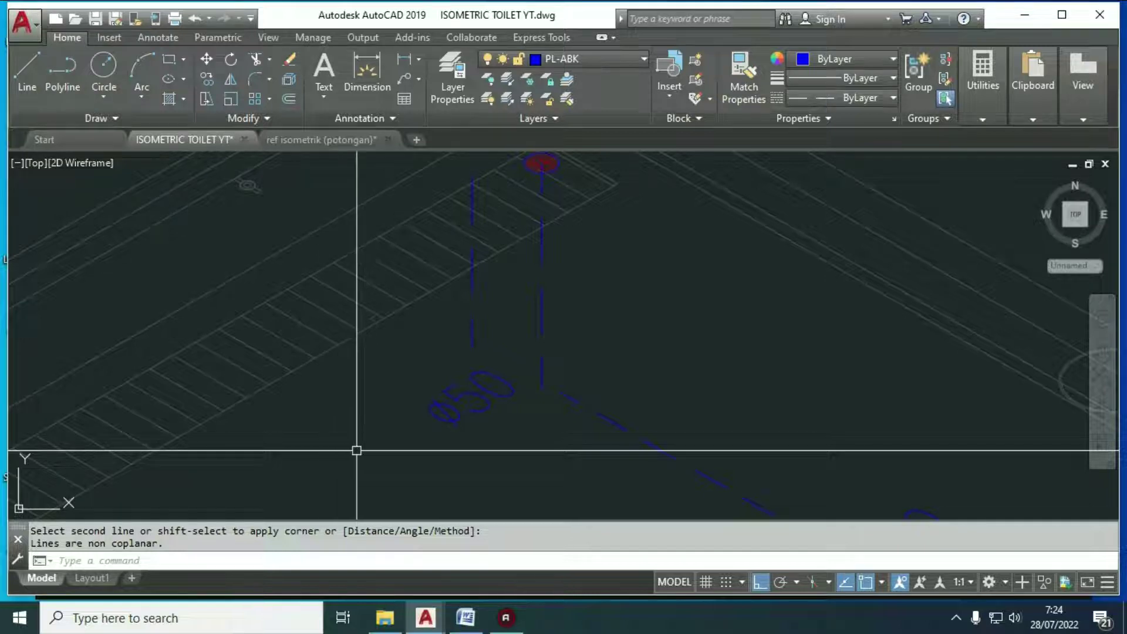
# Step: Stretch the main pipe's upper end to the bottom end of the uppermost drain's vertical drop
pyautogui.scroll(-4, 549, 371)
pyautogui.moveTo(556, 380)
pyautogui.mouseDown(button='middle')
pyautogui.moveTo(520, 356)
pyautogui.moveTo(491, 390)
pyautogui.moveTo(513, 404)
pyautogui.mouseUp(button='middle')
pyautogui.press('Escape')
pyautogui.scroll(3, 528, 353)
pyautogui.scroll(3, 473, 375)
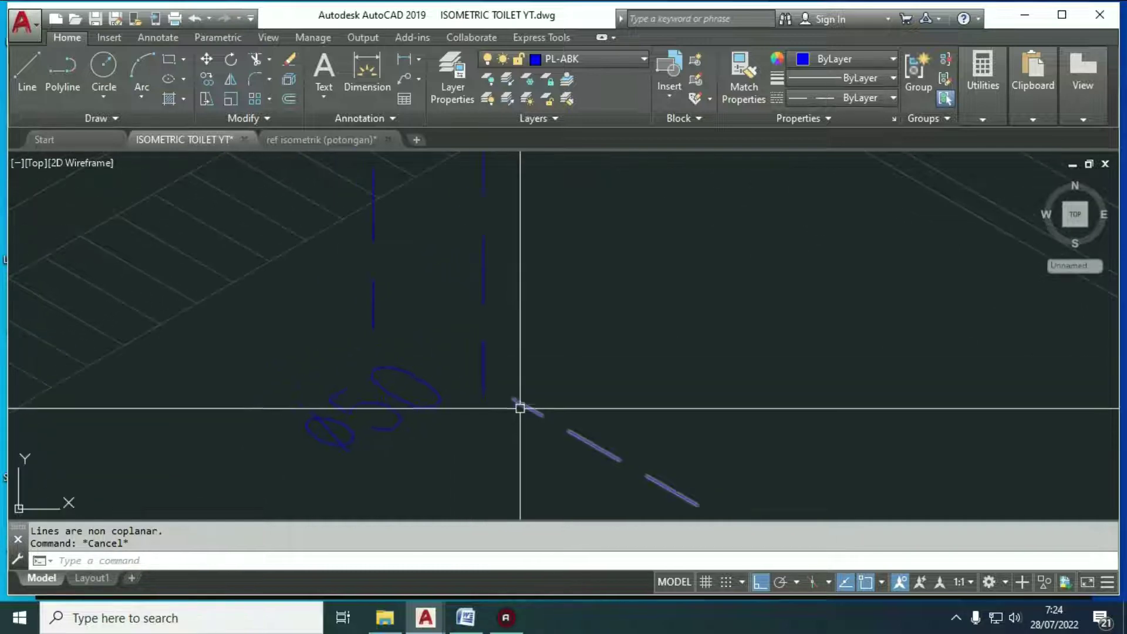
pyautogui.click(518, 406)
pyautogui.click(510, 397)
pyautogui.scroll(-5, 511, 394)
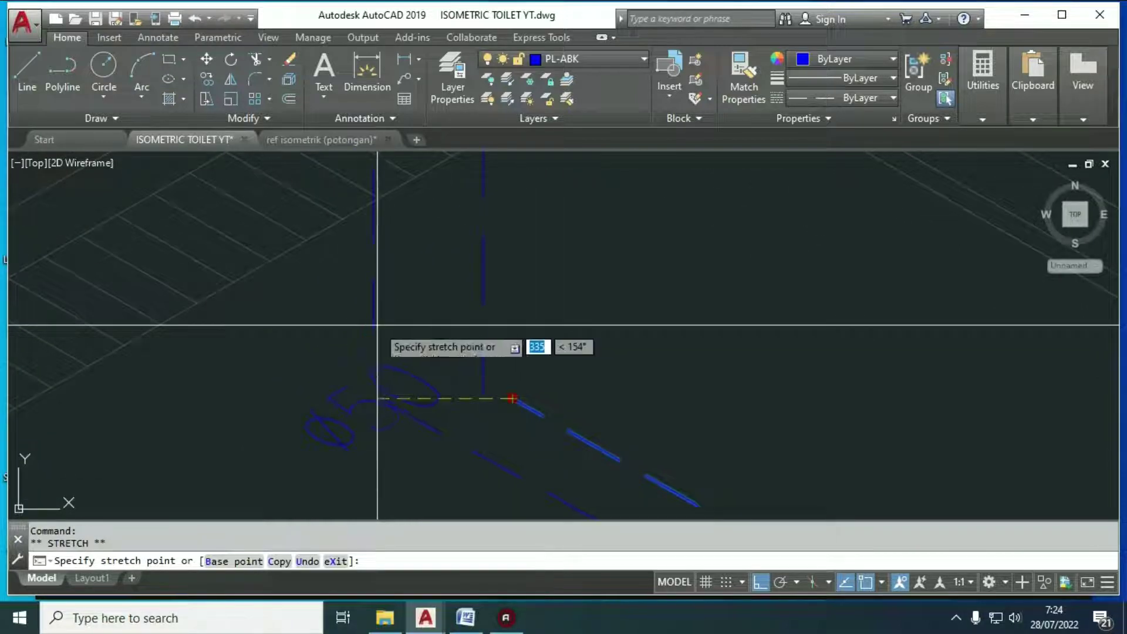
pyautogui.press('Escape')
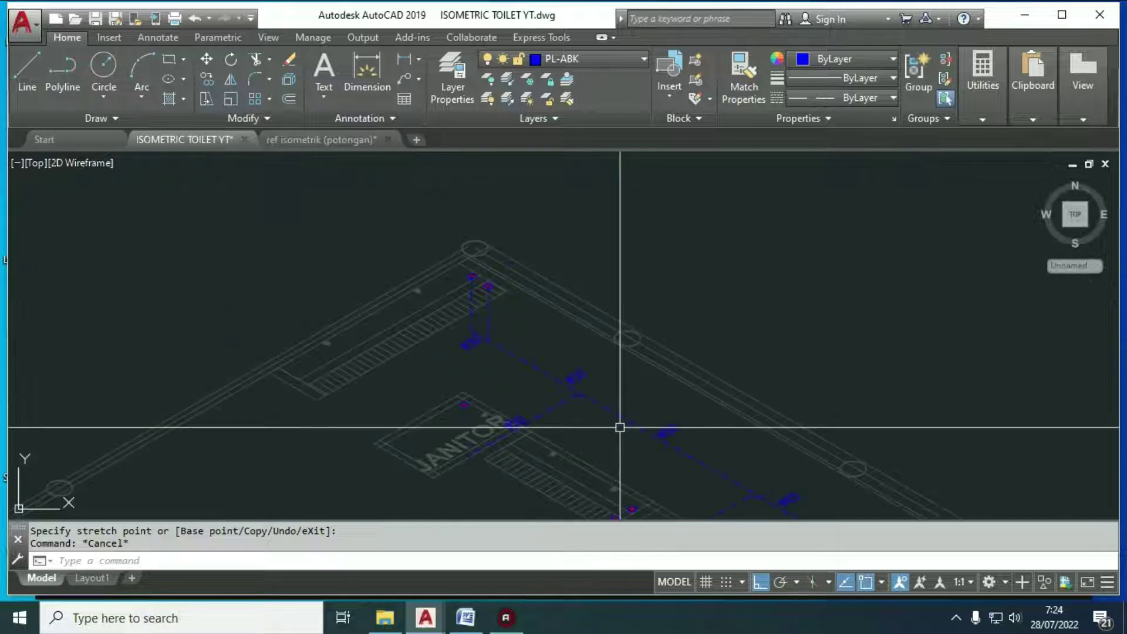
# Step: Try chamfering the extended main pipe with the vertical drops at distances of 250, and undo the result
pyautogui.scroll(3, 478, 337)
pyautogui.press('Escape')
pyautogui.write('cha')
pyautogui.press('Return')
pyautogui.click(505, 335)
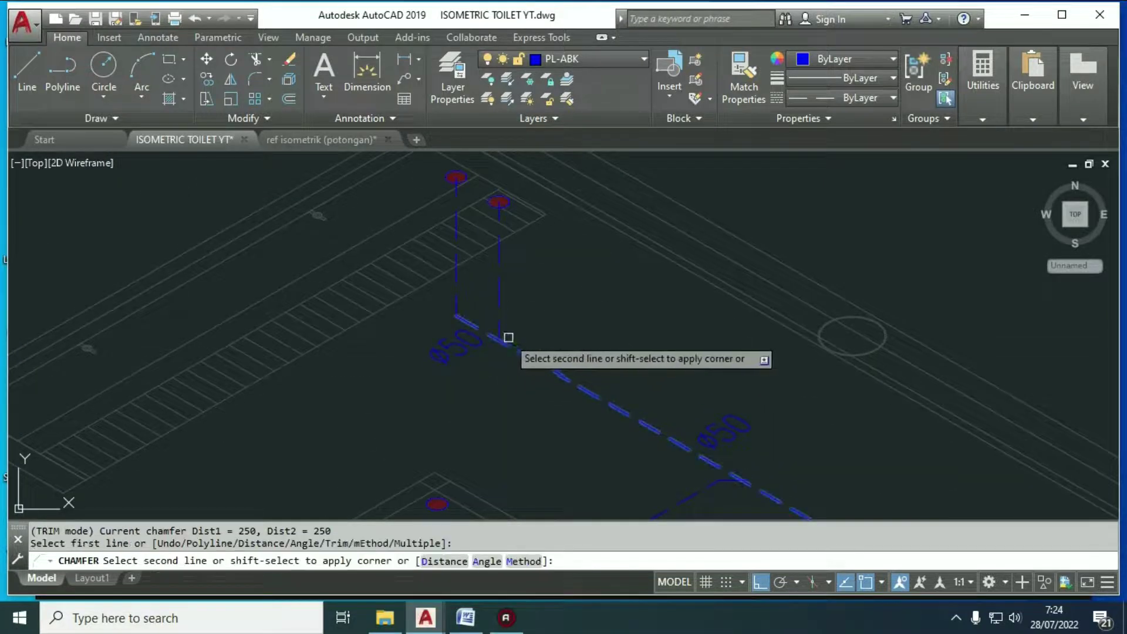
pyautogui.click(498, 322)
pyautogui.scroll(3, 517, 349)
pyautogui.press('Return')
pyautogui.click(513, 355)
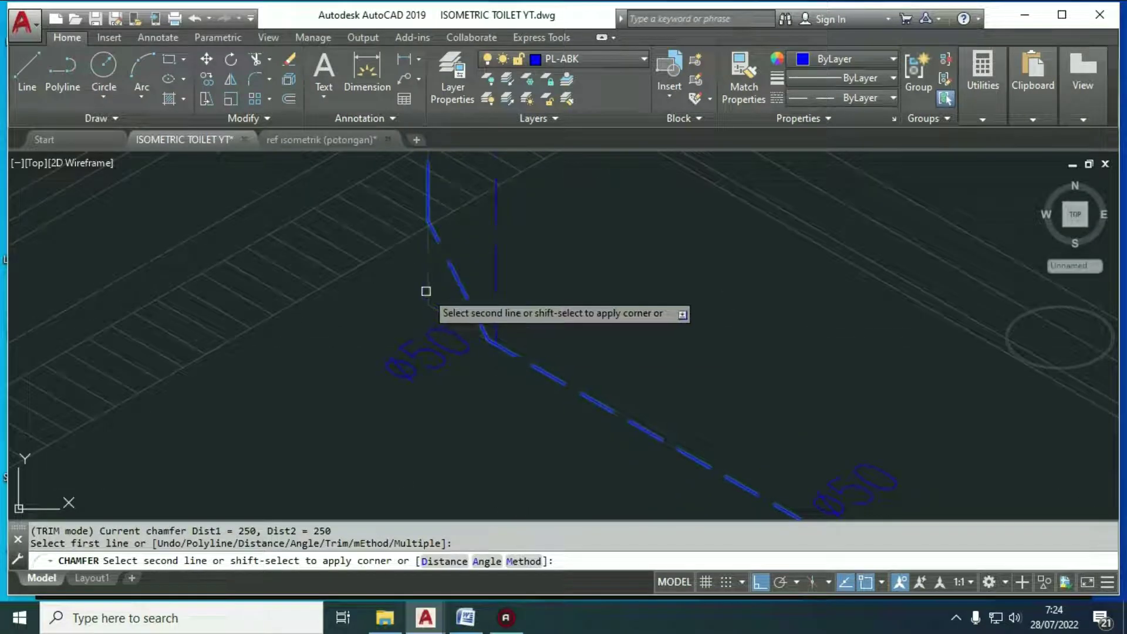
pyautogui.scroll(-5, 428, 291)
pyautogui.scroll(6, 441, 320)
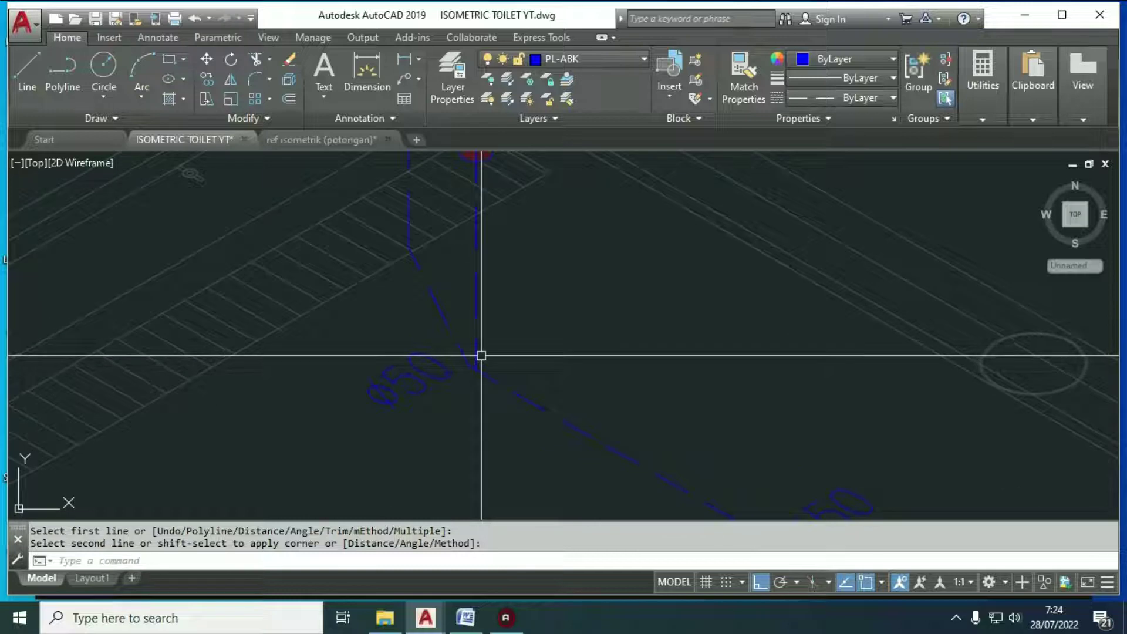
pyautogui.moveTo(501, 395); pyautogui.dragTo(524, 370, button='middle')
pyautogui.press('Escape')
# Step: Chamfer the main pipe with the uppermost drain's vertical drop using distances of 100
pyautogui.write('cha')
pyautogui.press('Return')
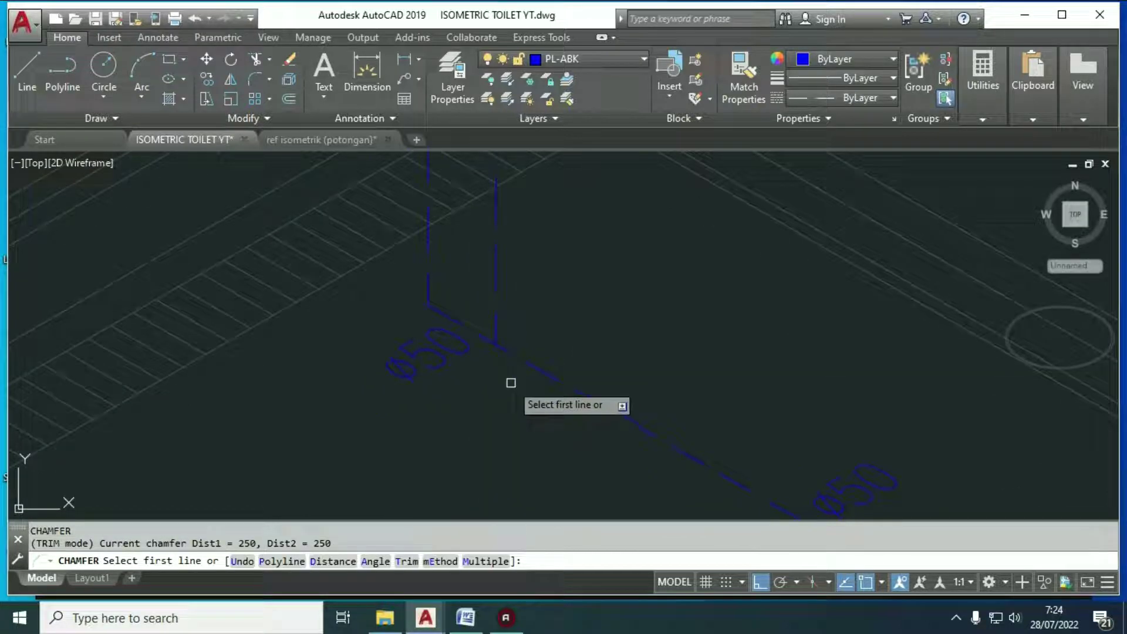
pyautogui.write('d')
pyautogui.press('Return')
pyautogui.write('100')
pyautogui.press('Return')
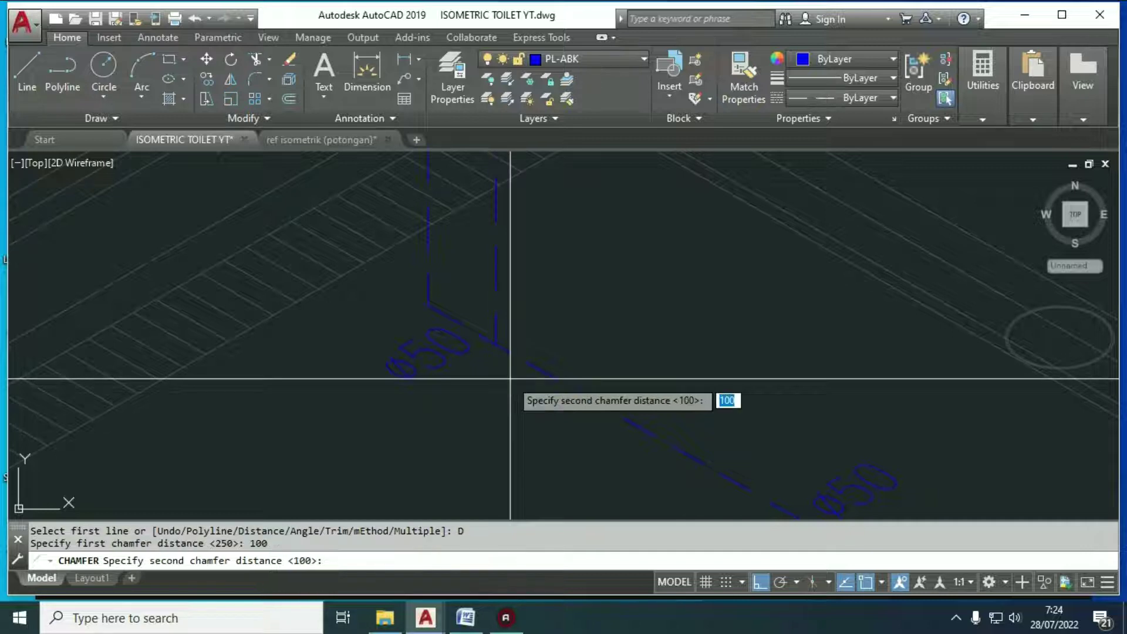
pyautogui.press('Return')
pyautogui.click(451, 317)
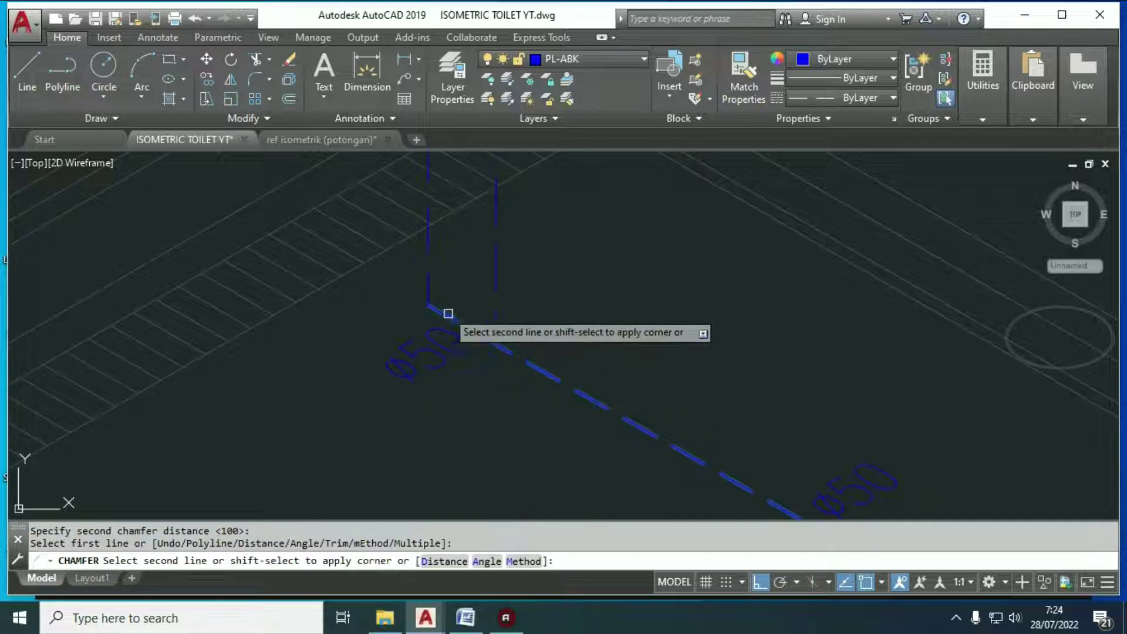
pyautogui.scroll(-2, 539, 324)
pyautogui.scroll(2, 725, 413)
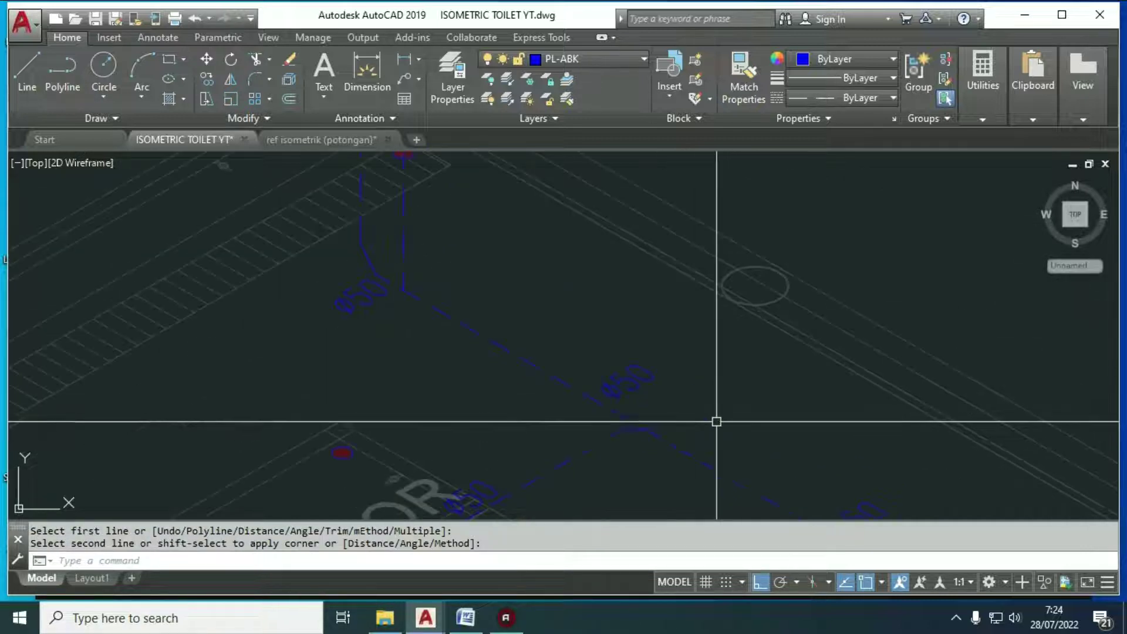
pyautogui.moveTo(675, 455); pyautogui.dragTo(784, 475, button='middle')
pyautogui.moveTo(559, 369); pyautogui.dragTo(564, 385, button='middle')
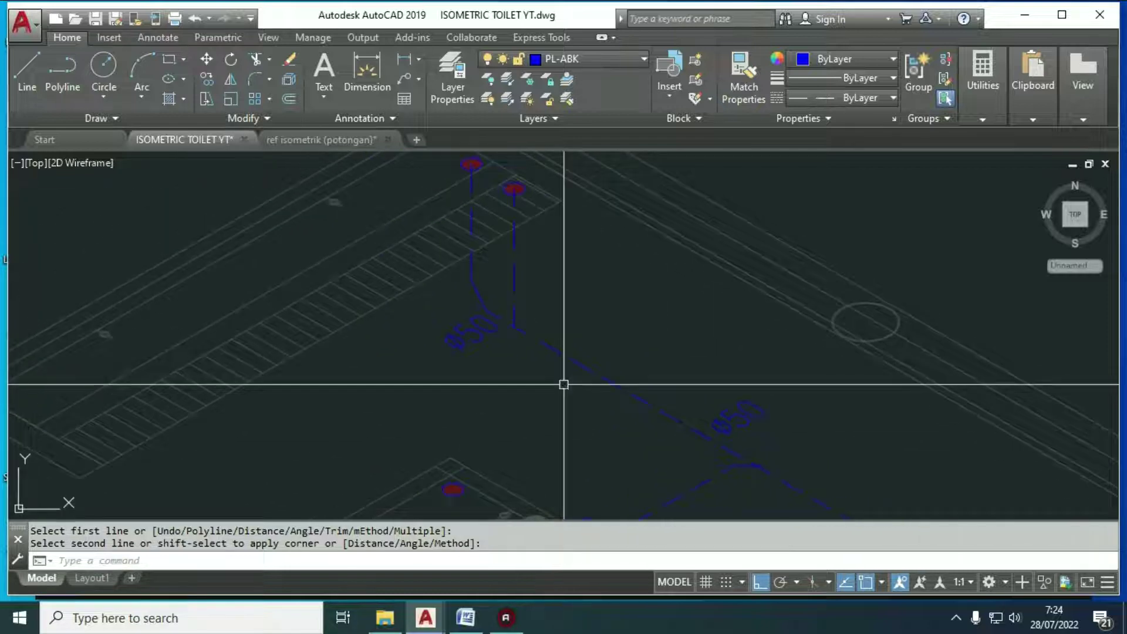
# Step: Try to chamfer the main pipe with the neighbouring drain's vertical drop using distances of 75
pyautogui.write('ha')
pyautogui.press('Return')
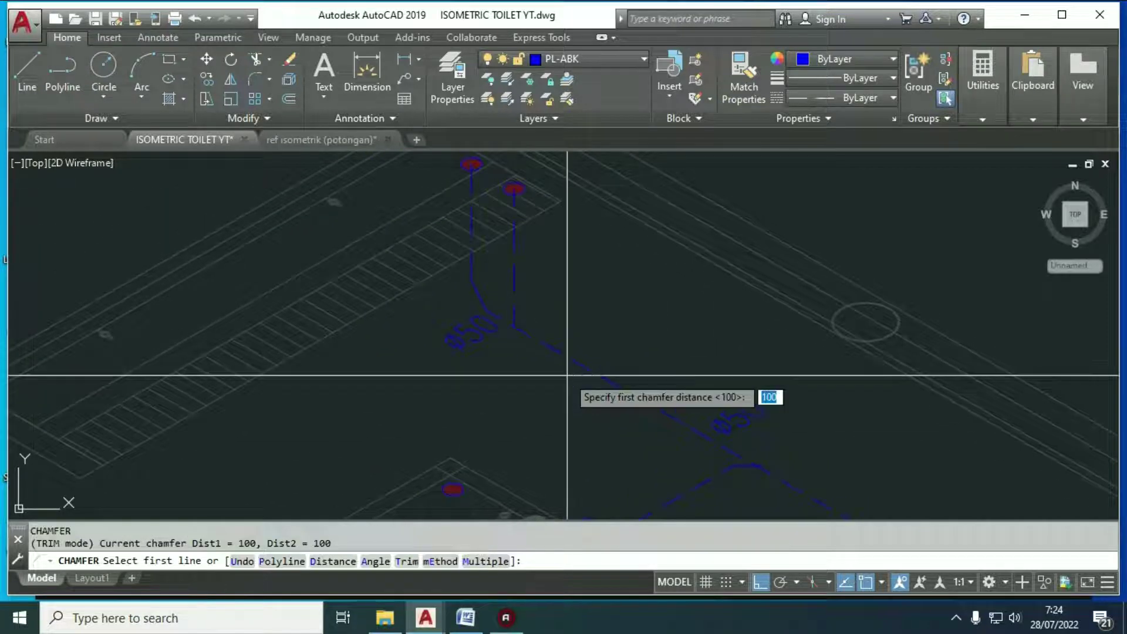
pyautogui.write('75')
pyautogui.press('Return')
pyautogui.press('Return')
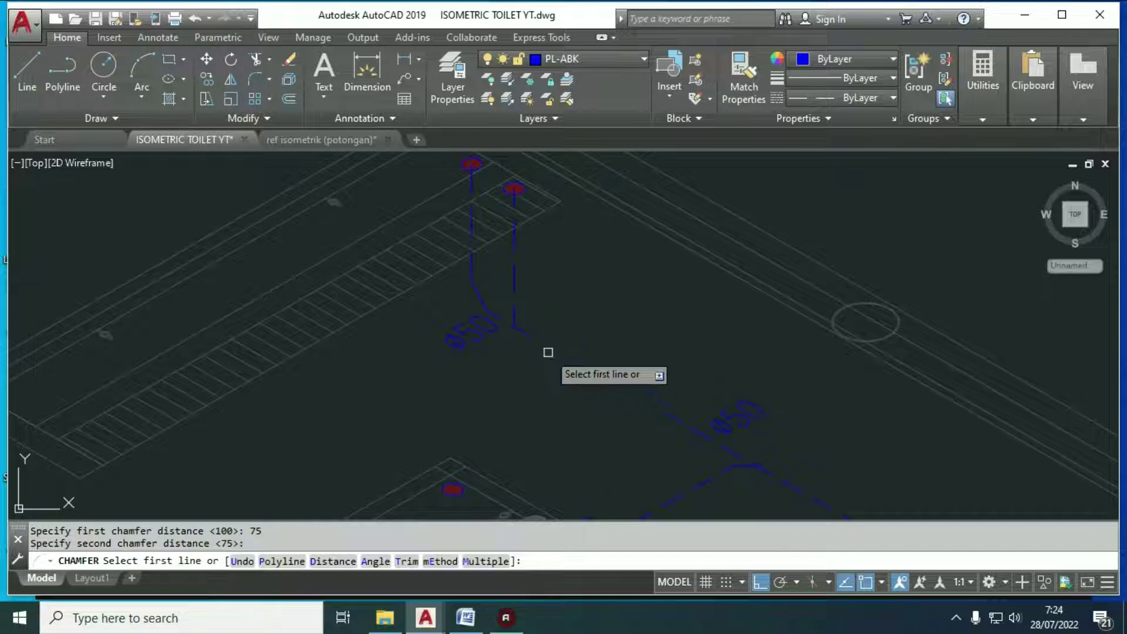
pyautogui.click(487, 304)
pyautogui.press('Escape')
pyautogui.scroll(5, 481, 304)
pyautogui.press('e')
pyautogui.press('Return')
pyautogui.click(480, 303)
pyautogui.scroll(-2, 673, 380)
pyautogui.press('Return')
pyautogui.write('cha')
pyautogui.press('Return')
pyautogui.click(622, 378)
pyautogui.click(598, 337)
pyautogui.scroll(-5, 587, 352)
pyautogui.moveTo(581, 294); pyautogui.dragTo(575, 322, button='middle')
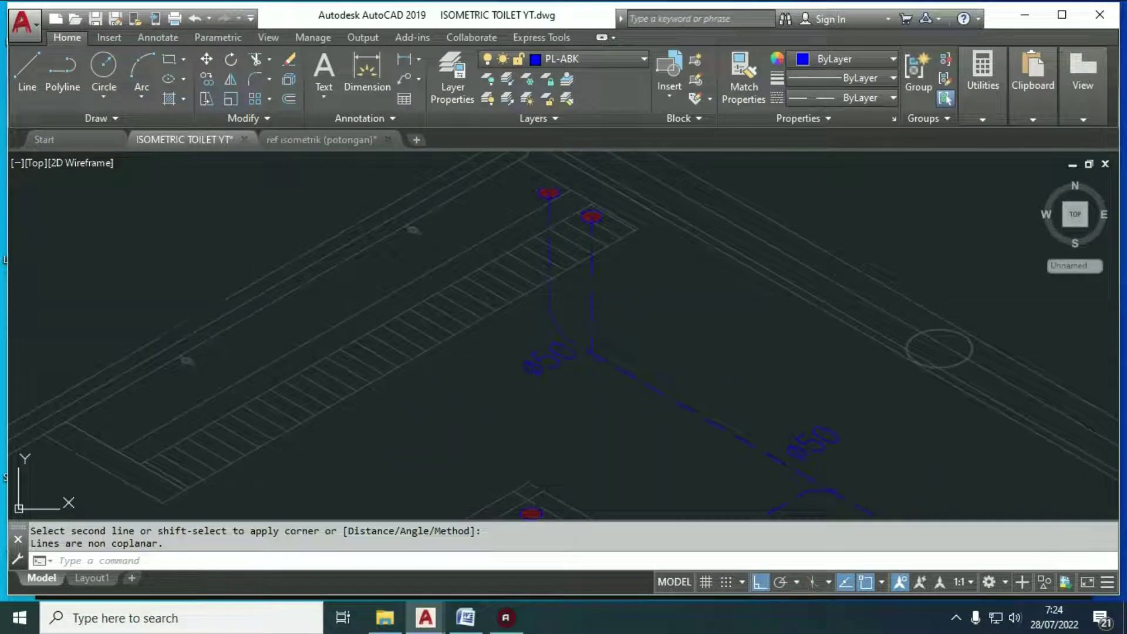
# Step: Erase the vertical drop below the neighbouring floor drain
pyautogui.press('Escape')
pyautogui.press('e')
pyautogui.press('Return')
pyautogui.click(594, 327)
pyautogui.click(574, 307)
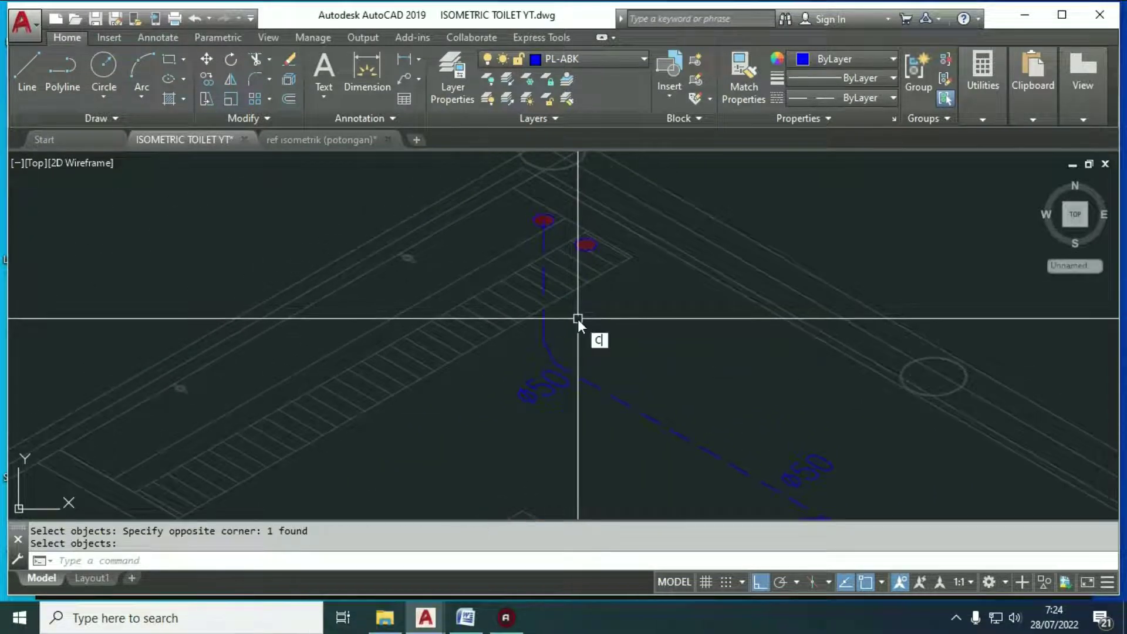
pyautogui.press('Return')
# Step: Copy the uppermost drain's vertical drop and its diagonal chamfer segment to the neighbouring floor drain's centre
pyautogui.write('co')
pyautogui.press('Return')
pyautogui.click(578, 353)
pyautogui.click(535, 333)
pyautogui.press('Return')
pyautogui.scroll(6, 587, 265)
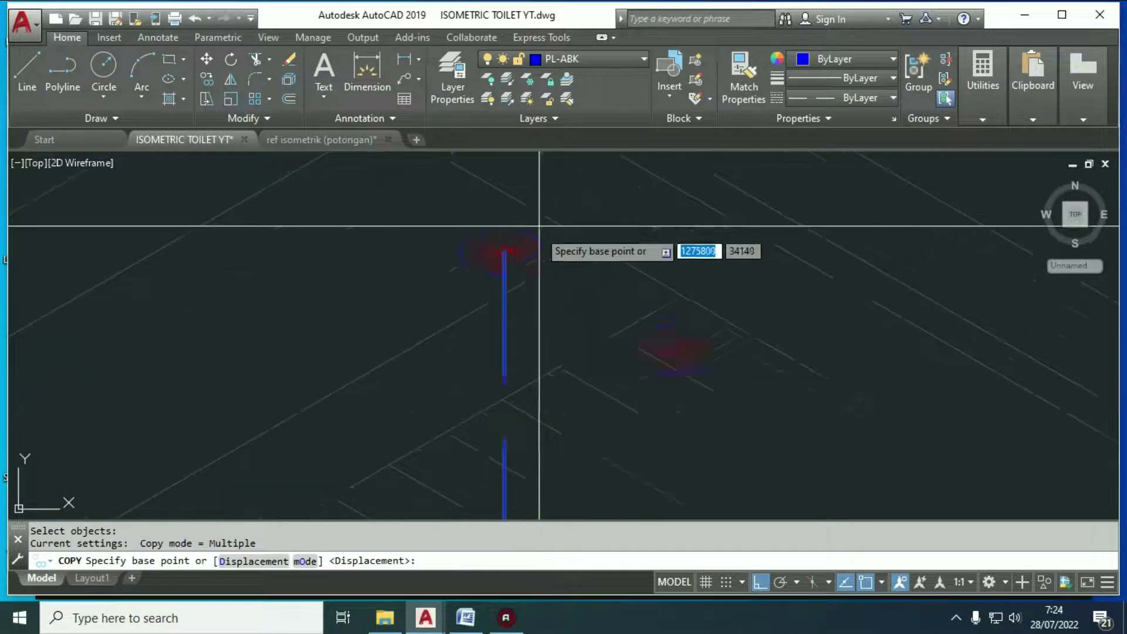
pyautogui.click(436, 227)
pyautogui.scroll(5, 763, 460)
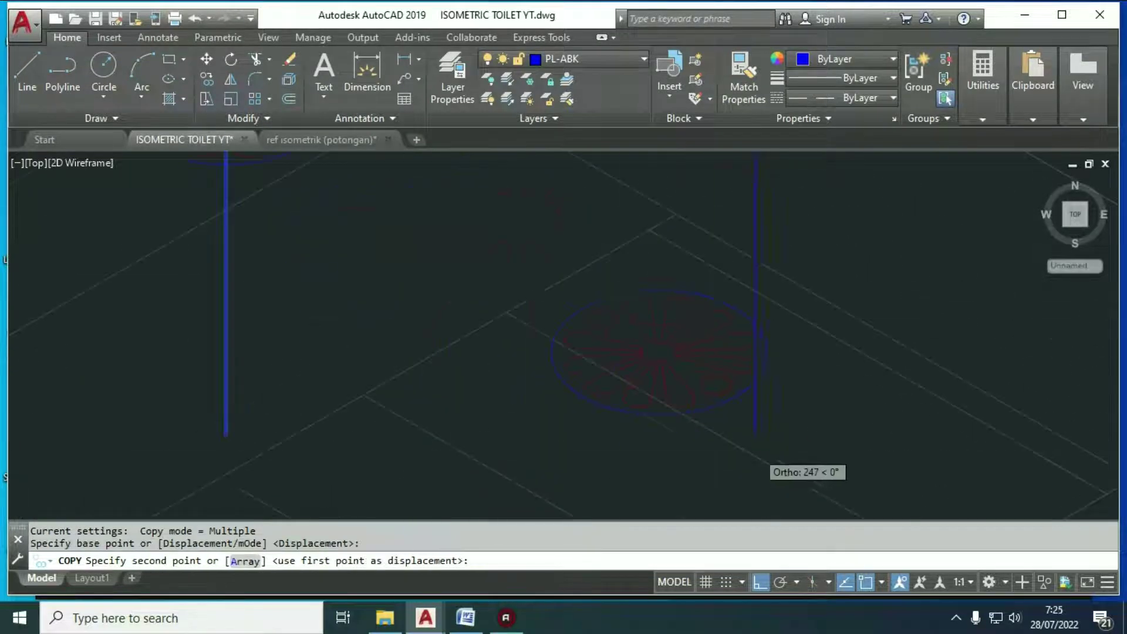
pyautogui.click(515, 217)
pyautogui.scroll(-5, 574, 196)
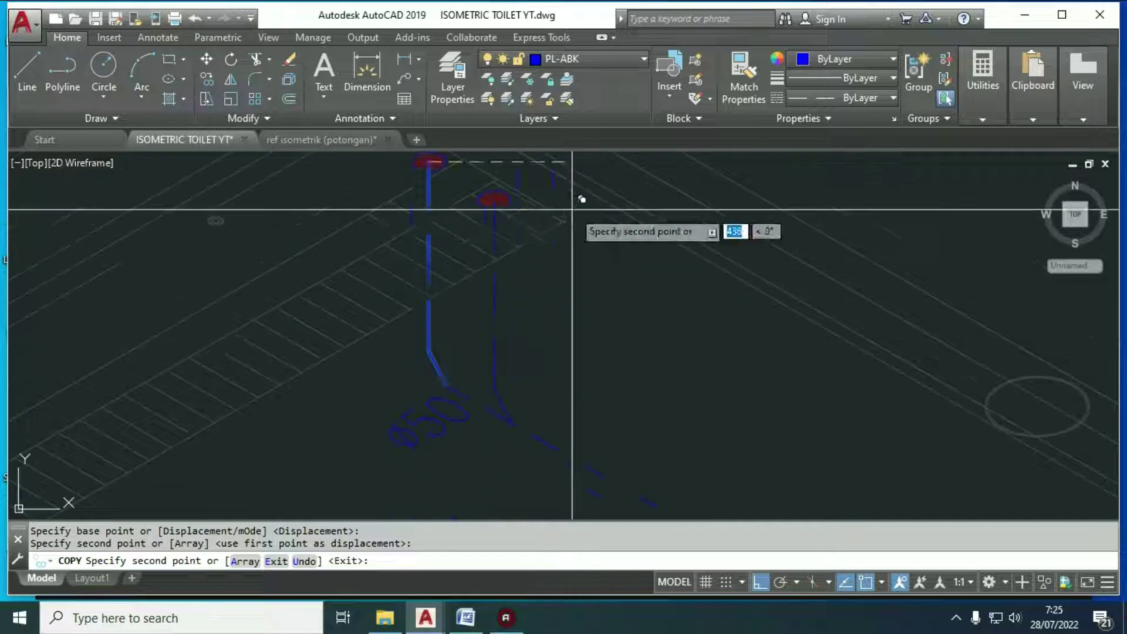
pyautogui.press('Escape')
# Step: Draw a vertical 650 pipe line downward from the centre of the janitor room's floor drain
pyautogui.moveTo(720, 395); pyautogui.dragTo(685, 256, button='middle')
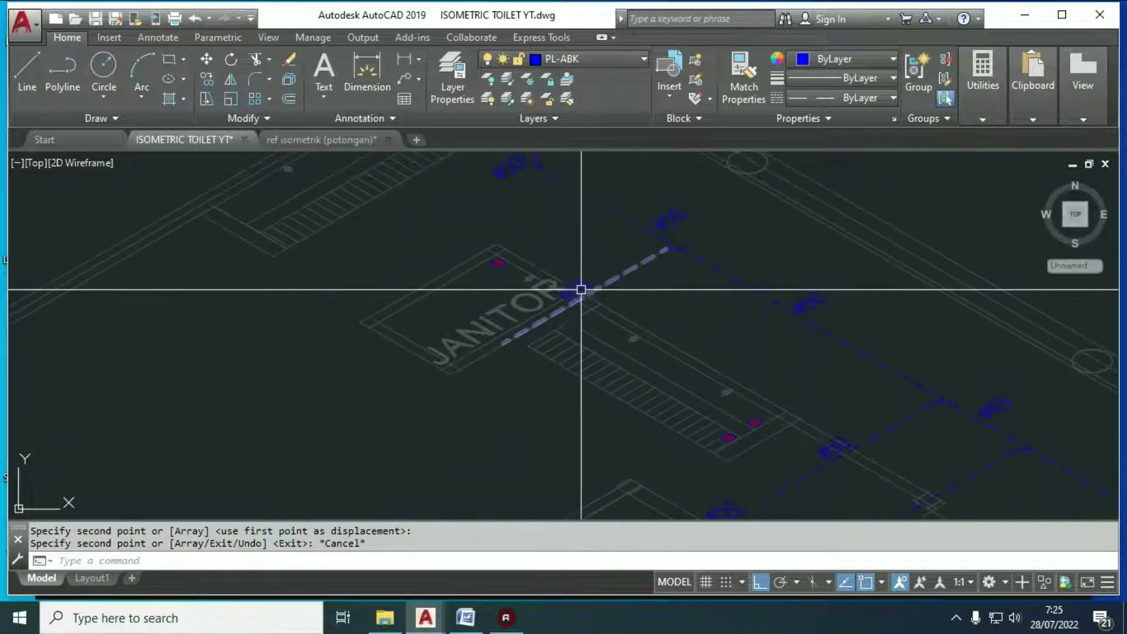
pyautogui.scroll(4, 507, 281)
pyautogui.scroll(3, 496, 249)
pyautogui.write('cen')
pyautogui.press('Return')
pyautogui.click(469, 213)
pyautogui.scroll(3, 470, 215)
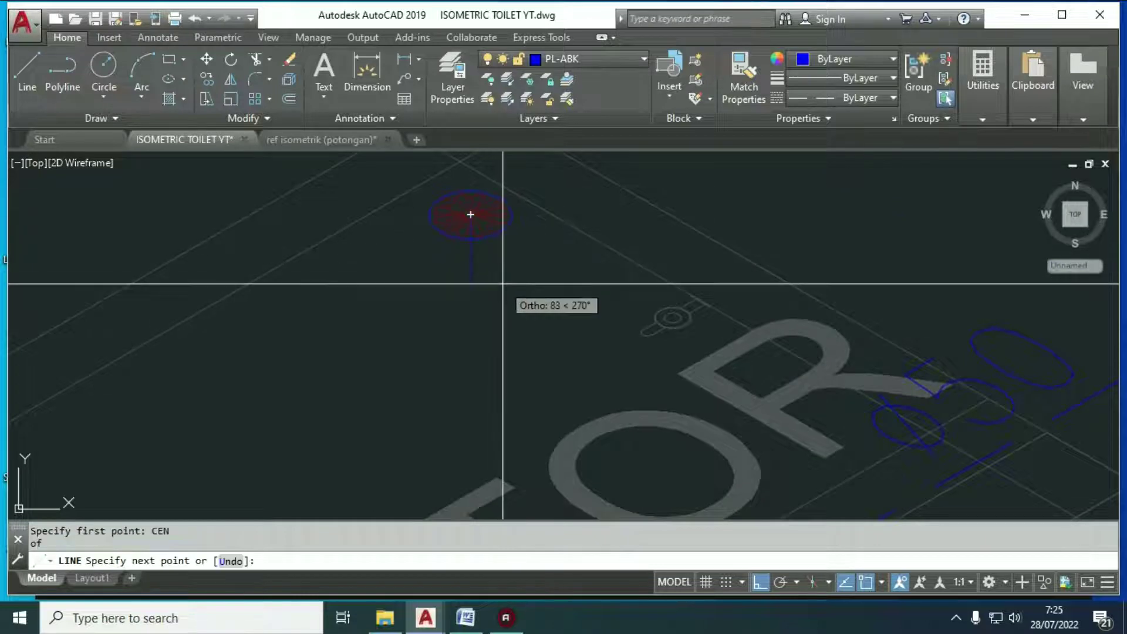
pyautogui.scroll(-3, 513, 283)
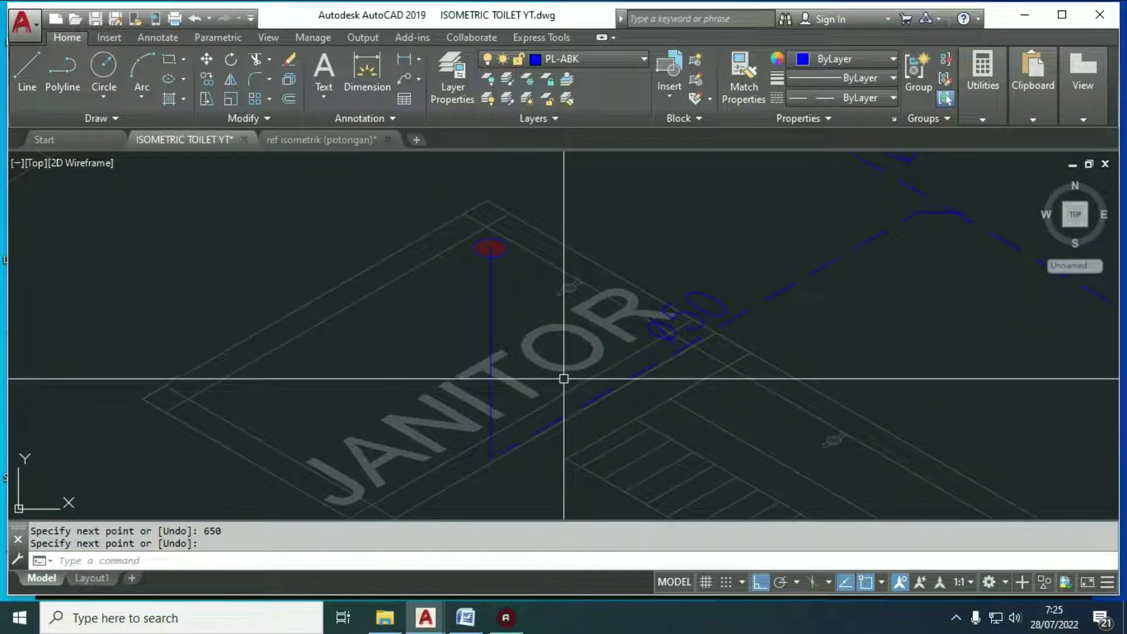
pyautogui.press('Escape')
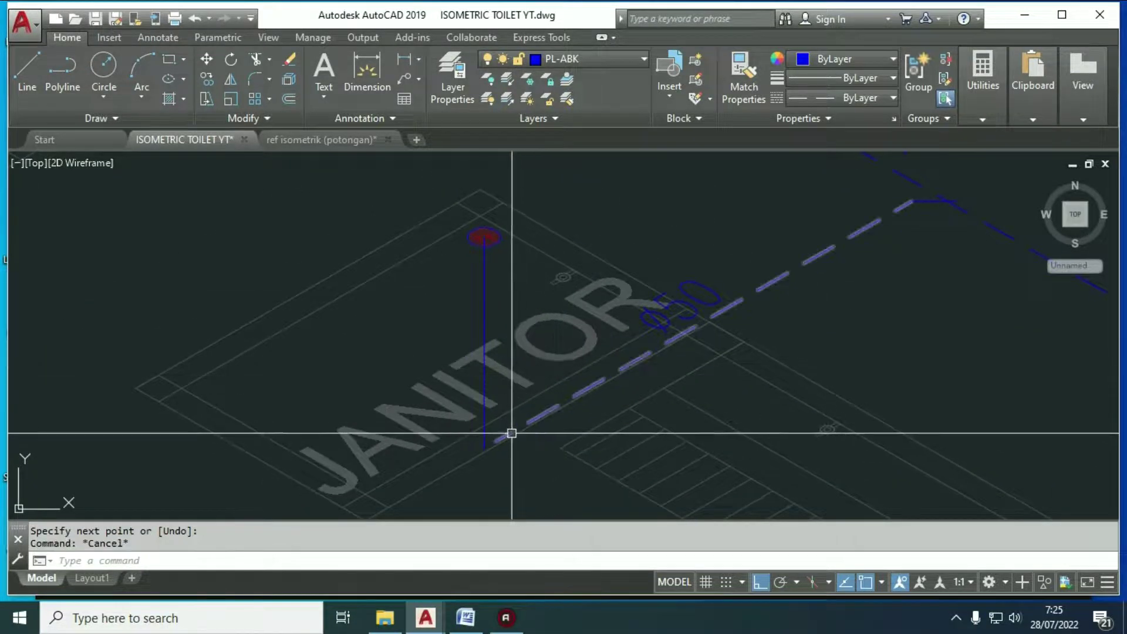
# Step: Chamfer the janitor room's vertical drop with its Ø50 branch pipe using distances of 75
pyautogui.moveTo(514, 421); pyautogui.dragTo(503, 407, button='middle')
pyautogui.write('cha')
pyautogui.press('Return')
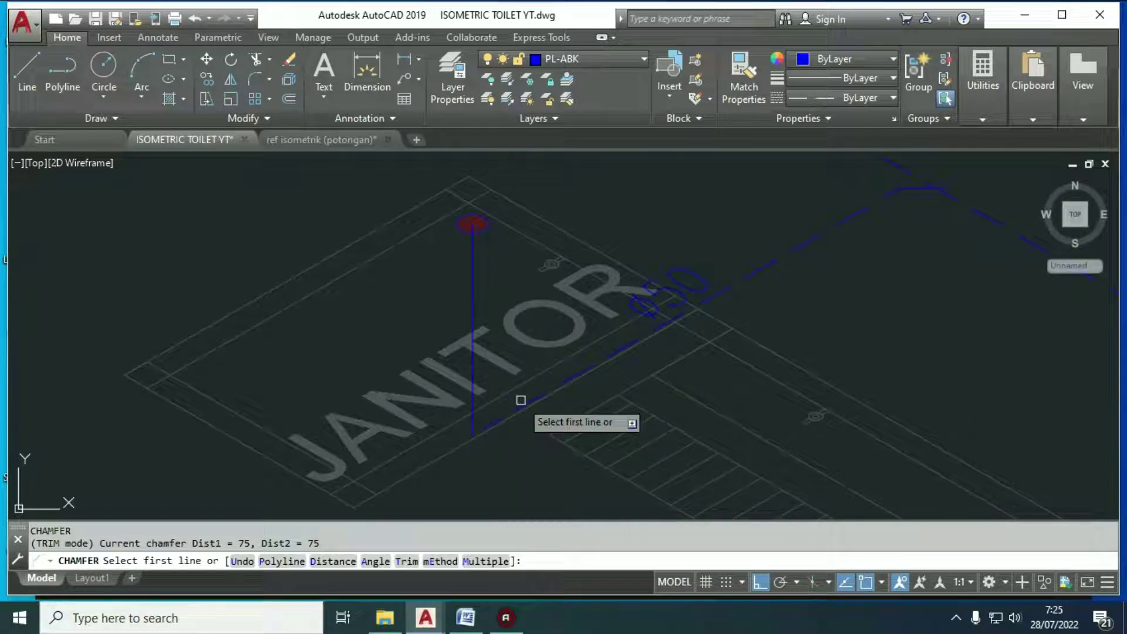
pyautogui.click(515, 408)
pyautogui.click(473, 363)
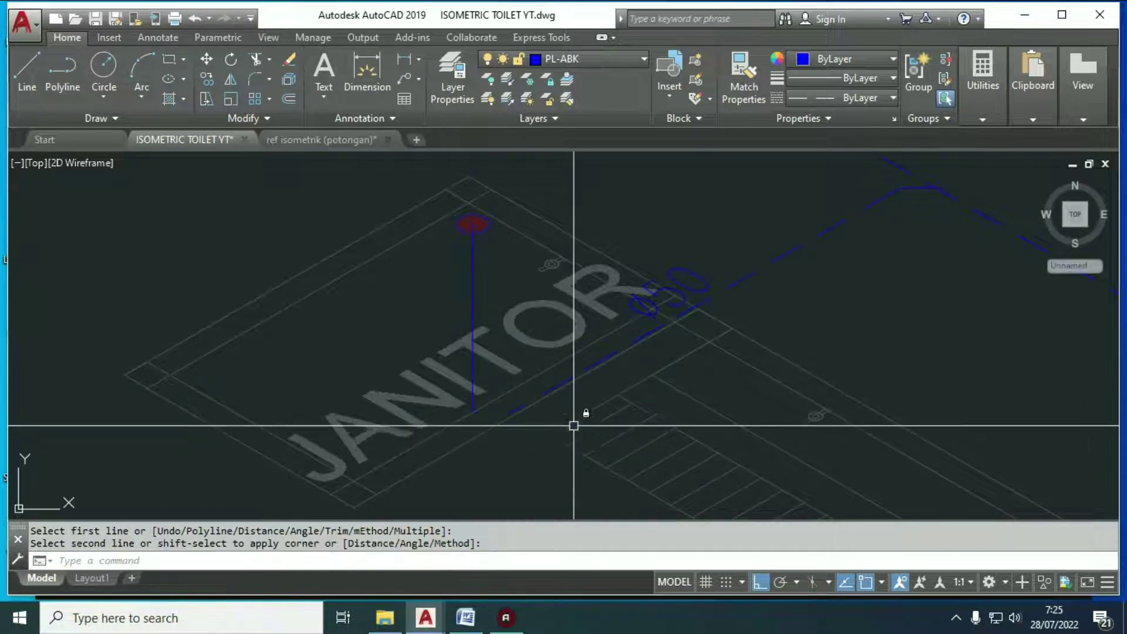
# Step: Match the janitor room's vertical drop and chamfer segment to the properties of the dashed branch pipe
pyautogui.moveTo(608, 430); pyautogui.dragTo(594, 416, button='middle')
pyautogui.write('ma')
pyautogui.press('Return')
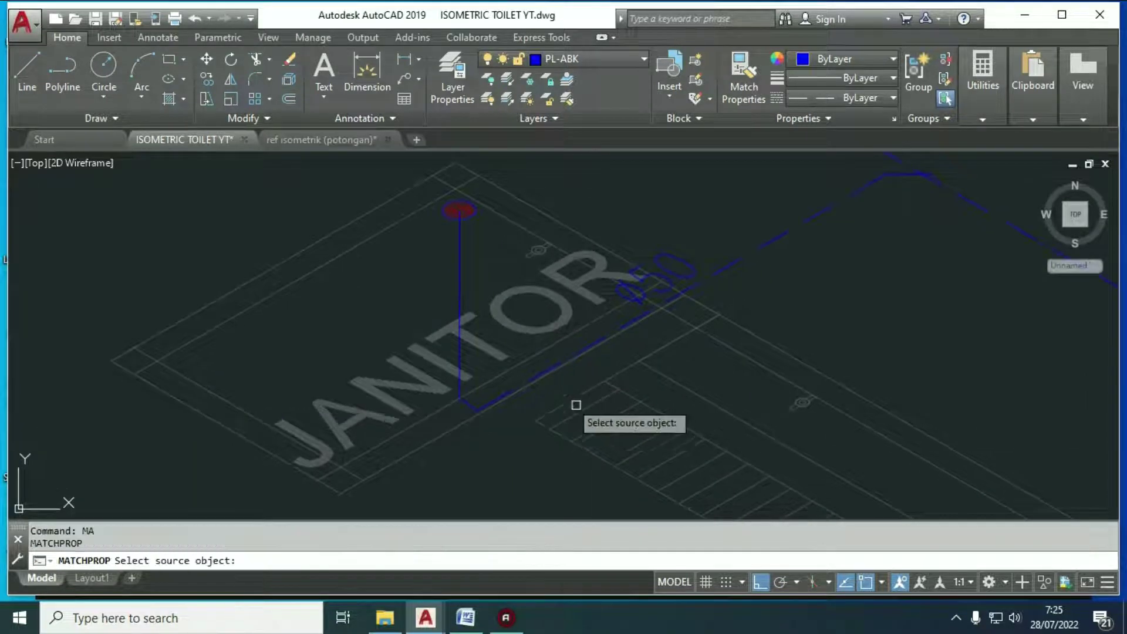
pyautogui.click(536, 373)
pyautogui.click(476, 297)
pyautogui.click(456, 283)
pyautogui.press('Return')
# Step: Erase the short leftover pipe segment beside the Ø50 label at the open end of the next branch
pyautogui.moveTo(667, 333)
pyautogui.mouseDown(button='middle')
pyautogui.moveTo(553, 374)
pyautogui.moveTo(513, 375)
pyautogui.mouseUp(button='middle')
pyautogui.scroll(-2, 513, 375)
pyautogui.scroll(-2, 517, 373)
pyautogui.moveTo(587, 368)
pyautogui.mouseDown(button='middle')
pyautogui.moveTo(503, 340)
pyautogui.moveTo(556, 300)
pyautogui.moveTo(549, 187)
pyautogui.mouseUp(button='middle')
pyautogui.moveTo(601, 308); pyautogui.dragTo(591, 329, button='middle')
pyautogui.scroll(2, 558, 322)
pyautogui.click(528, 416)
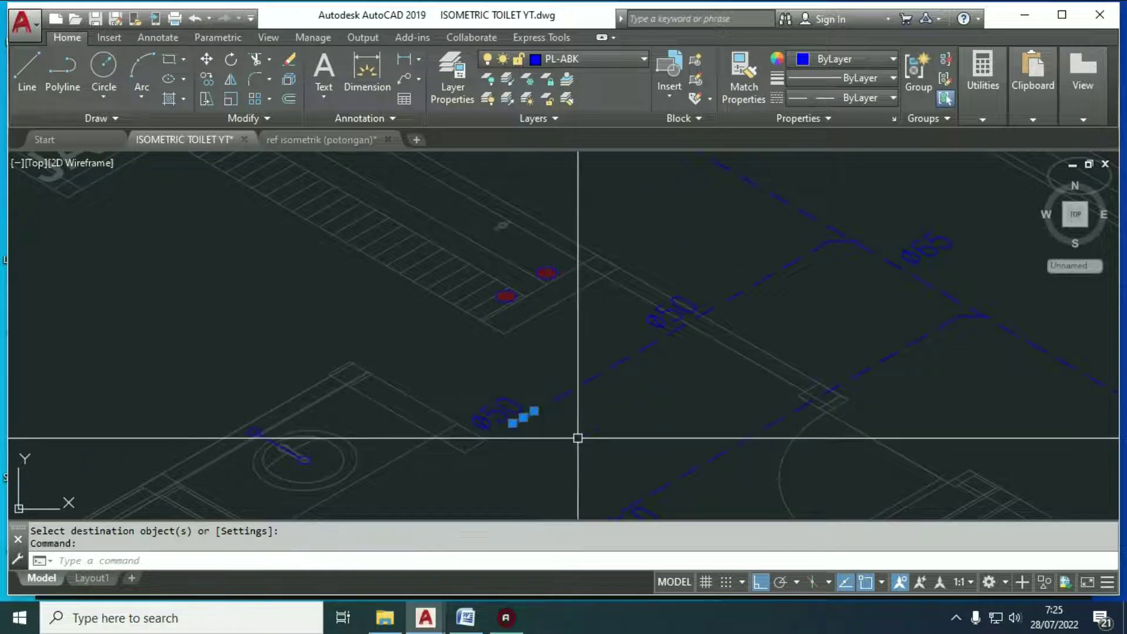
pyautogui.press('Delete')
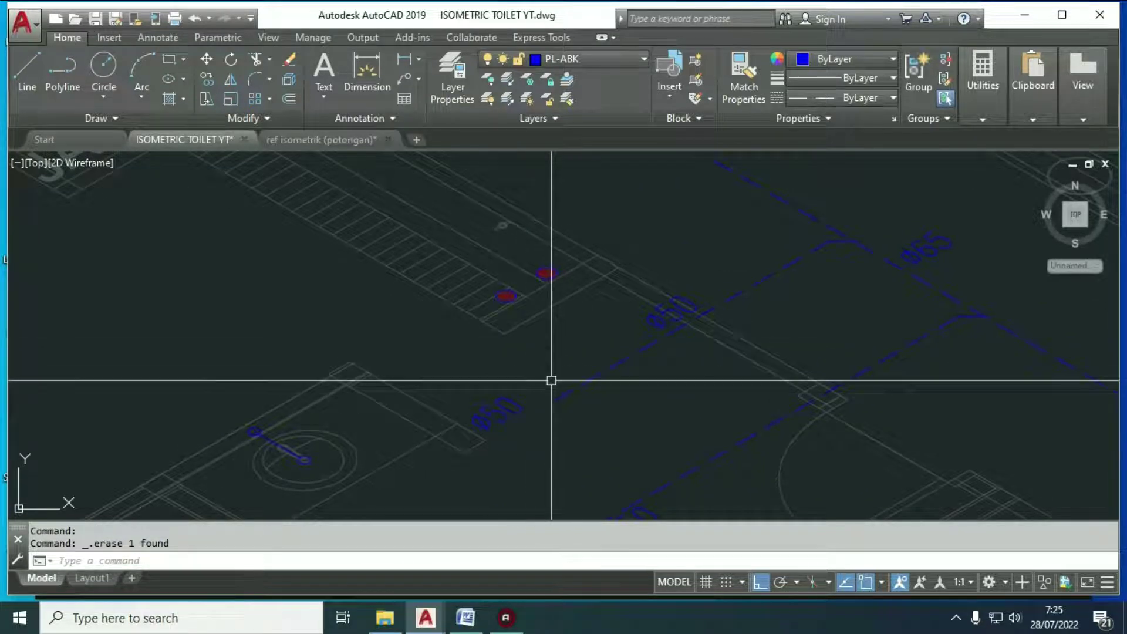
# Step: Try a vertical line through the open end of the Ø50 branch pipe
pyautogui.press('Return')
pyautogui.click(556, 352)
pyautogui.click(594, 461)
pyautogui.press('Escape')
pyautogui.scroll(4, 543, 372)
pyautogui.moveTo(597, 408); pyautogui.dragTo(552, 290, button='middle')
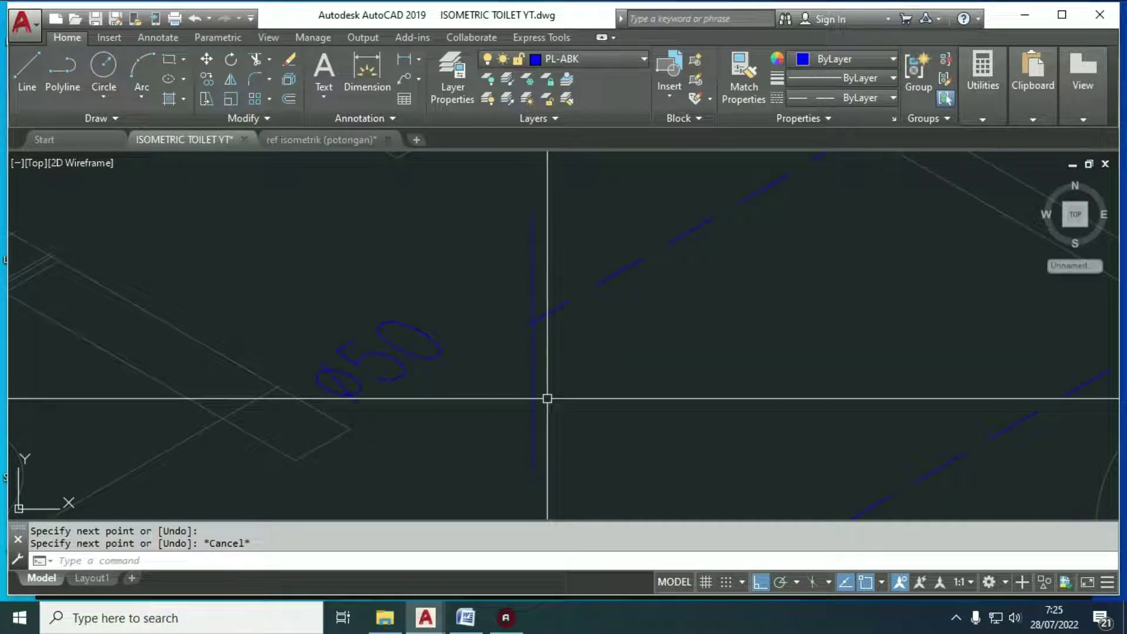
pyautogui.click(608, 370)
pyautogui.click(499, 397)
# Step: Set the linetype scale for new objects to 35, matching the Ø50 branch pipe
pyautogui.scroll(-4, 564, 387)
pyautogui.moveTo(564, 388); pyautogui.dragTo(568, 381, button='middle')
pyautogui.write('R')
pyautogui.press('Return')
pyautogui.click(597, 338)
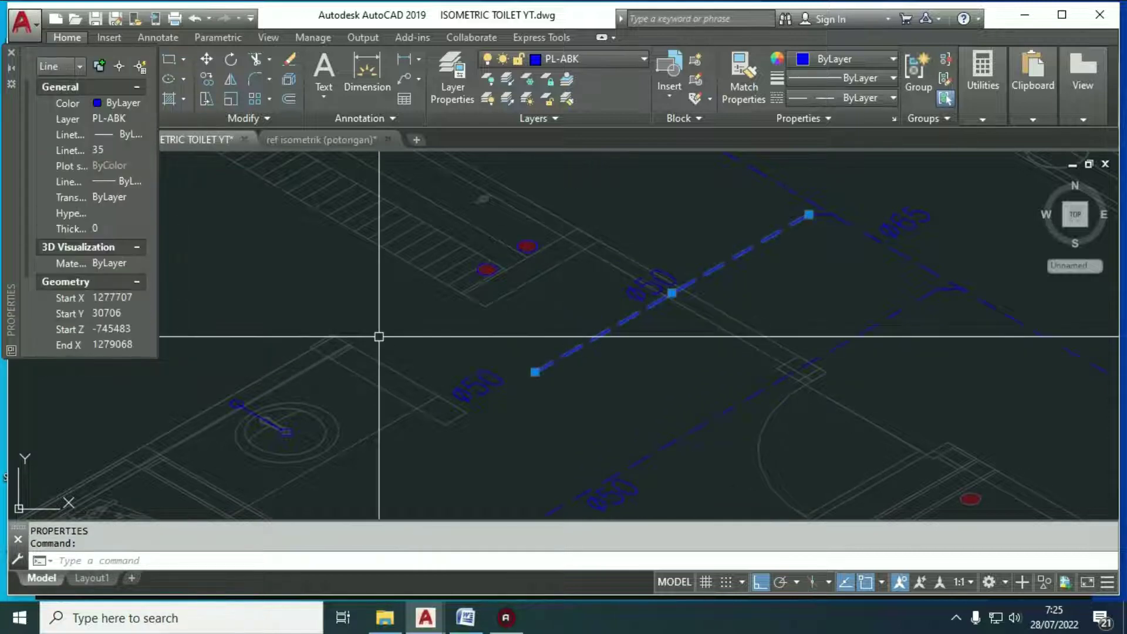
pyautogui.press('Escape')
pyautogui.press('Escape')
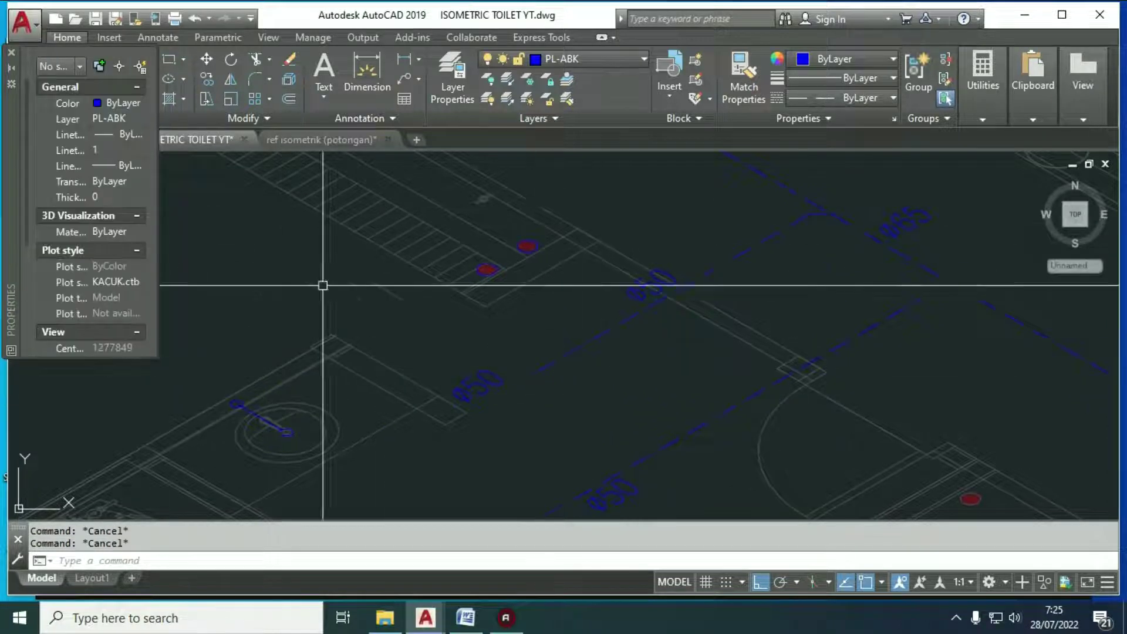
pyautogui.click(118, 151)
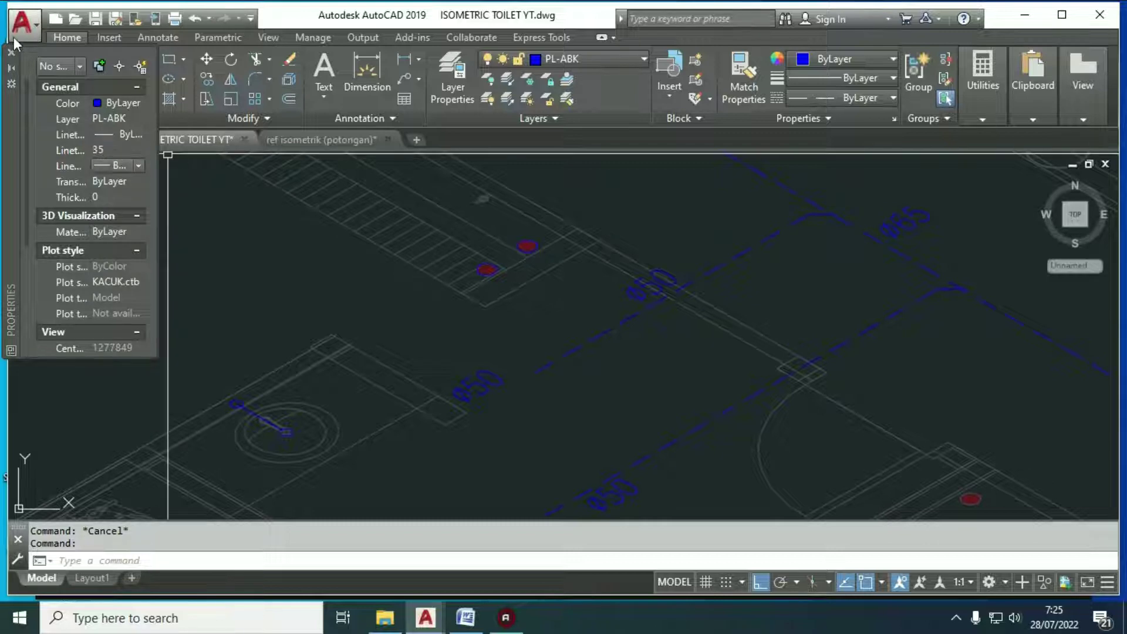
pyautogui.click(13, 56)
# Step: Draw a vertical 650 pipe line downward from the centre of the lower of the two paired floor drains
pyautogui.write('l')
pyautogui.press('Return')
pyautogui.scroll(5, 446, 282)
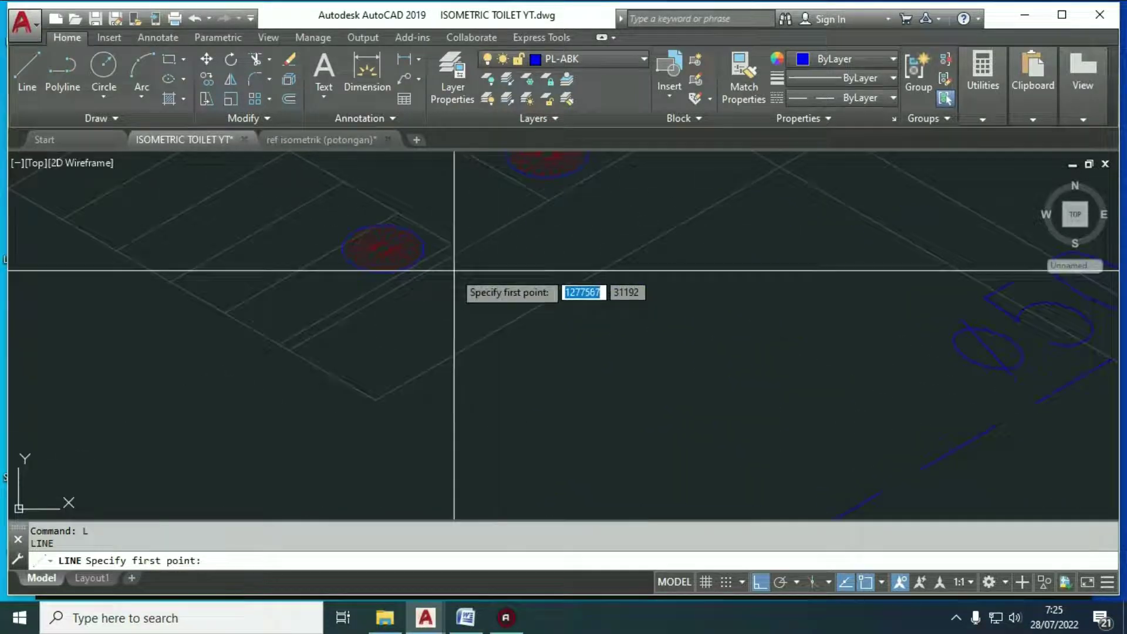
pyautogui.click(382, 248)
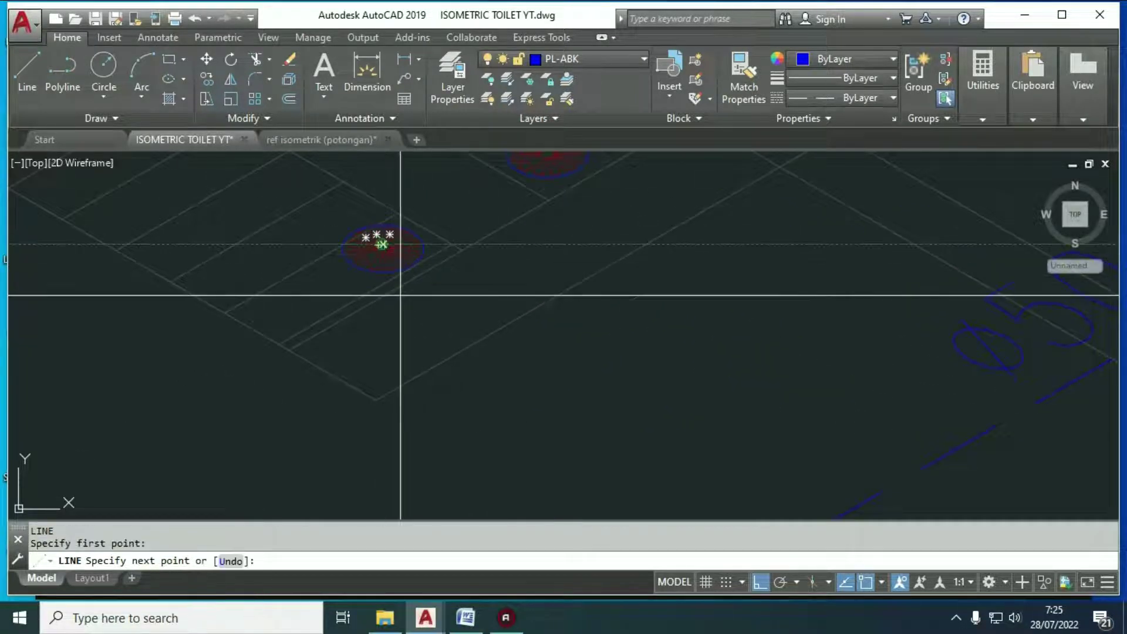
pyautogui.write('150')
pyautogui.press('Return')
pyautogui.press('Escape')
# Step: Chamfer the open-ended Ø50 branch pipe with the new vertical drop using distances of 75
pyautogui.scroll(-3, 462, 322)
pyautogui.moveTo(462, 322); pyautogui.dragTo(473, 285, button='middle')
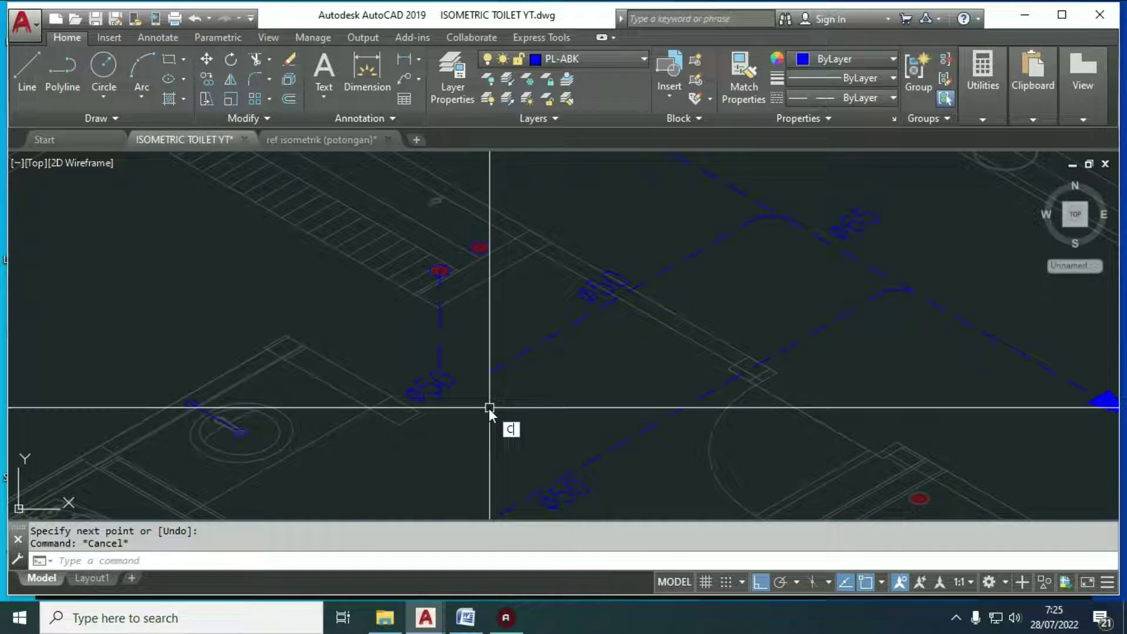
pyautogui.write('ha')
pyautogui.press('Return')
pyautogui.click(498, 366)
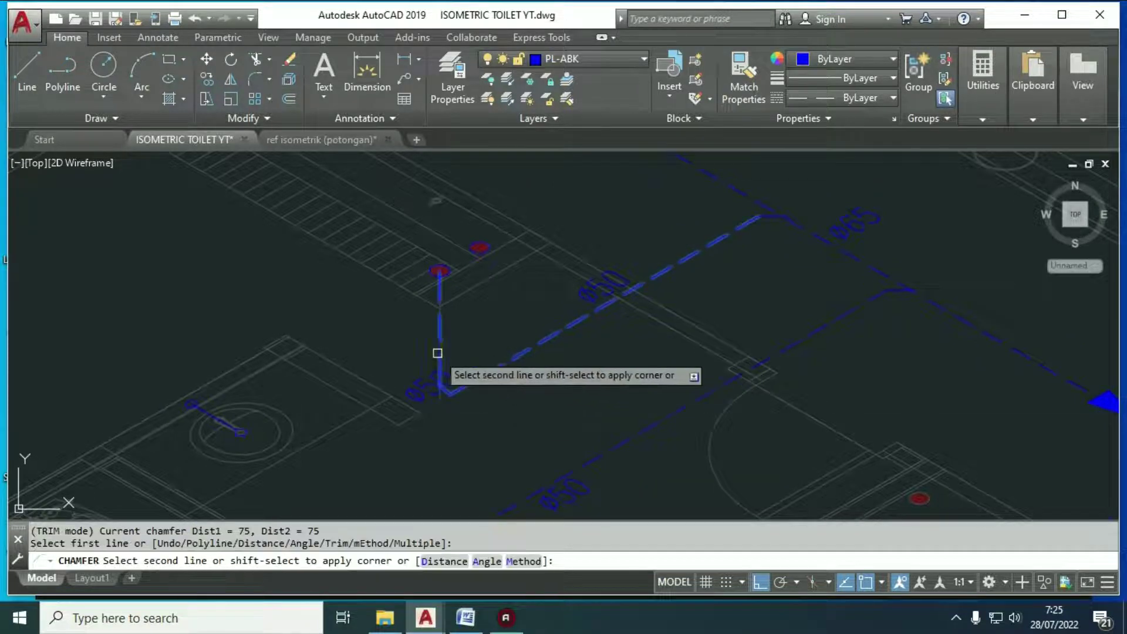
pyautogui.press('Escape')
# Step: Copy the vertical drop and its chamfer segment from this drain's centre to the adjacent floor drain's centre
pyautogui.write('co')
pyautogui.press('Return')
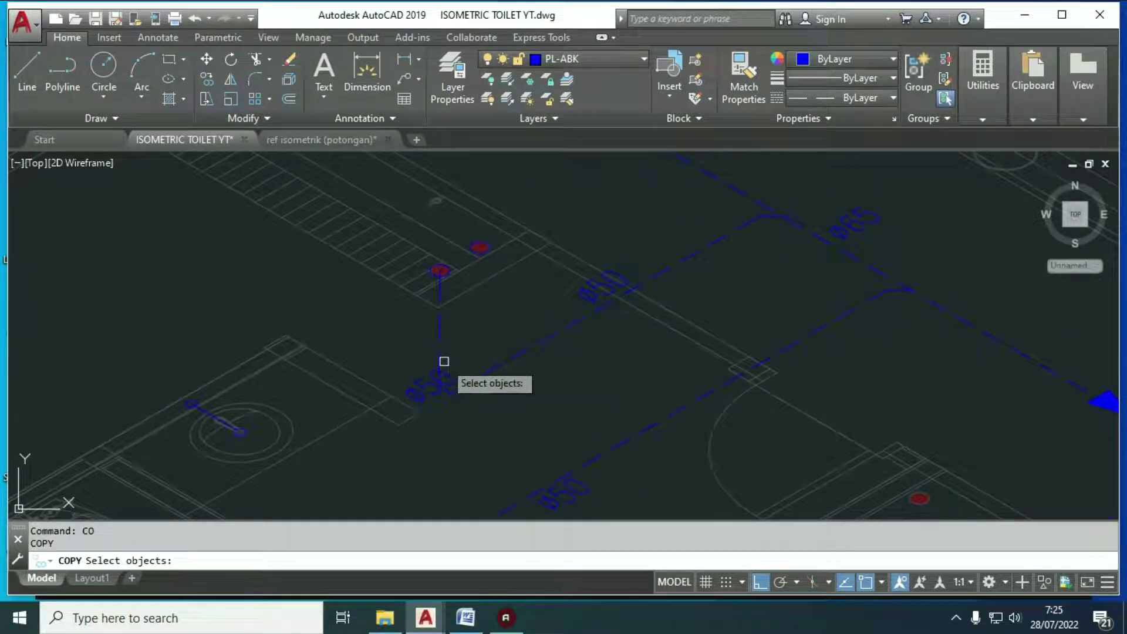
pyautogui.scroll(5, 441, 383)
pyautogui.scroll(-5, 447, 395)
pyautogui.press('Return')
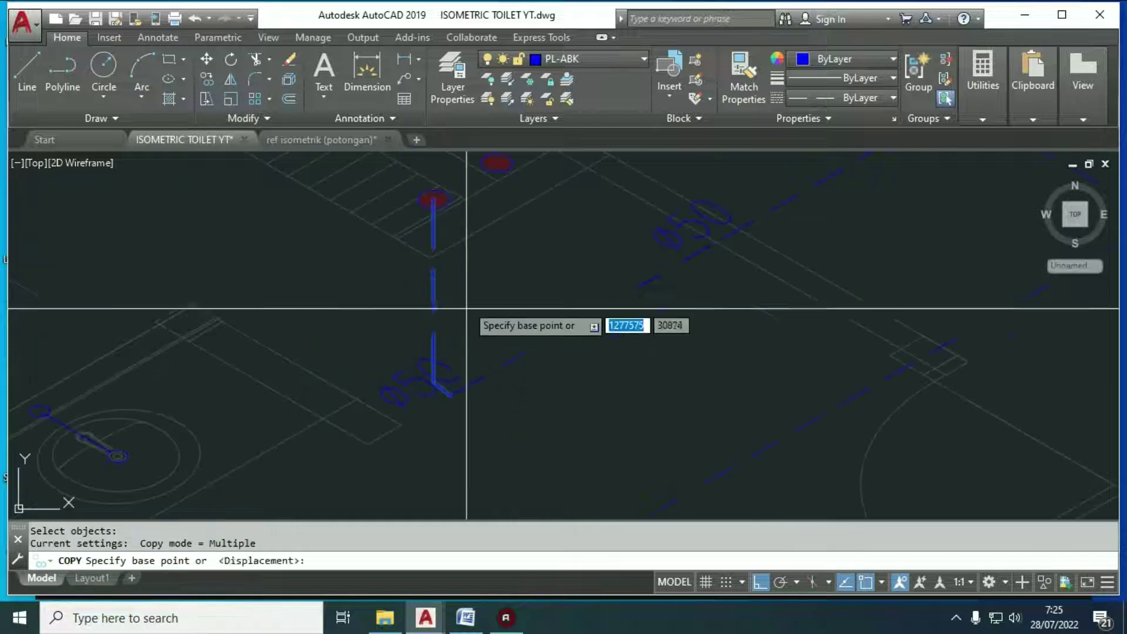
pyautogui.scroll(6, 444, 196)
pyautogui.click(375, 260)
pyautogui.scroll(-5, 493, 326)
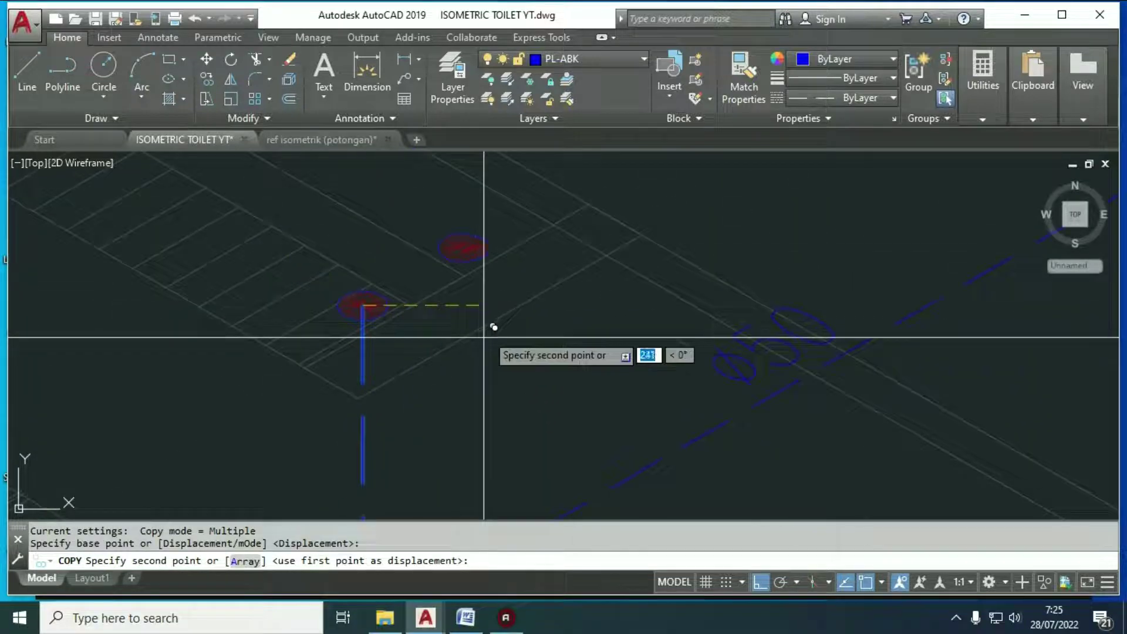
pyautogui.scroll(6, 487, 329)
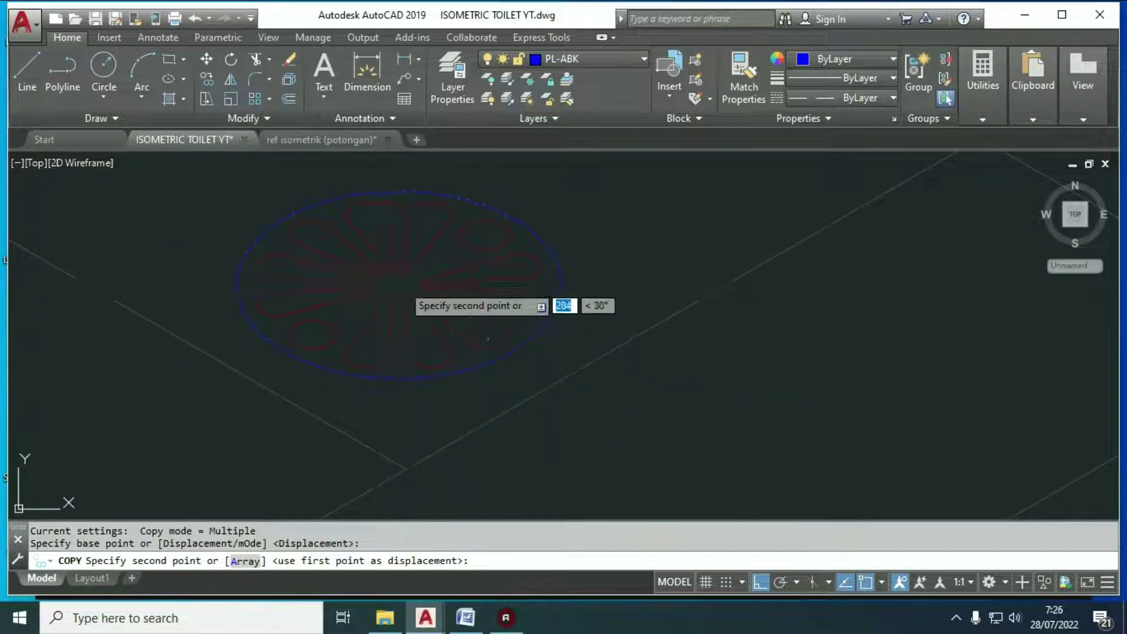
pyautogui.click(401, 285)
pyautogui.press('Escape')
# Step: Draw a vertical 650 pipe line downward from the centre of the floor drain in Toilet Wanita's cubicle nearest the CO
pyautogui.scroll(-7, 408, 247)
pyautogui.scroll(-4, 491, 276)
pyautogui.moveTo(576, 384); pyautogui.dragTo(470, 337, button='middle')
pyautogui.scroll(-5, 494, 347)
pyautogui.press('Escape')
pyautogui.scroll(3, 399, 422)
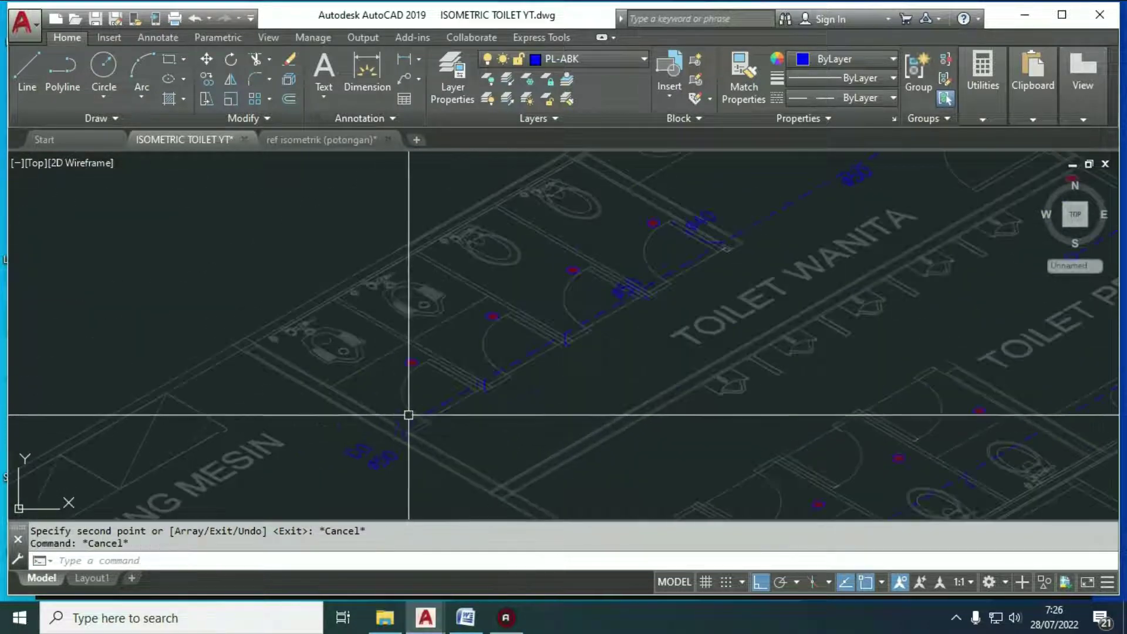
pyautogui.write('l')
pyautogui.press('Return')
pyautogui.scroll(5, 423, 423)
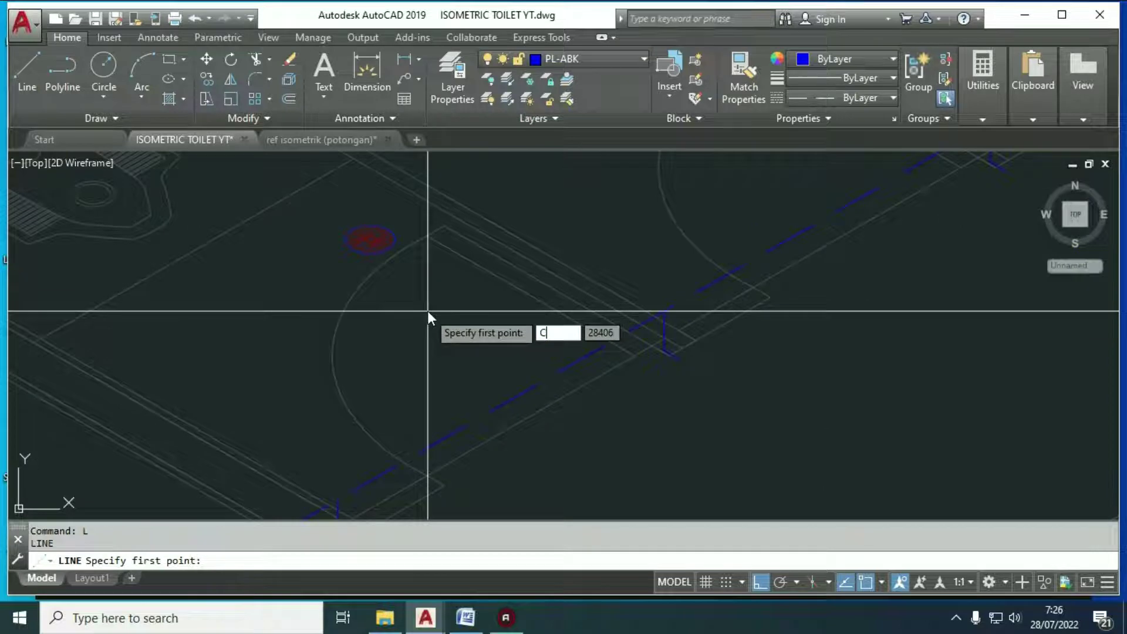
pyautogui.write('cen')
pyautogui.press('Return')
pyautogui.scroll(3, 428, 276)
pyautogui.click(350, 225)
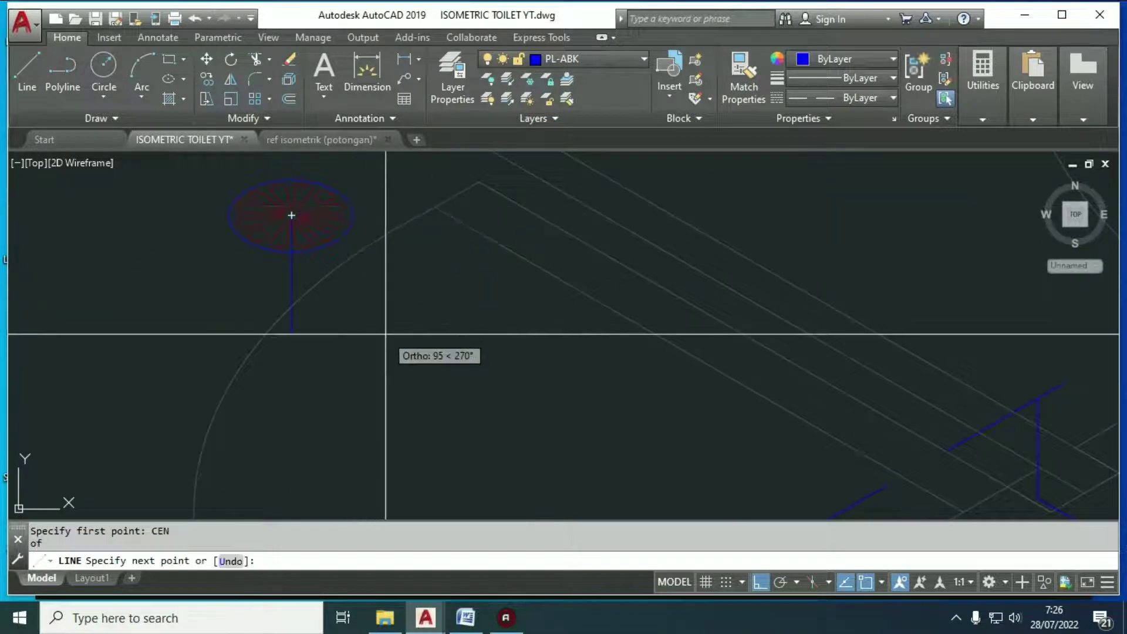
pyautogui.write('650')
pyautogui.press('Return')
pyautogui.scroll(-3, 415, 368)
pyautogui.scroll(3, 358, 378)
# Step: Chamfer the cubicle's new vertical drop with the short branch stub on the main pipe using distances of 75
pyautogui.write('cha')
pyautogui.press('Return')
pyautogui.scroll(5, 315, 380)
pyautogui.click(323, 377)
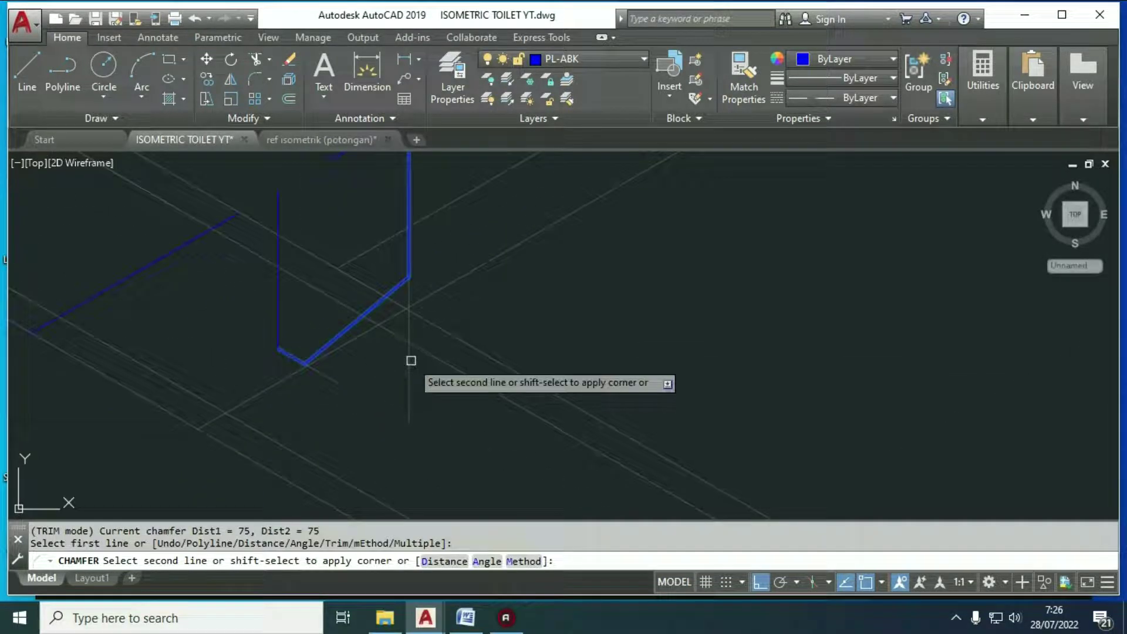
pyautogui.scroll(-3, 382, 407)
pyautogui.scroll(3, 398, 423)
pyautogui.press('Escape')
pyautogui.write('co')
pyautogui.press('Return')
pyautogui.scroll(4, 368, 398)
pyautogui.click(397, 405)
pyautogui.click(338, 370)
pyautogui.scroll(-4, 349, 397)
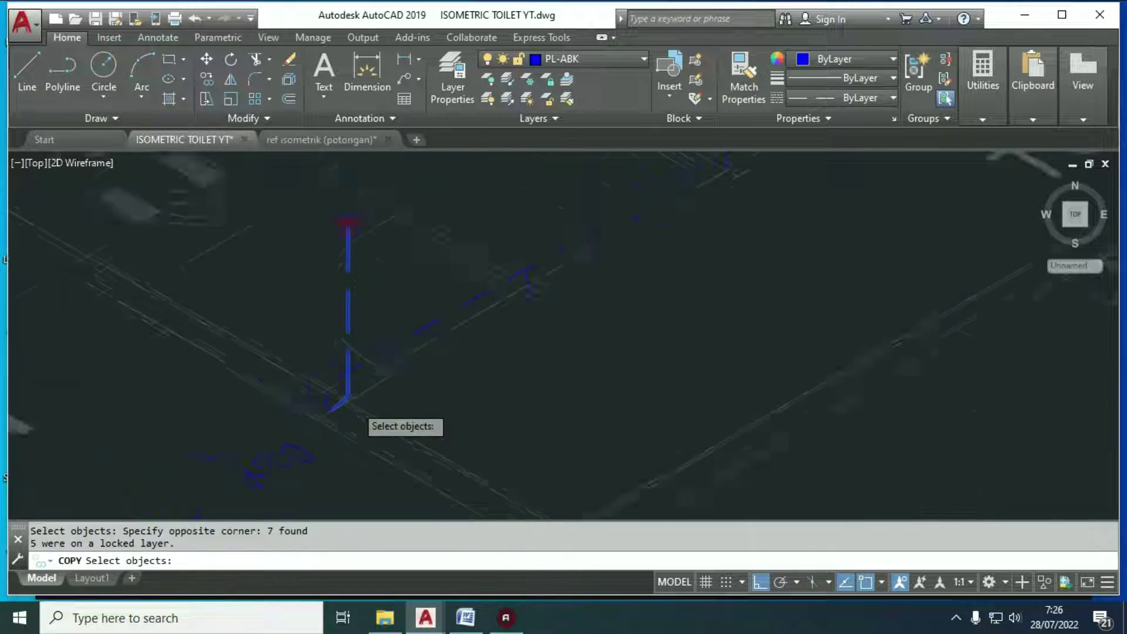
pyautogui.scroll(-4, 352, 403)
pyautogui.scroll(2, 397, 329)
pyautogui.scroll(4, 454, 360)
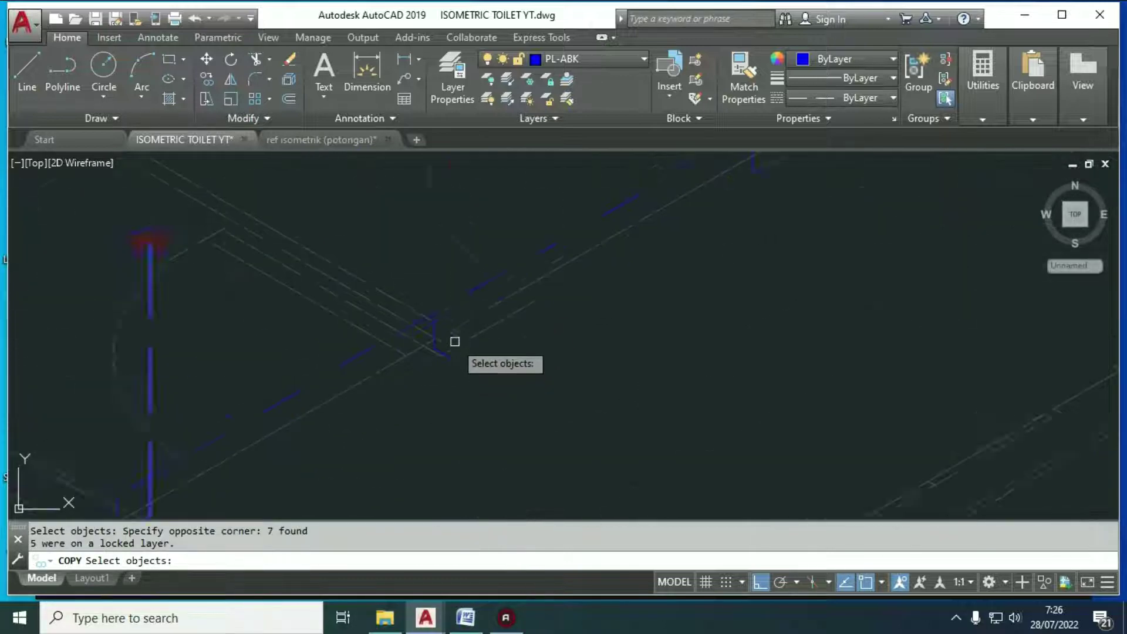
pyautogui.press('Escape')
# Step: Erase the old short connection stubs on the main pipe at the other three Toilet Wanita cubicles
pyautogui.write('e')
pyautogui.press('Return')
pyautogui.scroll(-7, 411, 348)
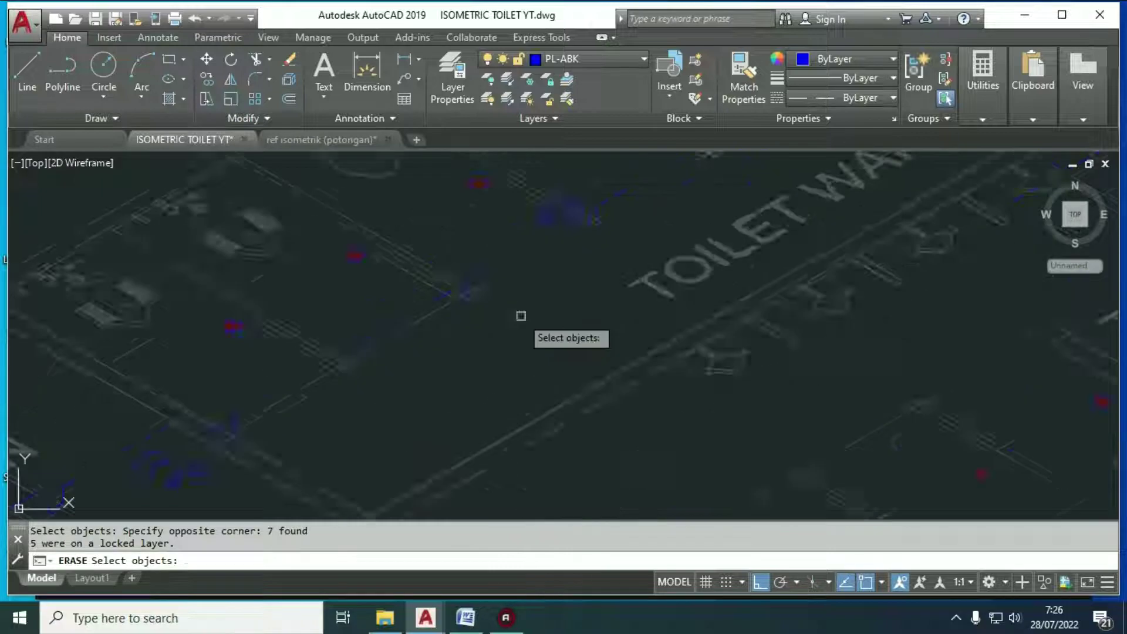
pyautogui.scroll(4, 504, 329)
pyautogui.click(478, 330)
pyautogui.click(431, 282)
pyautogui.moveTo(527, 272); pyautogui.dragTo(385, 463, button='middle')
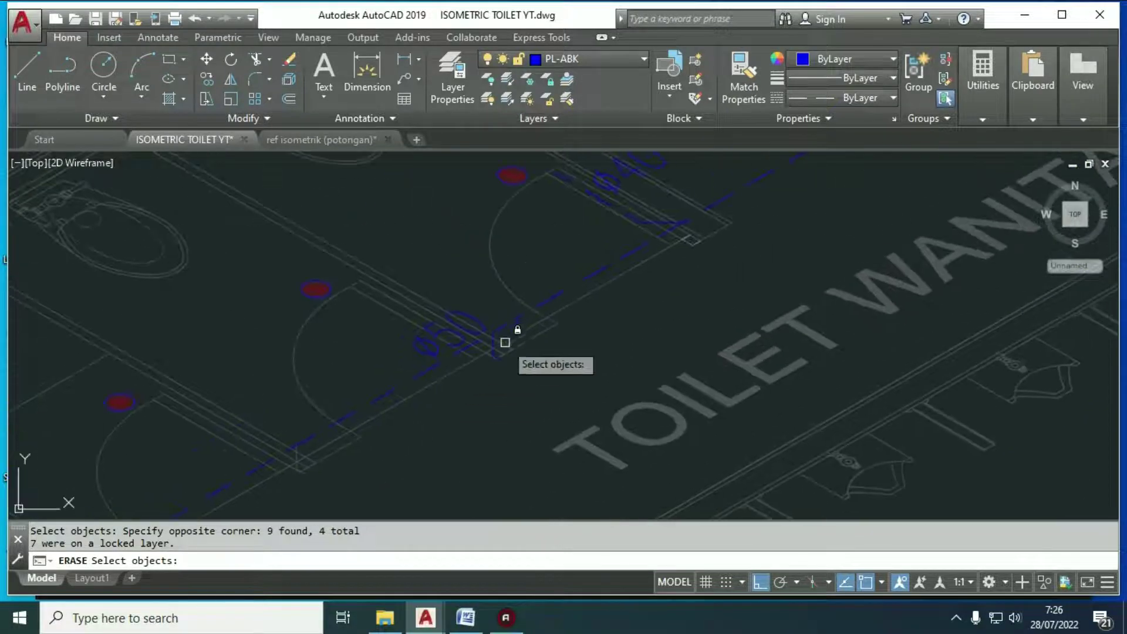
pyautogui.scroll(3, 506, 337)
pyautogui.click(514, 418)
pyautogui.click(460, 364)
pyautogui.scroll(-3, 516, 363)
pyautogui.press('Return')
# Step: Copy the first cubicle's vertical drop with its connection pieces to the second cubicle's floor drain centre
pyautogui.moveTo(354, 426); pyautogui.dragTo(620, 206, button='middle')
pyautogui.press('Escape')
pyautogui.write('co')
pyautogui.press('Return')
pyautogui.scroll(3, 368, 396)
pyautogui.scroll(2, 368, 392)
pyautogui.click(355, 342)
pyautogui.click(287, 345)
pyautogui.scroll(-3, 361, 347)
pyautogui.scroll(5, 380, 405)
pyautogui.press('Return')
pyautogui.moveTo(382, 378); pyautogui.dragTo(227, 315, button='middle')
pyautogui.click(235, 324)
pyautogui.scroll(-3, 370, 291)
pyautogui.scroll(4, 388, 273)
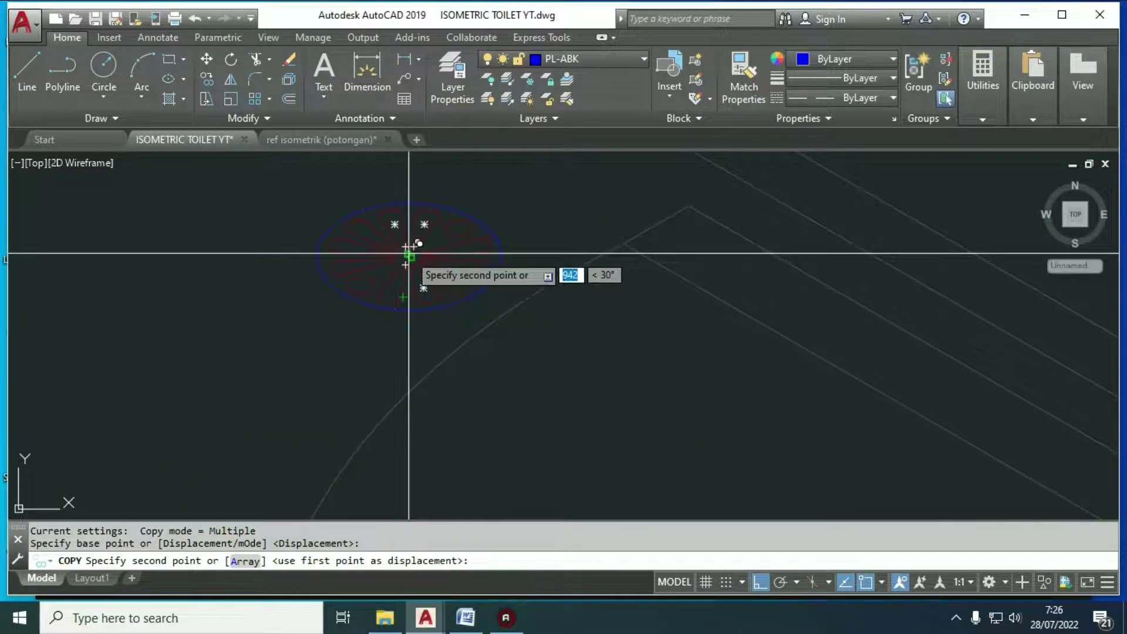
pyautogui.click(409, 253)
# Step: Place another copy of the drop and connection pieces at the third cubicle's floor drain centre
pyautogui.scroll(-5, 409, 253)
pyautogui.scroll(5, 510, 171)
pyautogui.moveTo(510, 171); pyautogui.dragTo(501, 247, button='middle')
pyautogui.write('CEN')
pyautogui.press('Return')
pyautogui.scroll(-5, 486, 329)
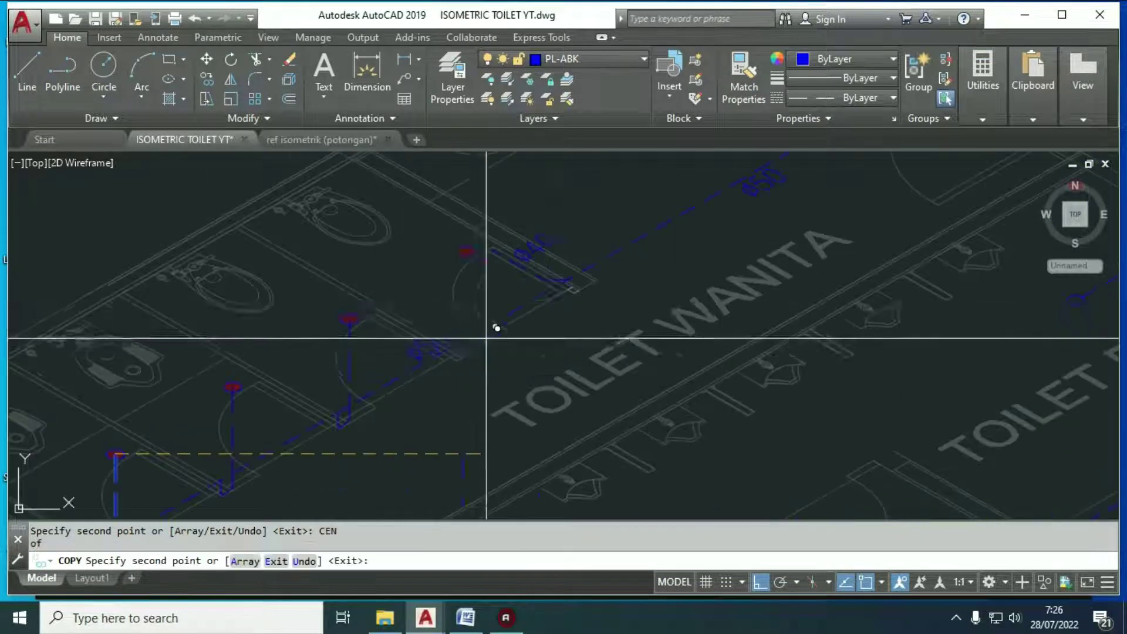
# Step: Undo the copy placed beside the fourth cubicle's floor drain centre
pyautogui.scroll(5, 484, 243)
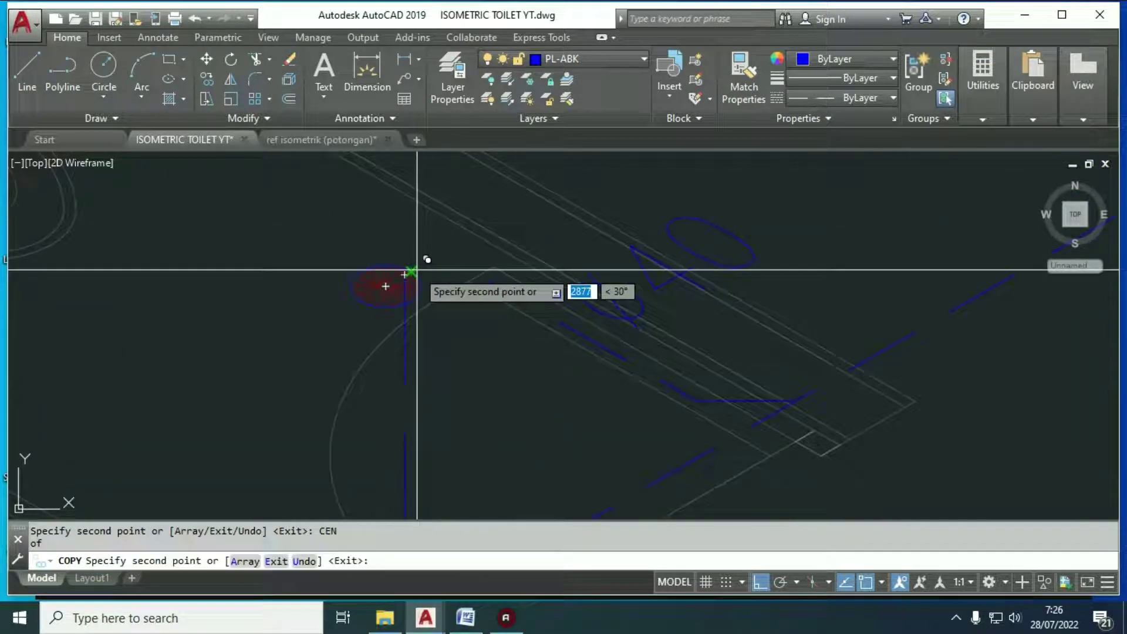
pyautogui.write('U')
pyautogui.press('Return')
# Step: Place a copy of the drop and connection pieces at the fourth cubicle's floor drain centre
pyautogui.scroll(-5, 411, 302)
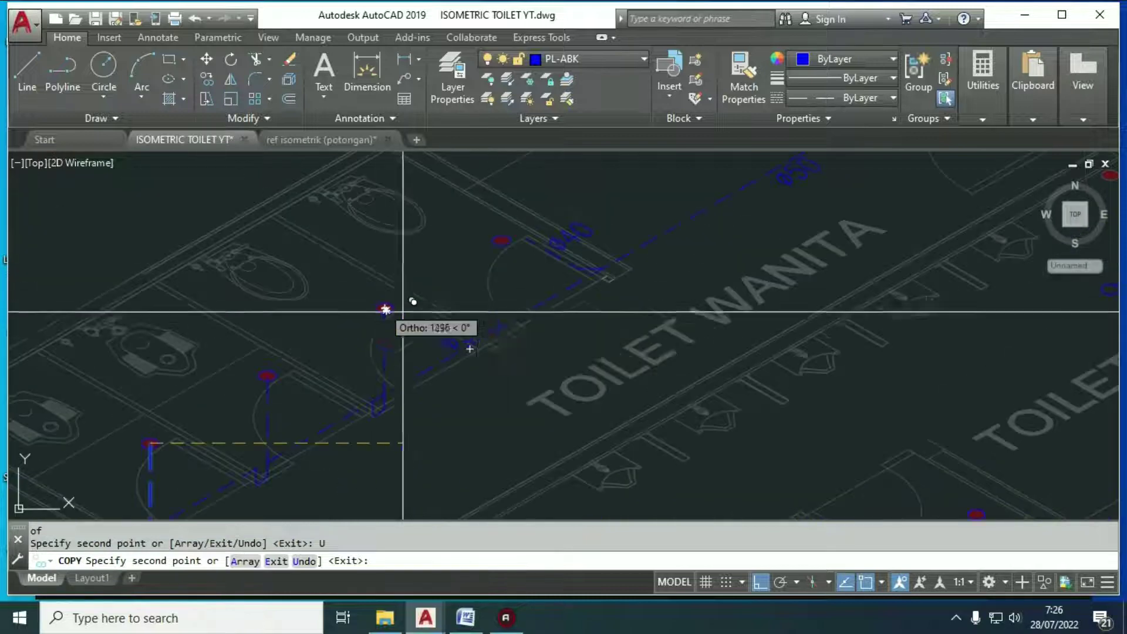
pyautogui.scroll(5, 513, 249)
pyautogui.write('CEN')
pyautogui.press('Return')
pyautogui.scroll(3, 499, 223)
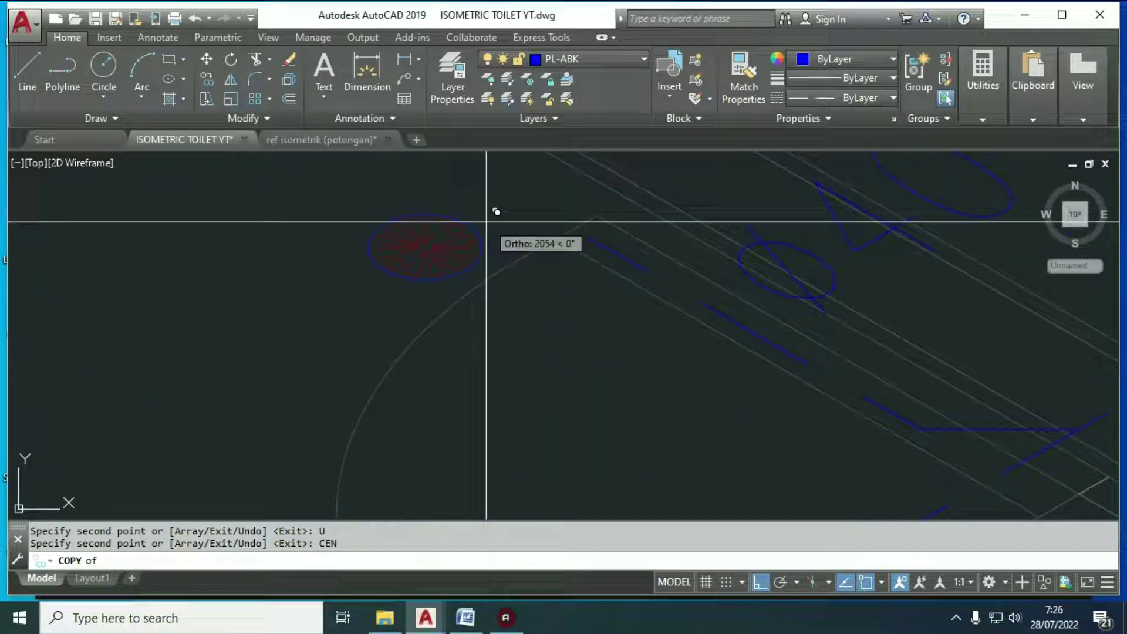
pyautogui.scroll(-5, 643, 287)
pyautogui.press('Escape')
# Step: Draw a vertical pipe line upward from the main pipe's open end at the CO
pyautogui.moveTo(486, 386)
pyautogui.mouseDown(button='middle')
pyautogui.moveTo(614, 307)
pyautogui.moveTo(513, 347)
pyautogui.mouseUp(button='middle')
pyautogui.scroll(3, 364, 417)
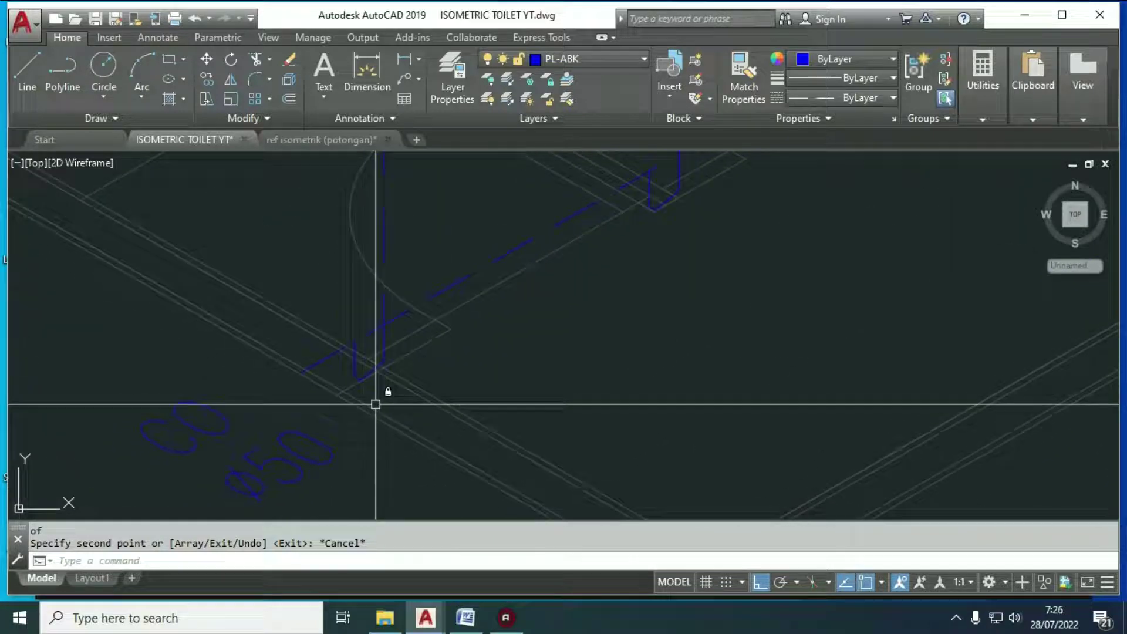
pyautogui.press('Return')
pyautogui.scroll(3, 328, 383)
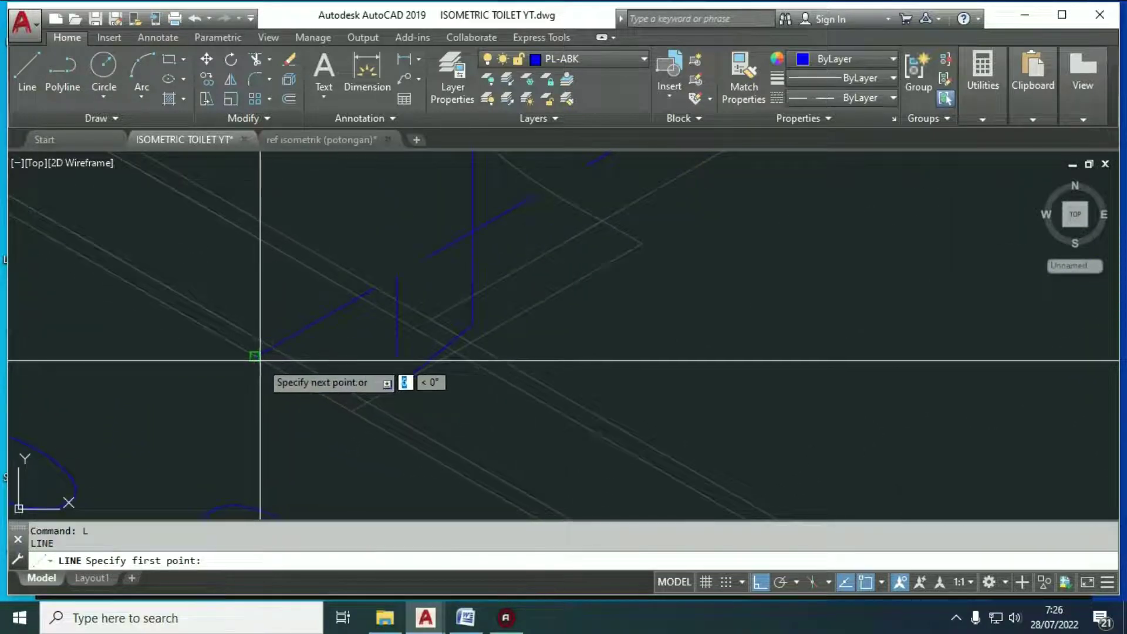
pyautogui.click(258, 359)
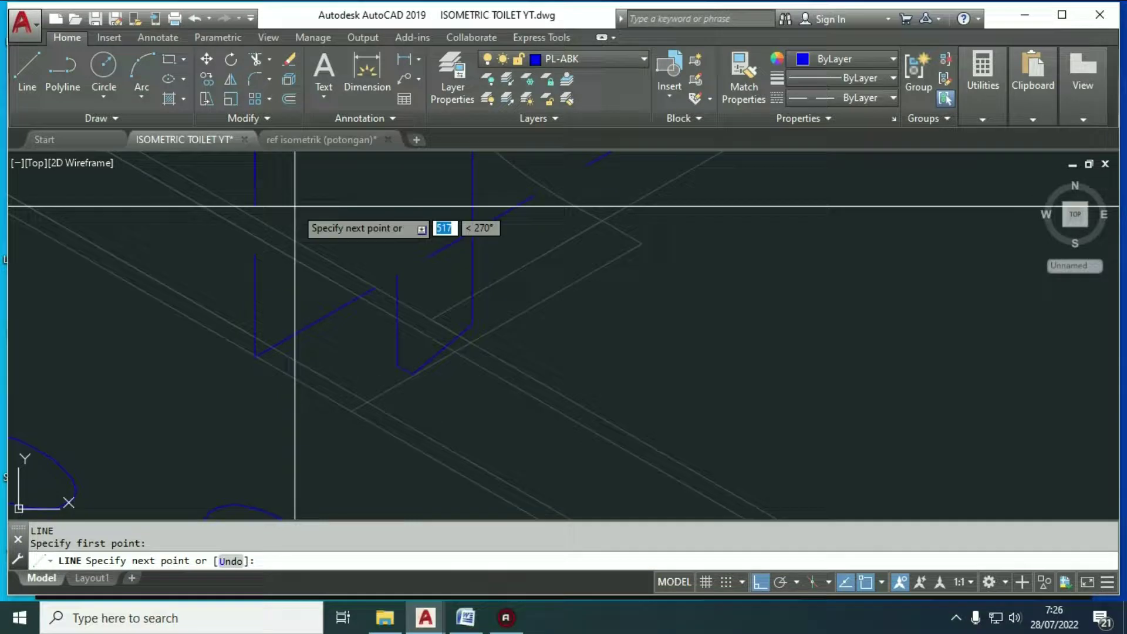
# Step: Chamfer the vertical CO pipe with the end of the main pipe using distances of 75
pyautogui.write('A')
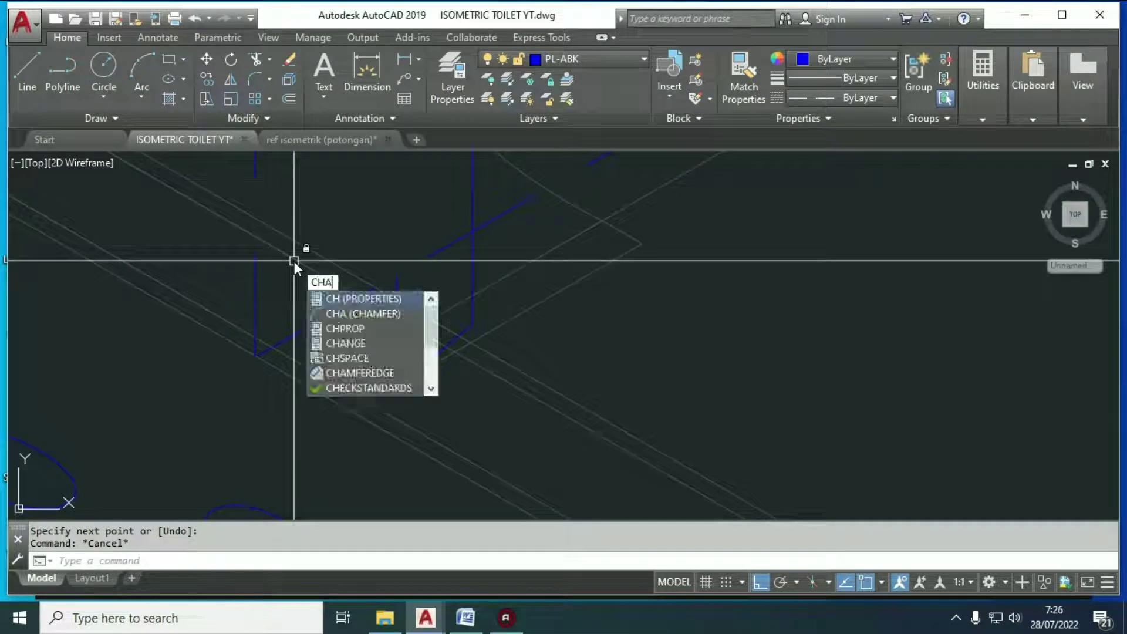
pyautogui.press('Return')
pyautogui.click(301, 328)
pyautogui.scroll(-3, 256, 306)
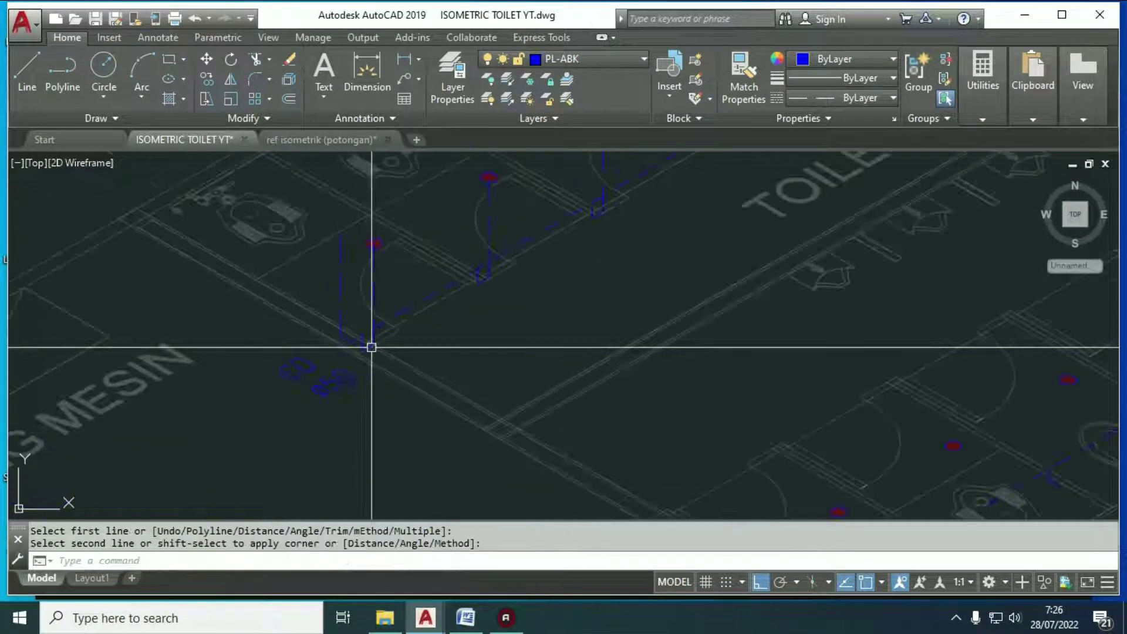
# Step: Copy the floor drain's circle from the drain centre to the top end of the vertical CO pipe in Toilet Wanita
pyautogui.moveTo(373, 345); pyautogui.dragTo(377, 374, button='middle')
pyautogui.press('Escape')
pyautogui.write('C')
pyautogui.scroll(4, 378, 276)
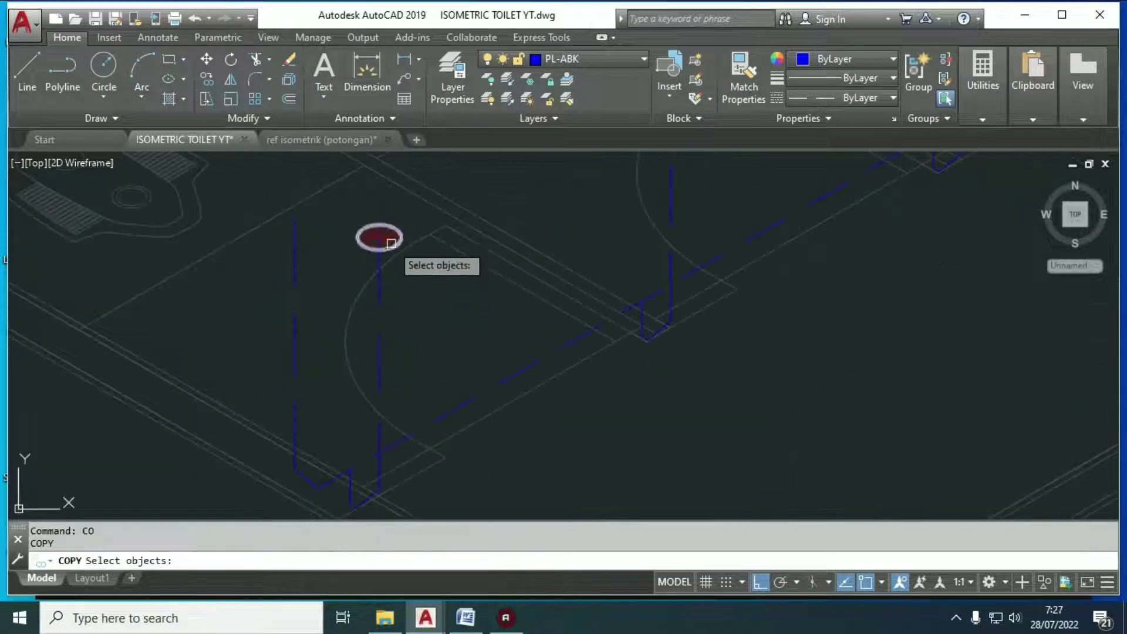
pyautogui.press('Return')
pyautogui.scroll(3, 411, 276)
pyautogui.click(341, 262)
pyautogui.scroll(-3, 394, 280)
pyautogui.click(386, 266)
pyautogui.scroll(-3, 390, 315)
pyautogui.press('Return')
# Step: Move the circle at the open end of the Ø50 branch pipe in Toilet Pria 650 straight up onto the floor drain
pyautogui.moveTo(584, 352); pyautogui.dragTo(481, 385, button='middle')
pyautogui.scroll(4, 538, 288)
pyautogui.moveTo(539, 288); pyautogui.dragTo(423, 399, button='middle')
pyautogui.scroll(-2, 468, 300)
pyautogui.moveTo(463, 458); pyautogui.dragTo(478, 317, button='middle')
pyautogui.scroll(-2, 492, 328)
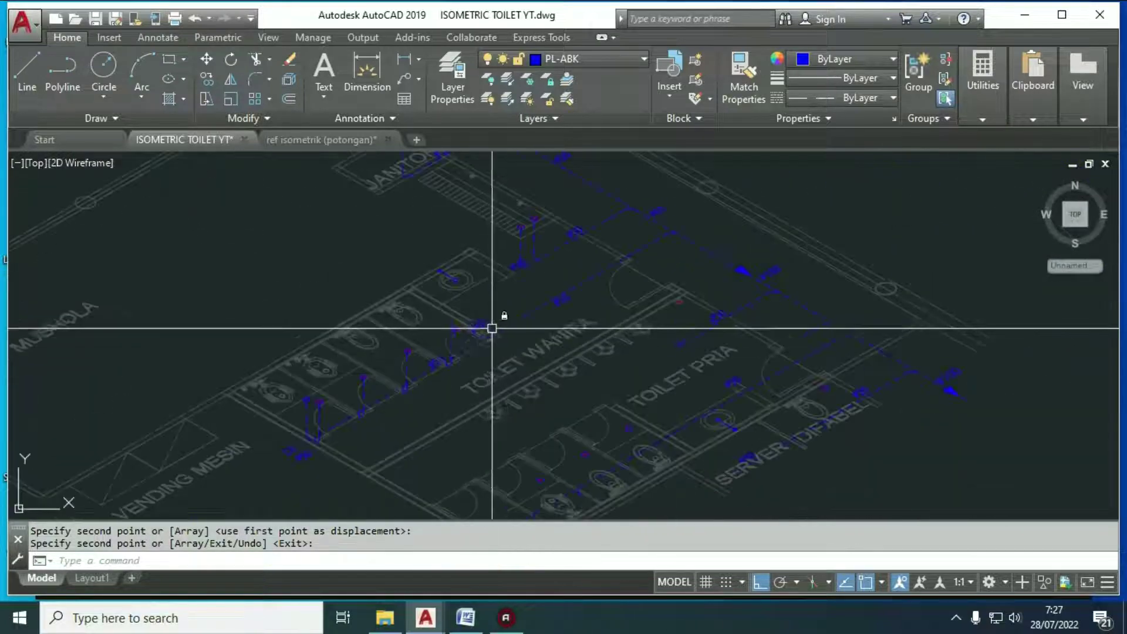
pyautogui.scroll(-1, 571, 307)
pyautogui.moveTo(561, 362); pyautogui.dragTo(580, 262, button='middle')
pyautogui.scroll(6, 700, 236)
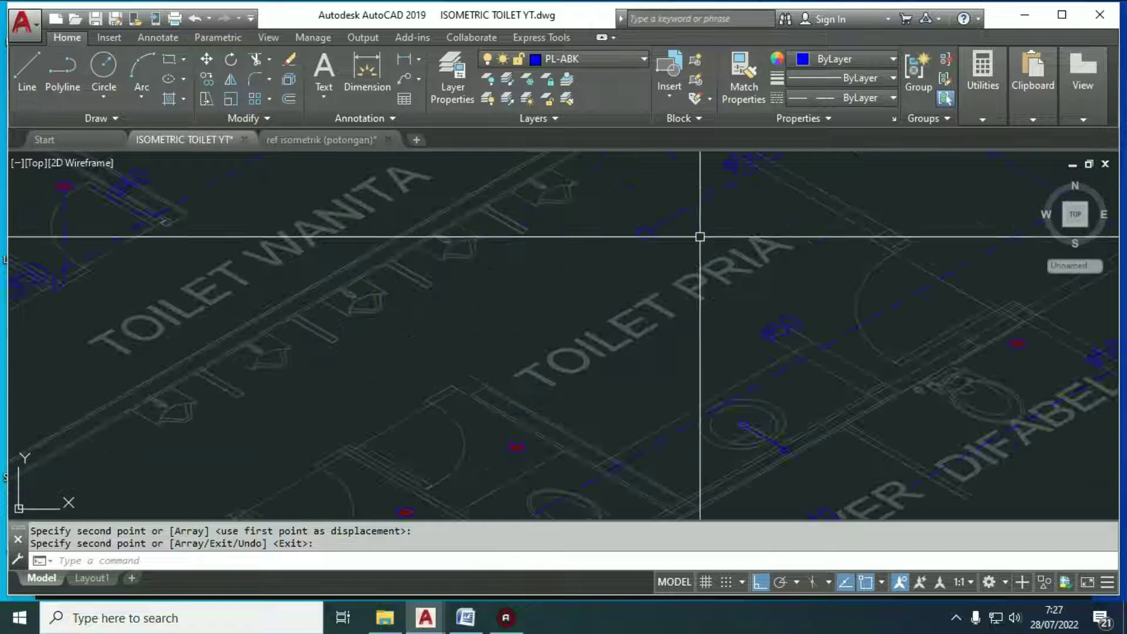
pyautogui.moveTo(699, 236); pyautogui.dragTo(641, 307, button='middle')
pyautogui.press('Return')
pyautogui.click(589, 240)
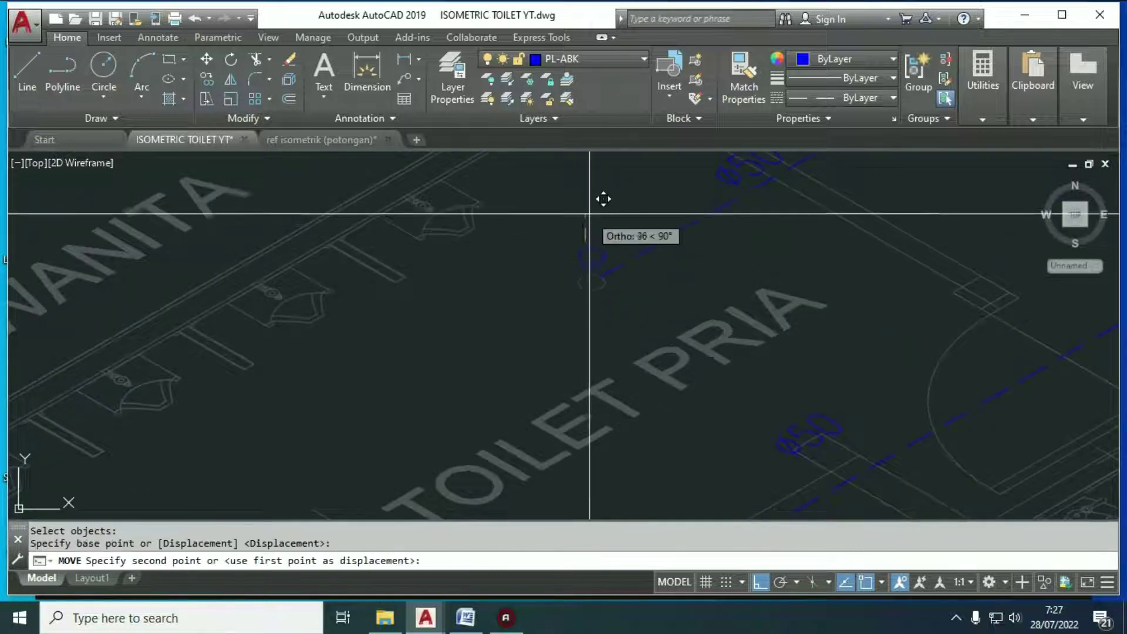
pyautogui.press('Return')
pyautogui.scroll(-2, 590, 235)
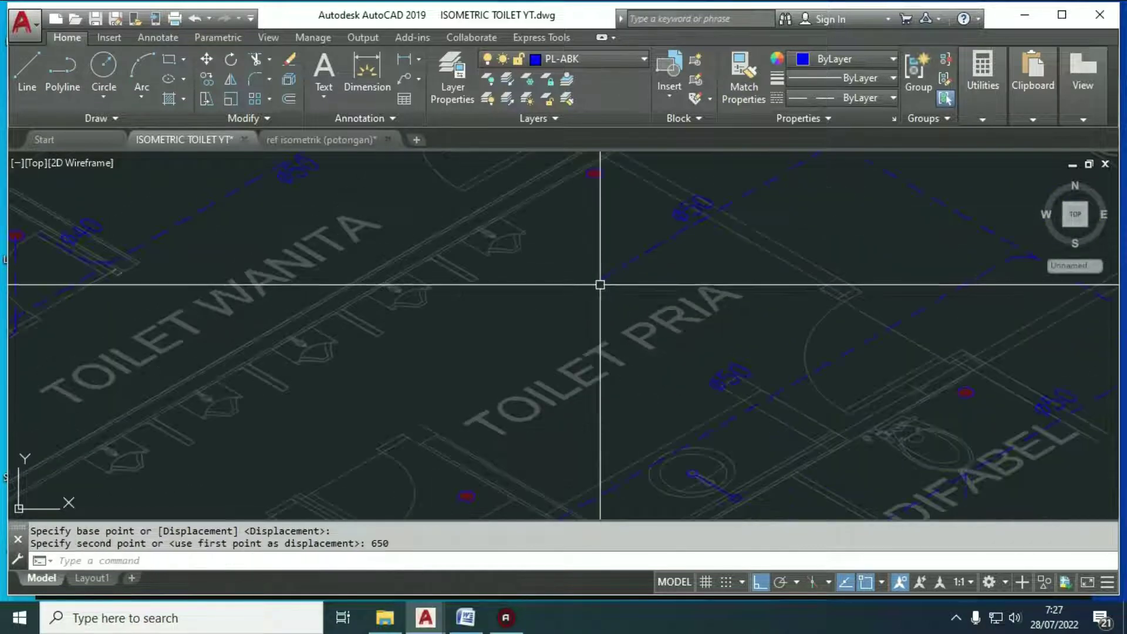
# Step: Draw a vertical pipe line from the centre of Toilet Pria's urinal-side floor drain down to the Ø50 branch pipe's open end
pyautogui.write('L')
pyautogui.press('Return')
pyautogui.scroll(5, 599, 282)
pyautogui.write('CEN')
pyautogui.press('Return')
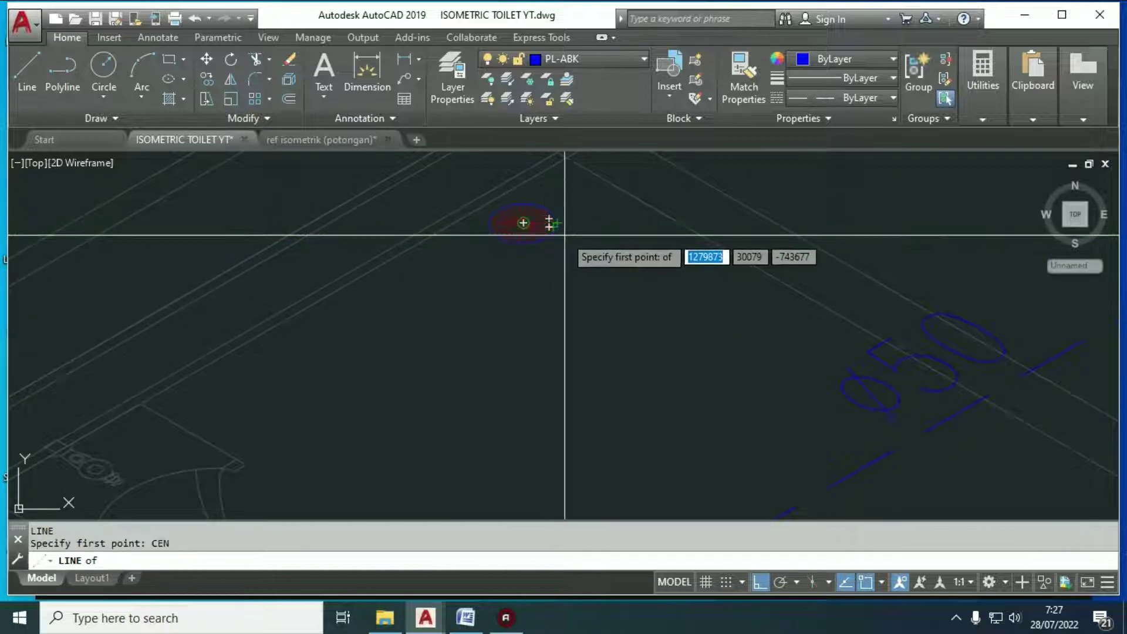
pyautogui.click(561, 232)
pyautogui.press('Return')
pyautogui.scroll(-3, 605, 344)
pyautogui.press('Escape')
# Step: Chamfer the new vertical drop with the end of the Ø50 branch pipe in Toilet Pria
pyautogui.scroll(3, 591, 364)
pyautogui.write('cha')
pyautogui.press('Return')
pyautogui.click(611, 346)
pyautogui.scroll(-3, 587, 334)
pyautogui.scroll(-2, 403, 397)
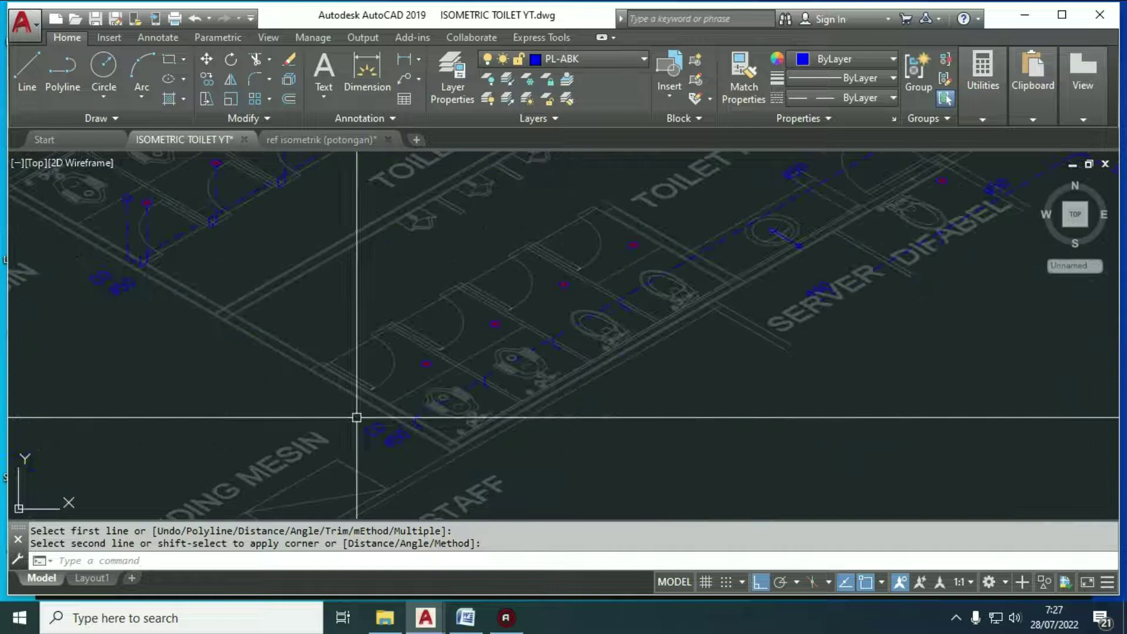
# Step: Draw a 650 vertical line downward from the floor drain centre in the Toilet Pria cubicle nearest the CO
pyautogui.scroll(2, 440, 373)
pyautogui.press('Escape')
pyautogui.write('l')
pyautogui.press('Return')
pyautogui.scroll(5, 476, 390)
pyautogui.write('CEN')
pyautogui.press('Return')
pyautogui.click(462, 381)
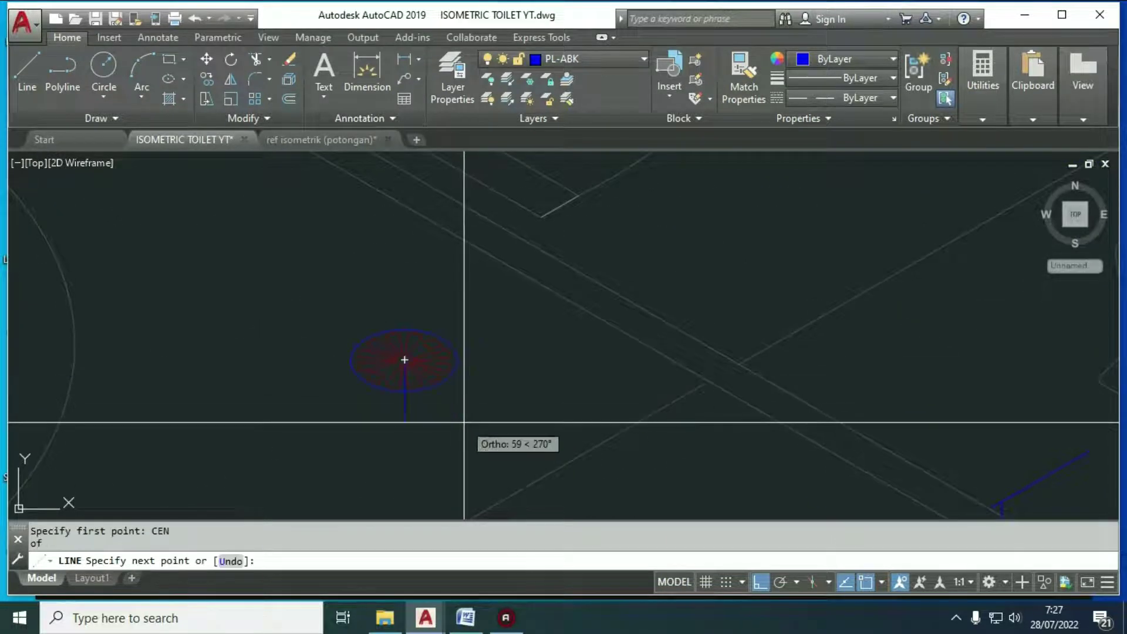
pyautogui.write('650')
pyautogui.press('Return')
pyautogui.scroll(-5, 541, 319)
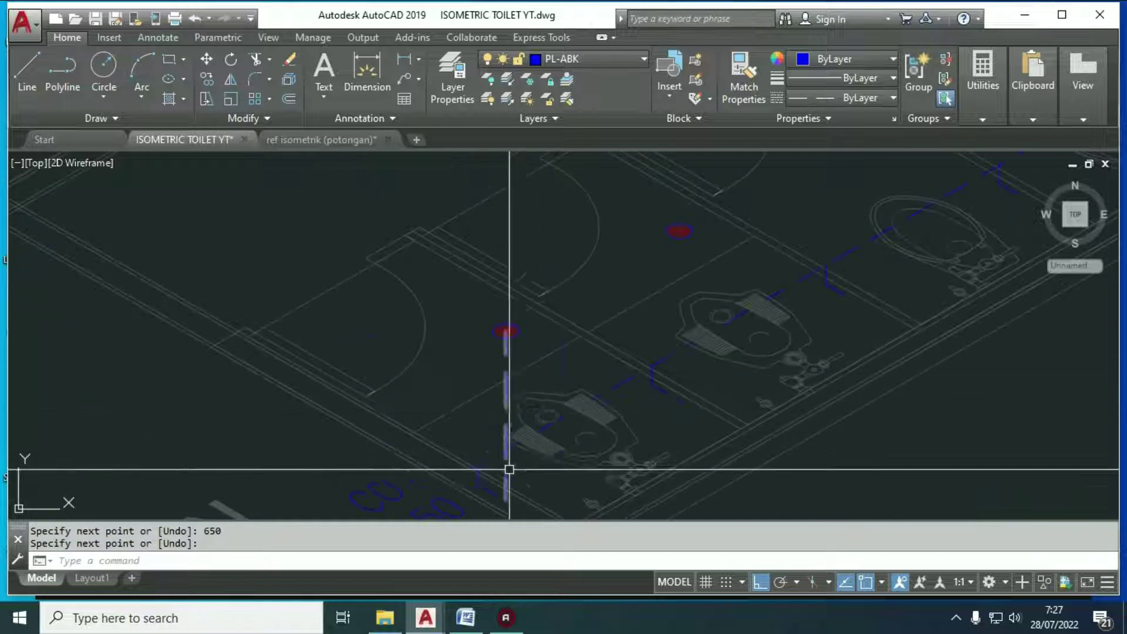
# Step: Chamfer the 650 drop with the short connection piece beside the CO in Toilet Pria
pyautogui.scroll(3, 548, 328)
pyautogui.press('Escape')
pyautogui.scroll(2, 549, 328)
pyautogui.write('CHA')
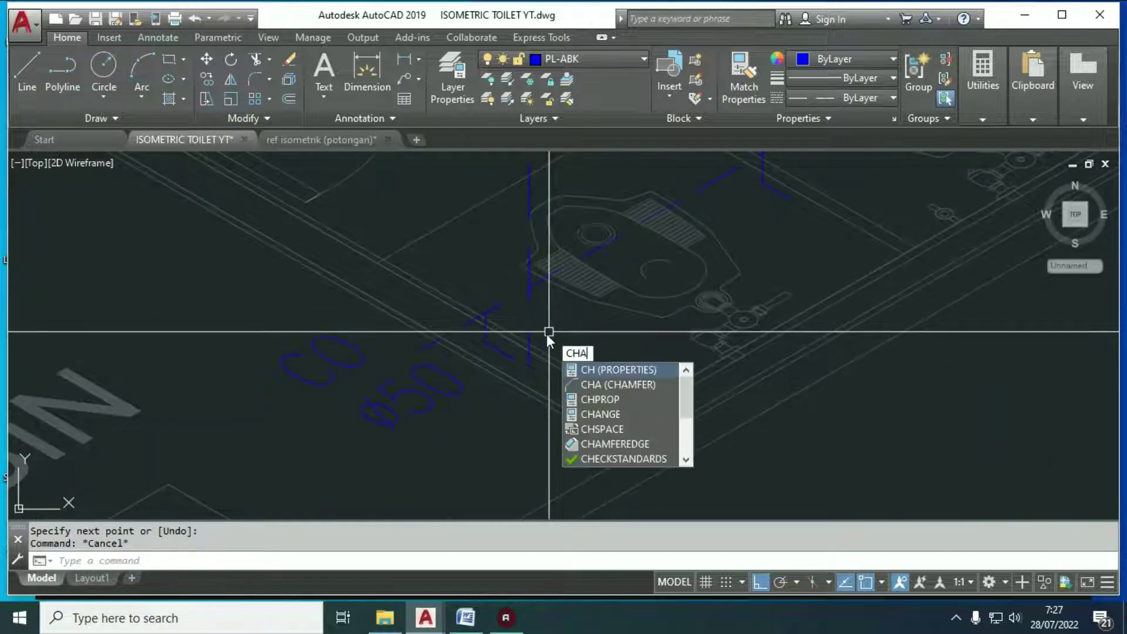
pyautogui.press('Return')
pyautogui.scroll(2, 532, 350)
pyautogui.click(490, 359)
pyautogui.click(523, 332)
pyautogui.scroll(-6, 511, 328)
# Step: Erase the short connection pieces at the other three Toilet Pria cubicles
pyautogui.press('Escape')
pyautogui.scroll(4, 635, 266)
pyautogui.press('Escape')
pyautogui.write('E')
pyautogui.press('Return')
pyautogui.click(558, 314)
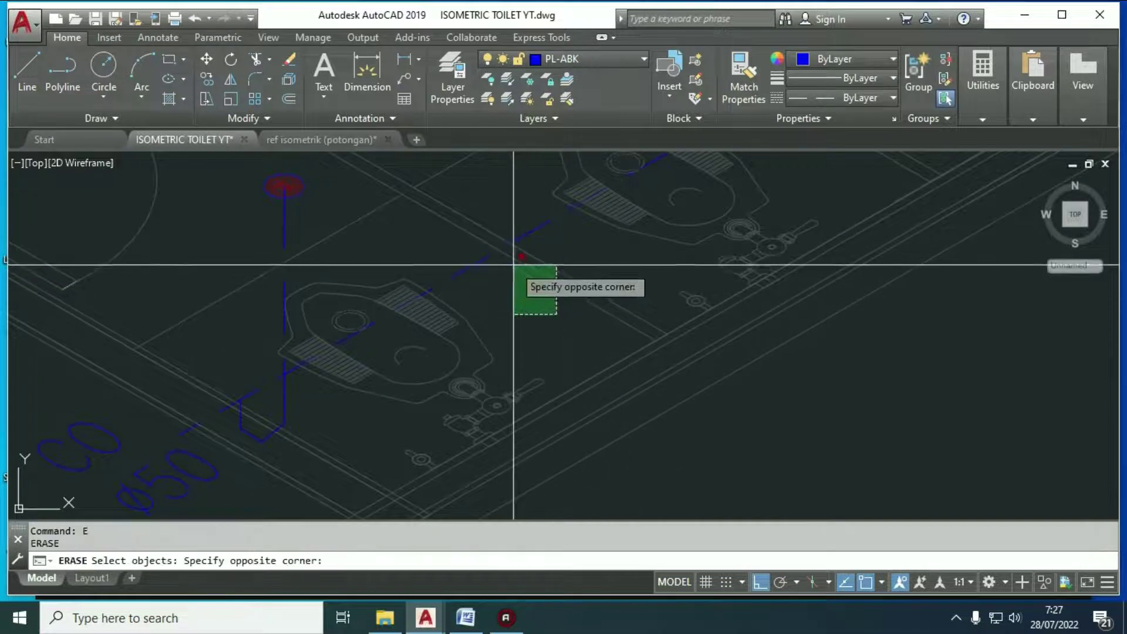
pyautogui.click(512, 264)
pyautogui.scroll(-6, 511, 281)
pyautogui.scroll(4, 621, 233)
pyautogui.click(578, 281)
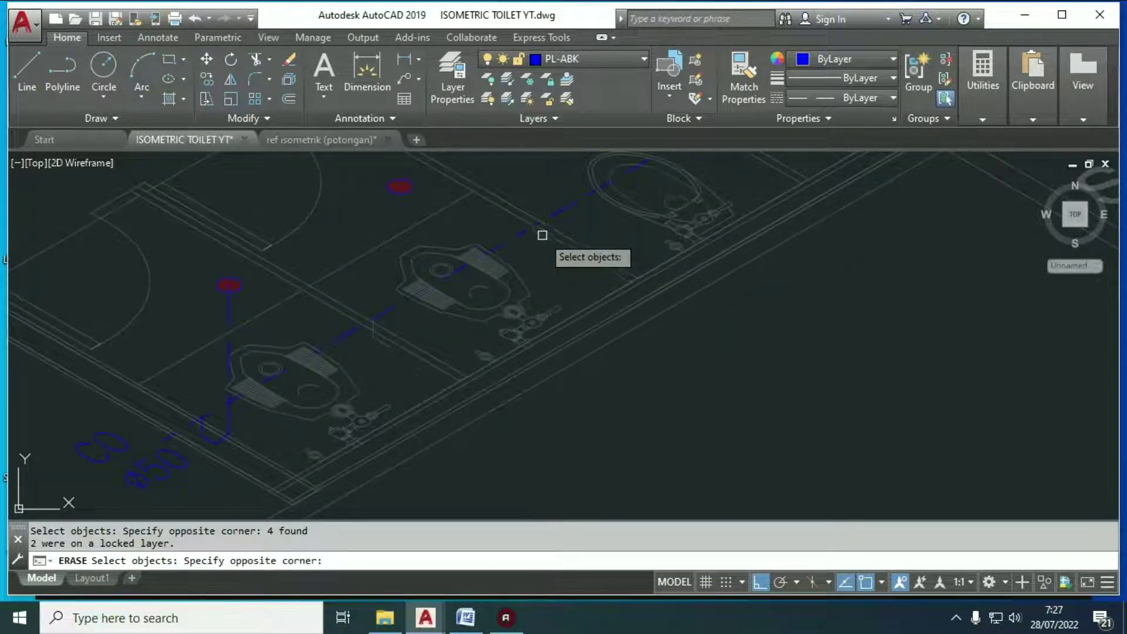
pyautogui.scroll(-5, 558, 270)
pyautogui.scroll(7, 616, 282)
pyautogui.click(614, 339)
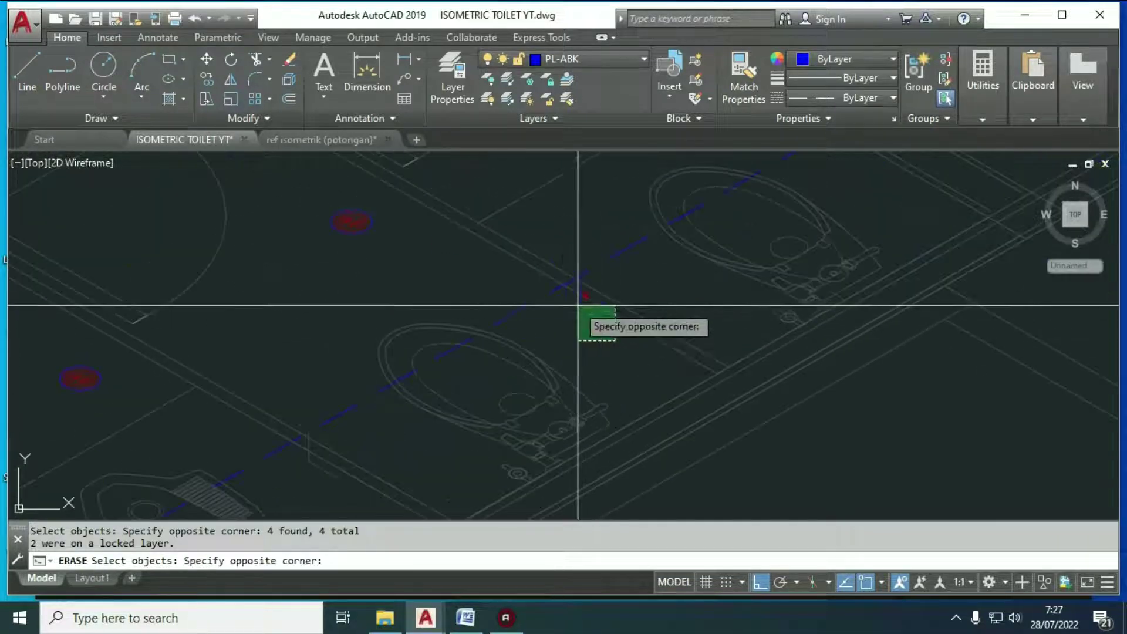
pyautogui.click(579, 305)
pyautogui.scroll(-3, 600, 274)
pyautogui.moveTo(513, 372); pyautogui.dragTo(541, 344, button='middle')
# Step: Copy the chamfered drop and its connection pieces from the first cubicle's floor drain centre to the second cubicle's drain centre
pyautogui.write('c')
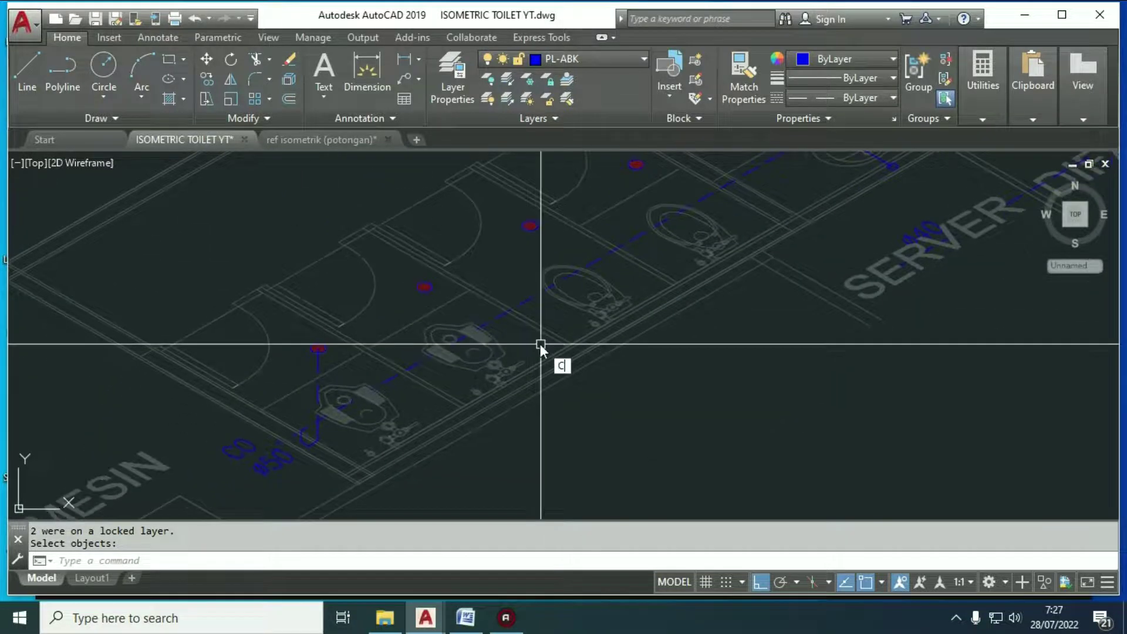
pyautogui.scroll(5, 332, 448)
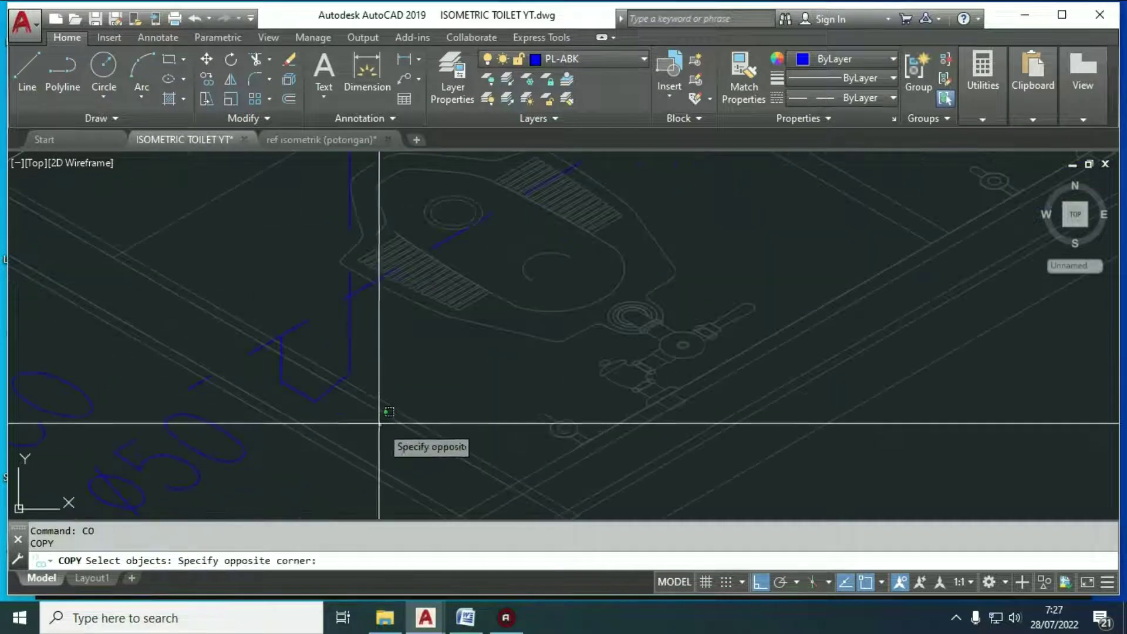
pyautogui.click(365, 297)
pyautogui.scroll(3, 365, 254)
pyautogui.press('Return')
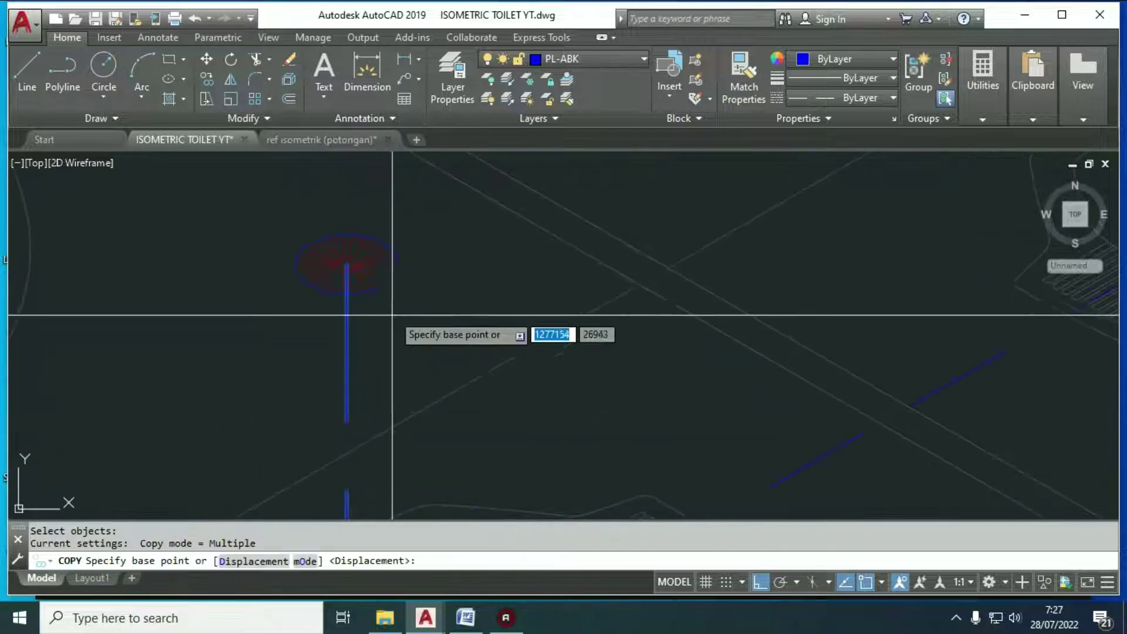
pyautogui.moveTo(372, 275); pyautogui.dragTo(378, 315, button='middle')
pyautogui.scroll(3, 284, 269)
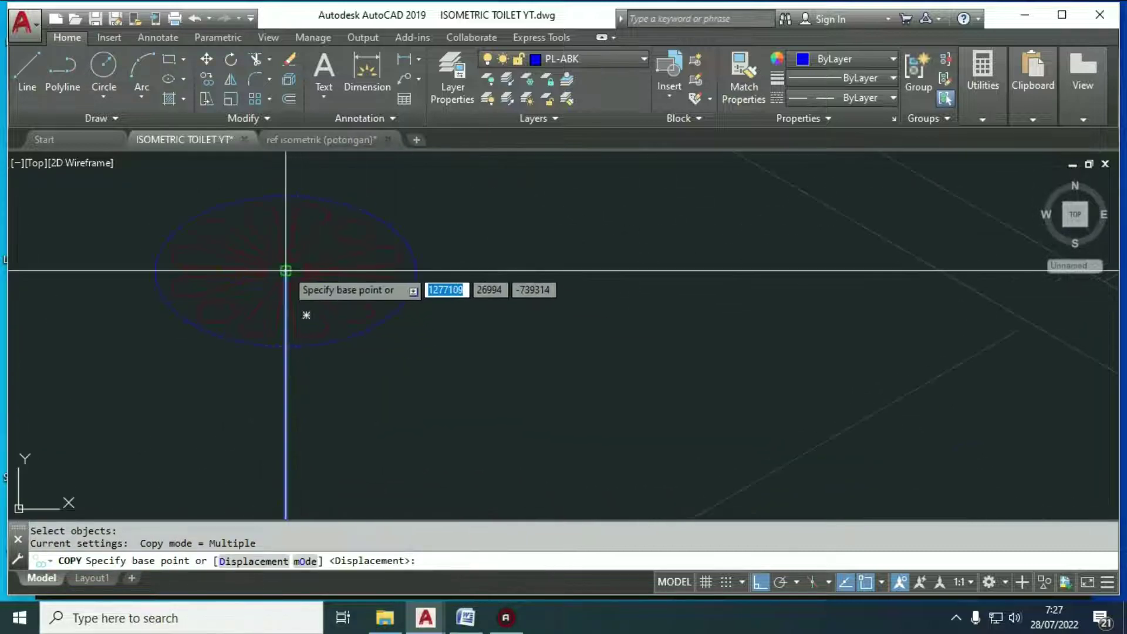
pyautogui.click(285, 270)
pyautogui.scroll(-3, 516, 202)
pyautogui.scroll(3, 574, 171)
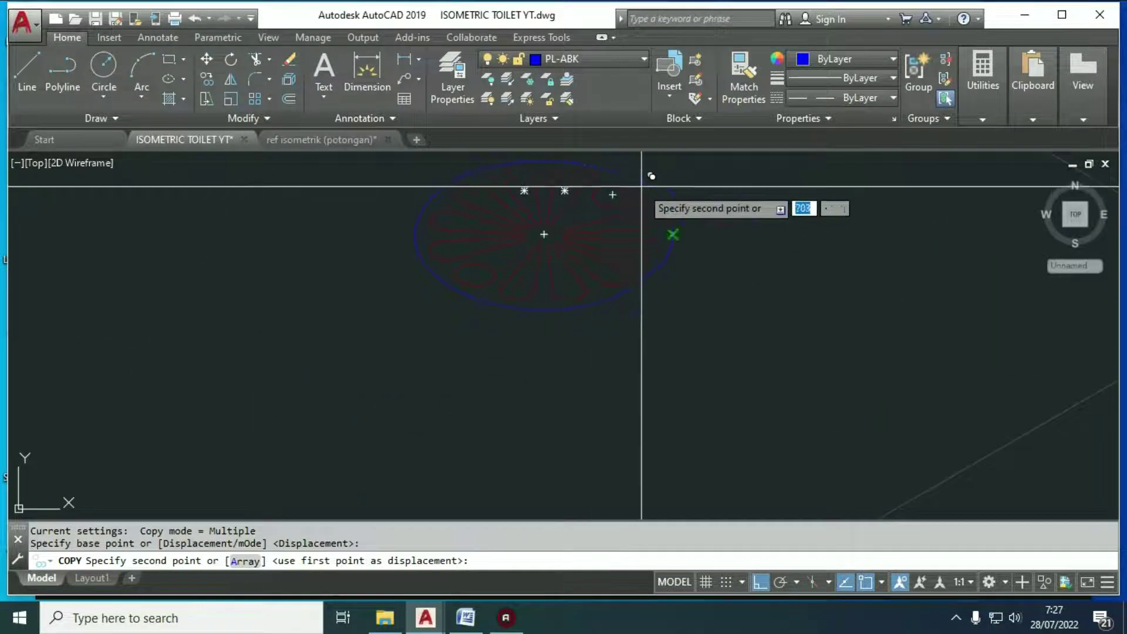
pyautogui.write('CE')
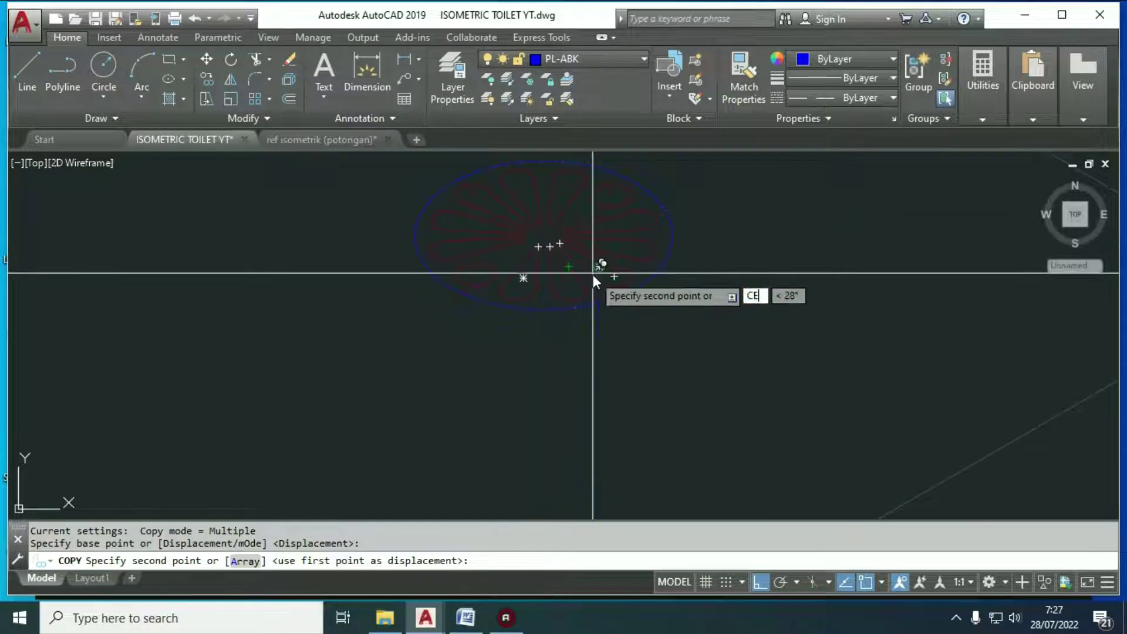
pyautogui.write('N')
pyautogui.press('Return')
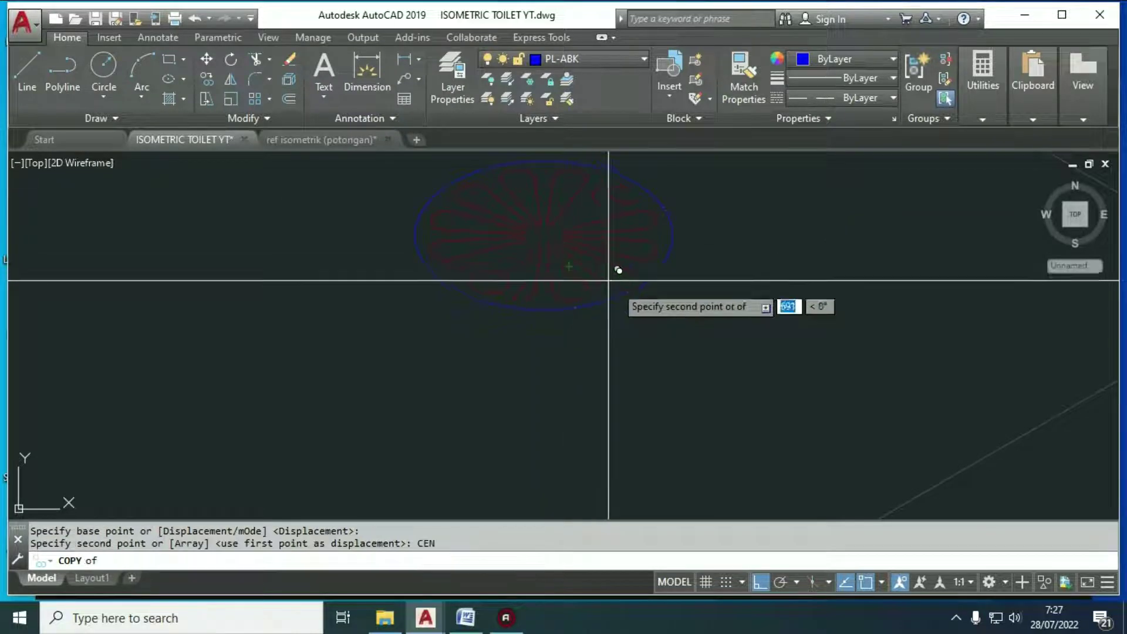
pyautogui.click(659, 273)
# Step: Place further copies of the drop and connection pieces at the third and fourth cubicles' floor drain centres
pyautogui.scroll(-5, 660, 273)
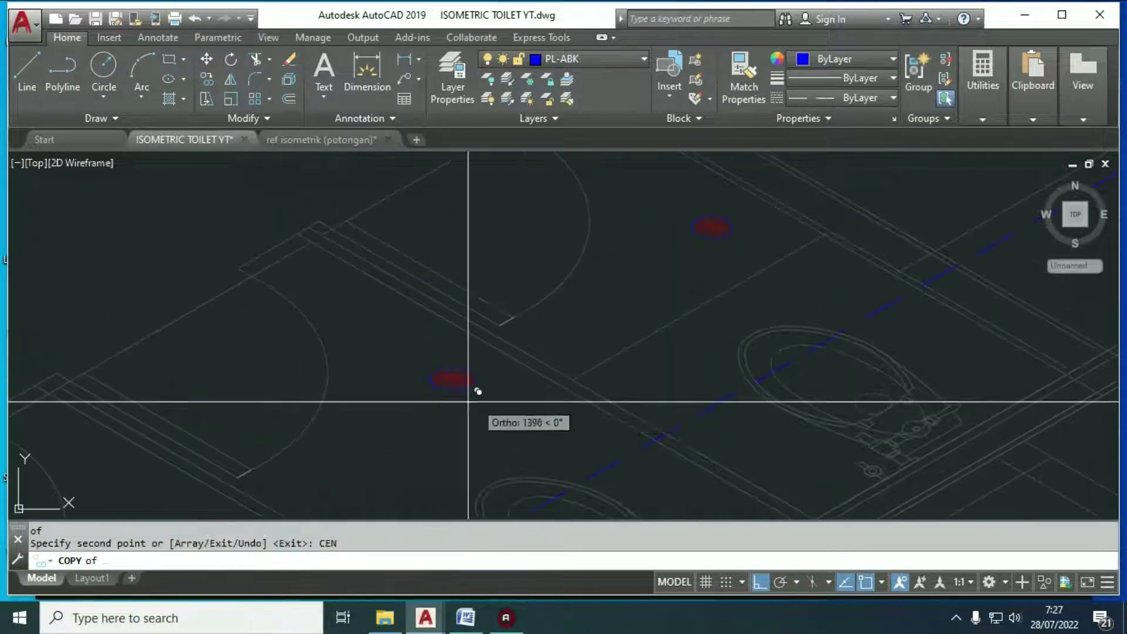
pyautogui.click(456, 380)
pyautogui.scroll(-3, 453, 401)
pyautogui.write('CEN')
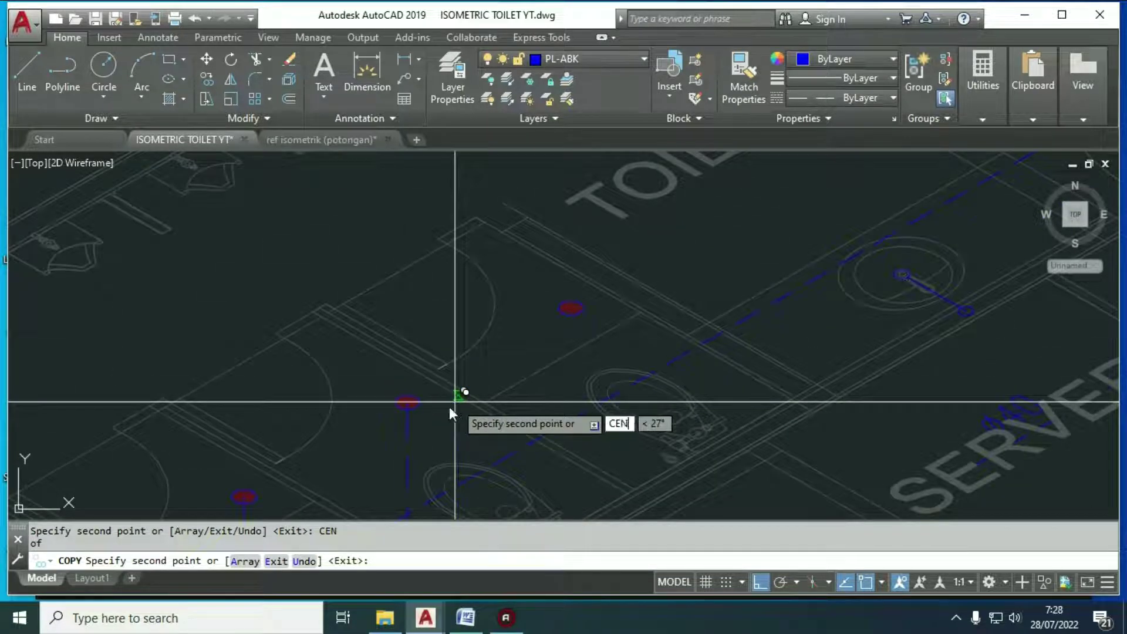
pyautogui.press('Return')
pyautogui.scroll(5, 576, 312)
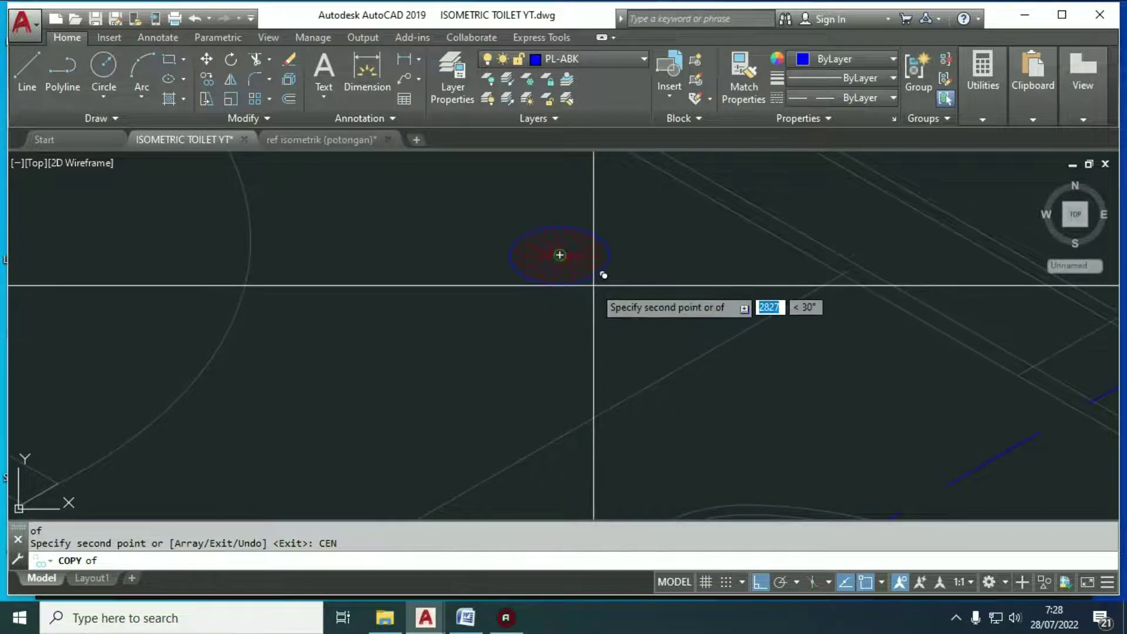
pyautogui.click(594, 286)
pyautogui.scroll(-5, 594, 286)
pyautogui.scroll(2, 503, 409)
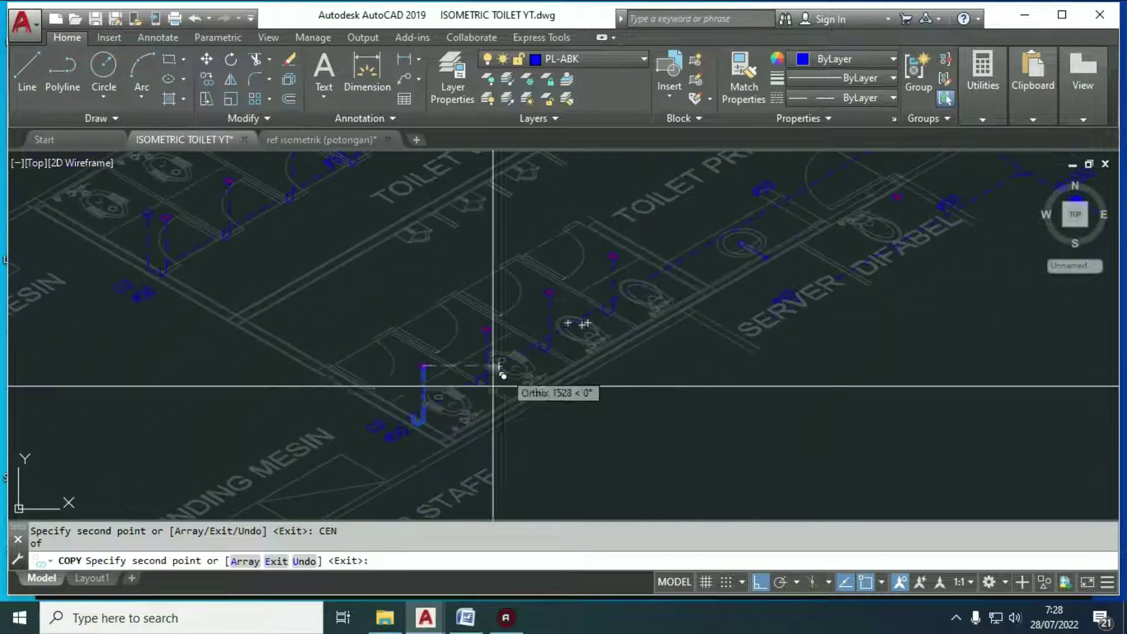
pyautogui.scroll(6, 493, 386)
pyautogui.press('Return')
# Step: Draw a vertical pipe line upward from the open end of Toilet Pria's main pipe at the CO
pyautogui.scroll(2, 411, 411)
pyautogui.write('L')
pyautogui.press('Return')
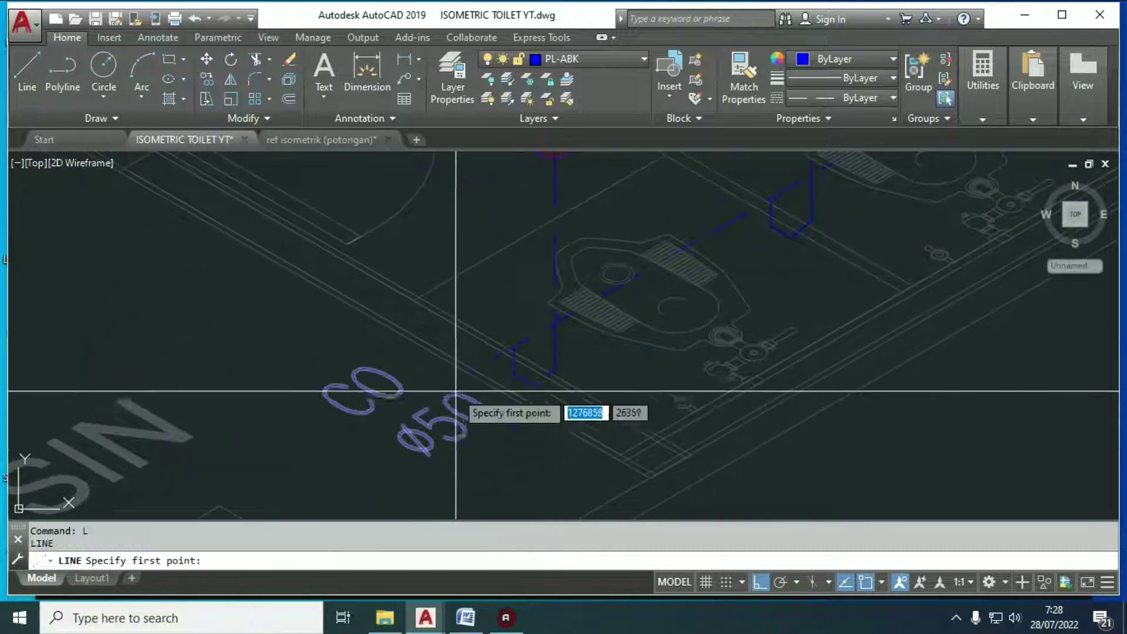
pyautogui.scroll(1, 451, 388)
pyautogui.click(456, 373)
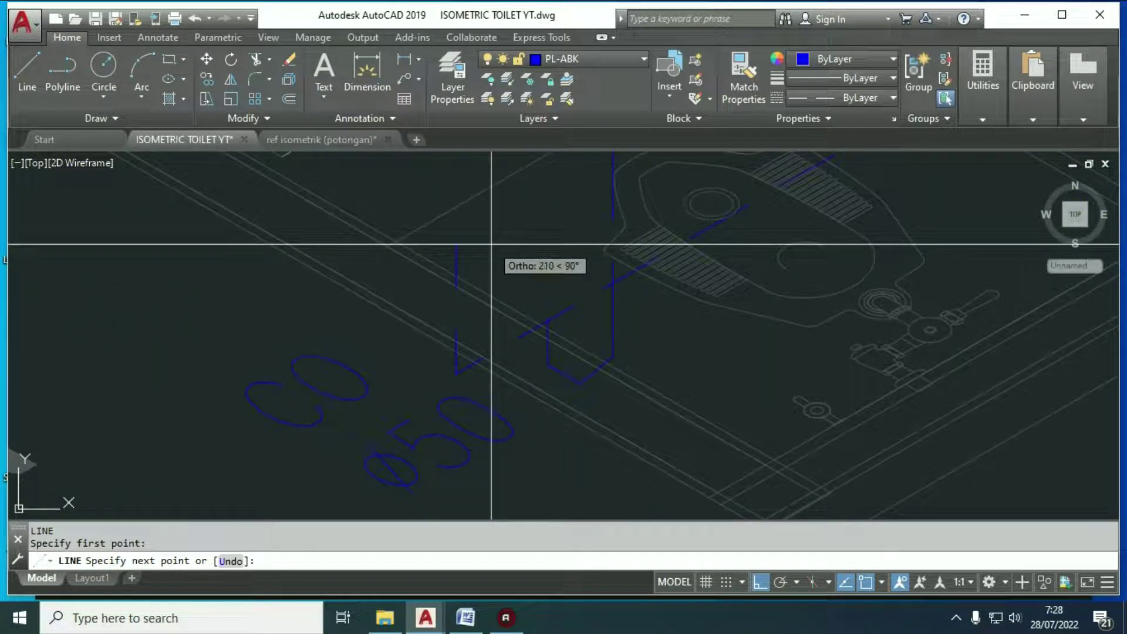
# Step: Chamfer Toilet Pria's main pipe with the vertical CO pipe using distances of 75
pyautogui.write('HA')
pyautogui.press('Return')
pyautogui.click(521, 334)
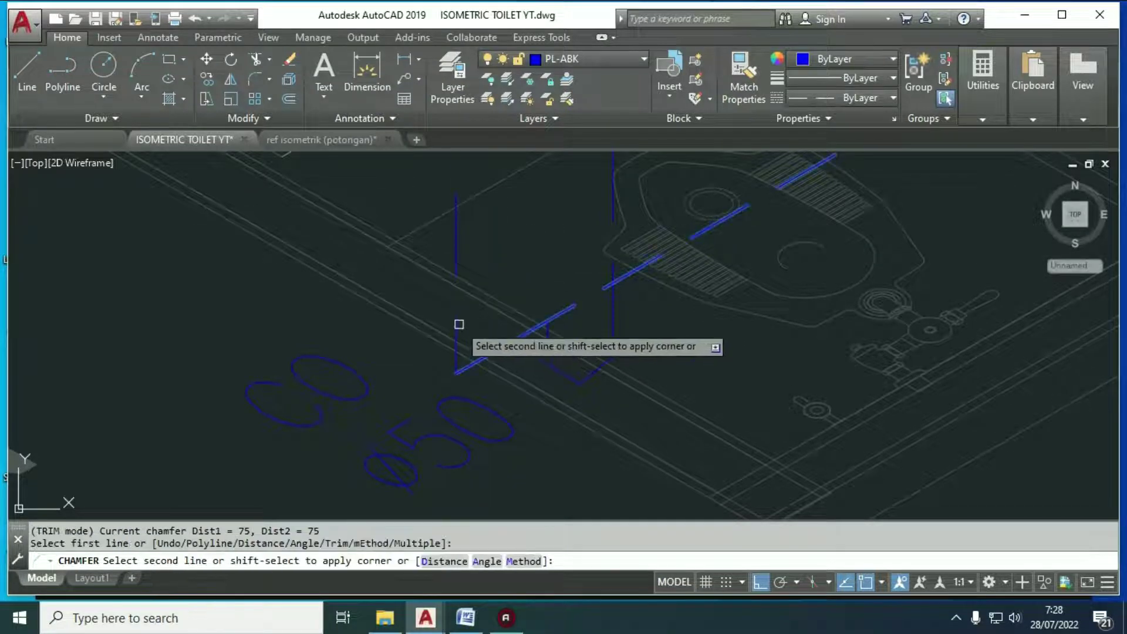
pyautogui.click(459, 324)
pyautogui.scroll(-5, 470, 352)
# Step: Copy the first cubicle's floor drain circle from its centre to the top end of Toilet Pria's vertical CO pipe
pyautogui.write('CO')
pyautogui.press('Return')
pyautogui.scroll(4, 572, 320)
pyautogui.scroll(4, 573, 313)
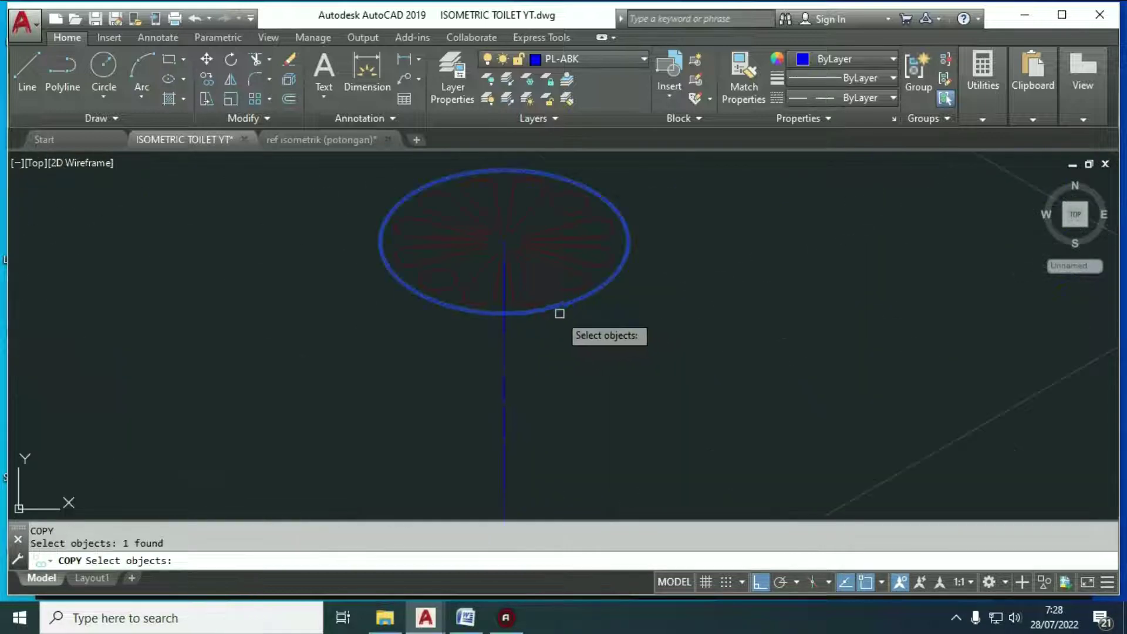
pyautogui.press('Return')
pyautogui.click(509, 239)
pyautogui.scroll(-4, 614, 288)
pyautogui.scroll(-3, 614, 288)
pyautogui.scroll(5, 543, 287)
pyautogui.click(539, 264)
pyautogui.scroll(-3, 584, 285)
pyautogui.press('Escape')
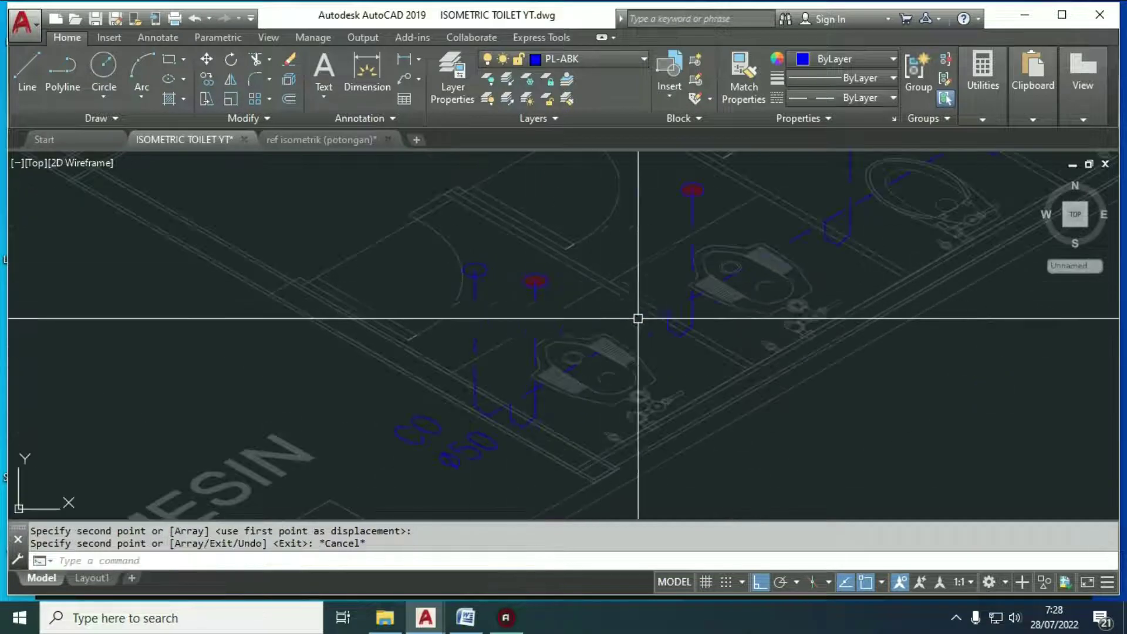
# Step: Draw a 650 vertical line downward from the floor drain centre in the Difabel toilet
pyautogui.scroll(-4, 657, 379)
pyautogui.scroll(3, 761, 325)
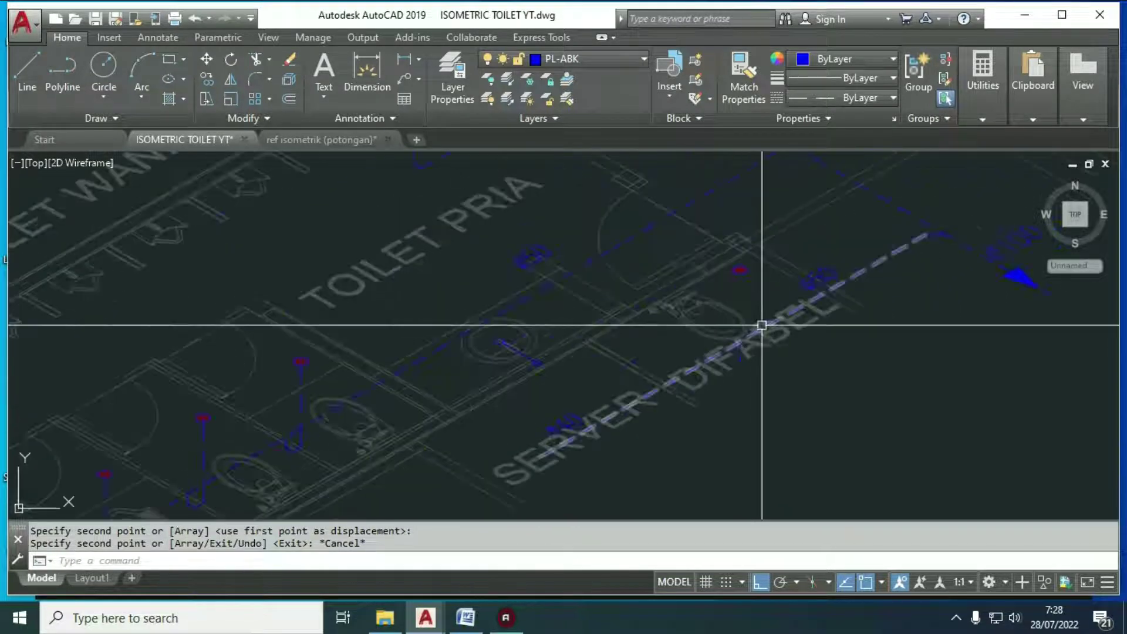
pyautogui.scroll(3, 750, 310)
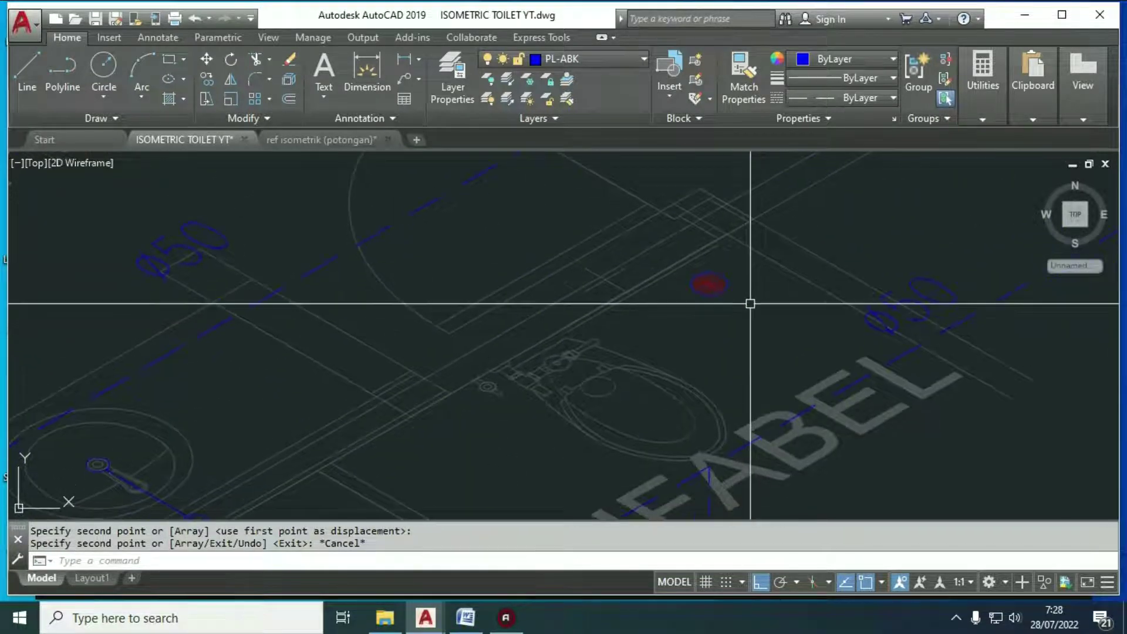
pyautogui.scroll(3, 740, 299)
pyautogui.write('l')
pyautogui.press('Return')
pyautogui.write('cen')
pyautogui.press('Return')
pyautogui.click(713, 267)
pyautogui.write('650')
pyautogui.press('Return')
pyautogui.press('Return')
pyautogui.scroll(-3, 681, 376)
pyautogui.press('Escape')
# Step: Examine how the Difabel toilet's floor drain joins the Ø50 pipe in the flat plan and the isometric drawing
pyautogui.scroll(2, 695, 336)
pyautogui.scroll(-4, 696, 335)
pyautogui.moveTo(775, 331)
pyautogui.mouseDown(button='middle')
pyautogui.moveTo(763, 415)
pyautogui.moveTo(775, 320)
pyautogui.moveTo(749, 483)
pyautogui.moveTo(750, 377)
pyautogui.mouseUp(button='middle')
pyautogui.scroll(2, 754, 324)
pyautogui.scroll(-6, 743, 334)
pyautogui.scroll(-2, 748, 302)
pyautogui.scroll(8, 717, 390)
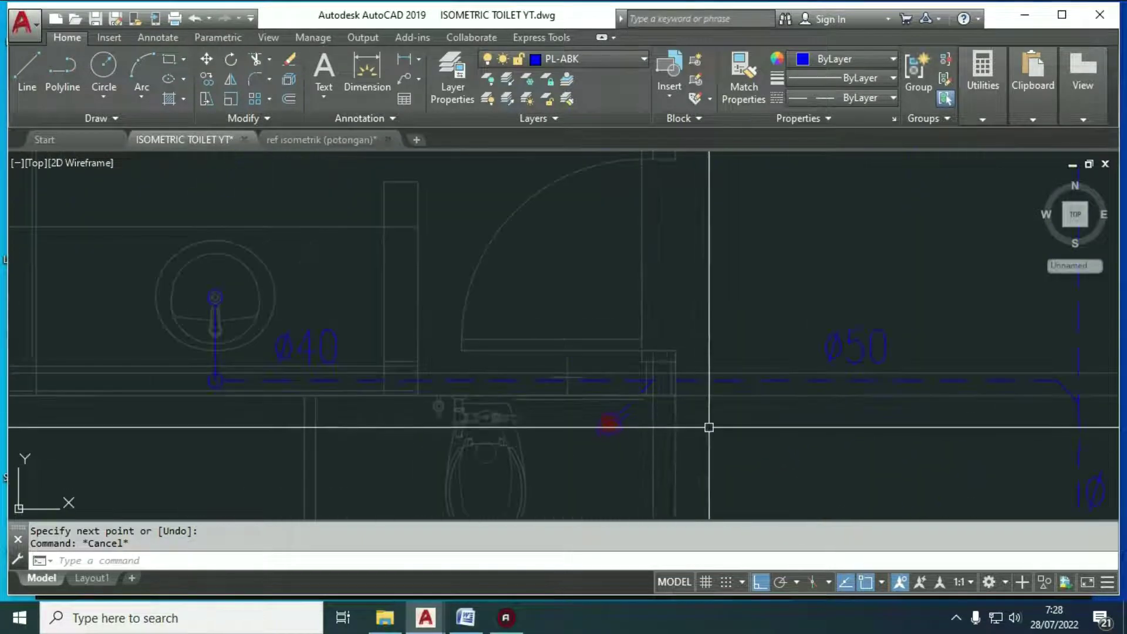
pyautogui.scroll(-7, 680, 421)
pyautogui.scroll(4, 697, 325)
pyautogui.scroll(6, 658, 245)
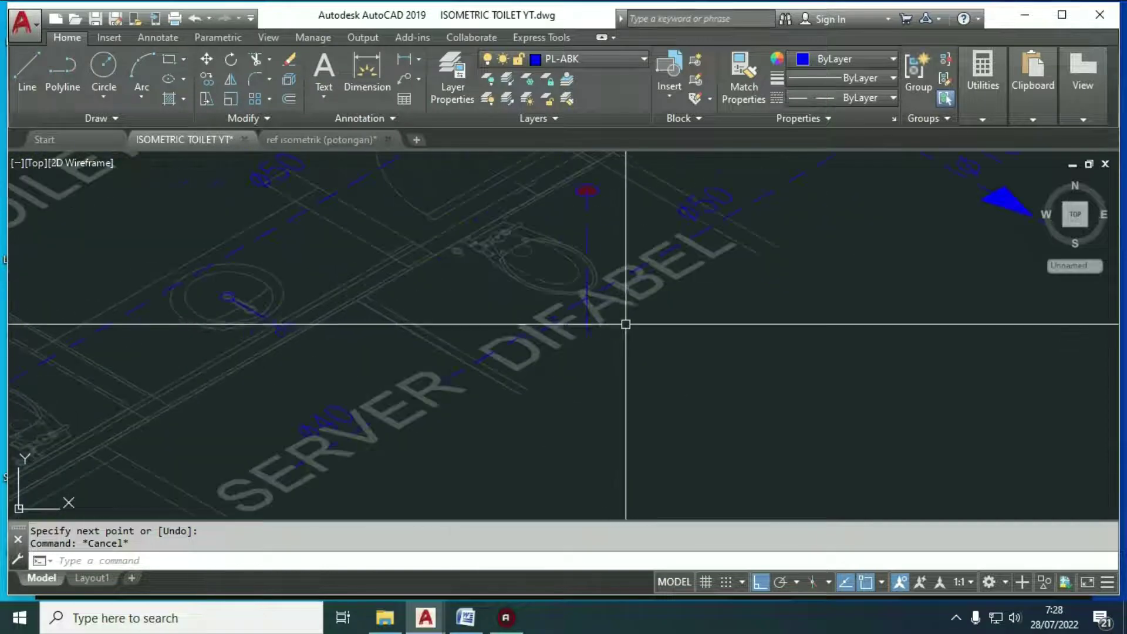
# Step: Select the short connection piece overlapping the Difabel toilet's vertical drop to check its extent
pyautogui.scroll(3, 587, 287)
pyautogui.click(530, 197)
pyautogui.click(675, 476)
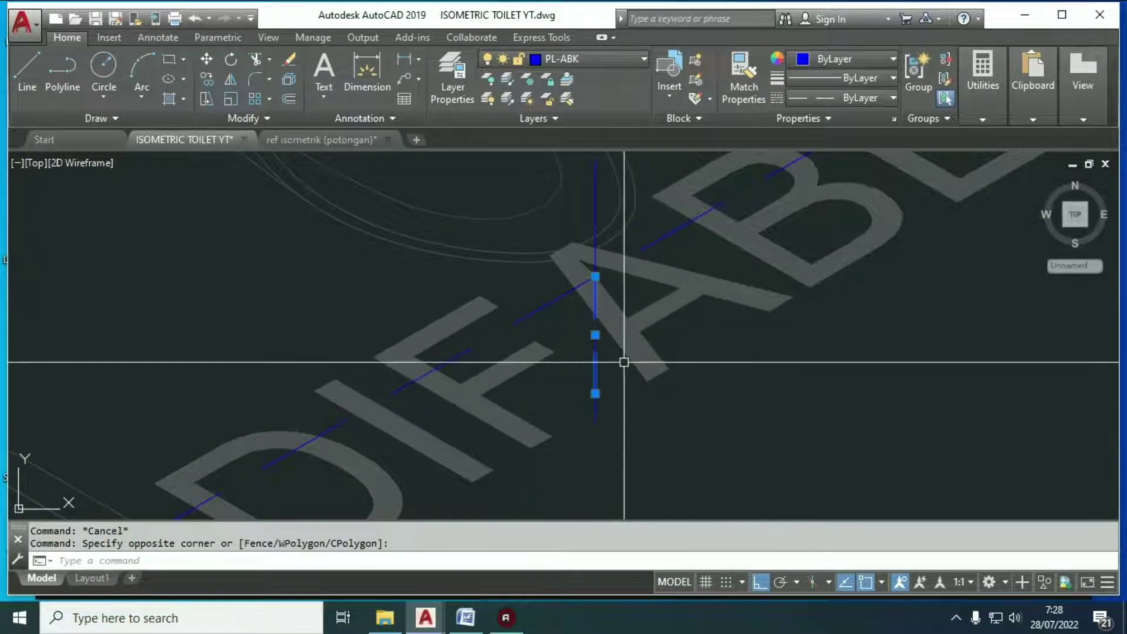
pyautogui.press('Escape')
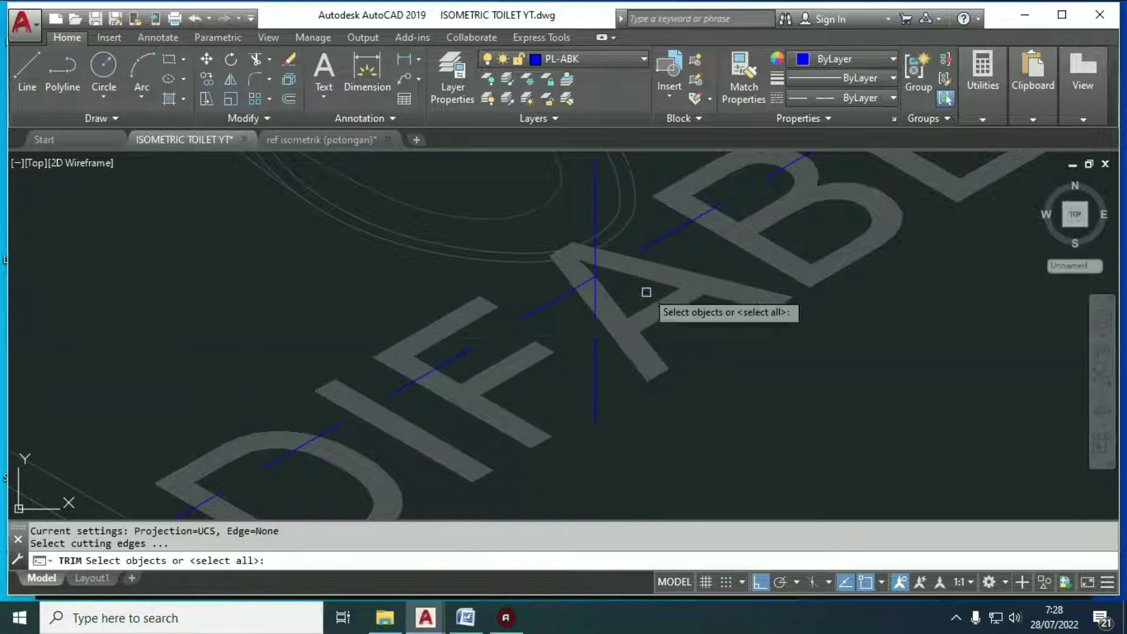
# Step: Trim the Difabel floor drain's vertical drop at the Ø50 pipe and erase the leftover piece below it
pyautogui.press('Return')
pyautogui.click(635, 433)
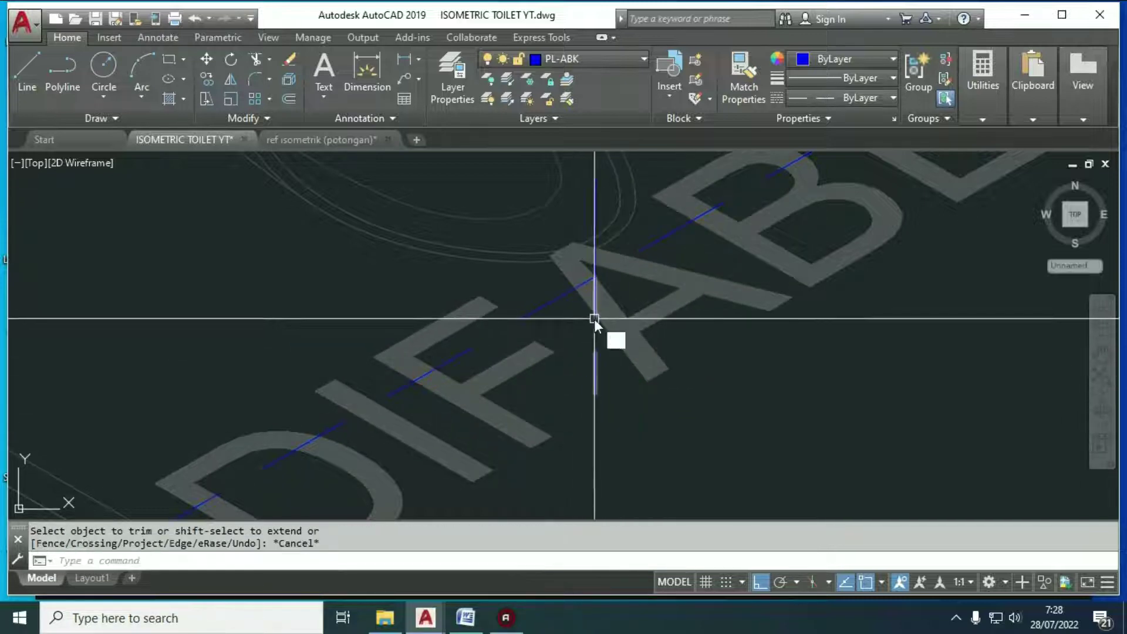
pyautogui.scroll(-5, 620, 322)
pyautogui.moveTo(660, 316); pyautogui.dragTo(655, 294, button='middle')
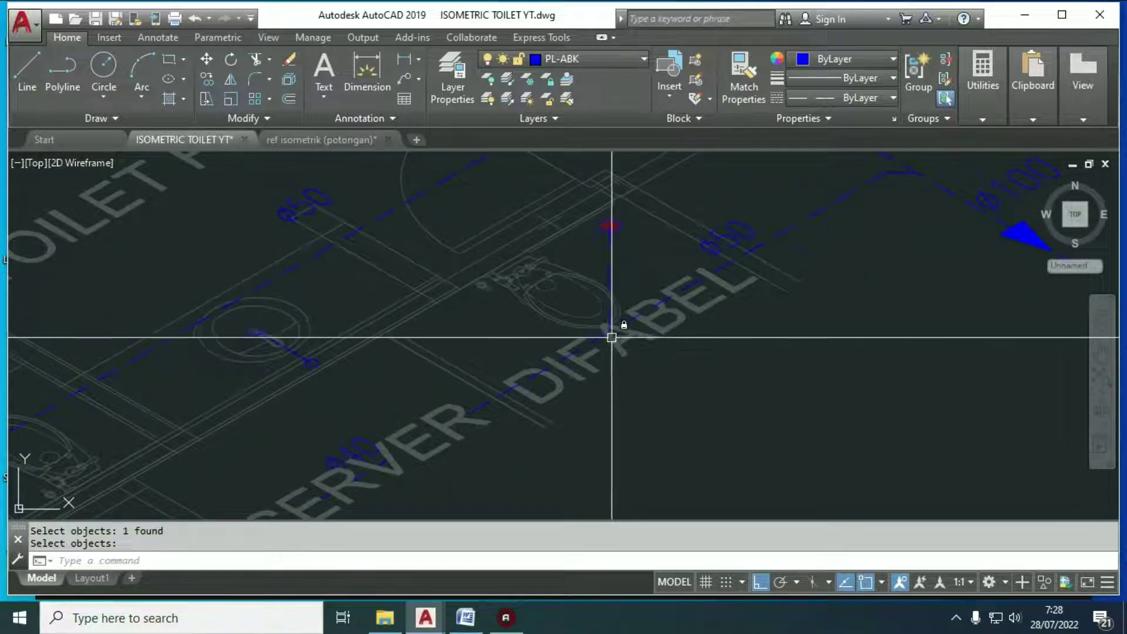
pyautogui.scroll(4, 608, 329)
# Step: Draw a 650 vertical line downward from the centre of the washbasin's wall-side pipe circle in Toilet Wanita
pyautogui.scroll(-6, 650, 340)
pyautogui.moveTo(563, 416); pyautogui.dragTo(600, 367, button='middle')
pyautogui.scroll(-5, 606, 370)
pyautogui.moveTo(539, 347); pyautogui.dragTo(583, 362, button='middle')
pyautogui.scroll(4, 464, 302)
pyautogui.moveTo(561, 269); pyautogui.dragTo(591, 221, button='middle')
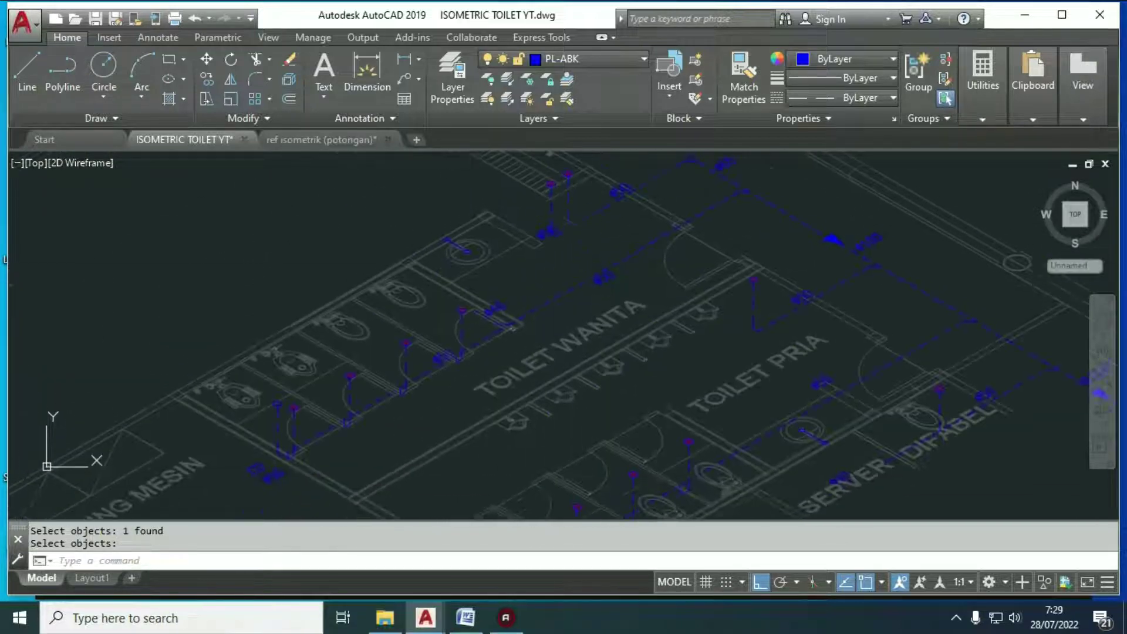
pyautogui.scroll(4, 463, 244)
pyautogui.moveTo(506, 244); pyautogui.dragTo(542, 246, button='middle')
pyautogui.press('Escape')
pyautogui.write('L')
pyautogui.press('Return')
pyautogui.scroll(8, 498, 245)
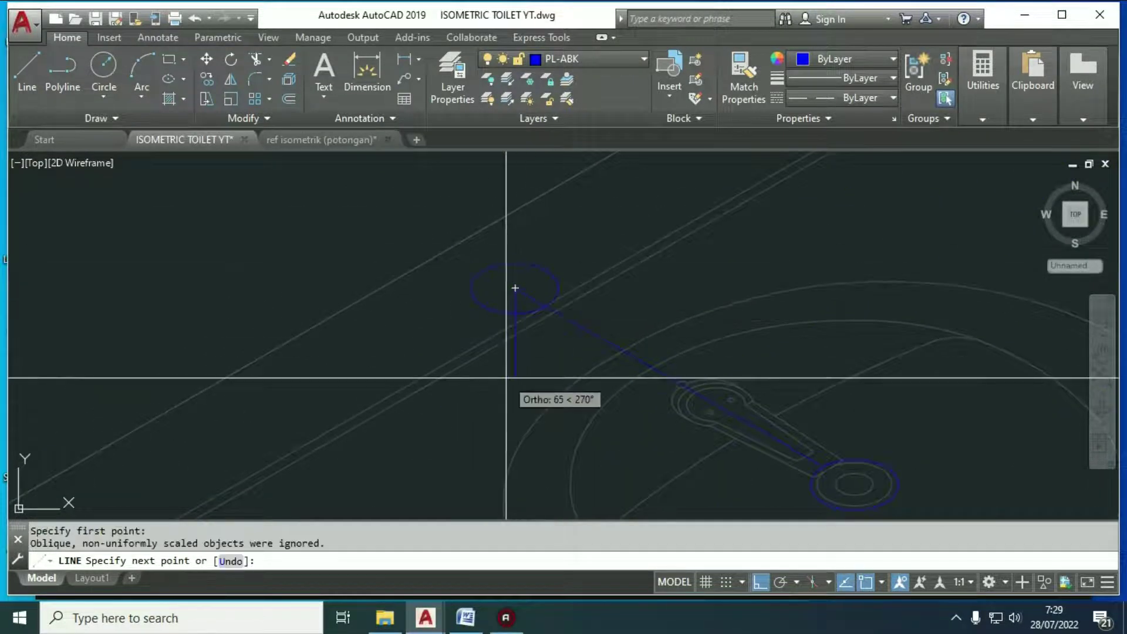
pyautogui.scroll(-8, 532, 297)
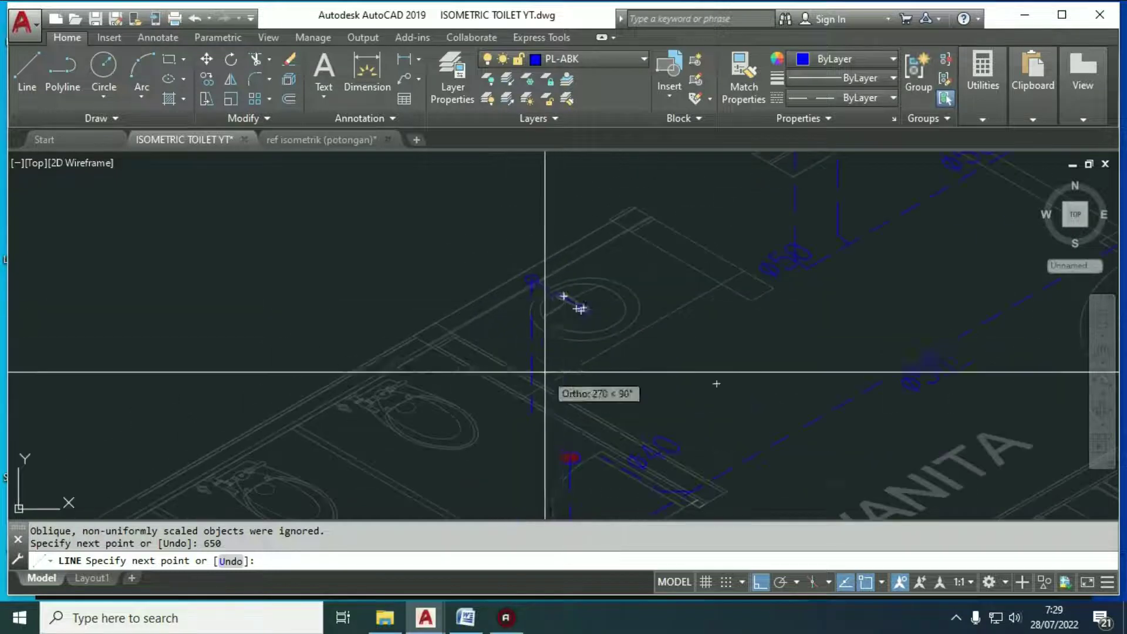
pyautogui.press('Escape')
# Step: Chamfer the lower end of the washbasin's vertical drop with the Ø40 branch pipe in Toilet Wanita
pyautogui.scroll(2, 559, 448)
pyautogui.moveTo(652, 458); pyautogui.dragTo(647, 405, button='middle')
pyautogui.write('cha')
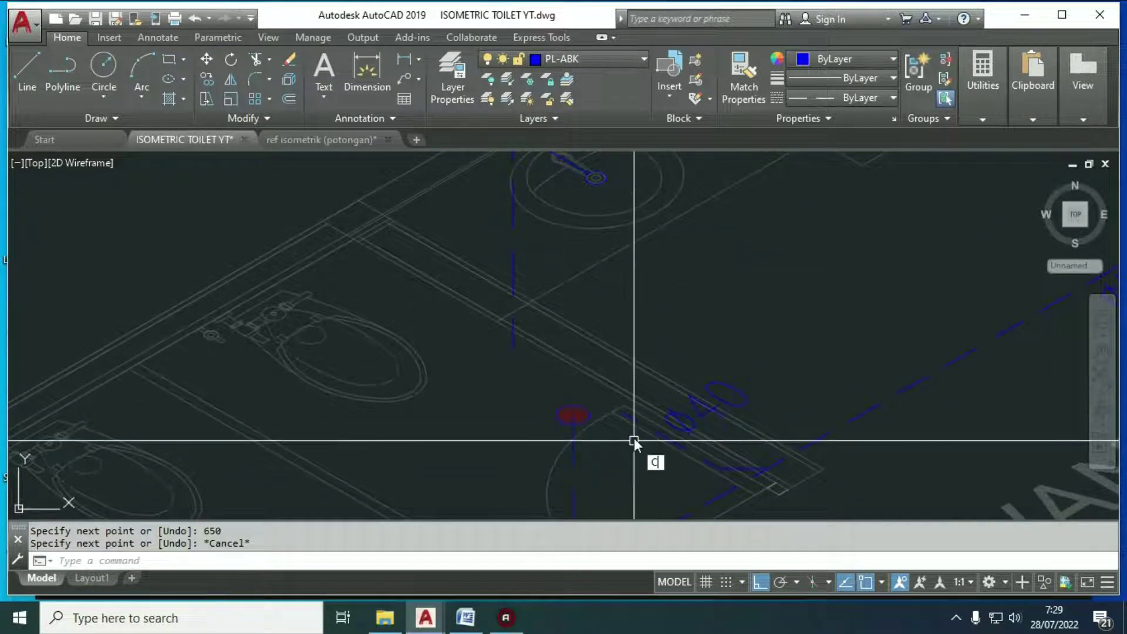
pyautogui.press('Return')
pyautogui.click(640, 418)
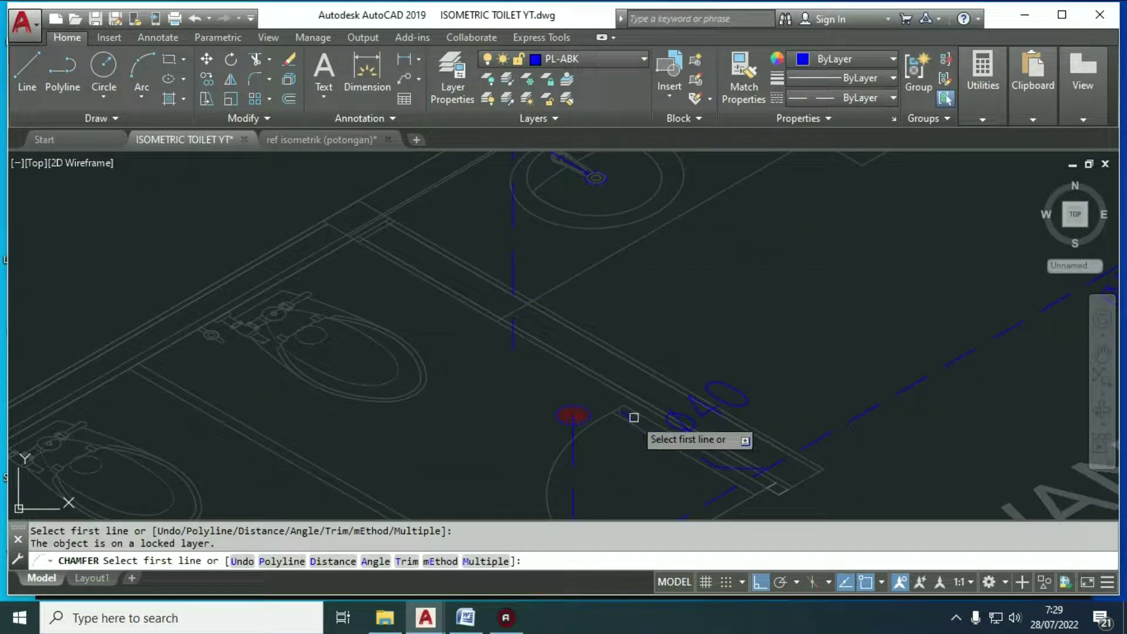
pyautogui.click(515, 343)
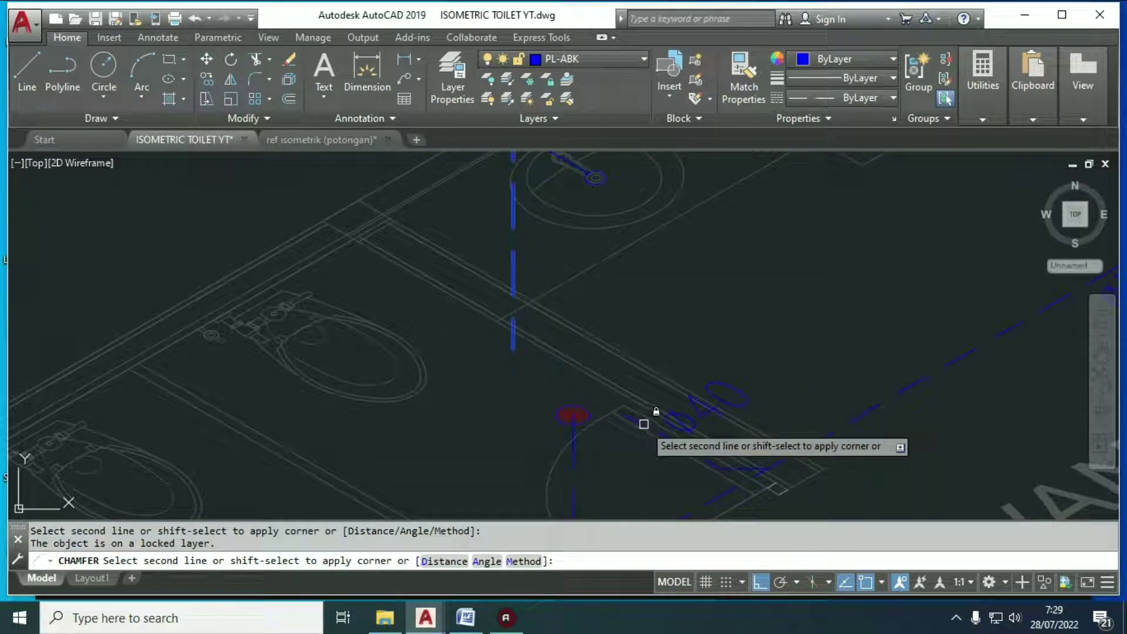
pyautogui.scroll(8, 674, 435)
pyautogui.click(594, 456)
pyautogui.scroll(-10, 594, 456)
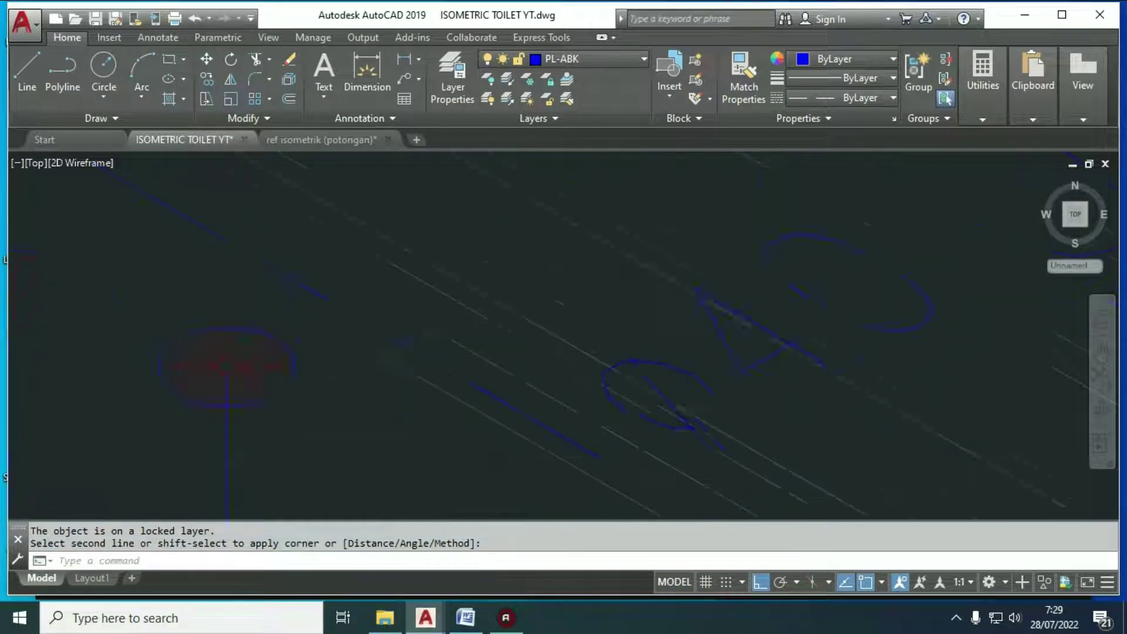
# Step: Look up the WS ke pipa distance in the Word document JARAK PIPA ISOMETRIK YT, and return to the isometric drawing
pyautogui.scroll(5, 593, 334)
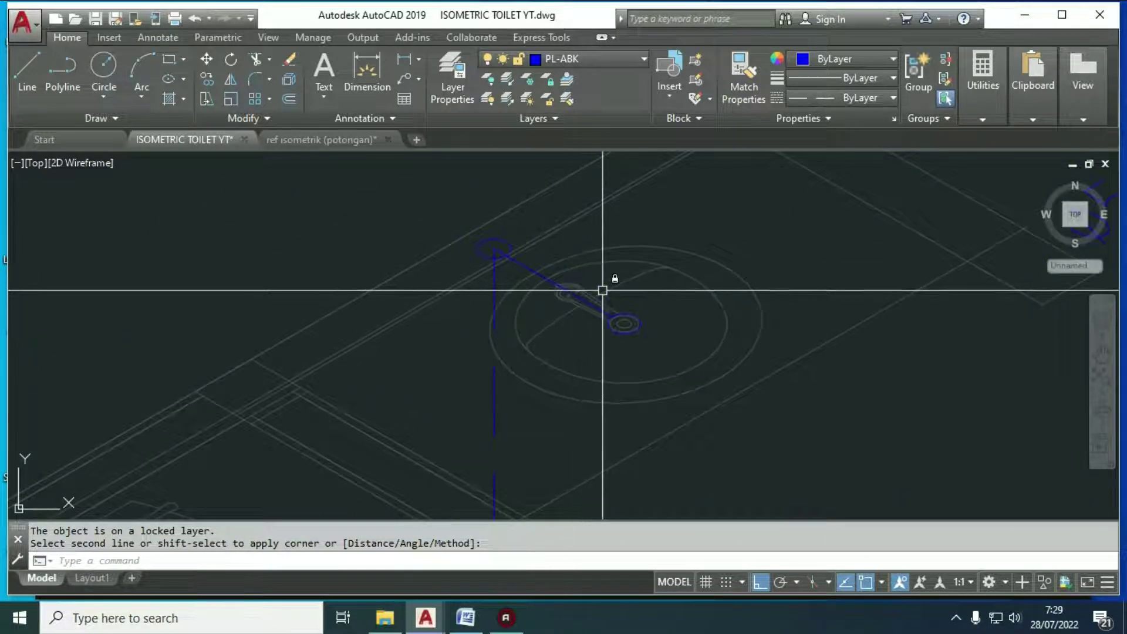
pyautogui.click(465, 617)
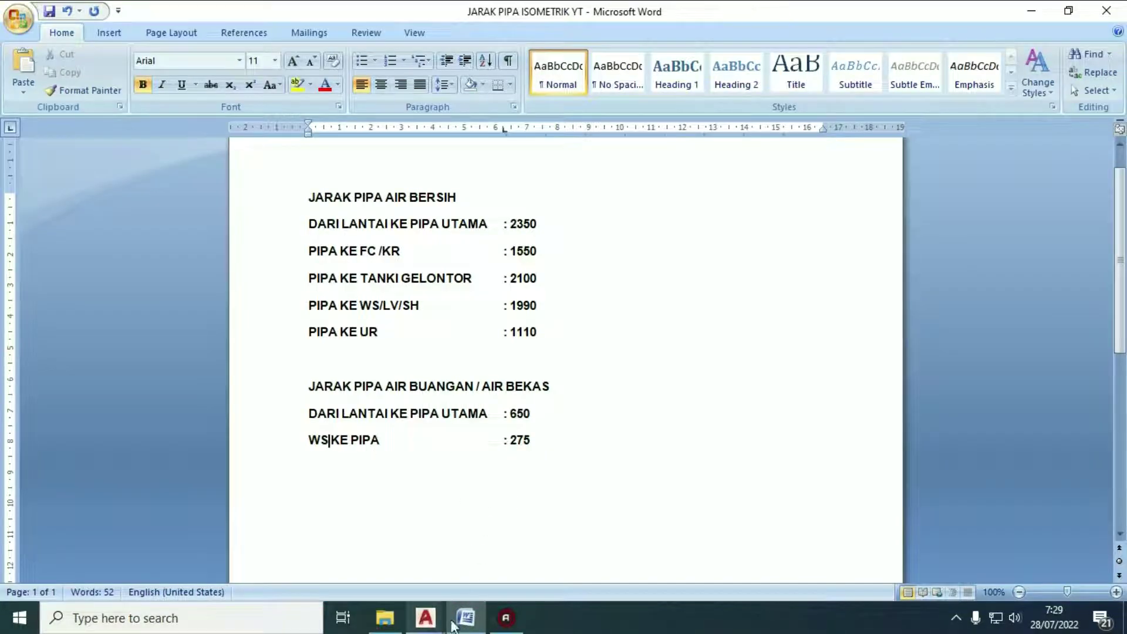
pyautogui.click(441, 622)
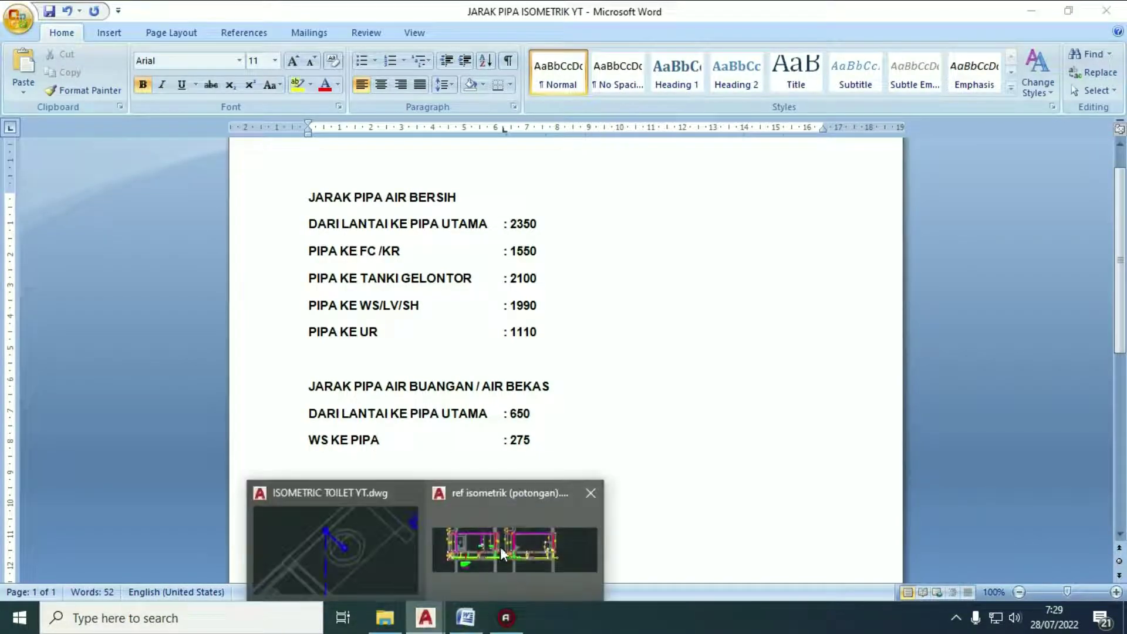
pyautogui.click(432, 528)
pyautogui.moveTo(611, 354); pyautogui.dragTo(614, 363, button='middle')
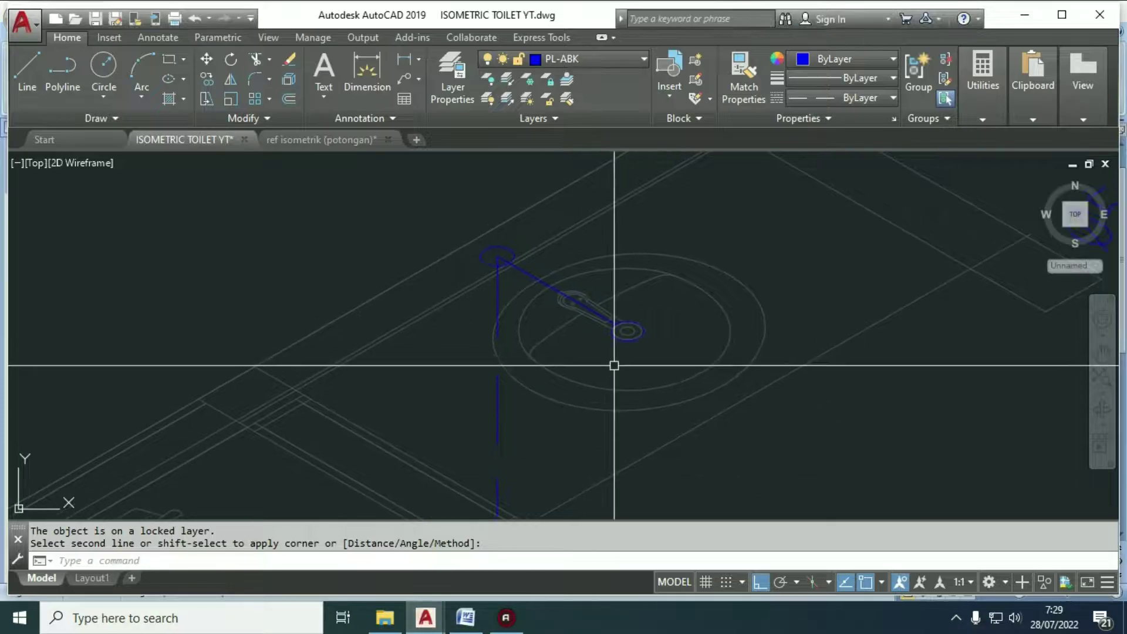
# Step: Copy the washbasin's connection pipe with both end circles 275 vertically upward
pyautogui.write('co')
pyautogui.press('Return')
pyautogui.click(448, 201)
pyautogui.click(710, 403)
pyautogui.press('Return')
pyautogui.click(809, 306)
pyautogui.write('275')
pyautogui.press('Return')
pyautogui.scroll(-6, 695, 352)
pyautogui.press('Escape')
pyautogui.scroll(6, 689, 342)
pyautogui.moveTo(690, 371); pyautogui.dragTo(692, 395, button='middle')
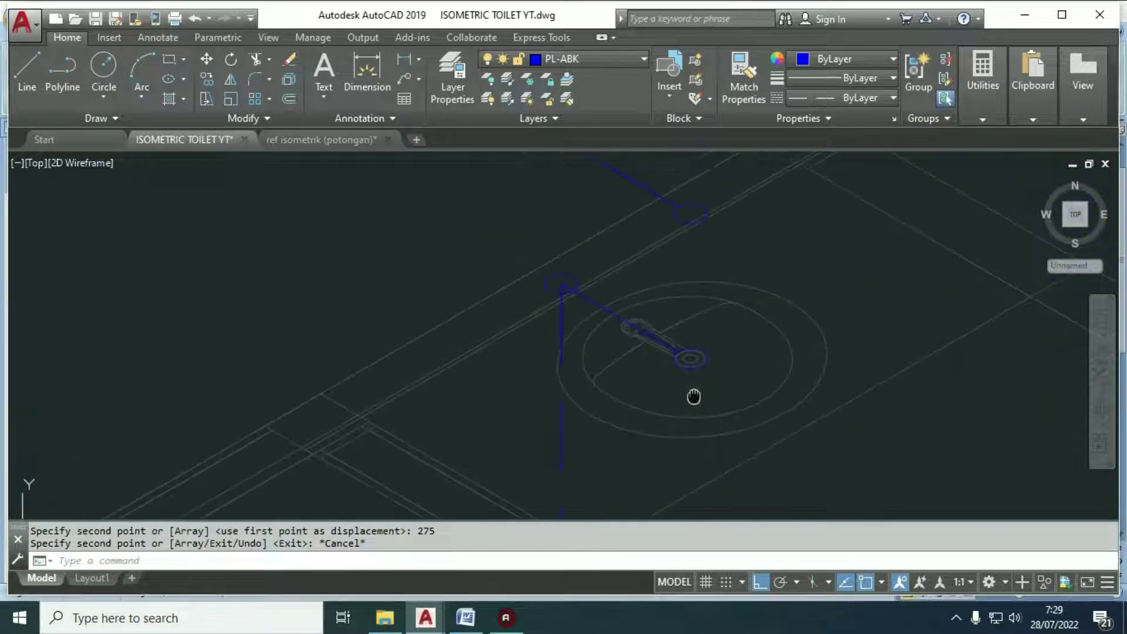
# Step: Erase the original floor-level connection pipe and its washbasin-side circle, keeping the circle at the vertical drop
pyautogui.press('Escape')
pyautogui.write('e')
pyautogui.press('Return')
pyautogui.click(707, 396)
pyautogui.click(667, 323)
pyautogui.moveTo(667, 322); pyautogui.dragTo(644, 427, button='middle')
pyautogui.press('Return')
pyautogui.scroll(3, 599, 278)
pyautogui.click(599, 278)
pyautogui.click(674, 338)
pyautogui.press('Escape')
pyautogui.press('Escape')
pyautogui.moveTo(596, 347); pyautogui.dragTo(610, 319, button='middle')
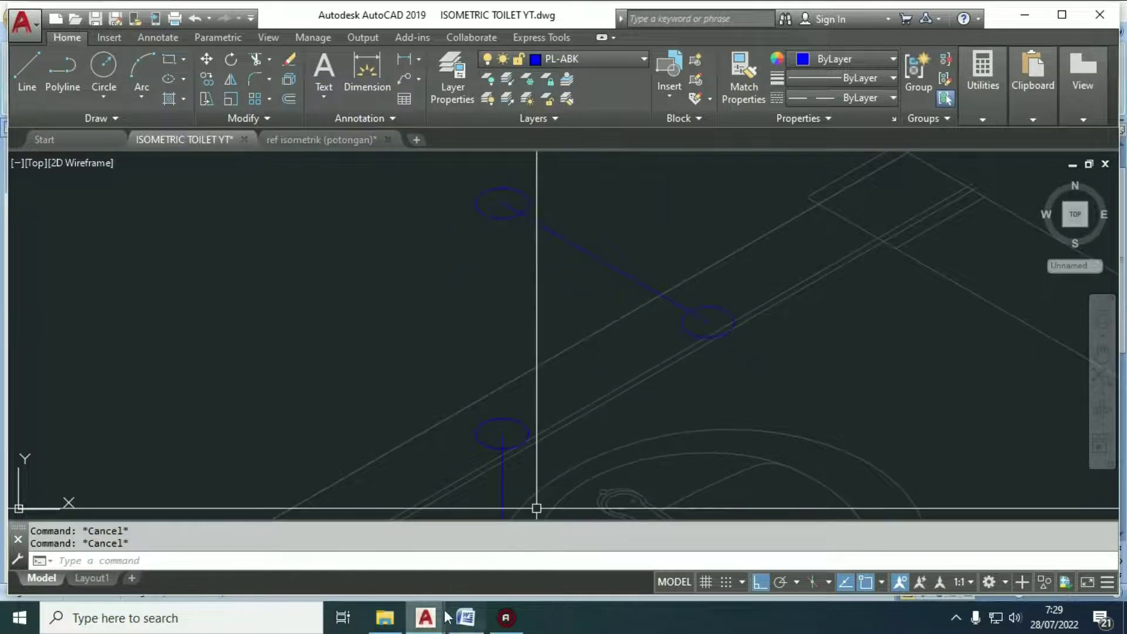
# Step: Examine the washbasin's trap and waste outlet in the ref isometrik (potongan) section, starting a distance measurement from the outlet at the wall
pyautogui.moveTo(434, 617)
pyautogui.click(522, 545)
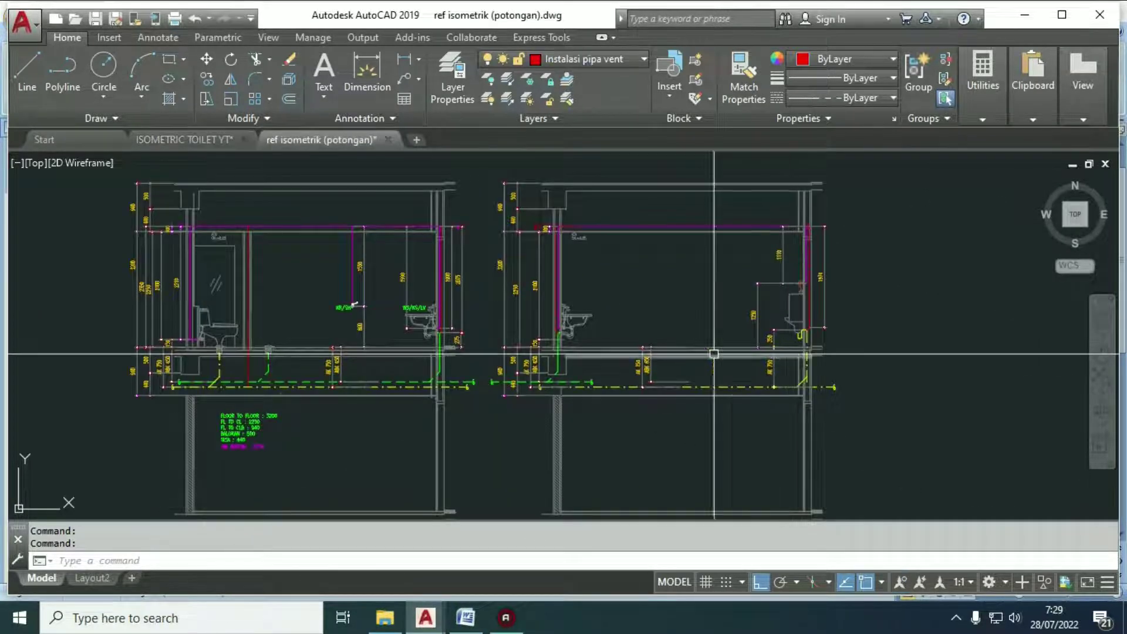
pyautogui.scroll(10, 442, 348)
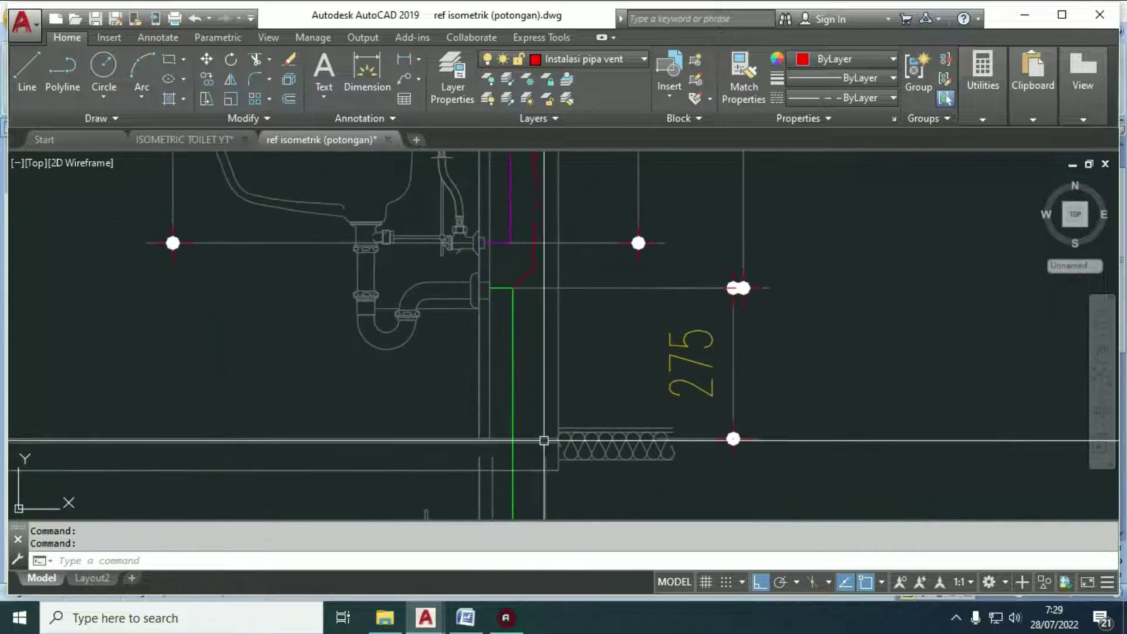
pyautogui.moveTo(462, 279); pyautogui.dragTo(509, 341, button='middle')
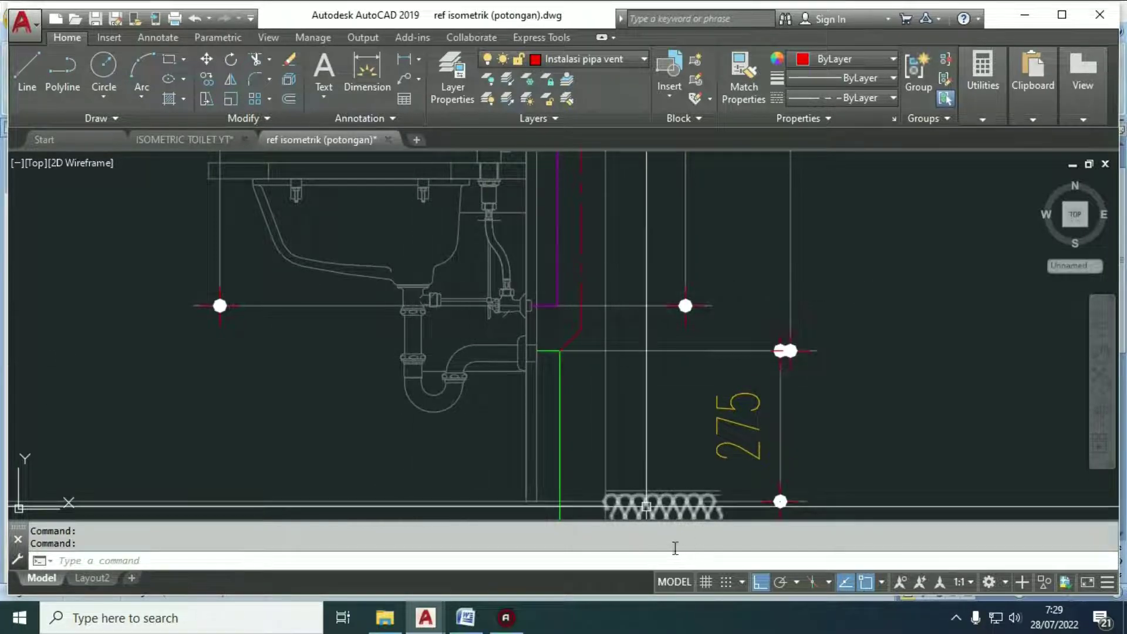
pyautogui.write('di')
pyautogui.press('Return')
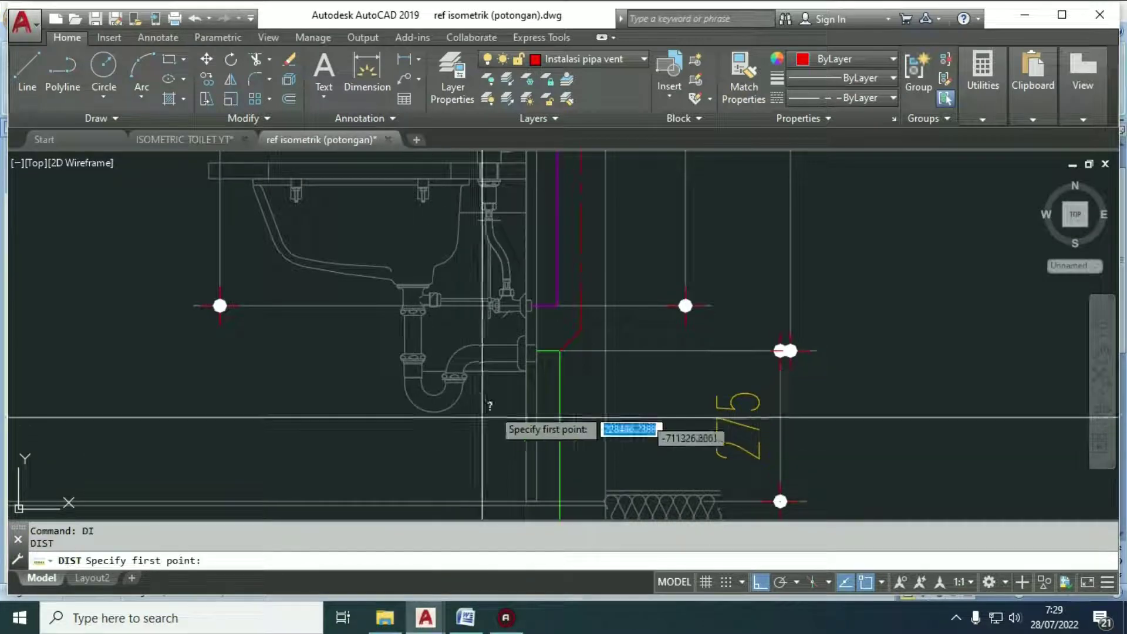
pyautogui.scroll(4, 536, 353)
pyautogui.click(538, 350)
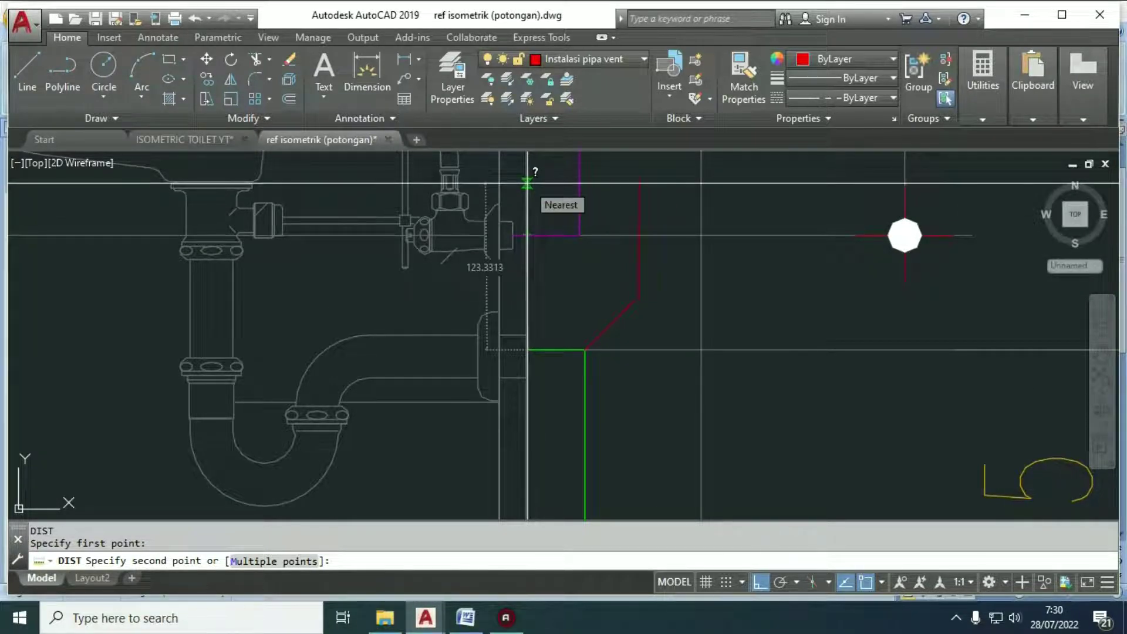
pyautogui.moveTo(420, 623)
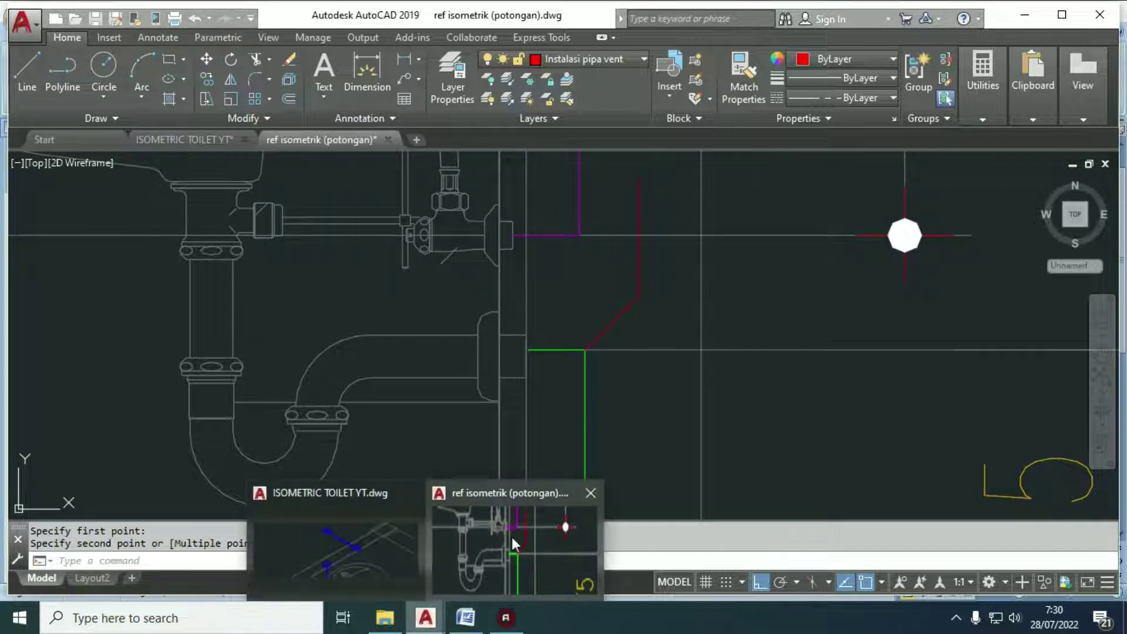
# Step: Back in ISOMETRIC TOILET YT.dwg, copy the raised connection pipe and its circles 100 downward and 125 upward
pyautogui.click(353, 540)
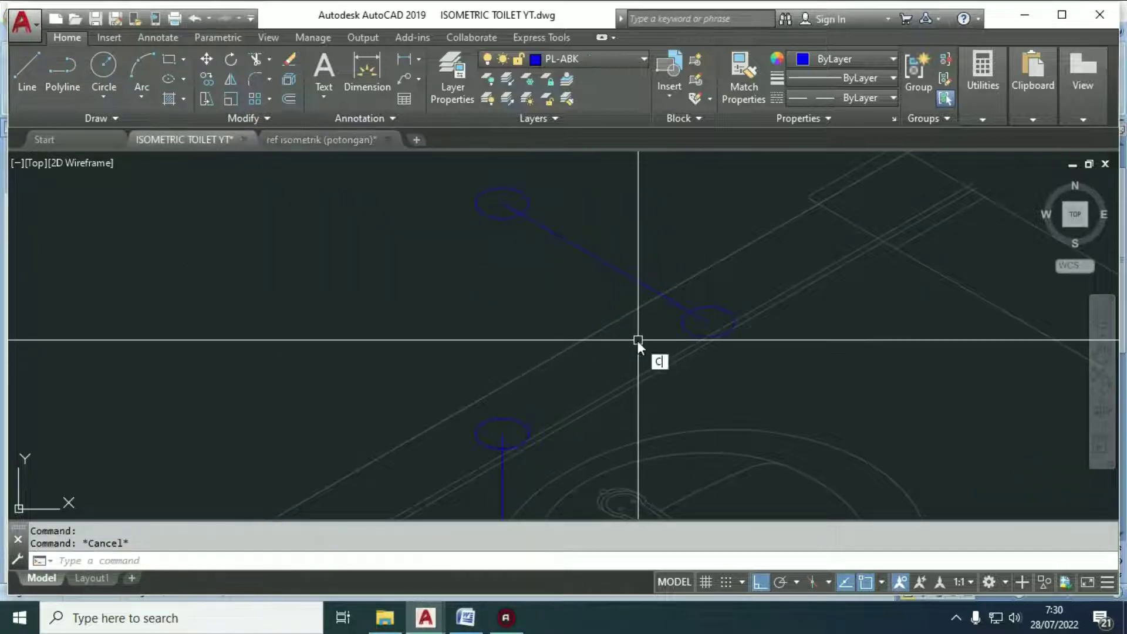
pyautogui.click(462, 167)
pyautogui.click(742, 377)
pyautogui.press('Return')
pyautogui.click(825, 326)
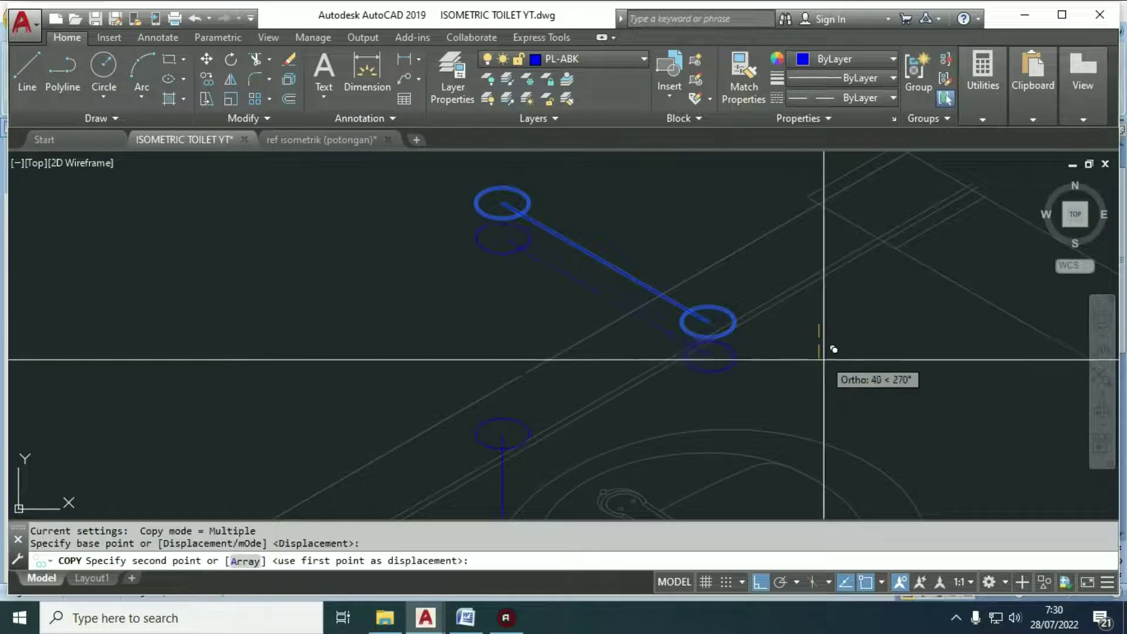
pyautogui.write('100')
pyautogui.press('Return')
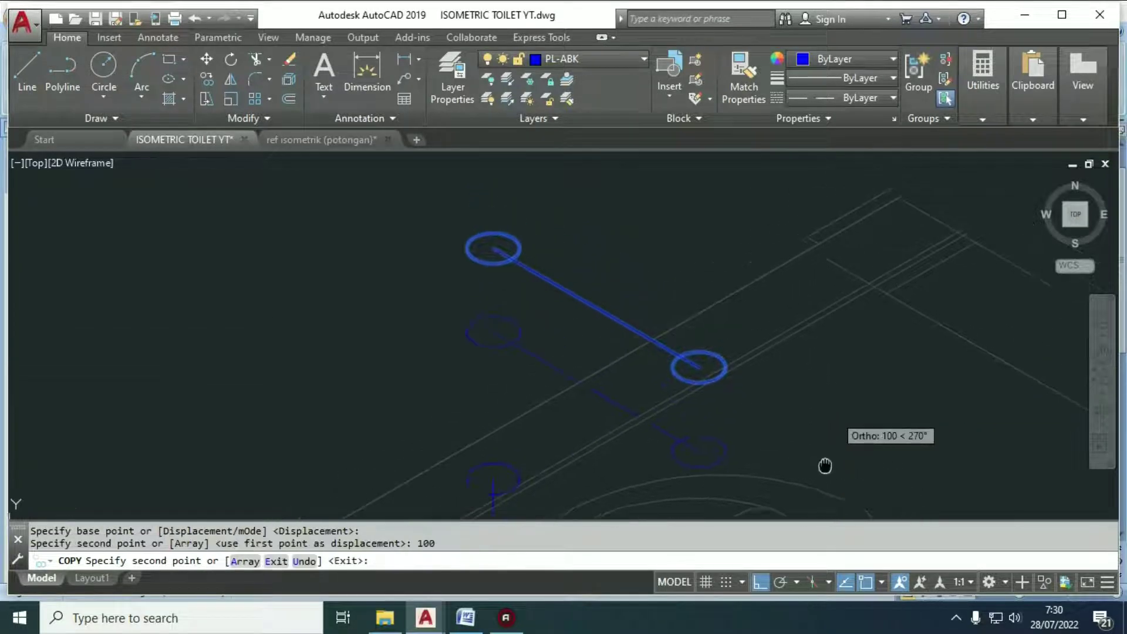
pyautogui.write('125')
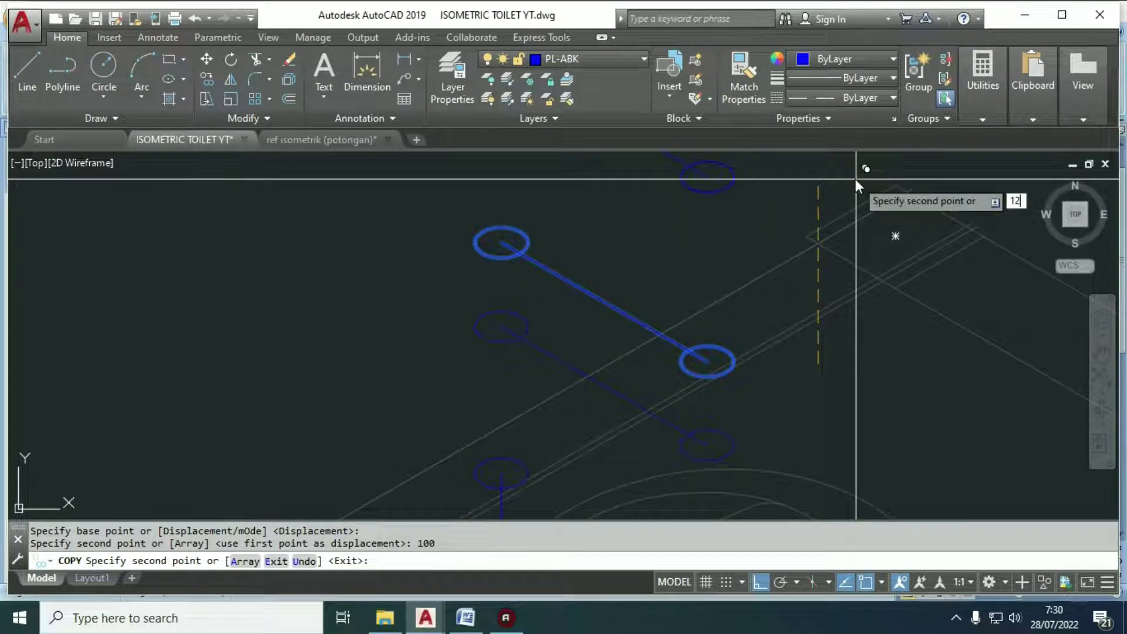
pyautogui.press('Return')
pyautogui.press('Return')
pyautogui.scroll(-3, 820, 245)
pyautogui.press('Escape')
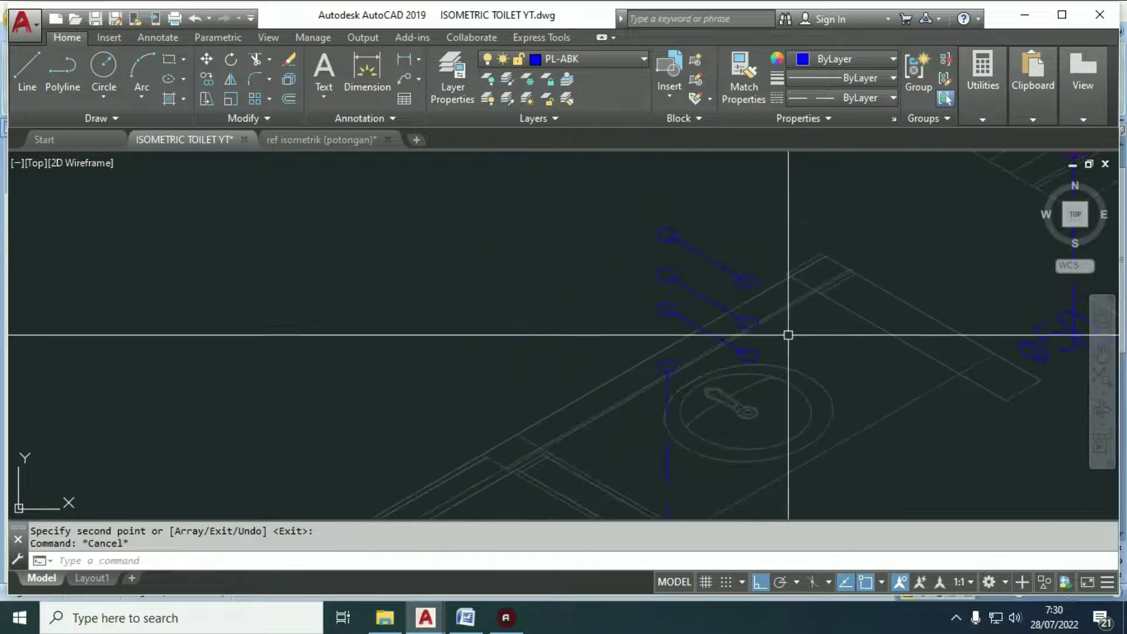
# Step: Draw a vertical line through the washbasin-side circle centres, from the uppermost connection pipe to the lowest
pyautogui.moveTo(783, 338); pyautogui.dragTo(785, 322, button='middle')
pyautogui.write('l')
pyautogui.press('Return')
pyautogui.scroll(3, 769, 300)
pyautogui.click(721, 215)
pyautogui.click(721, 402)
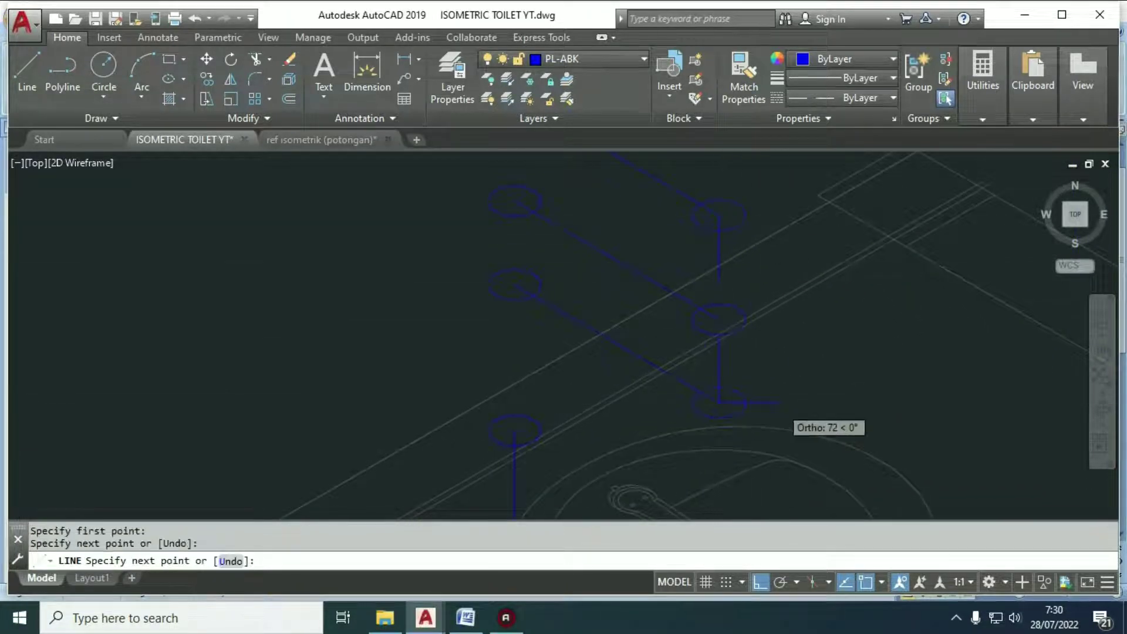
pyautogui.press('Return')
# Step: Draw vertical lines between the midpoints of the two lower connection pipes and from the middle pipe's wall-side end to the drop
pyautogui.press('Return')
pyautogui.scroll(-4, 779, 405)
pyautogui.click(720, 351)
pyautogui.scroll(4, 722, 355)
pyautogui.click(709, 406)
pyautogui.press('Return')
pyautogui.press('Return')
pyautogui.scroll(-4, 603, 272)
pyautogui.click(605, 271)
pyautogui.scroll(5, 608, 270)
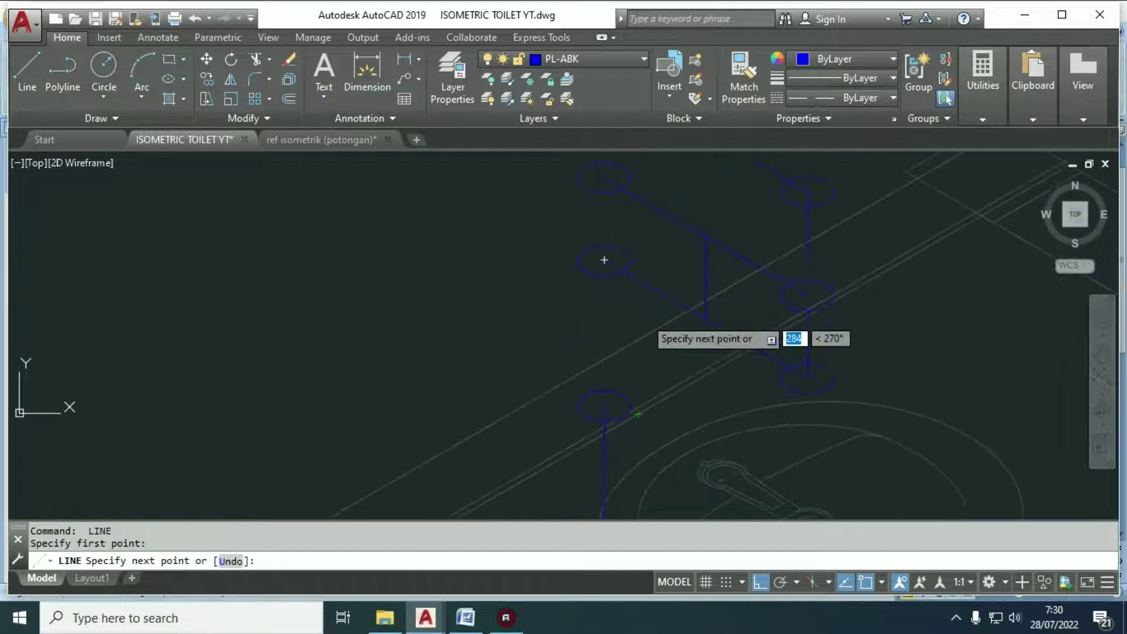
pyautogui.press('Escape')
# Step: Erase the uppermost connection line and the copied pipes' end circles, except the uppermost washbasin-side circle
pyautogui.write('E')
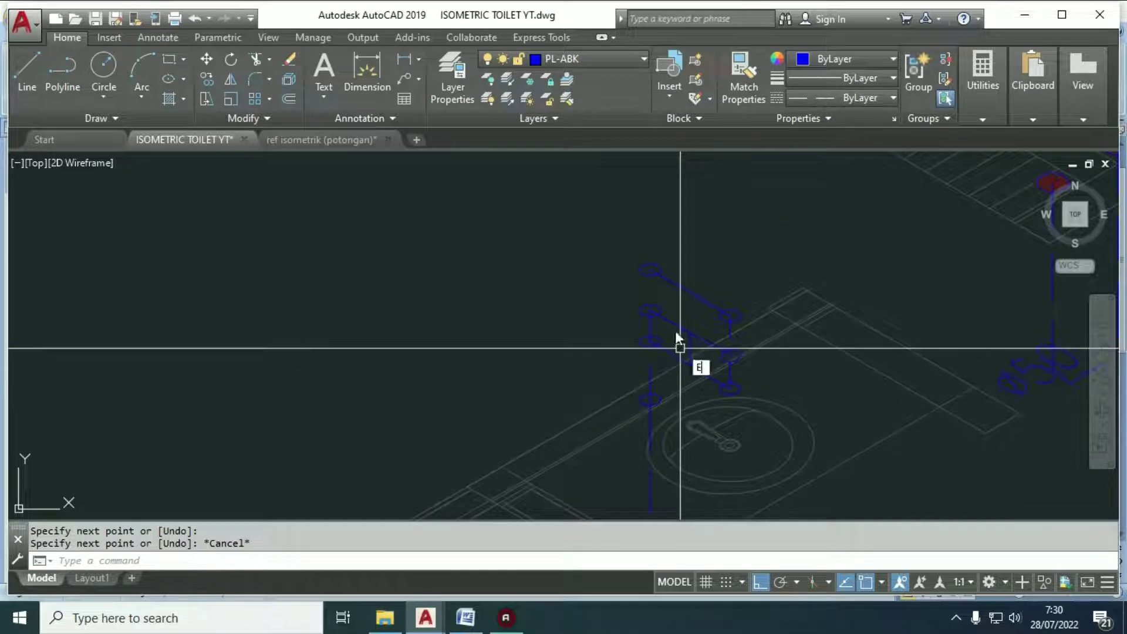
pyautogui.click(607, 224)
pyautogui.click(675, 355)
pyautogui.scroll(5, 715, 347)
pyautogui.click(715, 326)
pyautogui.click(800, 477)
pyautogui.press('Return')
pyautogui.scroll(-3, 802, 356)
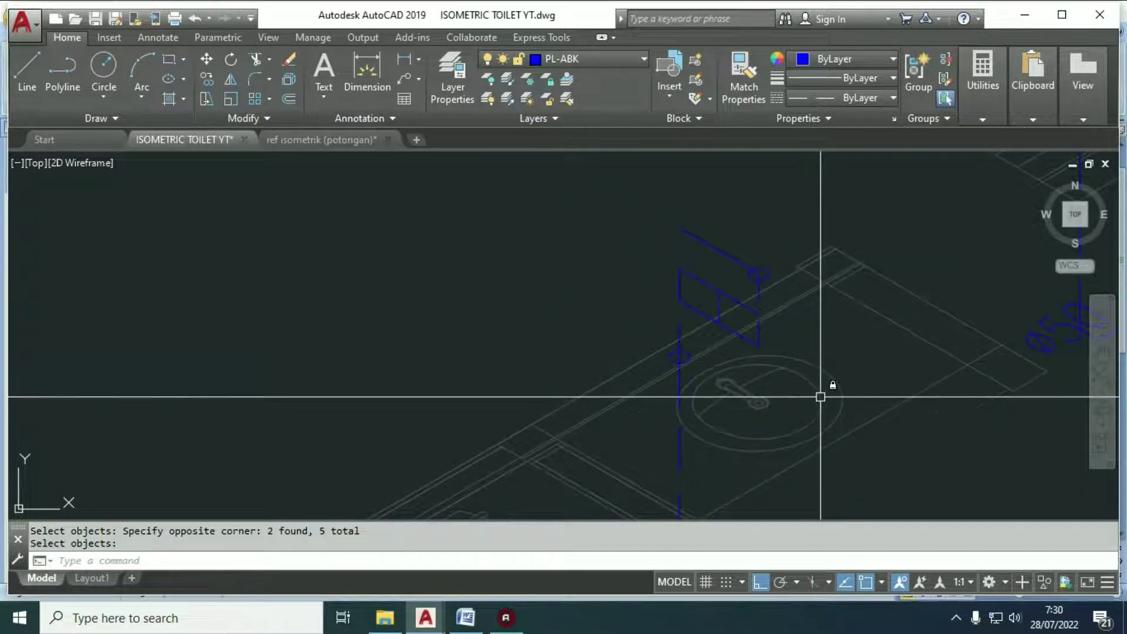
pyautogui.click(739, 270)
pyautogui.click(714, 236)
pyautogui.press('space')
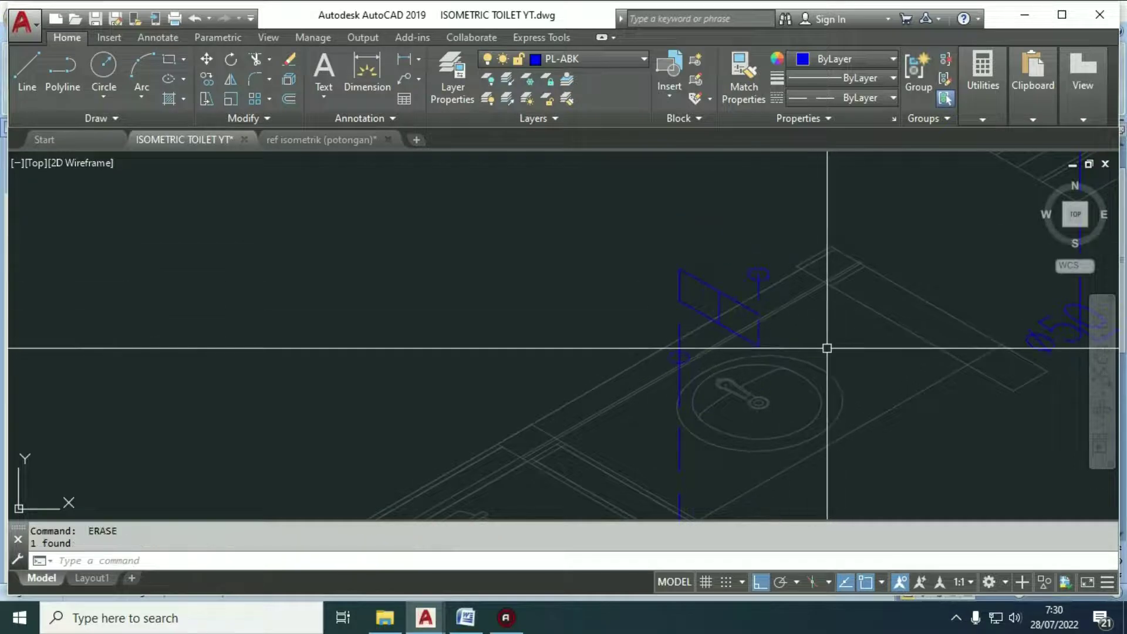
# Step: Fillet the corner between the lowest connection pipe and the washbasin-side vertical line with radius 25
pyautogui.write('f')
pyautogui.press('space')
pyautogui.write('r')
pyautogui.press('space')
pyautogui.write('25')
pyautogui.press('Return')
pyautogui.scroll(5, 819, 359)
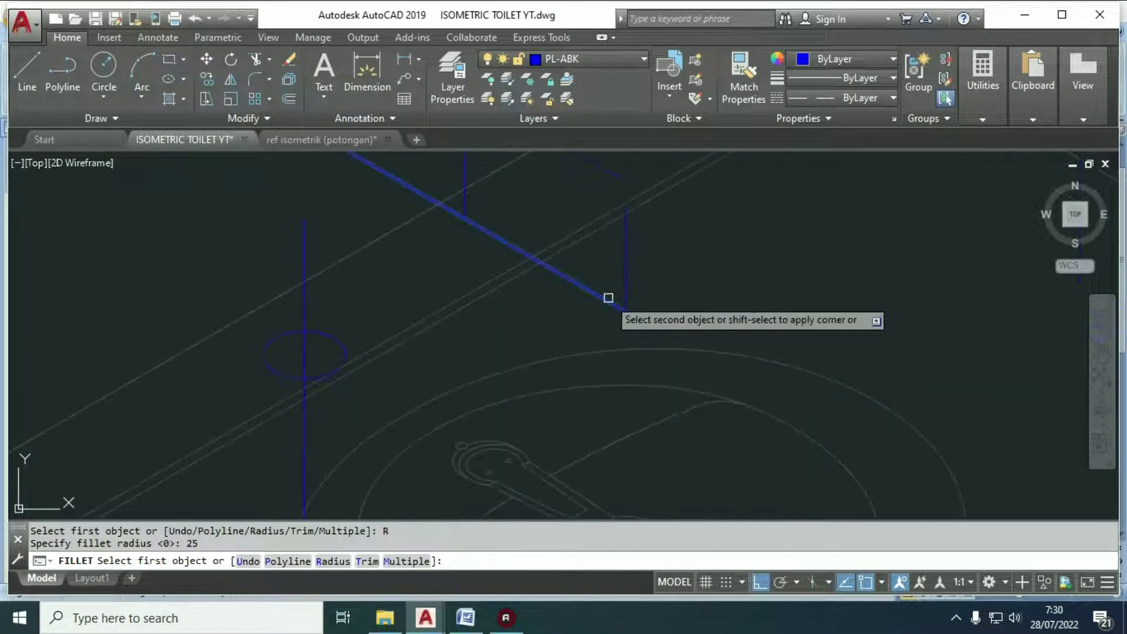
pyautogui.click(609, 299)
pyautogui.click(623, 248)
pyautogui.scroll(-4, 624, 250)
pyautogui.moveTo(648, 288); pyautogui.dragTo(703, 335, button='middle')
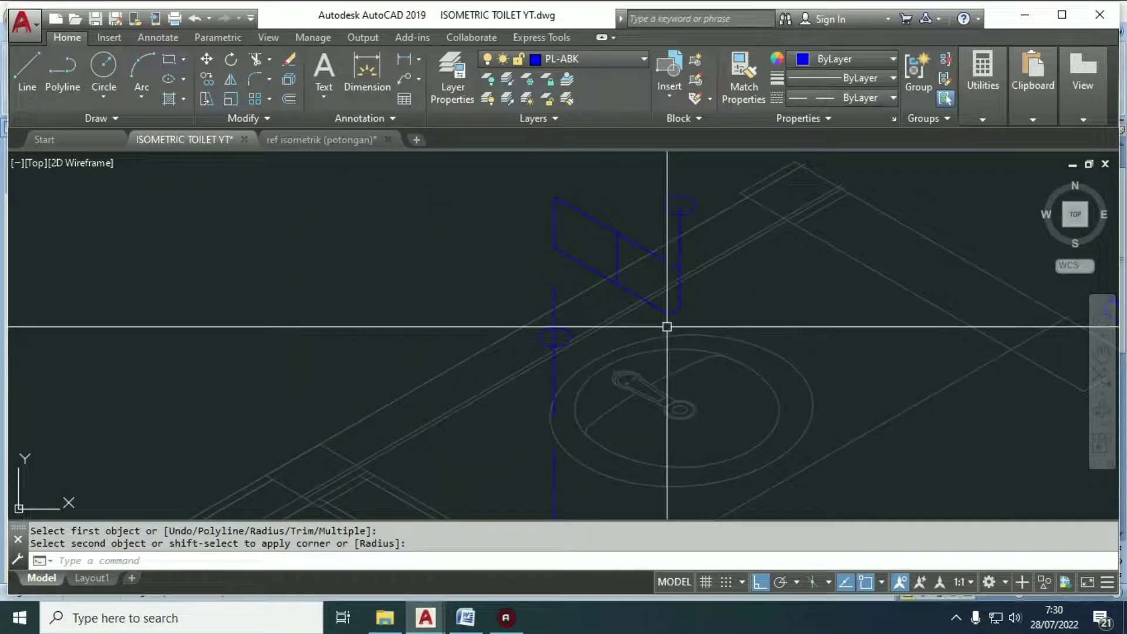
# Step: Fillet the trap's remaining corners with radius 25: both ends of the short middle vertical and the middle pipe's corner with the drop
pyautogui.press('space')
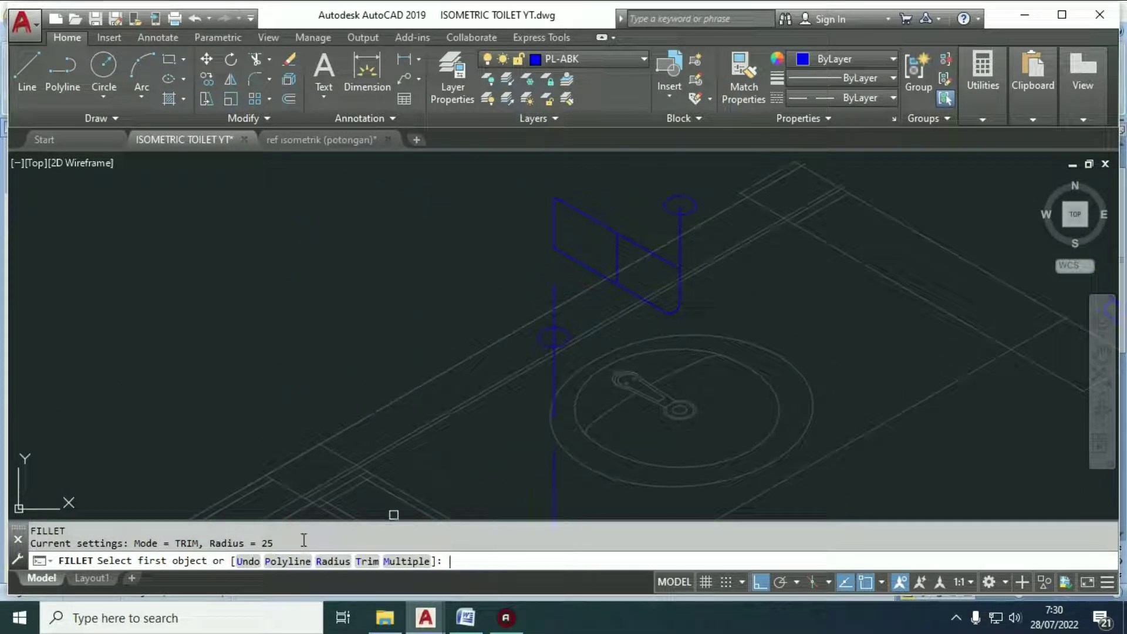
pyautogui.write('M')
pyautogui.press('Return')
pyautogui.click(626, 290)
pyautogui.click(617, 248)
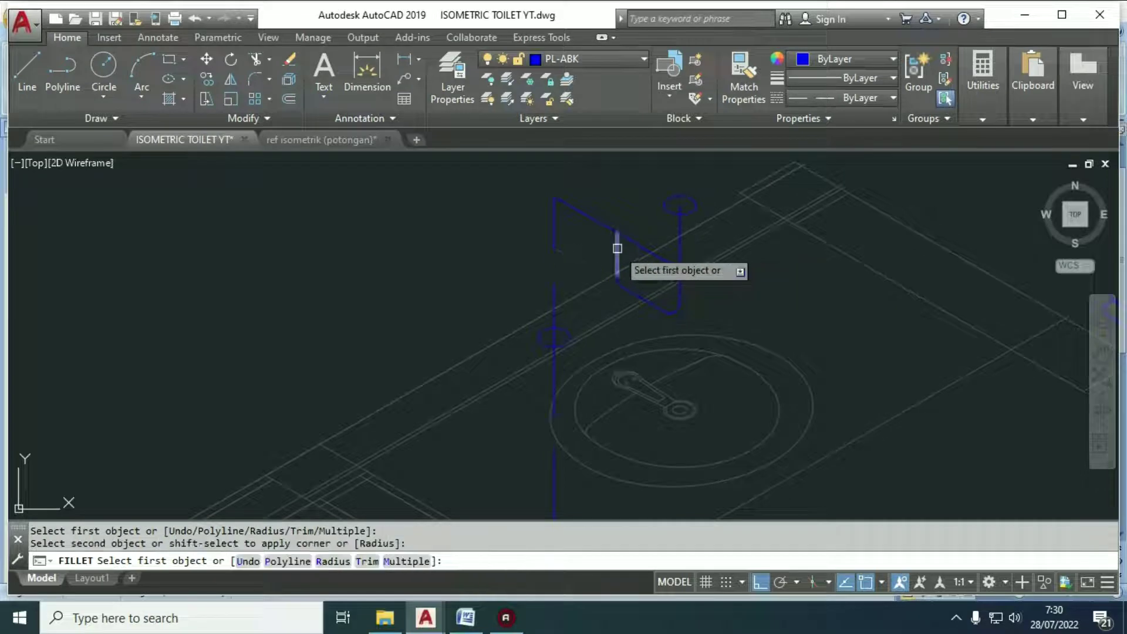
pyautogui.click(594, 222)
pyautogui.click(613, 247)
pyautogui.click(587, 220)
pyautogui.click(554, 242)
pyautogui.scroll(-2, 637, 238)
pyautogui.moveTo(674, 297); pyautogui.dragTo(662, 312, button='middle')
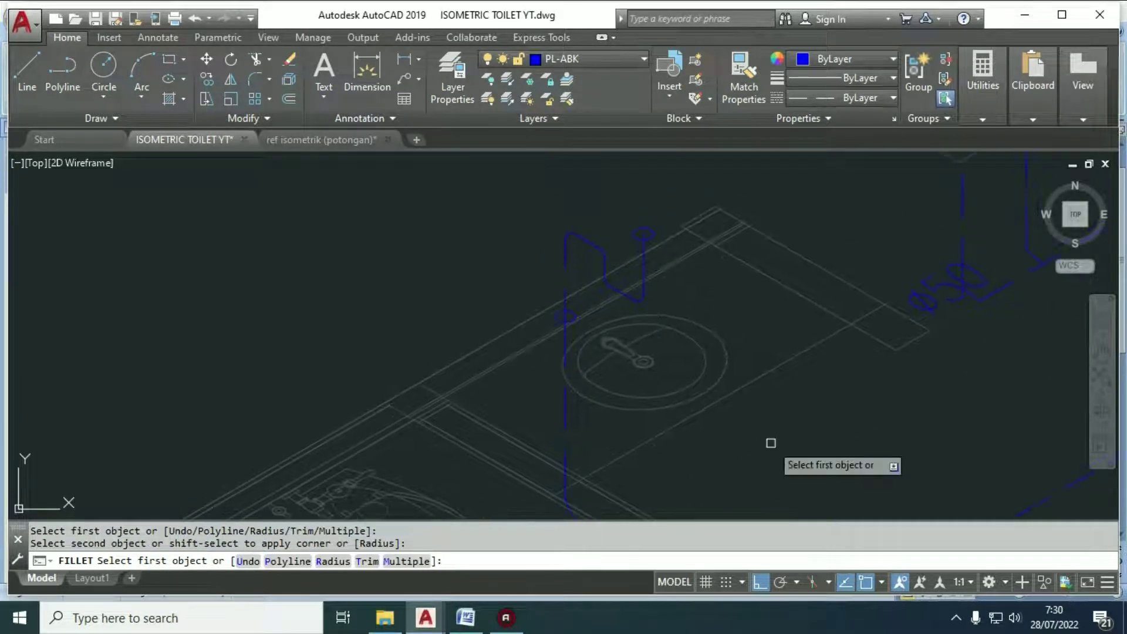
# Step: Trim the drop line inside the wall-side circle, using the circle as the cutting edge
pyautogui.press('Return')
pyautogui.write('ts or')
pyautogui.press('Return')
pyautogui.scroll(3, 574, 306)
pyautogui.scroll(-5, 589, 317)
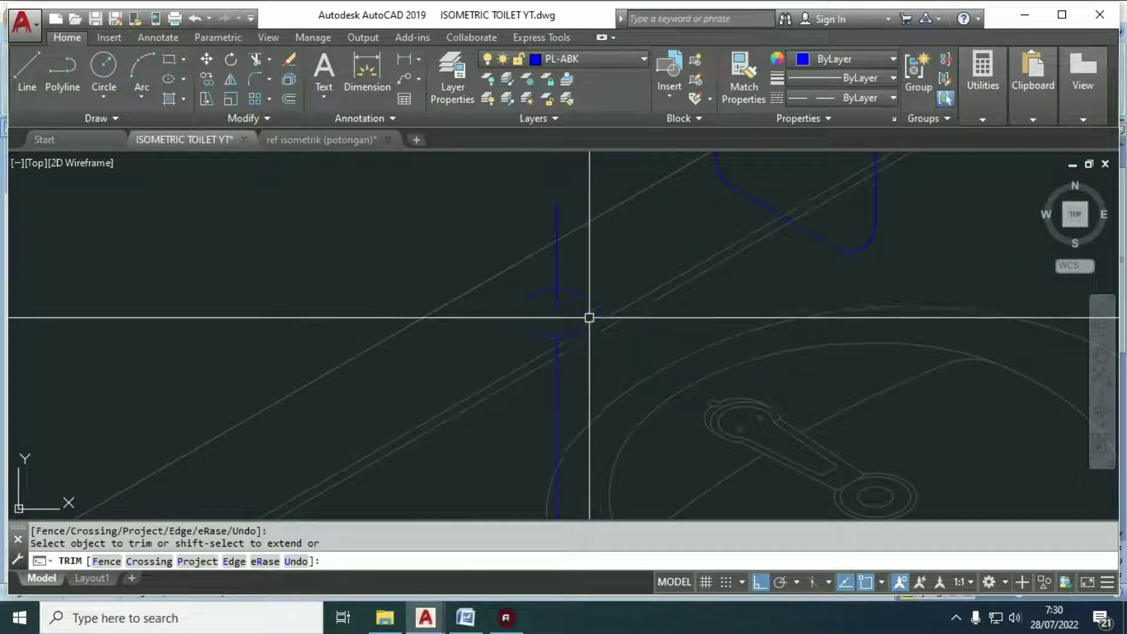
pyautogui.scroll(2, 734, 360)
pyautogui.moveTo(734, 368)
pyautogui.mouseDown(button='middle')
pyautogui.moveTo(697, 350)
pyautogui.moveTo(689, 457)
pyautogui.moveTo(709, 272)
pyautogui.moveTo(757, 362)
pyautogui.moveTo(585, 331)
pyautogui.moveTo(561, 340)
pyautogui.mouseUp(button='middle')
pyautogui.scroll(-5, 701, 358)
pyautogui.moveTo(866, 430)
pyautogui.mouseDown(button='middle')
pyautogui.moveTo(816, 337)
pyautogui.moveTo(763, 402)
pyautogui.mouseUp(button='middle')
pyautogui.scroll(-2, 780, 334)
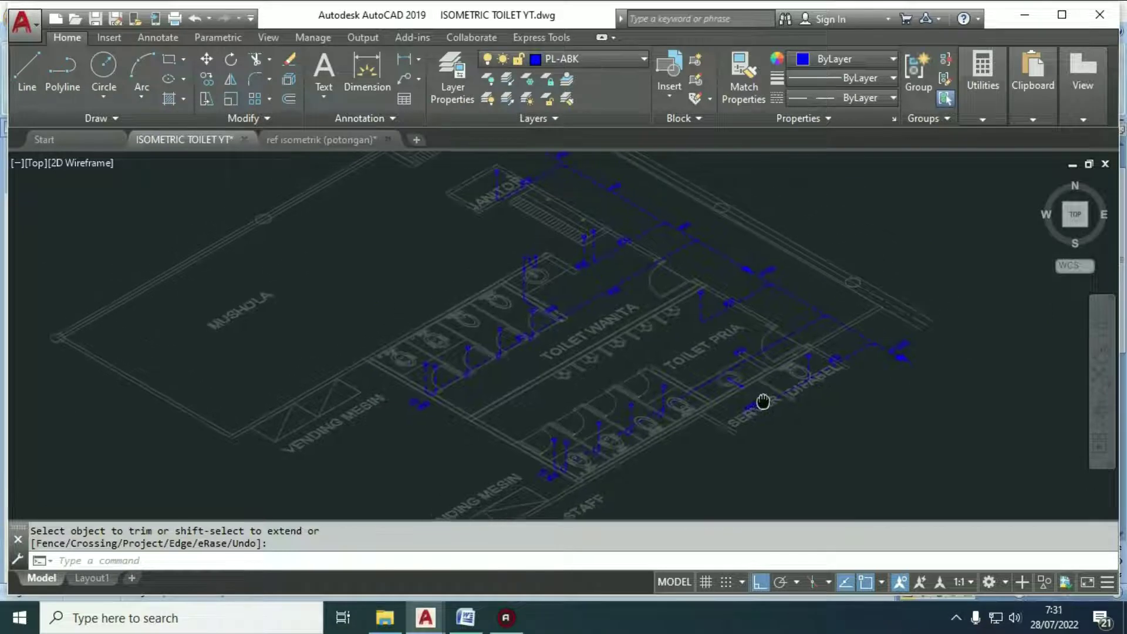
# Step: Draw a 650 line straight down from the wall-side circle's centre at the Toilet Pria washbasin
pyautogui.scroll(3, 766, 388)
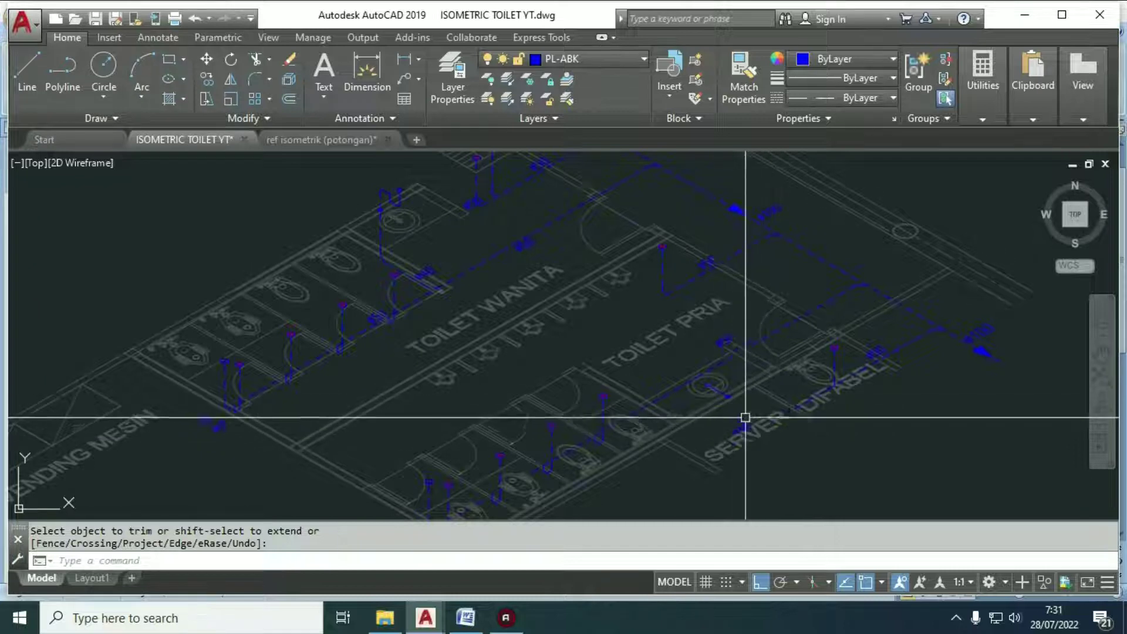
pyautogui.scroll(5, 746, 417)
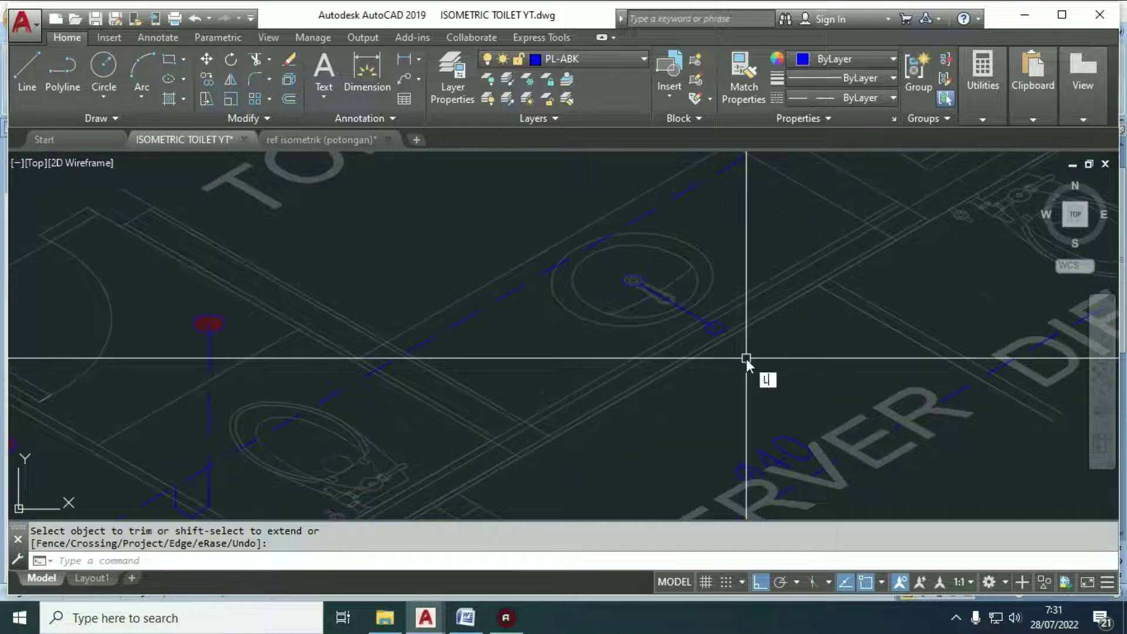
pyautogui.scroll(2, 746, 358)
pyautogui.press('Escape')
pyautogui.write('l')
pyautogui.press('Return')
pyautogui.click(707, 307)
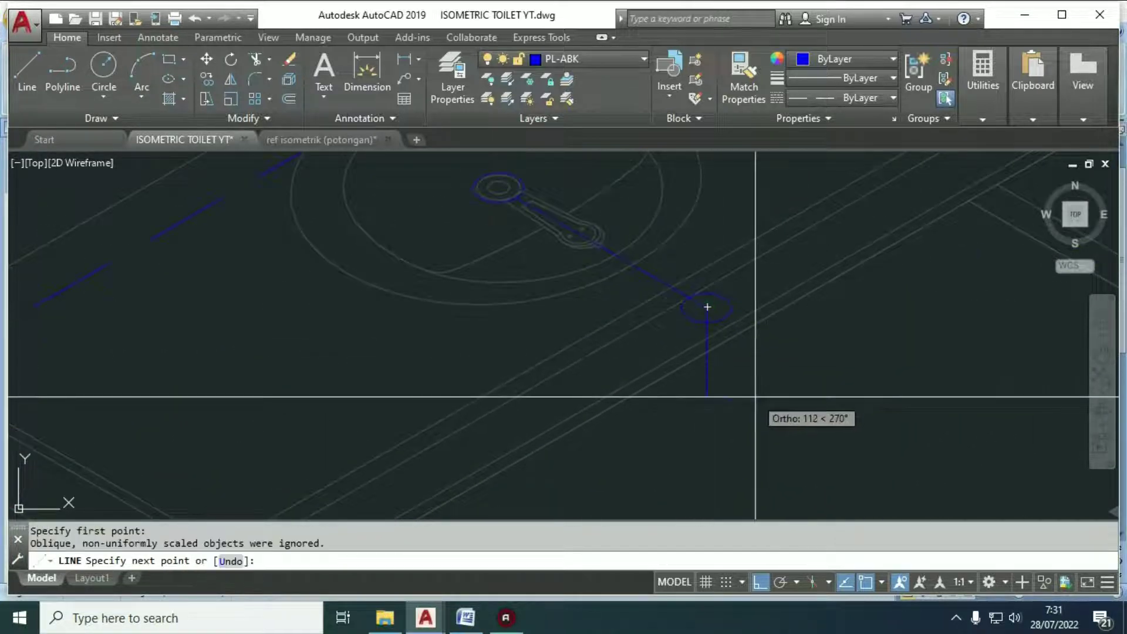
pyautogui.write('650')
pyautogui.press('Return')
pyautogui.press('Return')
# Step: Chamfer the corner between the new drop and the Ø40 pipe by the SERVER label with both distances 75
pyautogui.scroll(-3, 707, 271)
pyautogui.moveTo(707, 271)
pyautogui.mouseDown(button='middle')
pyautogui.moveTo(725, 362)
pyautogui.moveTo(706, 399)
pyautogui.mouseUp(button='middle')
pyautogui.press('Escape')
pyautogui.scroll(4, 702, 363)
pyautogui.click(720, 337)
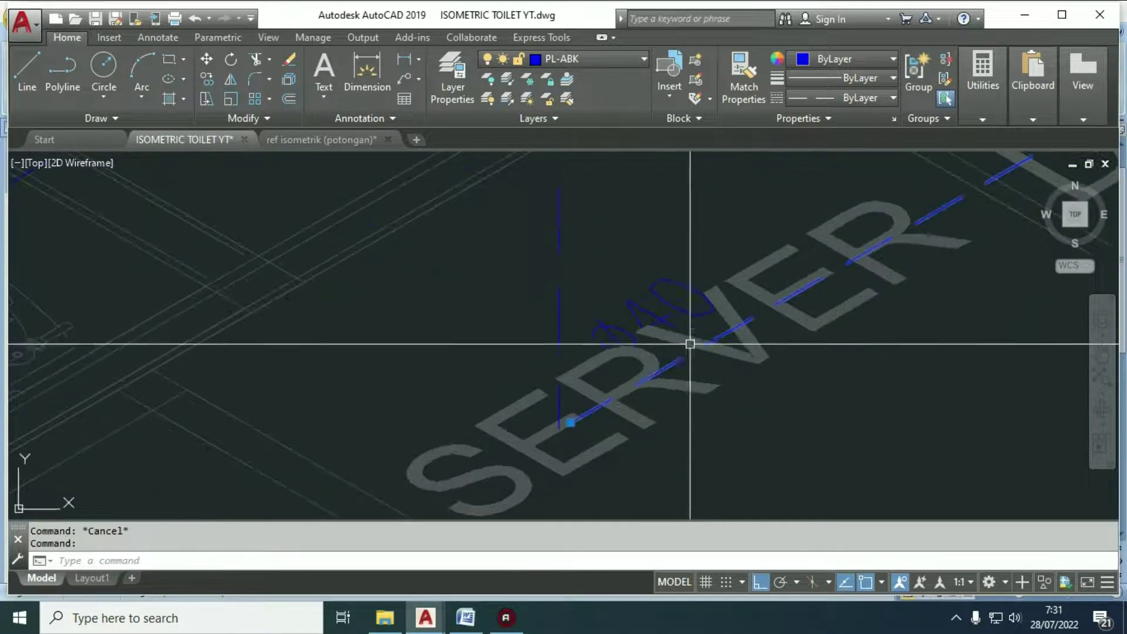
pyautogui.scroll(-4, 547, 396)
pyautogui.press('Escape')
pyautogui.write('cha')
pyautogui.press('Return')
pyautogui.scroll(2, 574, 416)
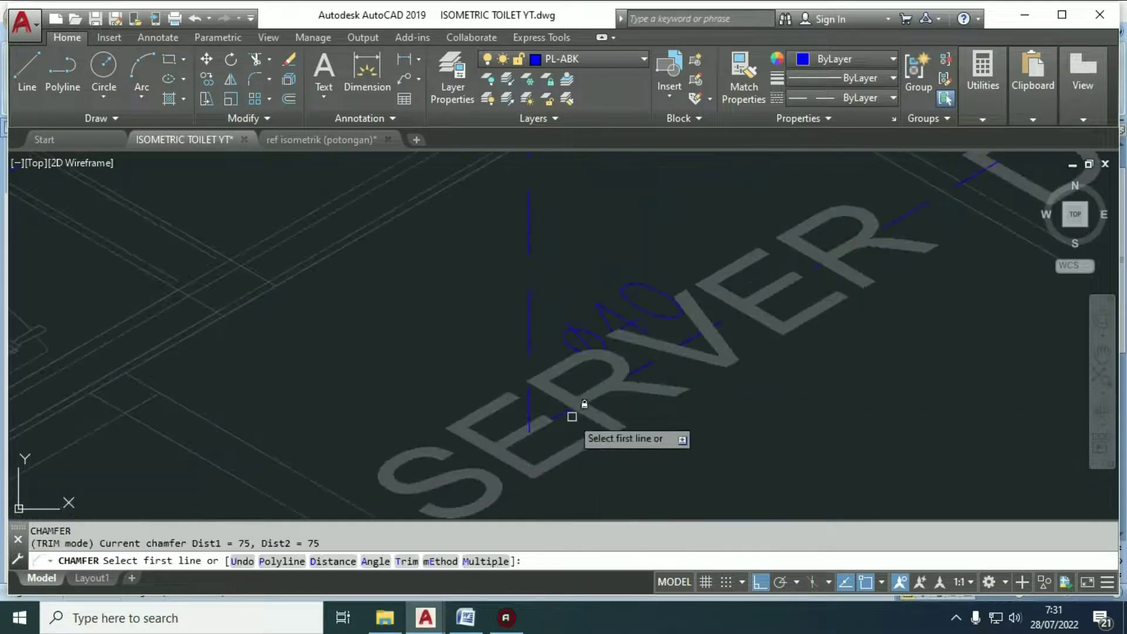
pyautogui.click(565, 416)
pyautogui.scroll(-4, 587, 411)
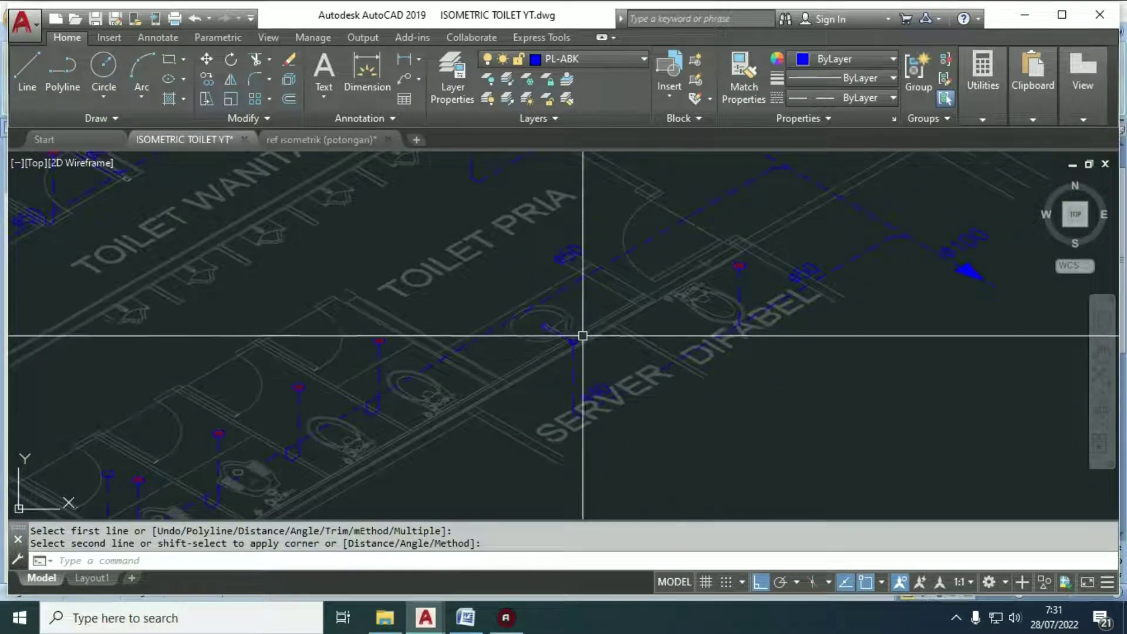
pyautogui.scroll(3, 577, 368)
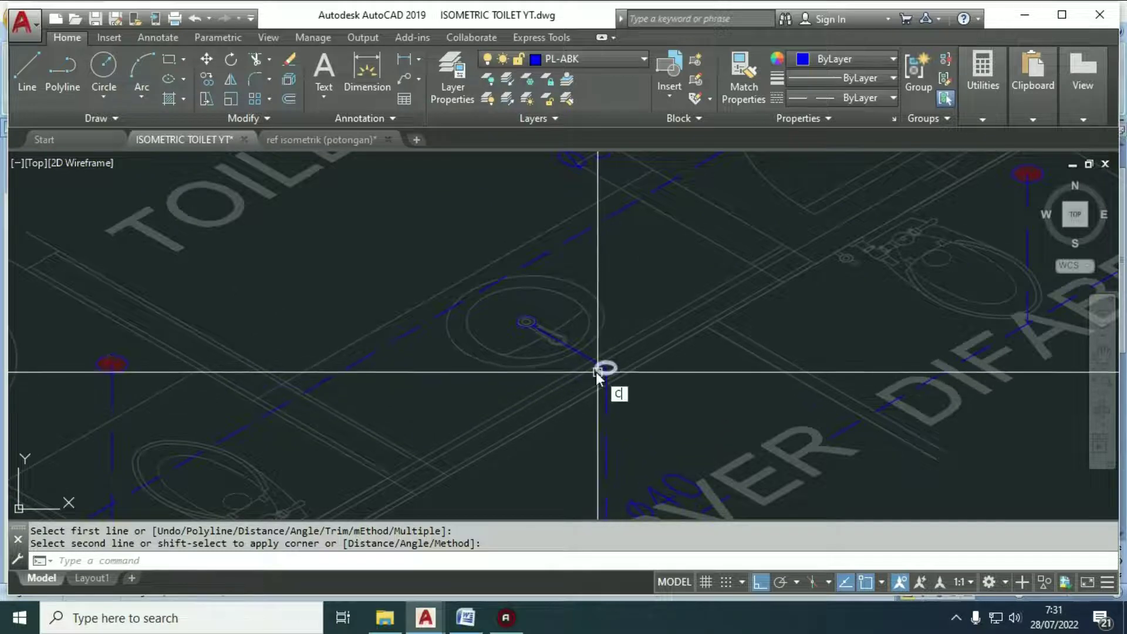
pyautogui.press('Escape')
pyautogui.write('co')
pyautogui.press('Return')
pyautogui.click(649, 395)
pyautogui.press('Return')
pyautogui.click(695, 411)
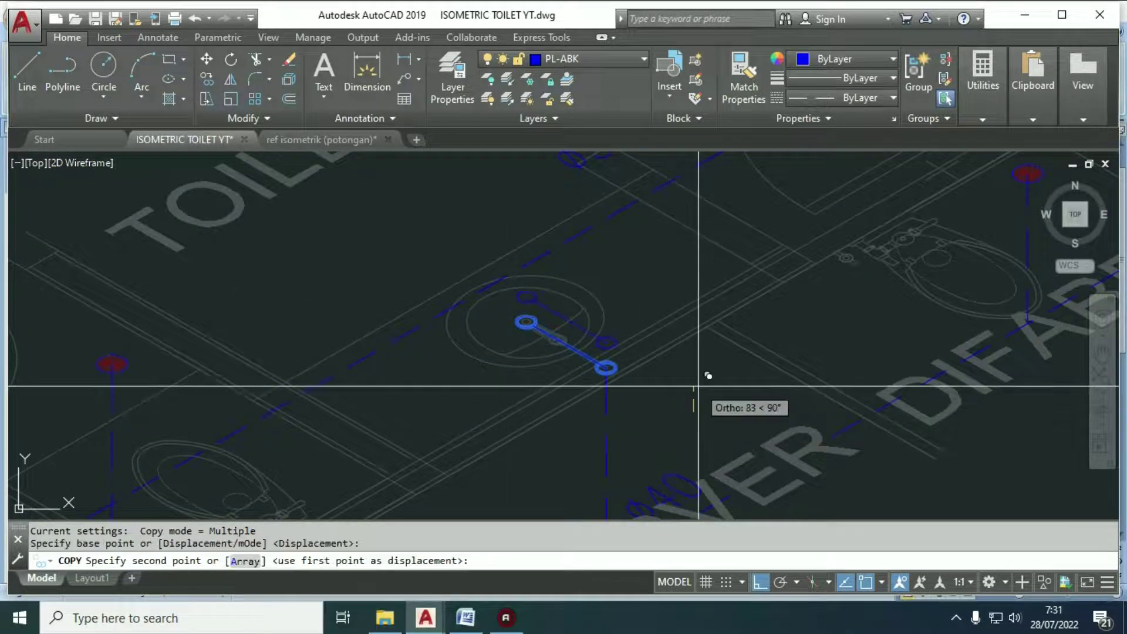
pyautogui.press('Escape')
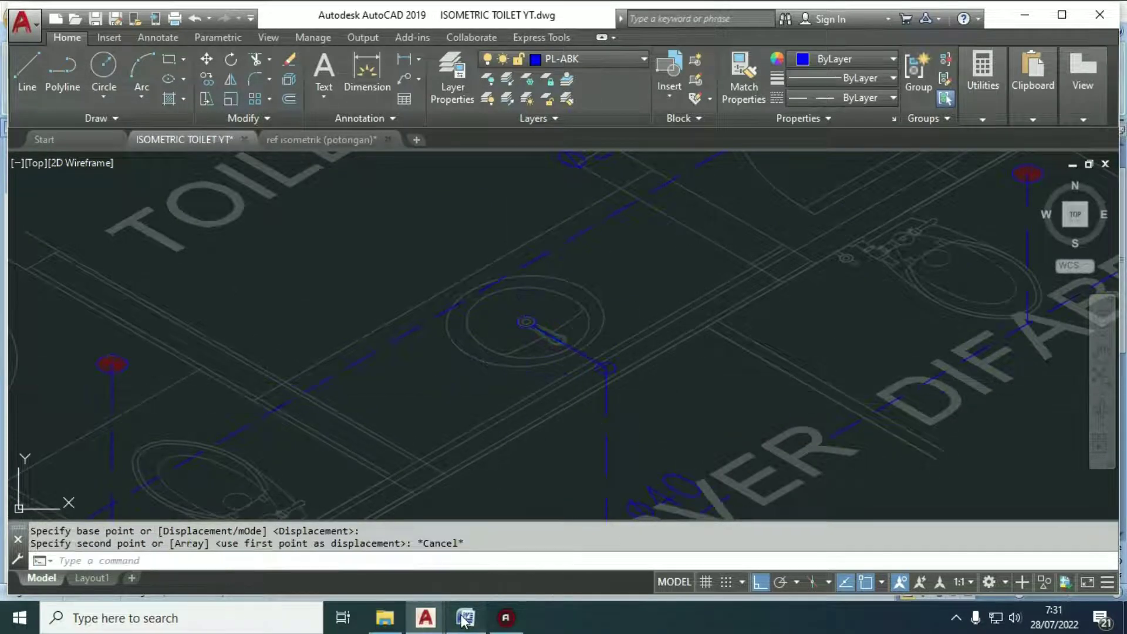
# Step: Look up the WS-to-pipe distance in the Word document, and copy the Toilet Pria washbasin's connection pipe and end circles 275 straight up
pyautogui.click(464, 618)
pyautogui.moveTo(427, 627)
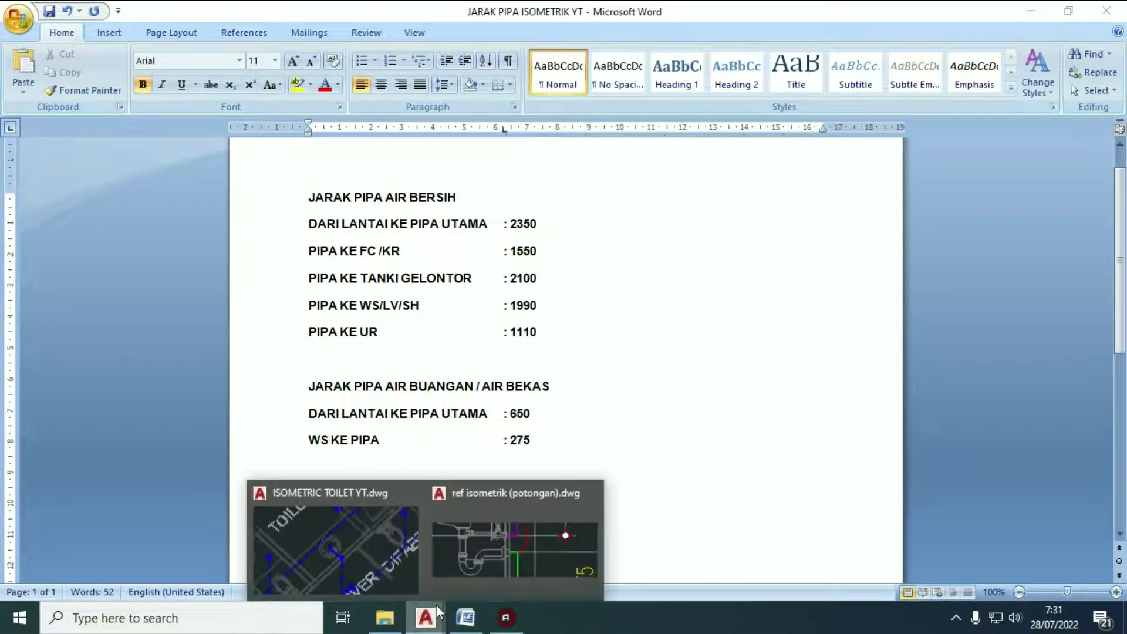
pyautogui.click(346, 555)
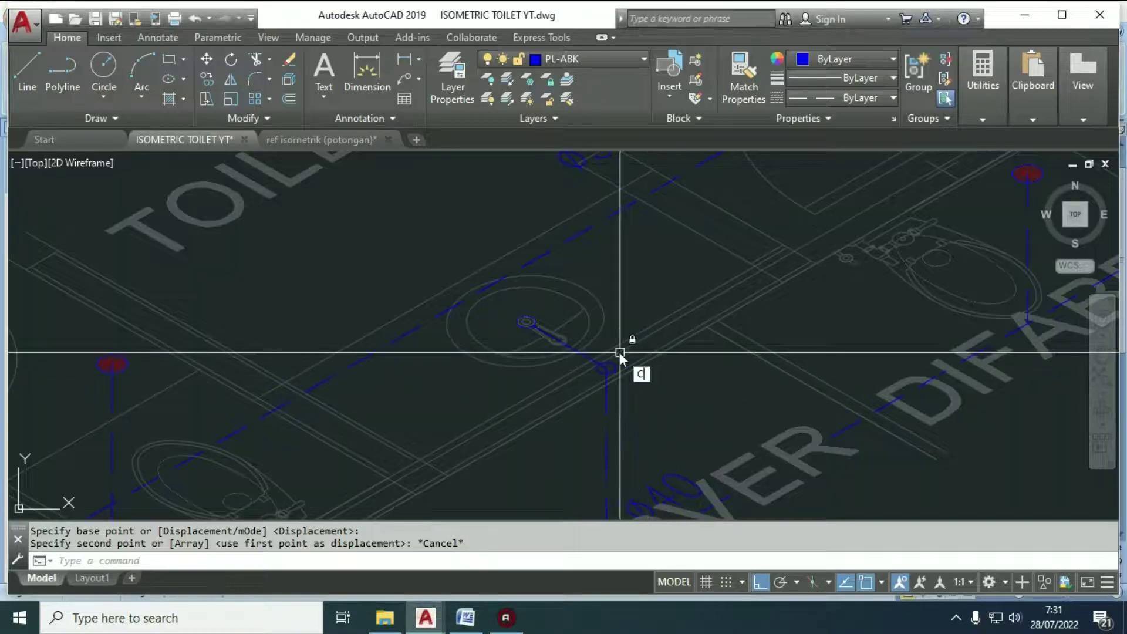
pyautogui.write('co')
pyautogui.press('Return')
pyautogui.click(504, 314)
pyautogui.click(658, 393)
pyautogui.press('Return')
pyautogui.click(685, 405)
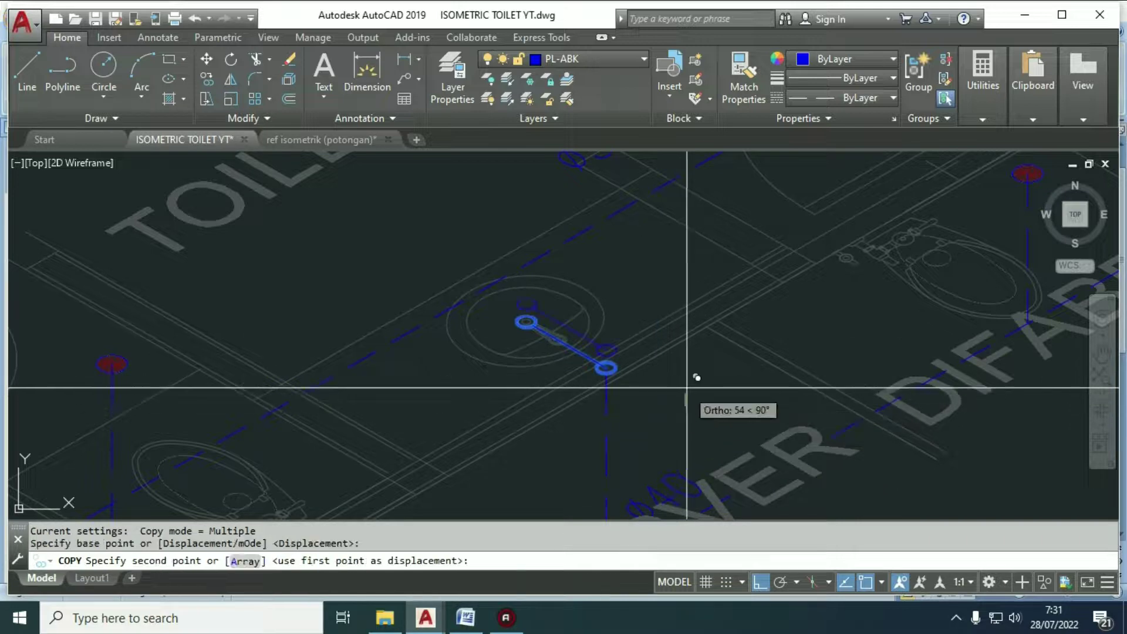
pyautogui.write('275')
pyautogui.press('Return')
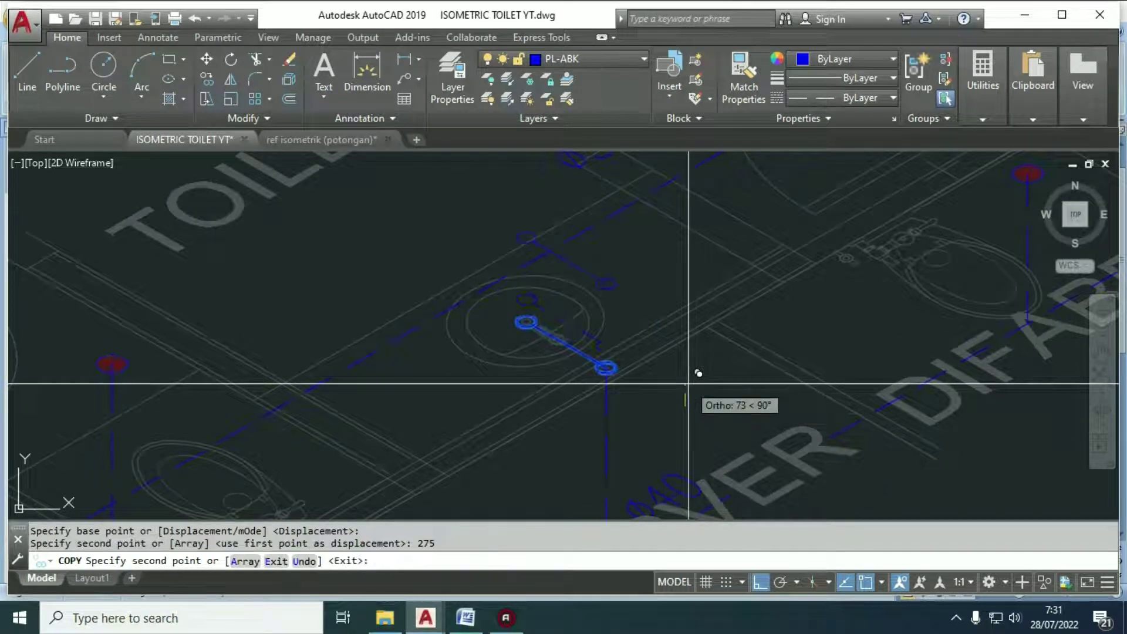
pyautogui.press('Return')
pyautogui.moveTo(607, 265); pyautogui.dragTo(609, 279, button='middle')
pyautogui.write('co')
pyautogui.press('Return')
pyautogui.click(501, 209)
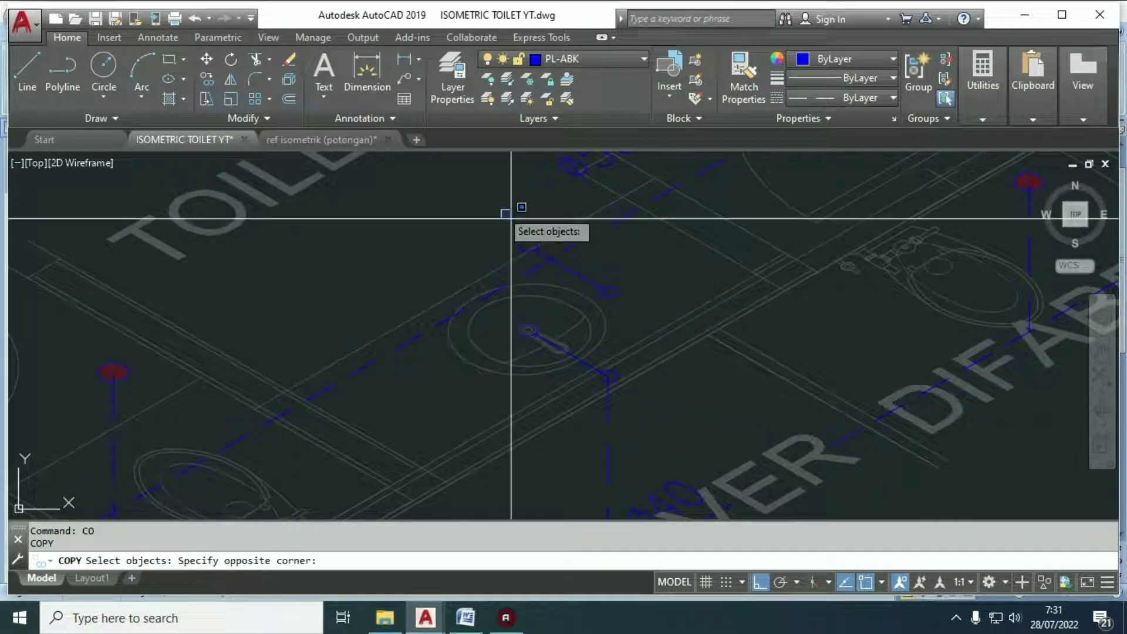
pyautogui.press('Escape')
pyautogui.scroll(4, 538, 236)
pyautogui.press('Escape')
pyautogui.click(550, 284)
pyautogui.click(552, 283)
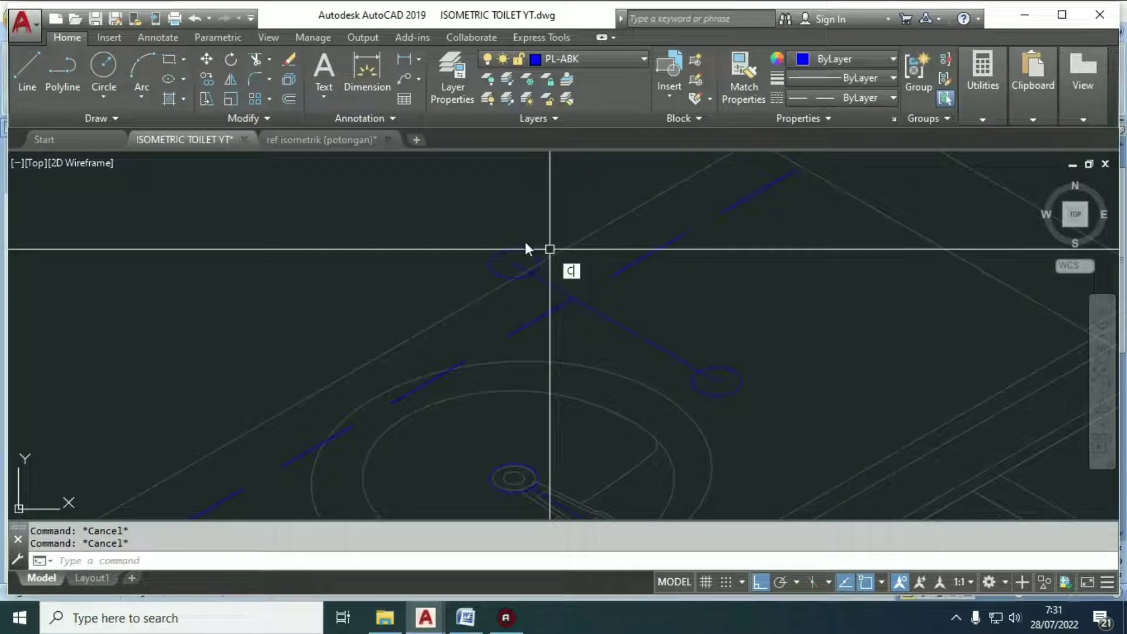
# Step: Copy the raised connection pipe and its end circles straight down twice to form the trap's middle and lowest pipes
pyautogui.write('o')
pyautogui.press('Return')
pyautogui.click(438, 214)
pyautogui.click(805, 377)
pyautogui.press('Return')
pyautogui.click(836, 335)
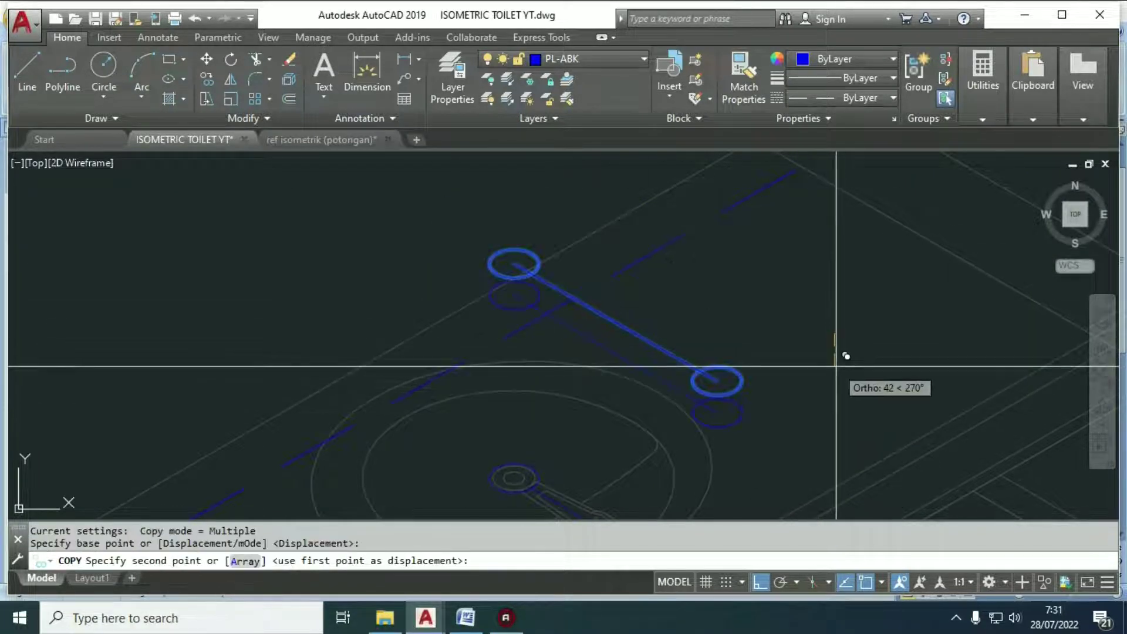
pyautogui.write('1')
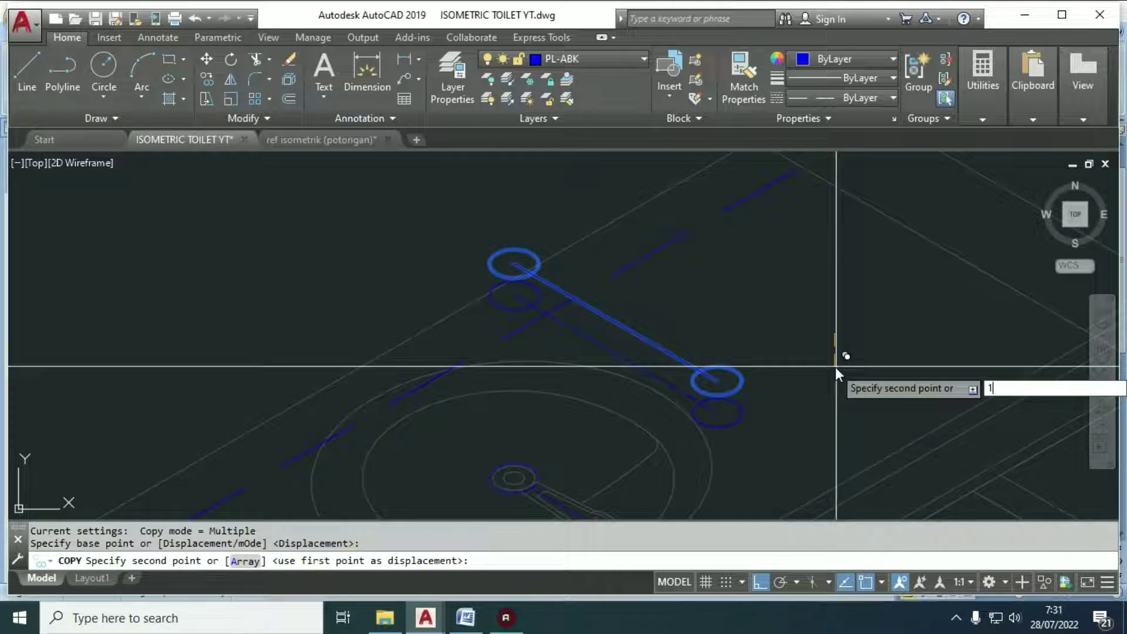
pyautogui.write('00')
pyautogui.press('Return')
pyautogui.write('125')
pyautogui.press('Return')
pyautogui.press('Return')
# Step: Erase the original connection pipe and its washbasin-side circle, keeping the circle on top of the drop
pyautogui.scroll(-4, 833, 292)
pyautogui.scroll(4, 785, 420)
pyautogui.press('Escape')
pyautogui.write('e')
pyautogui.press('Return')
pyautogui.click(692, 404)
pyautogui.click(597, 301)
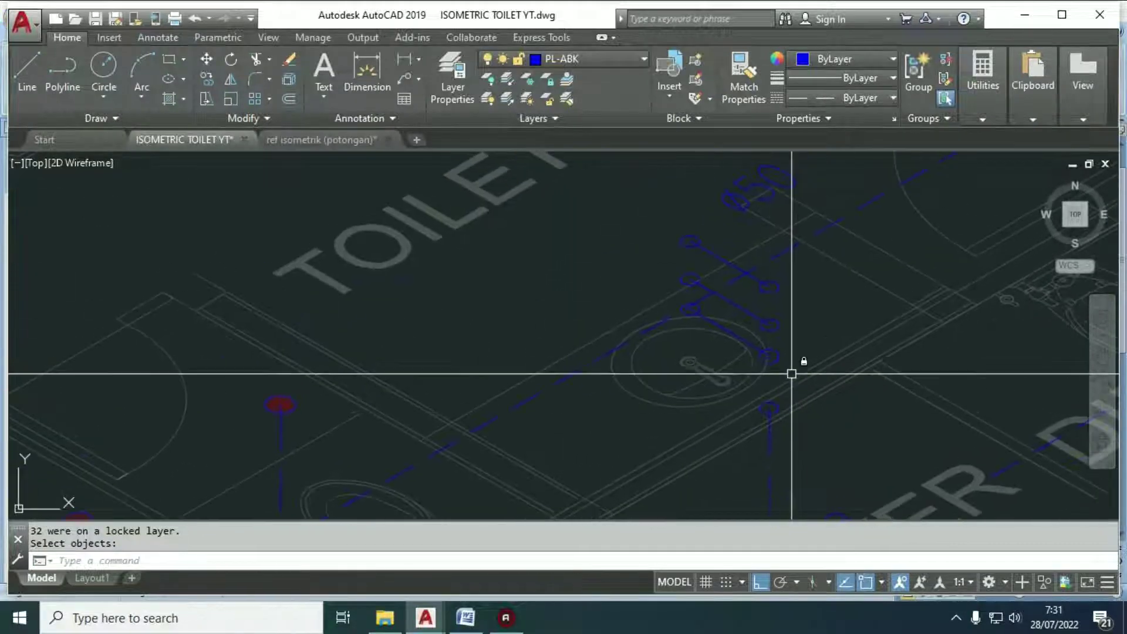
# Step: Erase the raised pipes' end circles, except the uppermost washbasin-side circle and the middle pipe's wall-side circle
pyautogui.press('Escape')
pyautogui.scroll(2, 766, 359)
pyautogui.press('Return')
pyautogui.press('Return')
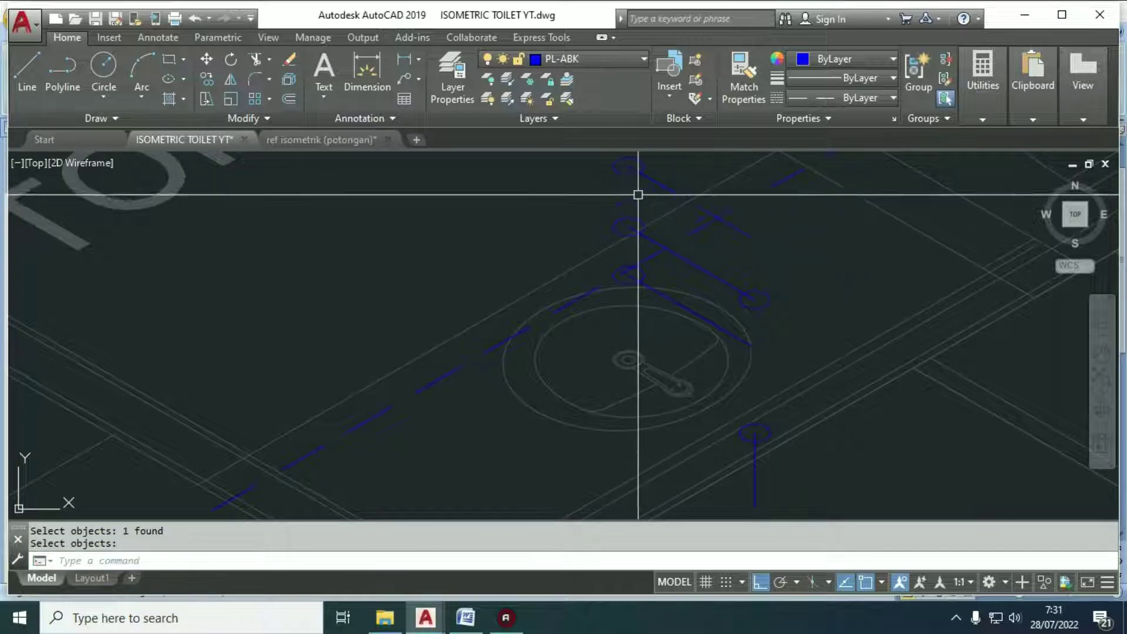
pyautogui.click(638, 215)
pyautogui.click(644, 271)
pyautogui.press('Return')
pyautogui.press('Escape')
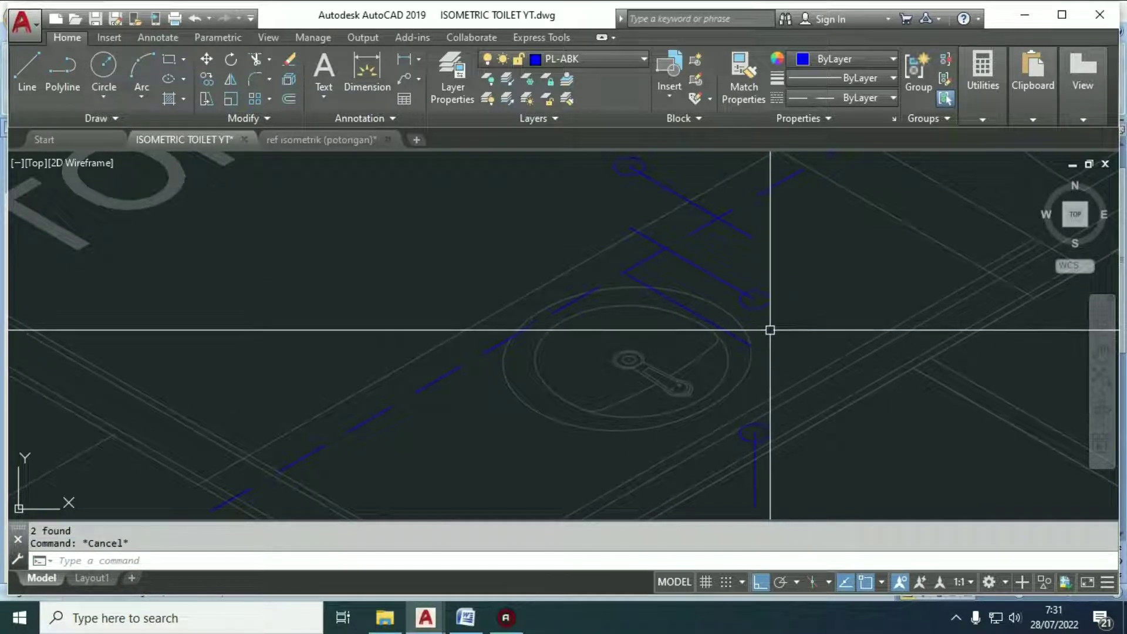
# Step: Draw a vertical line from the uppermost washbasin-side circle's centre down to the end of the lowest pipe
pyautogui.write('L')
pyautogui.press('Return')
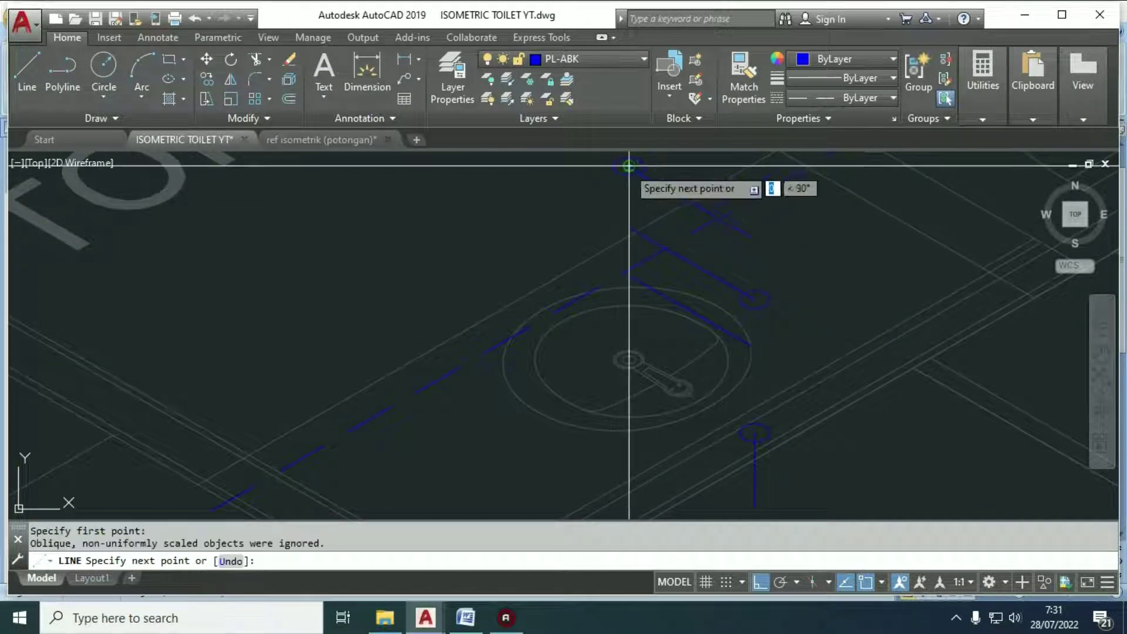
pyautogui.click(628, 275)
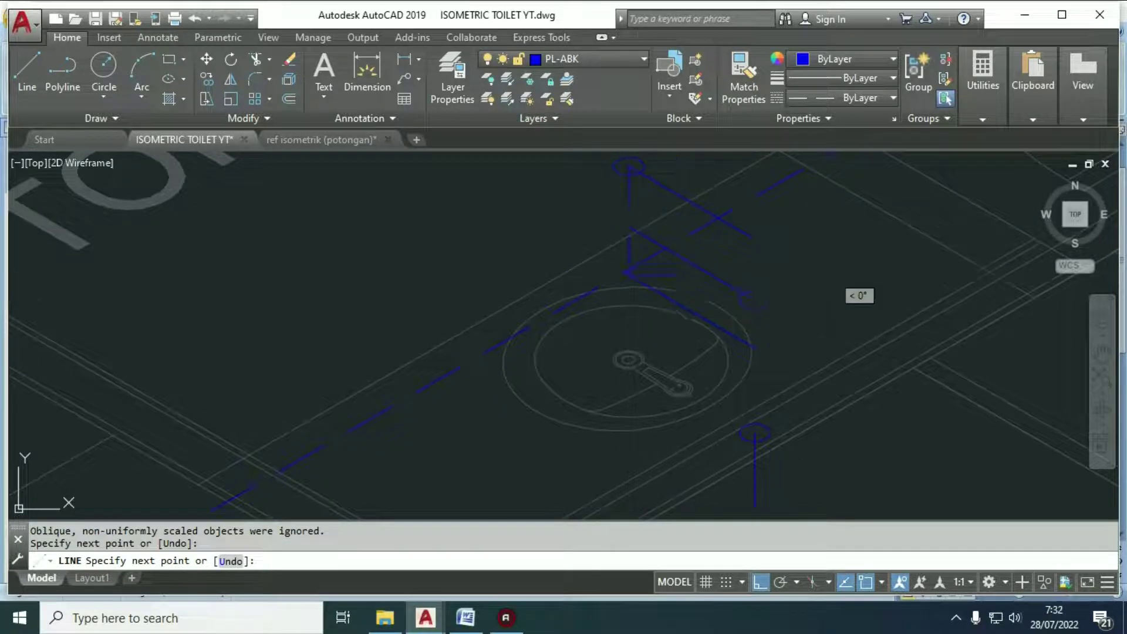
pyautogui.press('Return')
# Step: Draw vertical lines between the midpoints of the two lower pipes and from the middle pipe's wall-side end to the drop
pyautogui.press('Return')
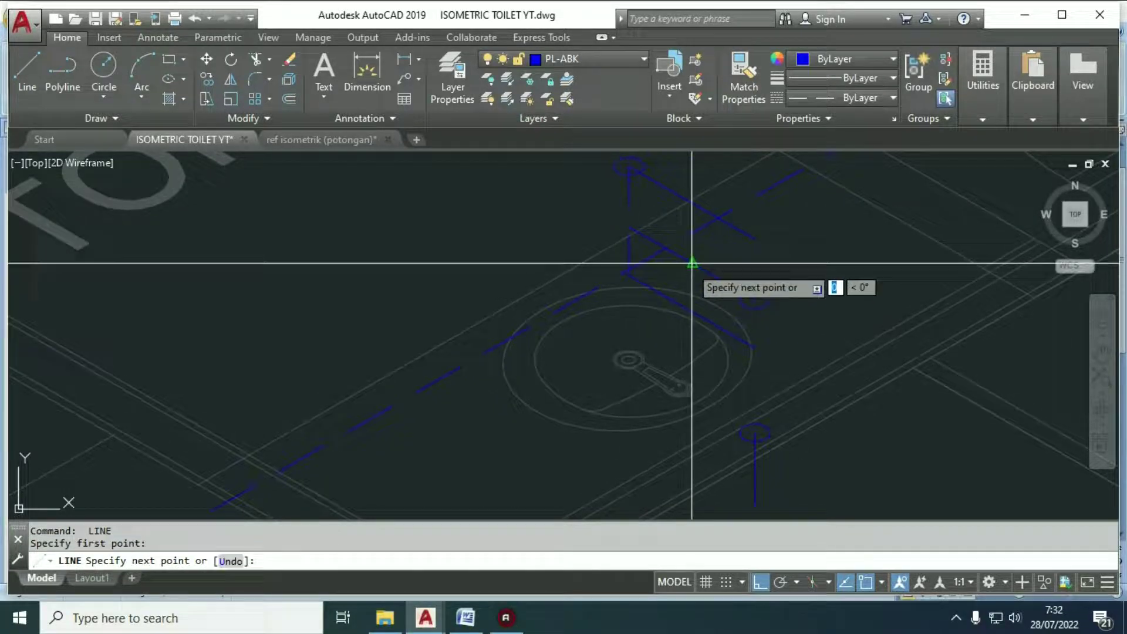
pyautogui.click(692, 311)
pyautogui.press('Return')
pyautogui.press('Return')
pyautogui.click(754, 302)
pyautogui.click(754, 508)
# Step: Erase the uppermost connection line and the middle pipe's wall-side circle
pyautogui.press('Escape')
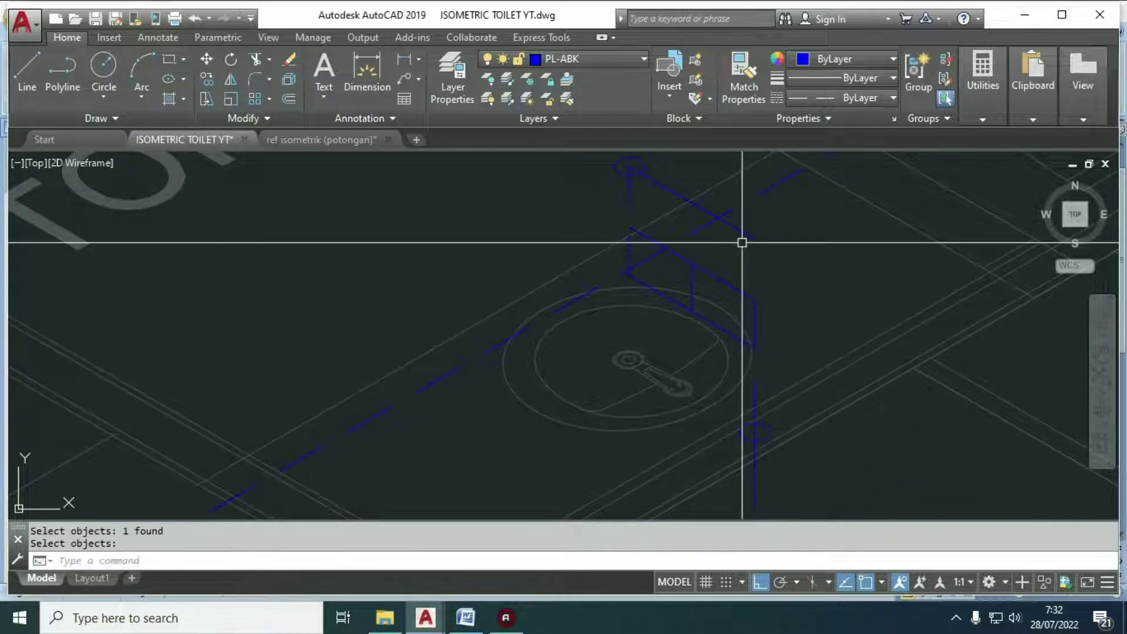
pyautogui.press('Return')
# Step: Fillet all corners of the Toilet Pria washbasin's trap with radius 25, from the washbasin-side vertical to the drop
pyautogui.write('f')
pyautogui.press('Return')
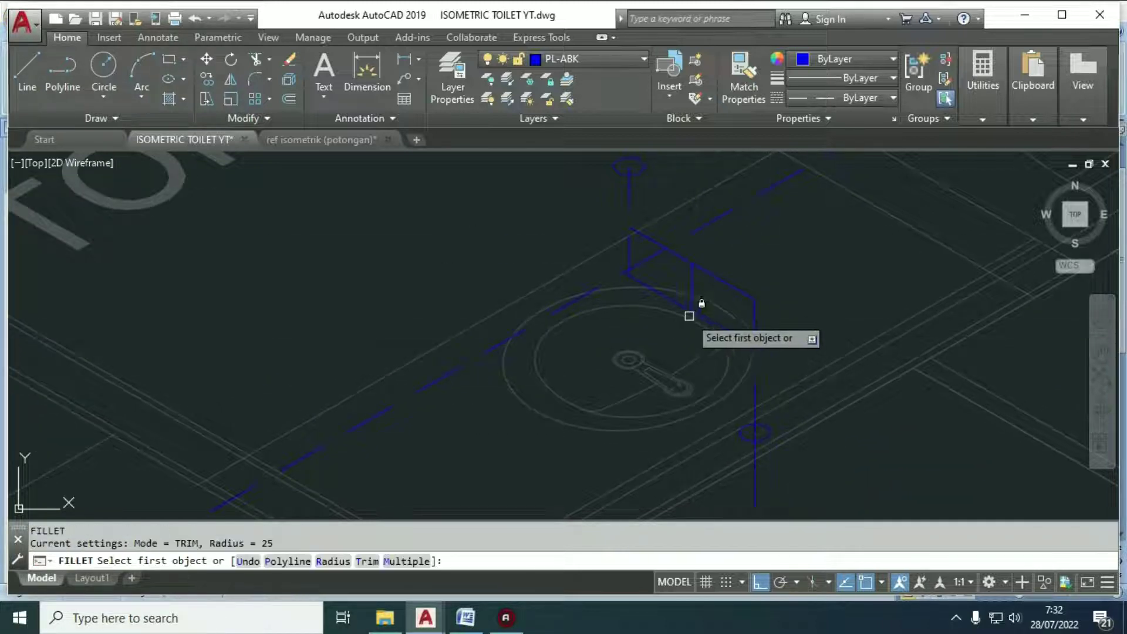
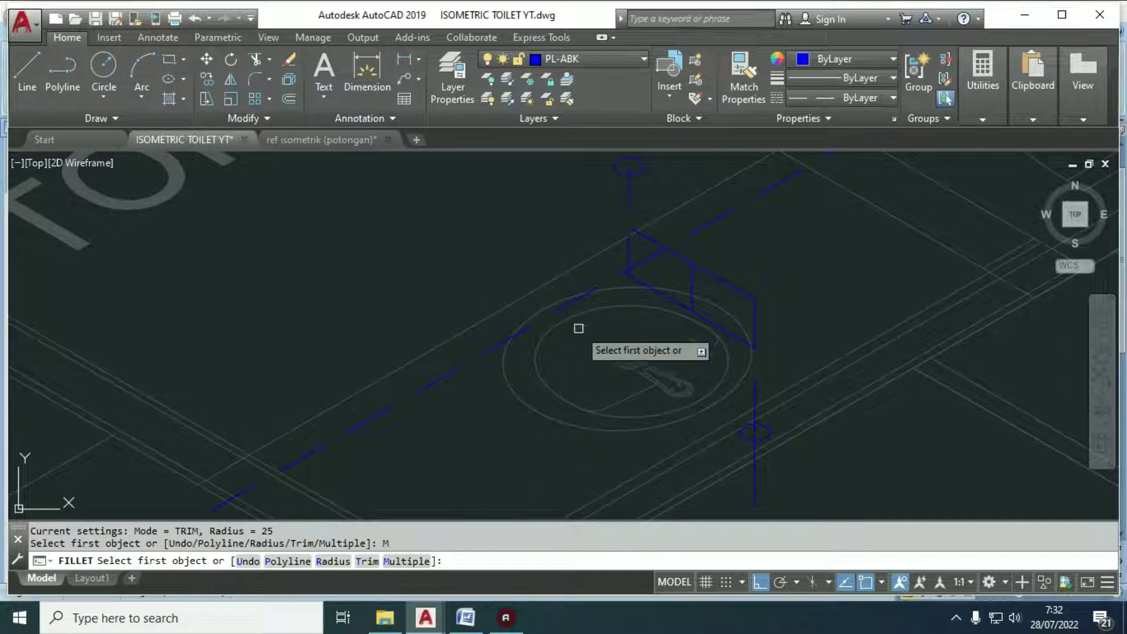
pyautogui.scroll(4, 662, 296)
pyautogui.click(650, 286)
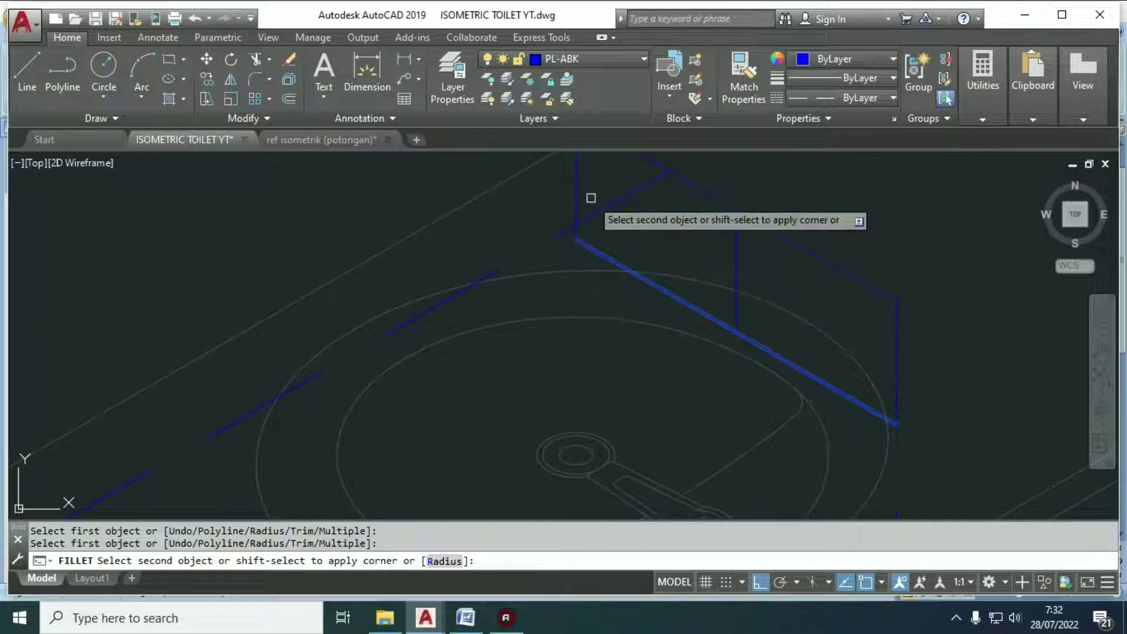
pyautogui.click(578, 187)
pyautogui.moveTo(675, 329); pyautogui.dragTo(687, 380, button='middle')
pyautogui.click(750, 308)
pyautogui.click(748, 297)
pyautogui.click(780, 279)
pyautogui.scroll(-5, 765, 267)
pyautogui.click(800, 297)
pyautogui.click(811, 308)
pyautogui.press('Return')
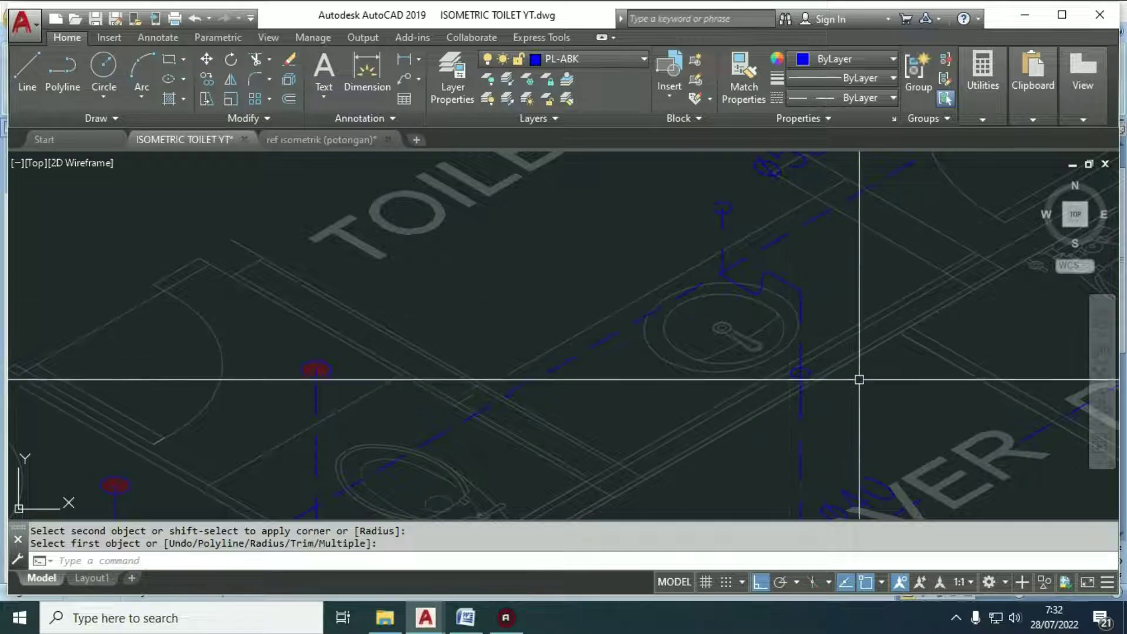
# Step: Trim the Toilet Pria washbasin's drop line inside its wall-side circle, with the circle as the cutting edge
pyautogui.scroll(4, 860, 375)
pyautogui.write('tr')
pyautogui.press('Return')
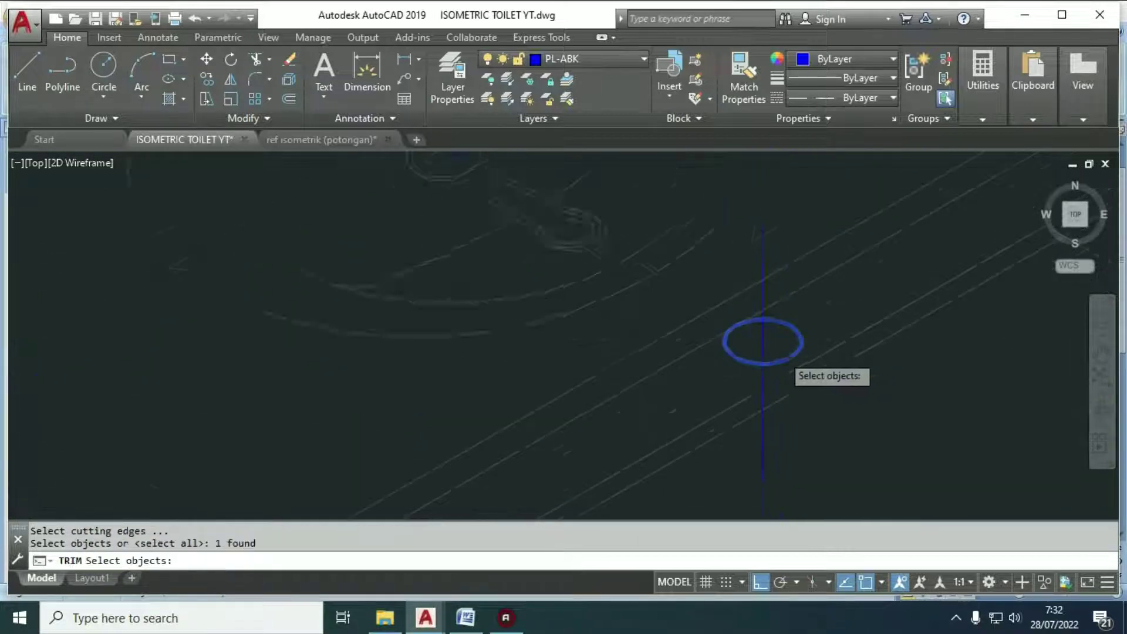
pyautogui.press('Return')
pyautogui.scroll(2, 763, 352)
pyautogui.press('Return')
pyautogui.scroll(-6, 754, 359)
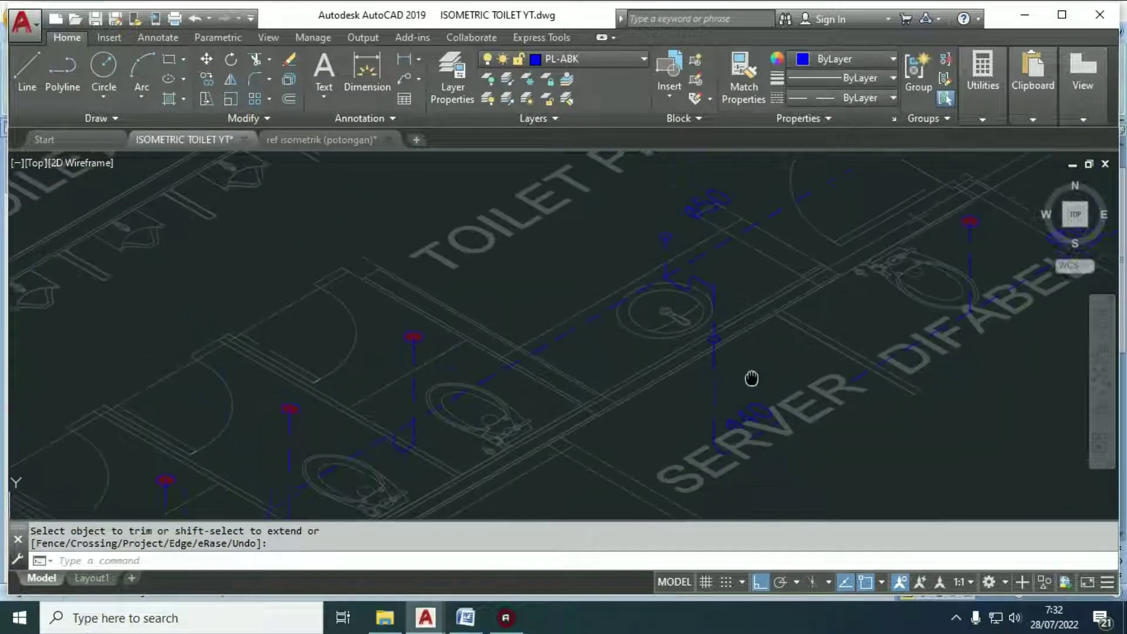
# Step: Examine the wastewater piping across Toilet Pria, Toilet Wanita and the Janitor room
pyautogui.scroll(-3, 754, 371)
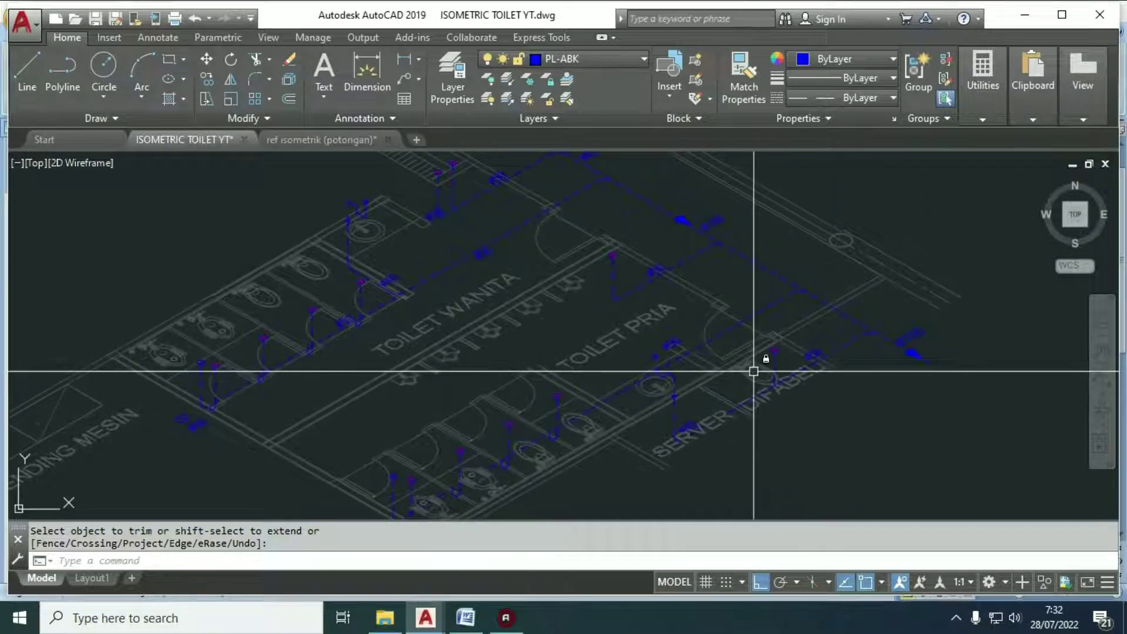
pyautogui.moveTo(517, 320)
pyautogui.mouseDown(button='middle')
pyautogui.moveTo(511, 408)
pyautogui.moveTo(506, 388)
pyautogui.mouseUp(button='middle')
pyautogui.scroll(2, 590, 390)
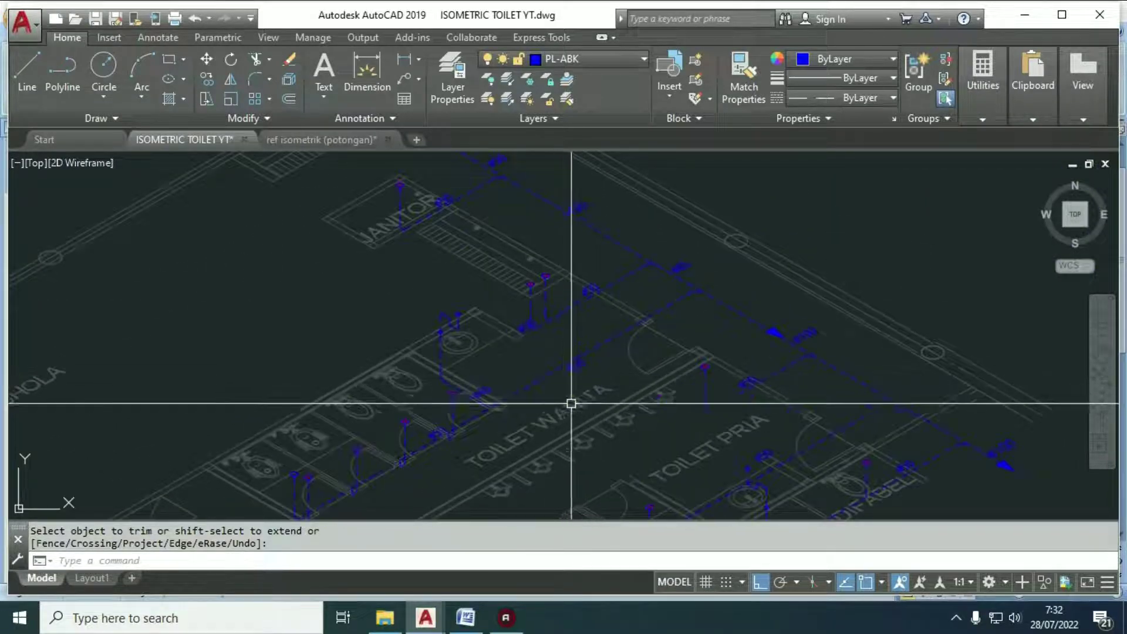
pyautogui.moveTo(600, 385)
pyautogui.mouseDown(button='middle')
pyautogui.moveTo(572, 473)
pyautogui.moveTo(558, 408)
pyautogui.mouseUp(button='middle')
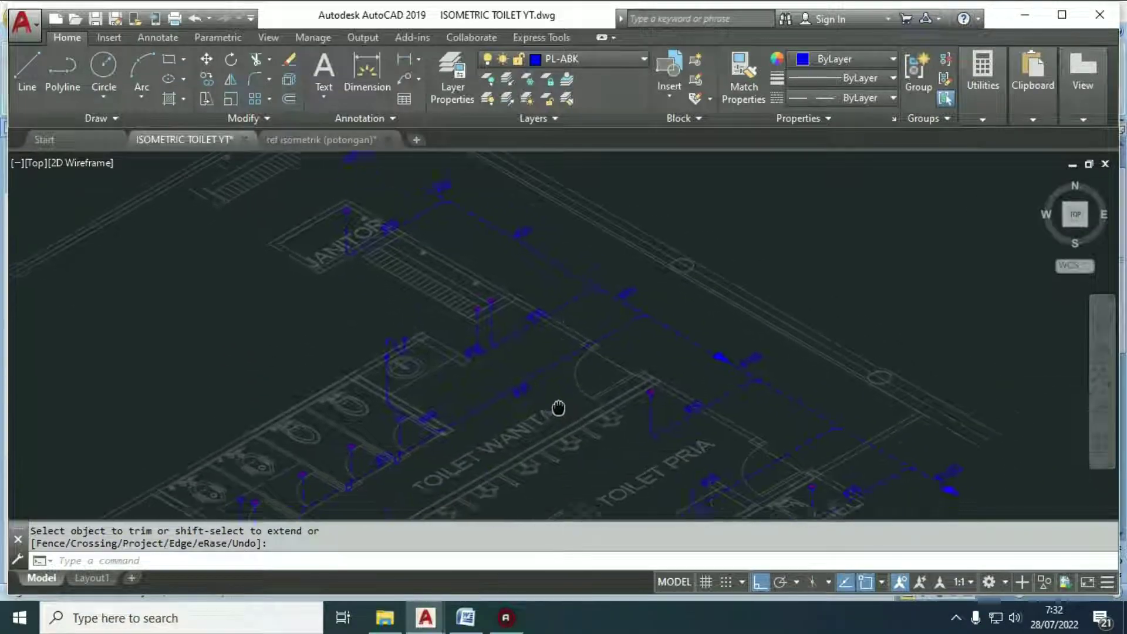
pyautogui.scroll(4, 702, 294)
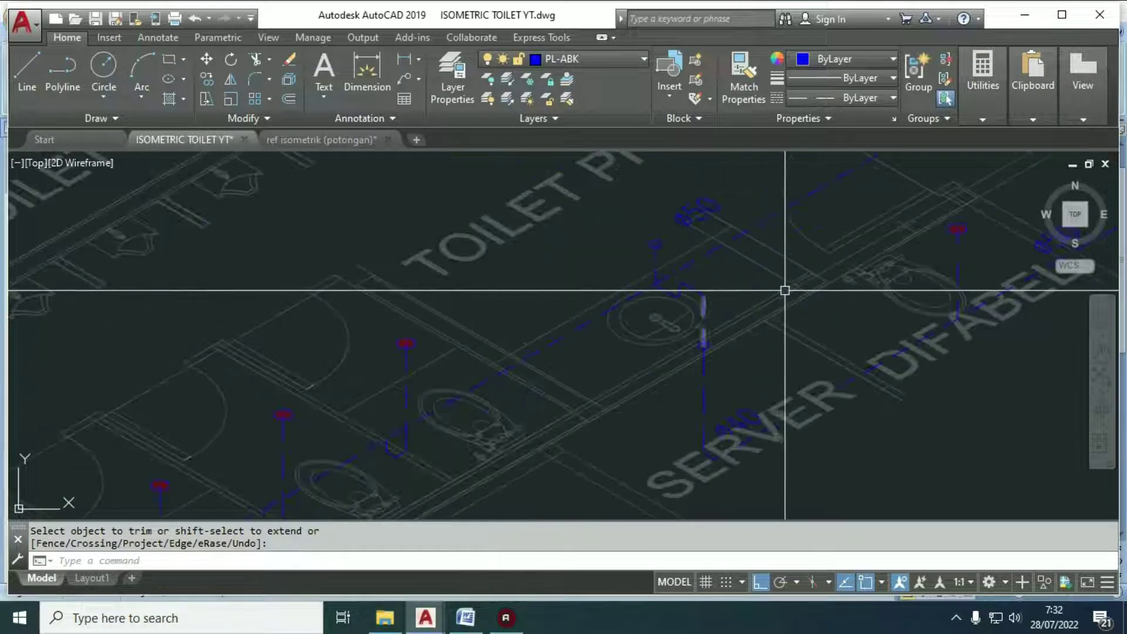
pyautogui.scroll(-3, 636, 335)
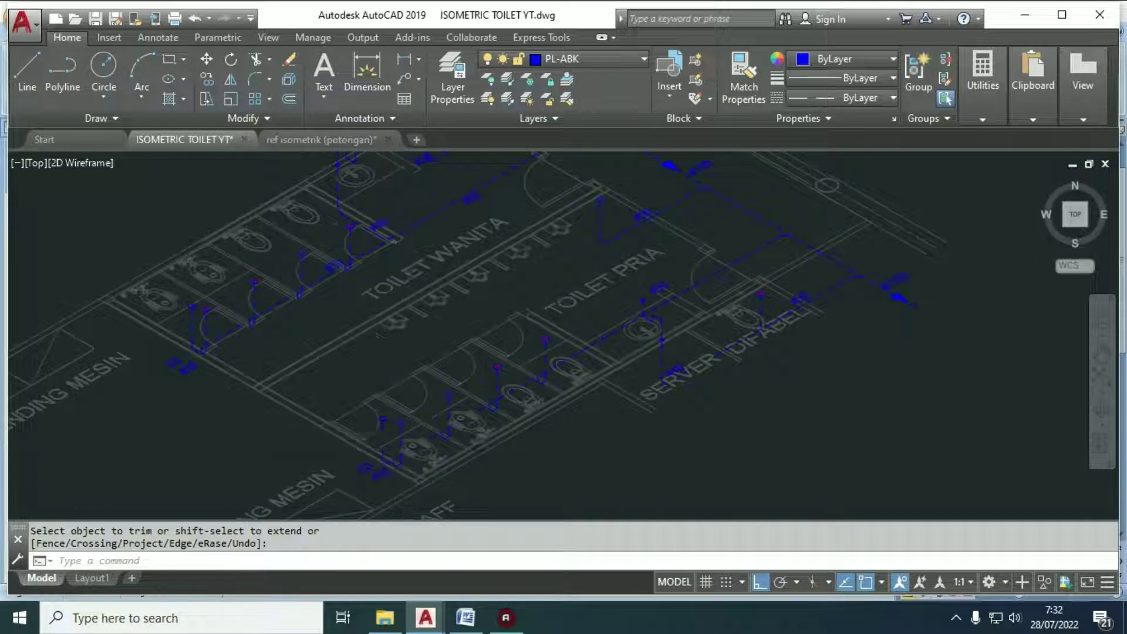
pyautogui.scroll(3, 634, 360)
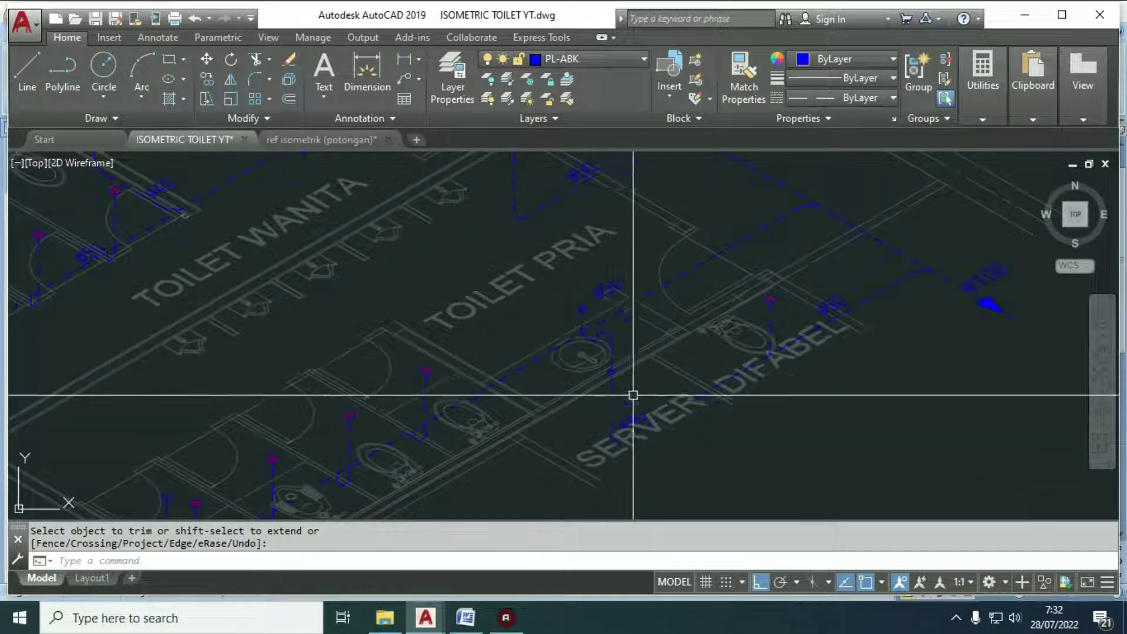
pyautogui.scroll(-3, 633, 395)
pyautogui.click(629, 436)
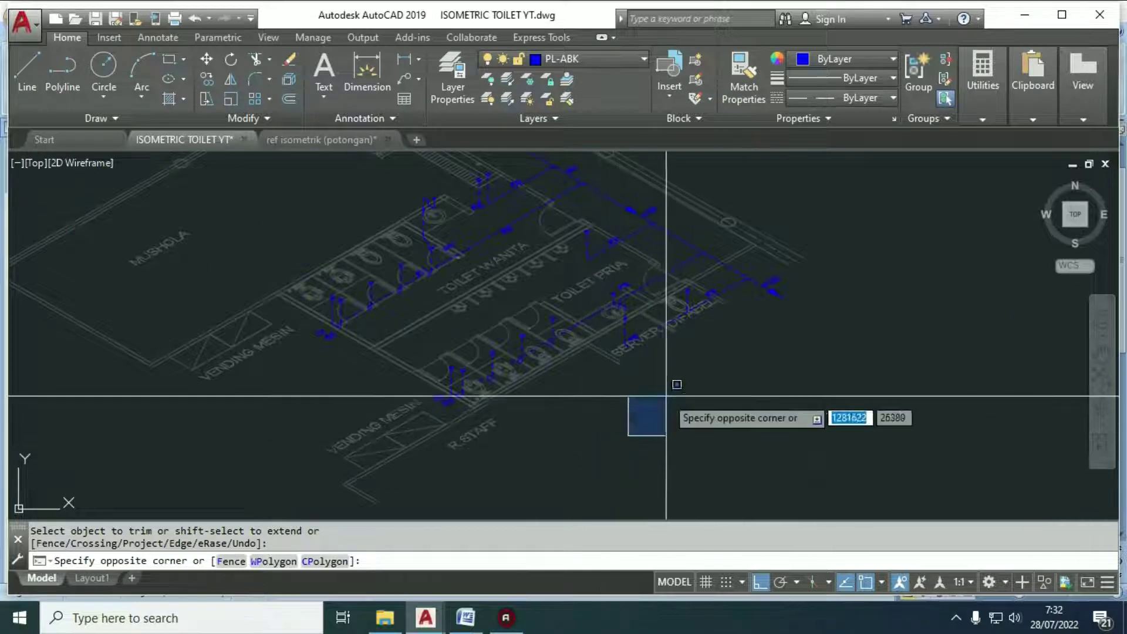
pyautogui.press('Escape')
# Step: Break the long Toilet Pria branch pipe next to the washbasin's trap
pyautogui.scroll(3, 613, 417)
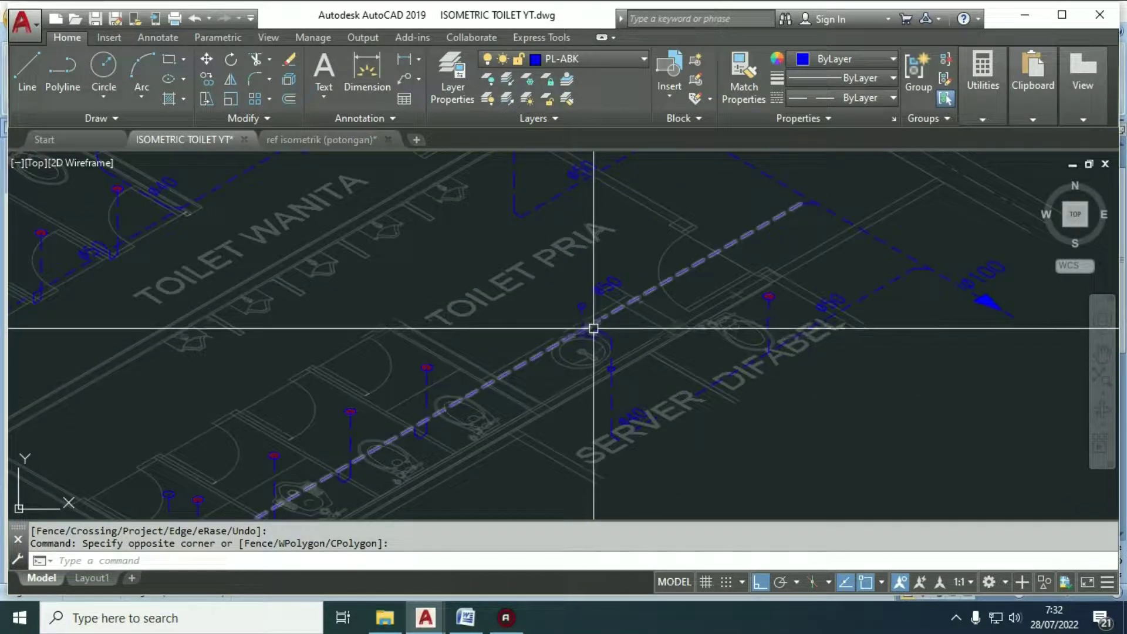
pyautogui.scroll(4, 598, 328)
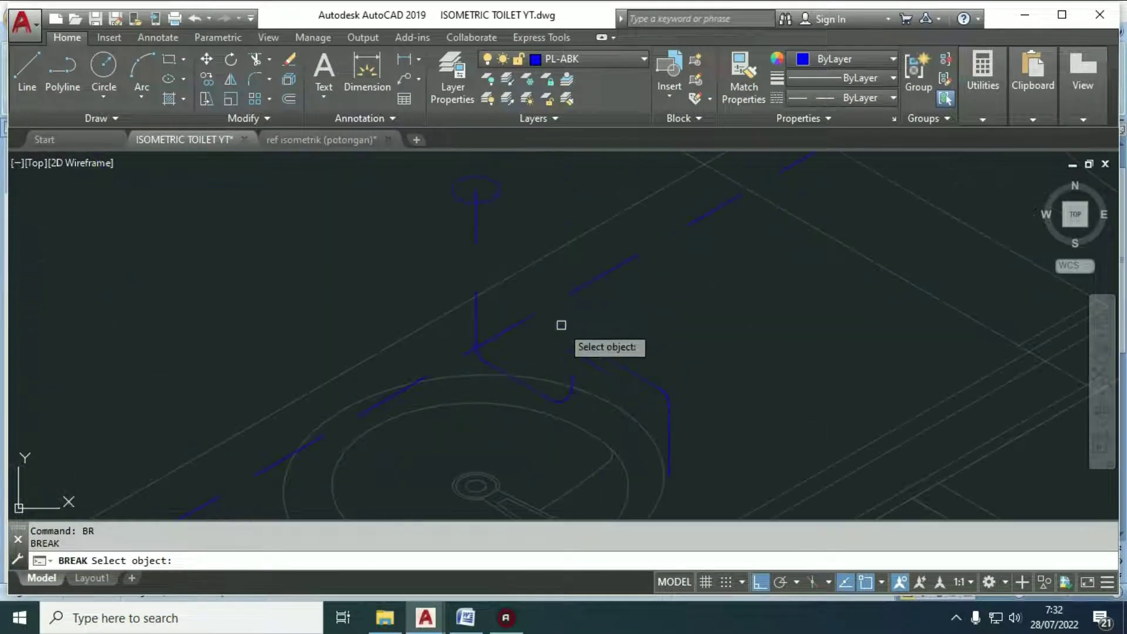
pyautogui.click(519, 323)
pyautogui.scroll(-5, 440, 378)
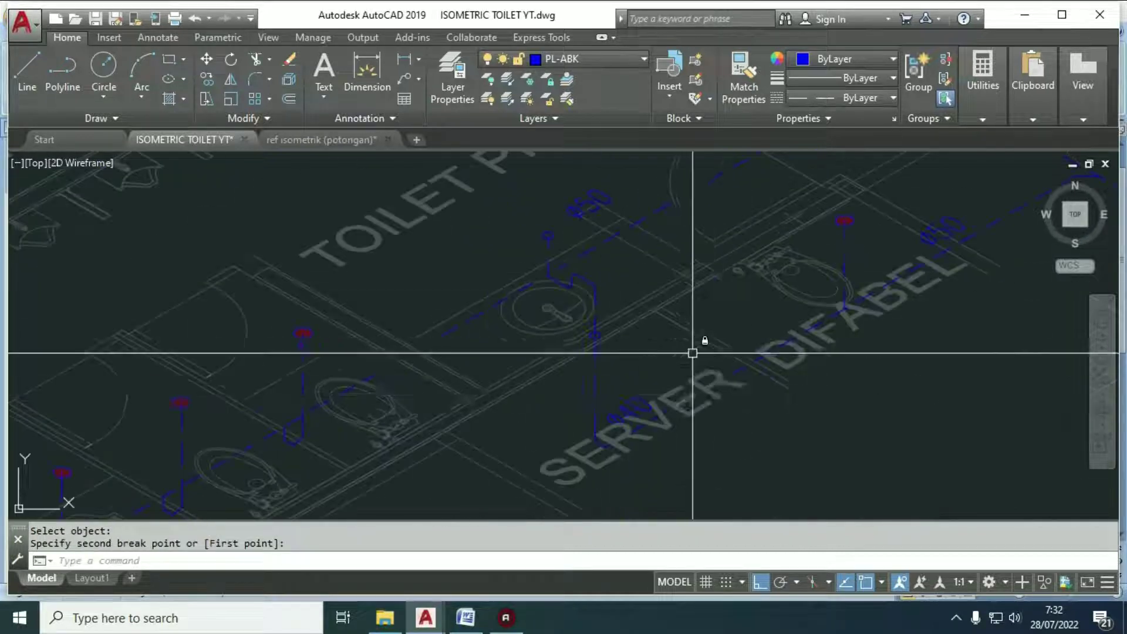
pyautogui.scroll(-6, 909, 399)
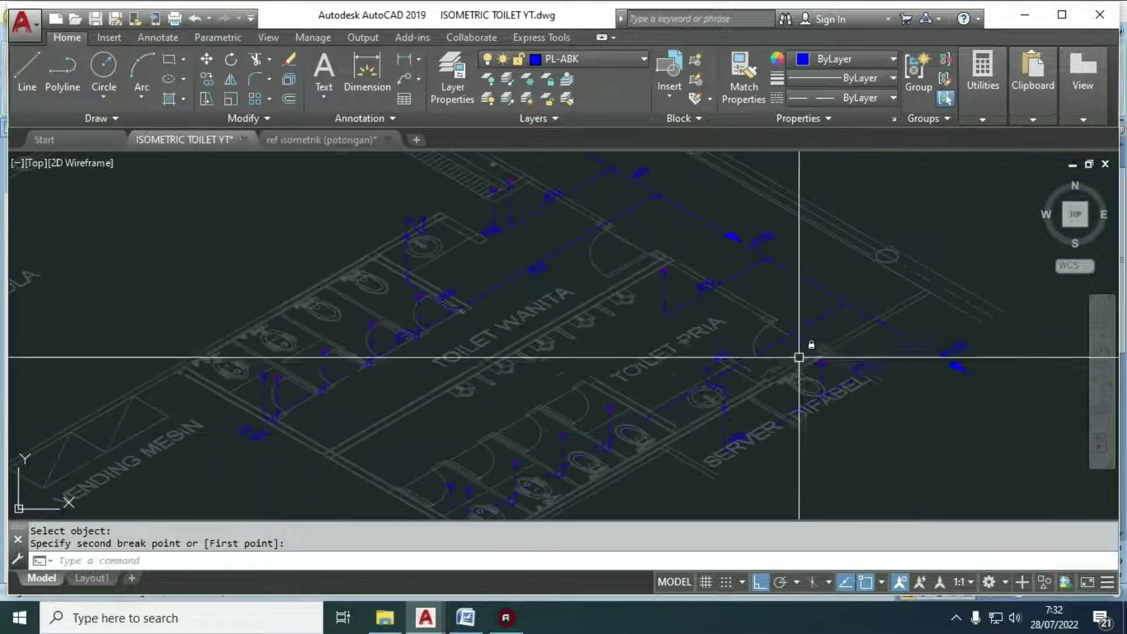
pyautogui.scroll(5, 810, 322)
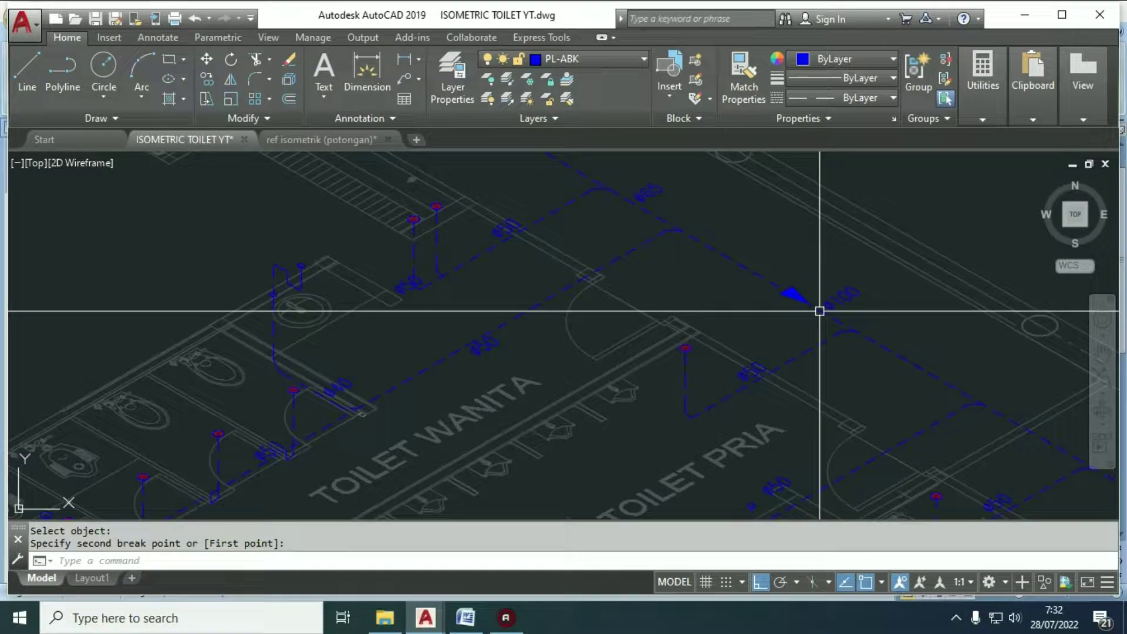
pyautogui.scroll(-3, 625, 336)
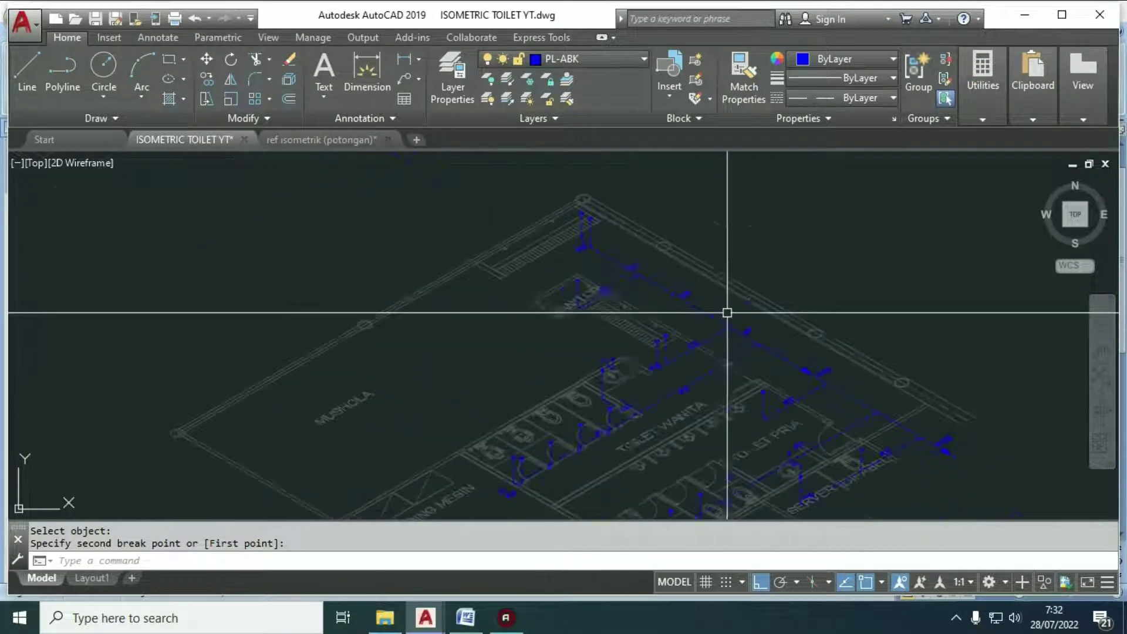
pyautogui.scroll(-6, 694, 291)
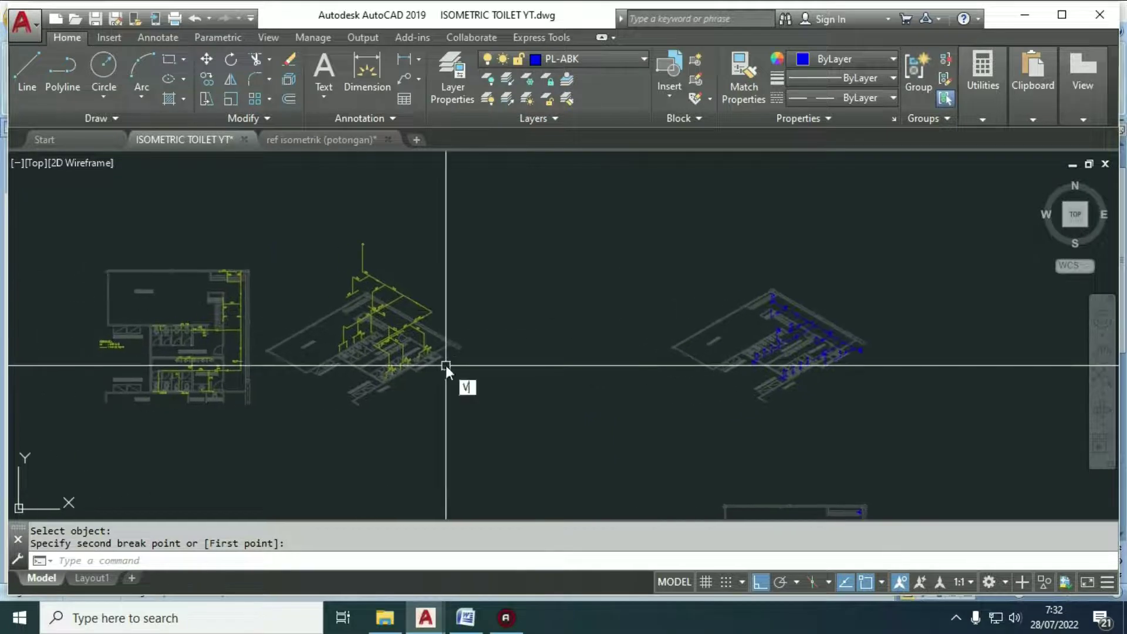
pyautogui.press('Escape')
pyautogui.write('co')
pyautogui.press('Return')
pyautogui.scroll(8, 379, 309)
pyautogui.press('Escape')
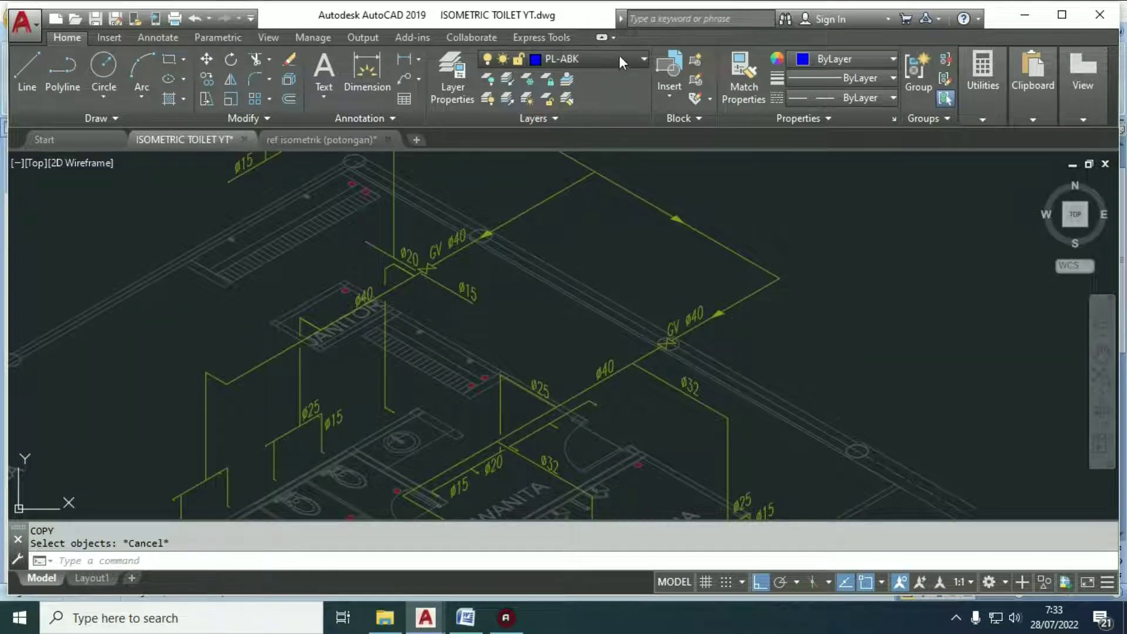
# Step: Unlock the PL-AB layer and copy the Ø20 and Ø40 size labels from the yellow isometric to empty space in the wastewater isometric
pyautogui.click(618, 58)
pyautogui.click(520, 475)
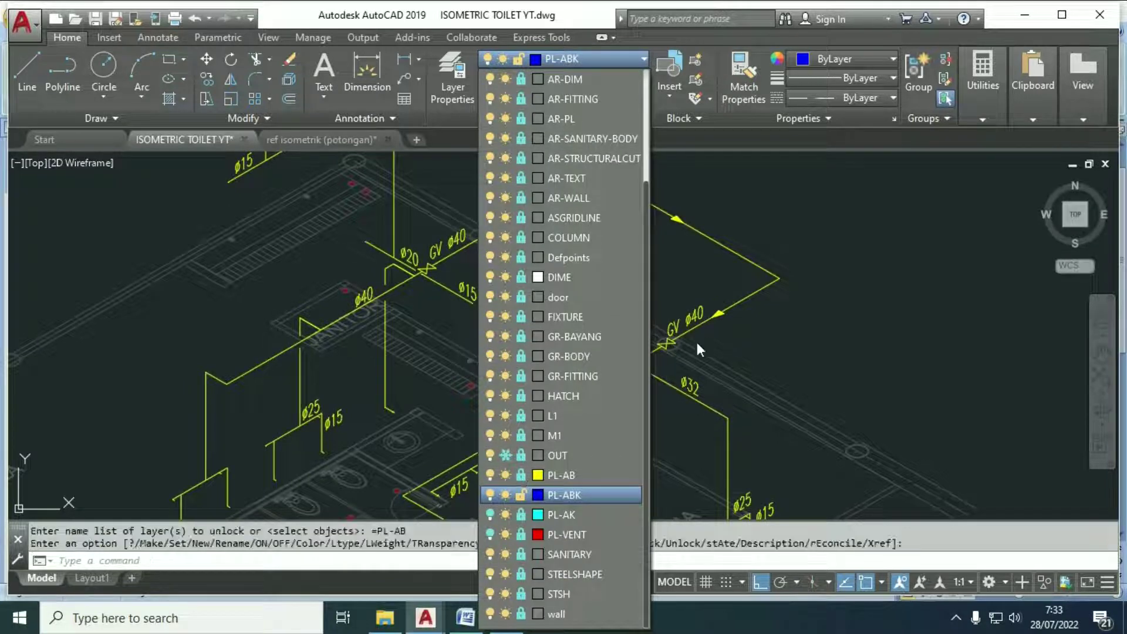
pyautogui.write('CO')
pyautogui.press('Return')
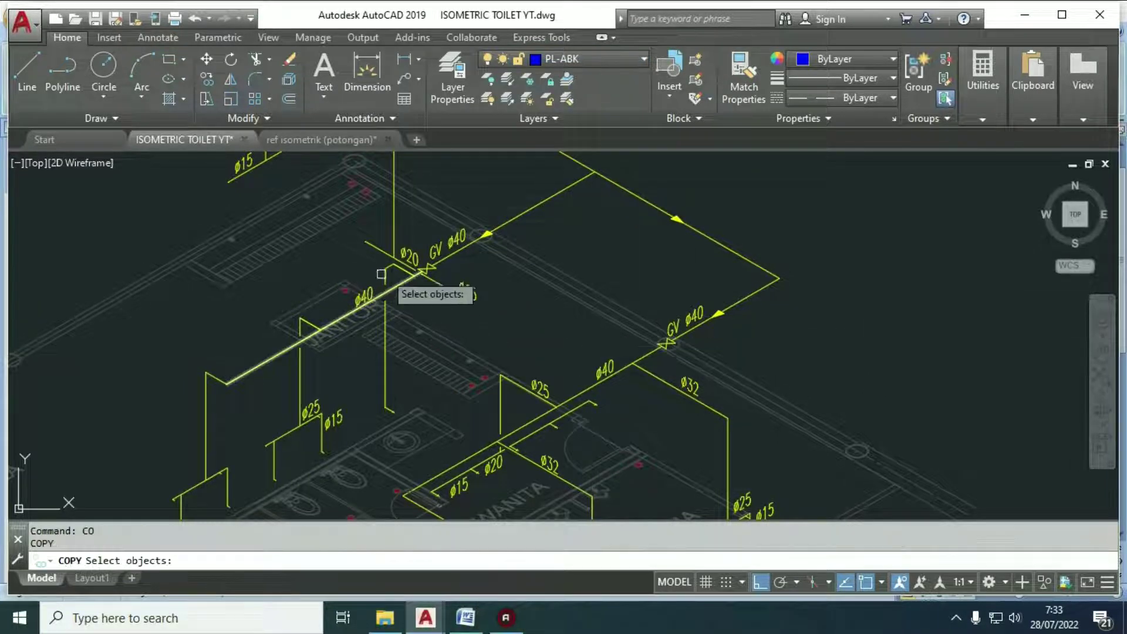
pyautogui.press('Return')
pyautogui.click(379, 297)
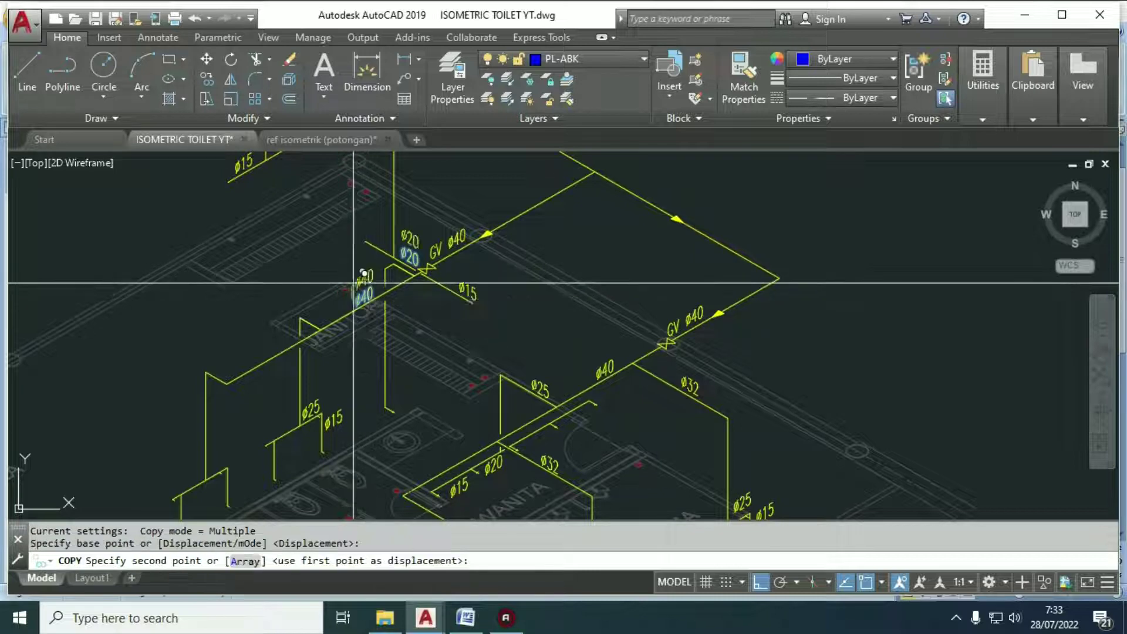
pyautogui.scroll(-5, 284, 284)
pyautogui.press('F8')
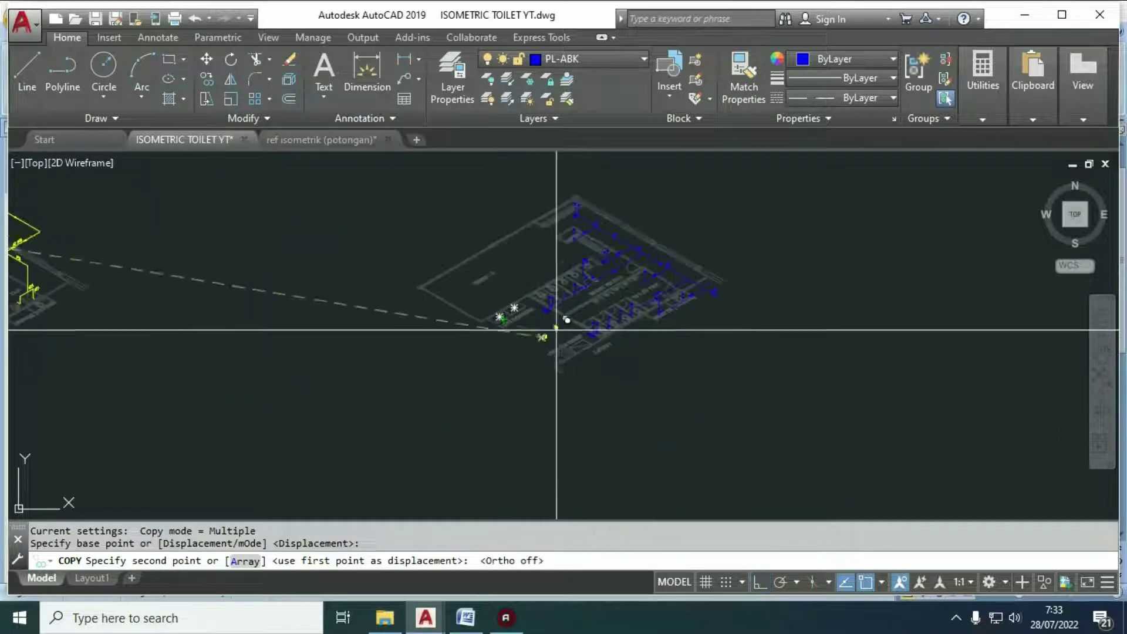
pyautogui.scroll(5, 534, 329)
pyautogui.click(531, 347)
pyautogui.press('Escape')
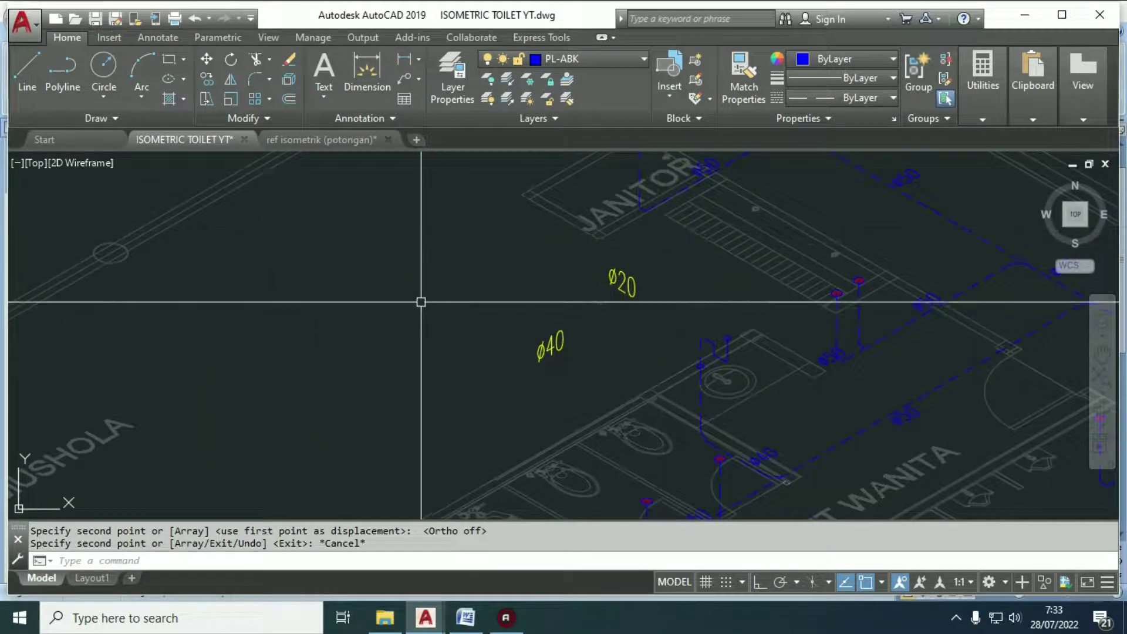
# Step: Match the copied Ø20 and Ø40 labels to the blue PL-ABK pipe's properties and lock the PL-AB layer again
pyautogui.click(642, 172)
pyautogui.click(625, 280)
pyautogui.click(554, 346)
pyautogui.write('b')
pyautogui.press('Return')
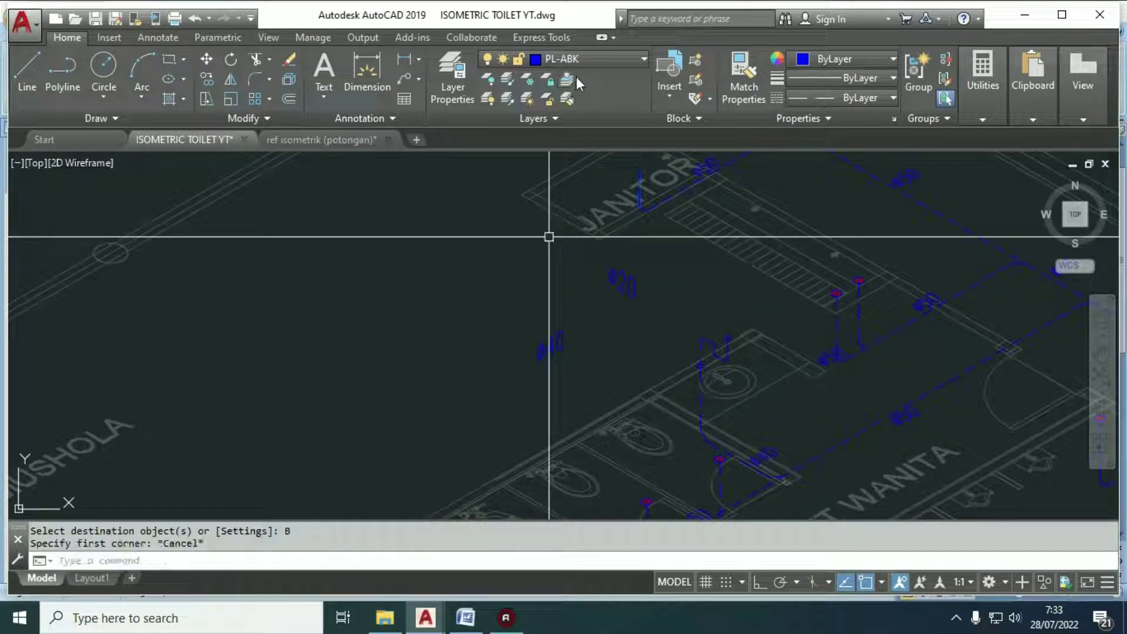
pyautogui.click(581, 61)
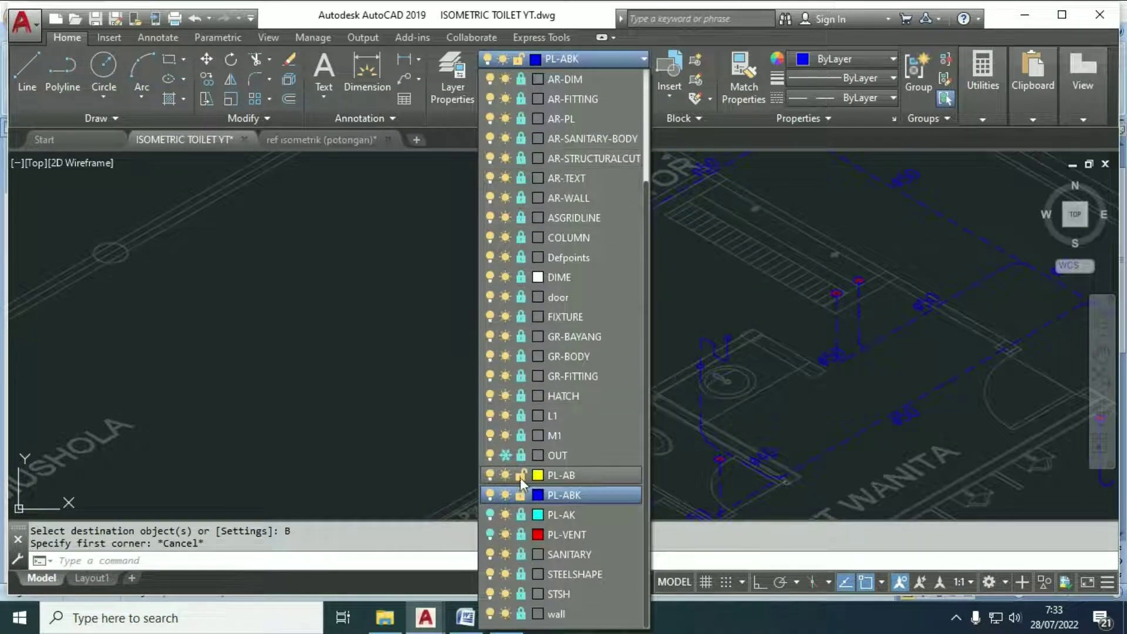
pyautogui.click(357, 390)
# Step: Copy the blue Ø20 label onto the old size label at the main pipe's upper end, with object snap off
pyautogui.scroll(-4, 439, 361)
pyautogui.moveTo(588, 262); pyautogui.dragTo(588, 313, button='middle')
pyautogui.scroll(4, 589, 314)
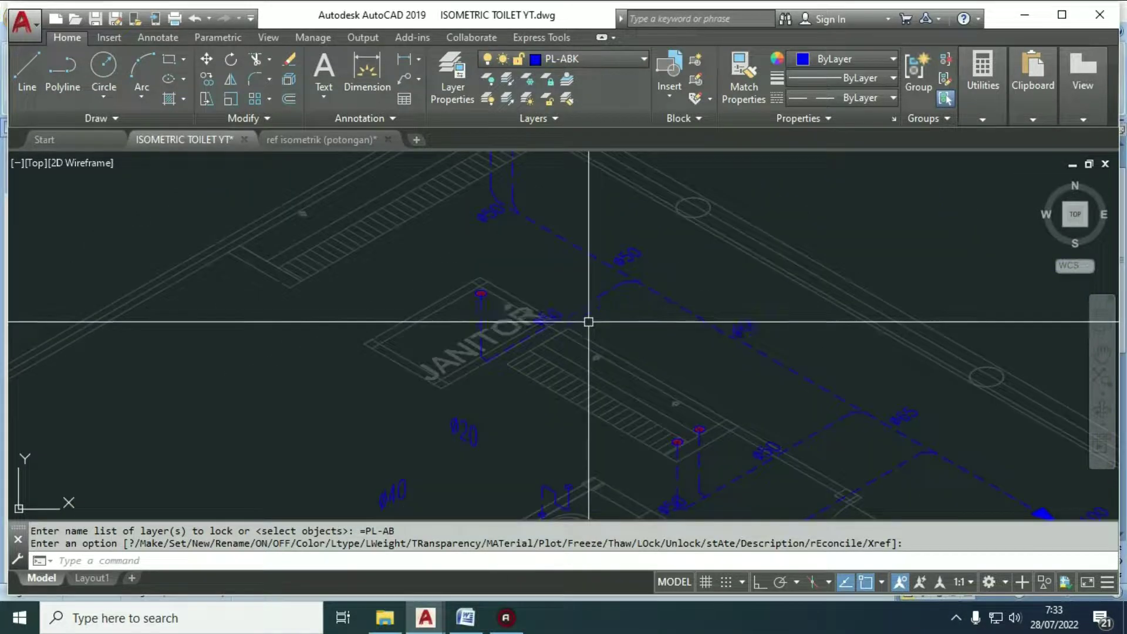
pyautogui.press('Escape')
pyautogui.write('co')
pyautogui.press('Return')
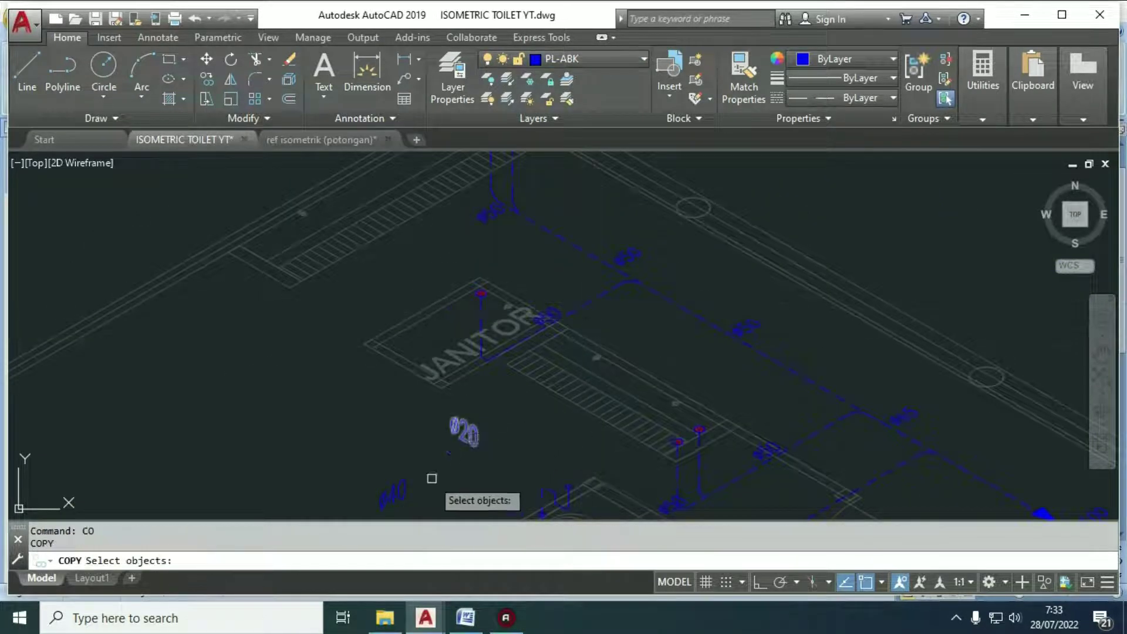
pyautogui.click(471, 437)
pyautogui.press('Return')
pyautogui.click(464, 438)
pyautogui.moveTo(517, 225); pyautogui.dragTo(525, 280, button='middle')
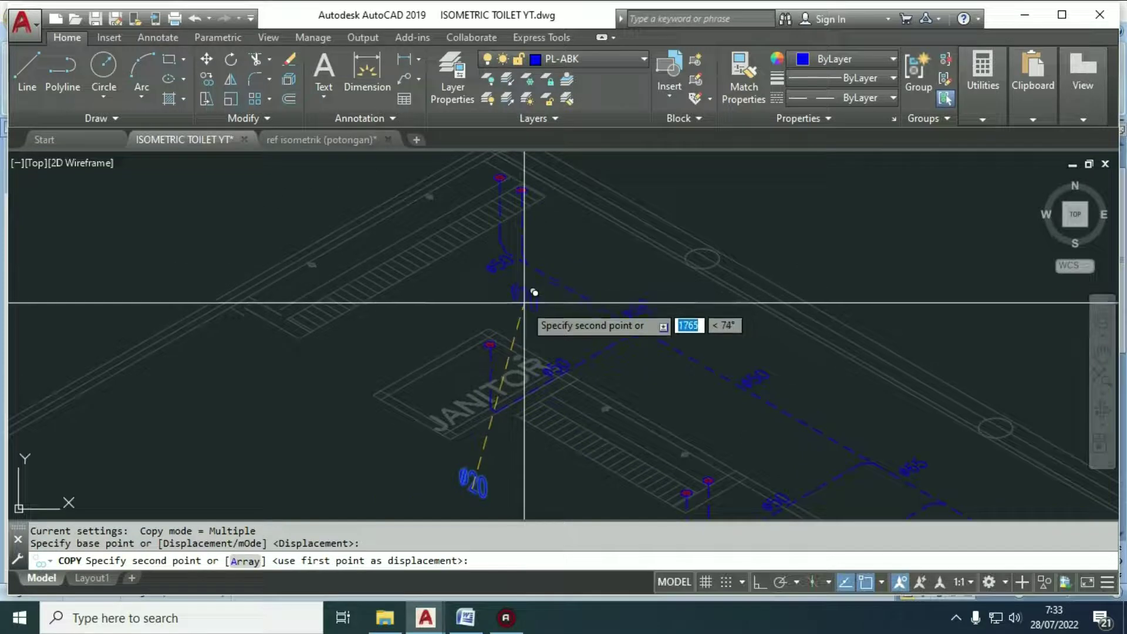
pyautogui.scroll(4, 523, 294)
pyautogui.press('F3')
pyautogui.moveTo(449, 246); pyautogui.dragTo(496, 300, button='middle')
pyautogui.scroll(2, 495, 299)
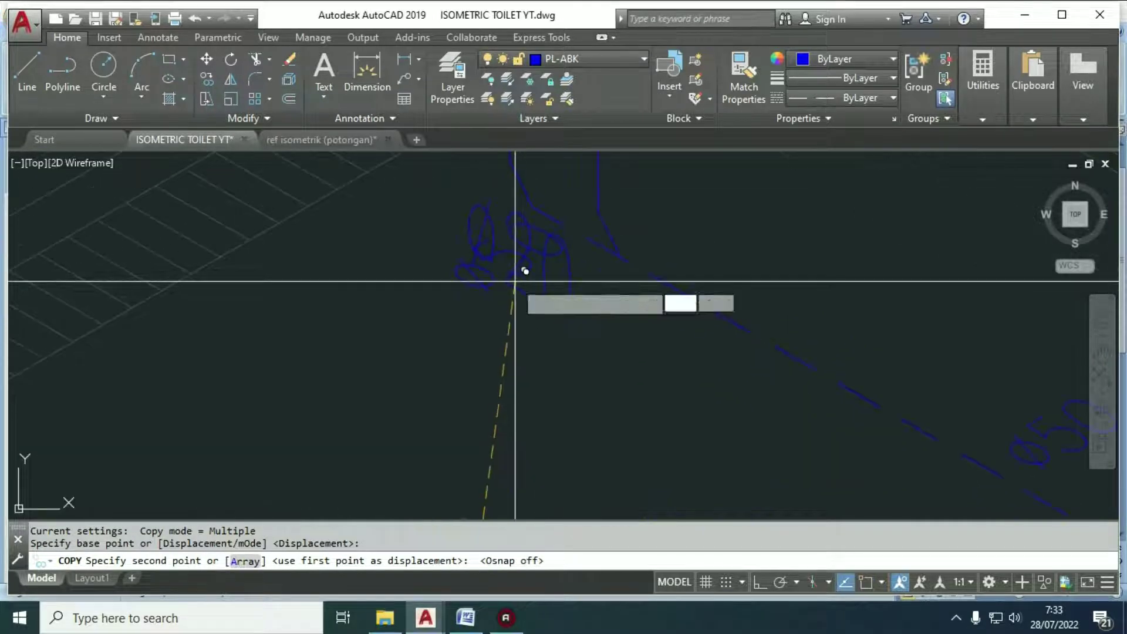
pyautogui.click(514, 287)
pyautogui.press('Escape')
# Step: Erase the old size label at the main pipe's upper end and change the copied label's text to Ø50
pyautogui.write('e')
pyautogui.press('Return')
pyautogui.click(484, 286)
pyautogui.press('Return')
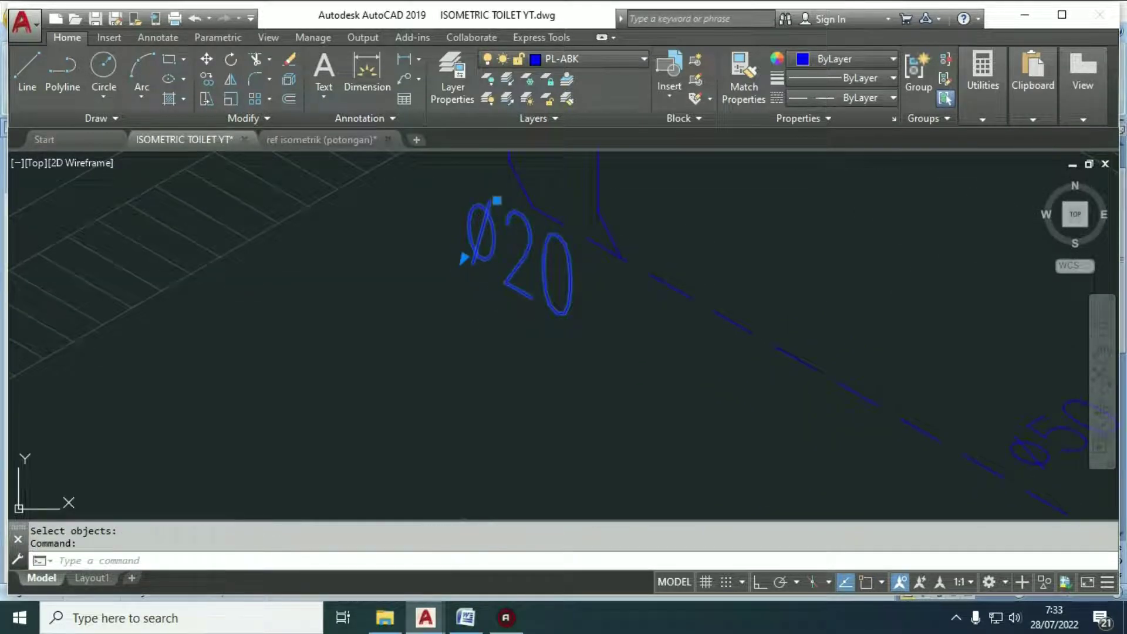
pyautogui.doubleClick(512, 279)
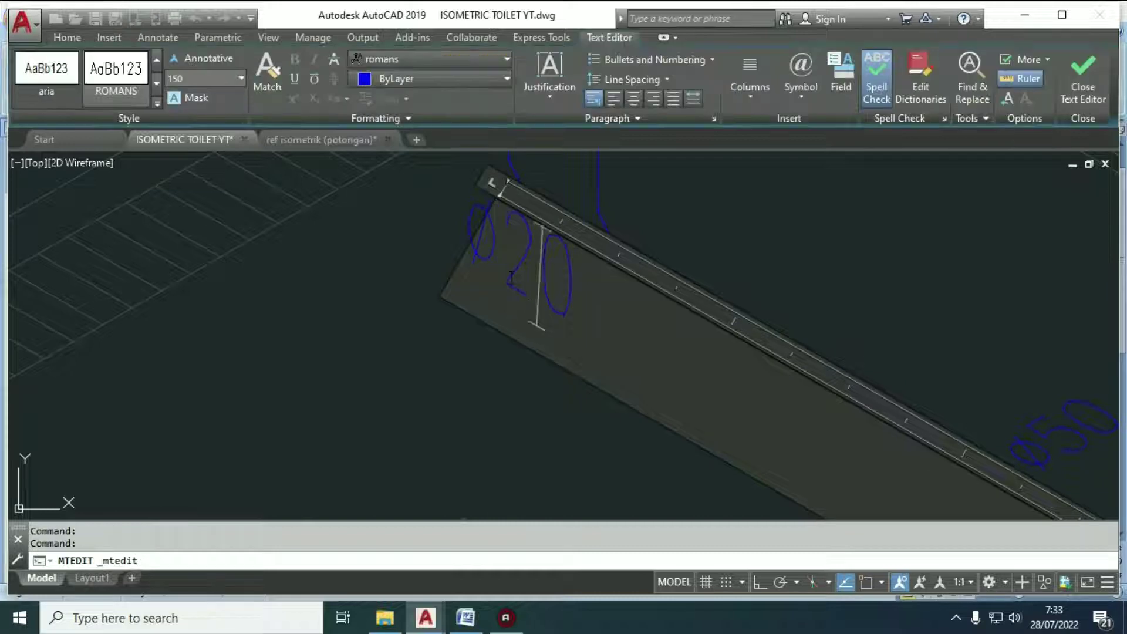
pyautogui.write('5')
pyautogui.click(398, 389)
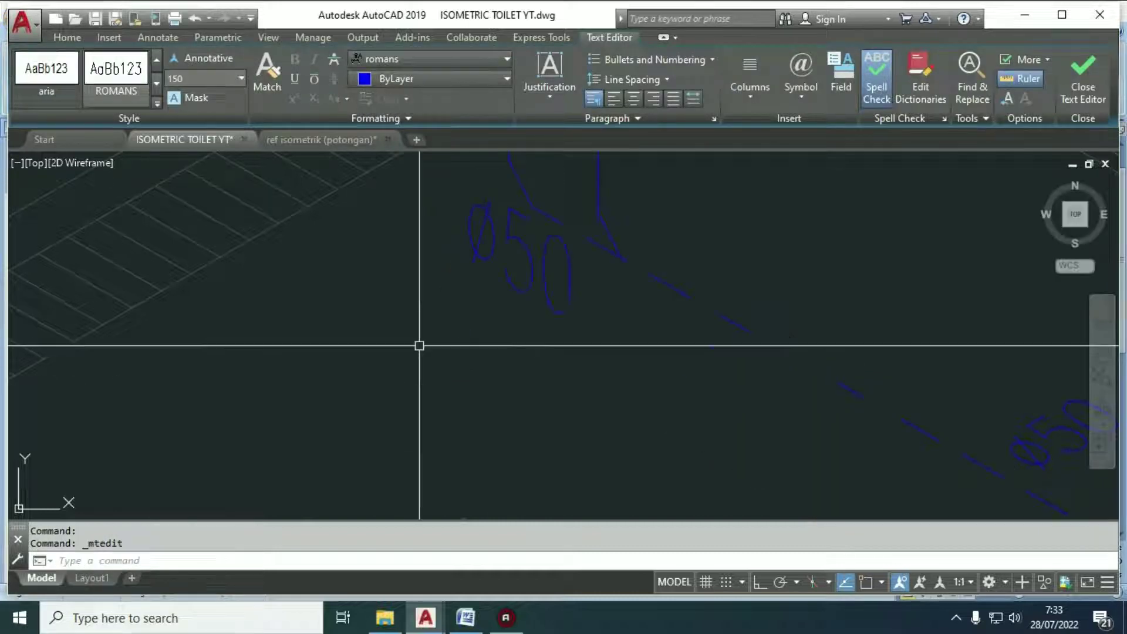
# Step: Copy the blue Ø40 label to the Janitor branch pipe beside its old size label
pyautogui.scroll(-8, 492, 345)
pyautogui.press('Escape')
pyautogui.write('co')
pyautogui.press('Return')
pyautogui.scroll(2, 439, 452)
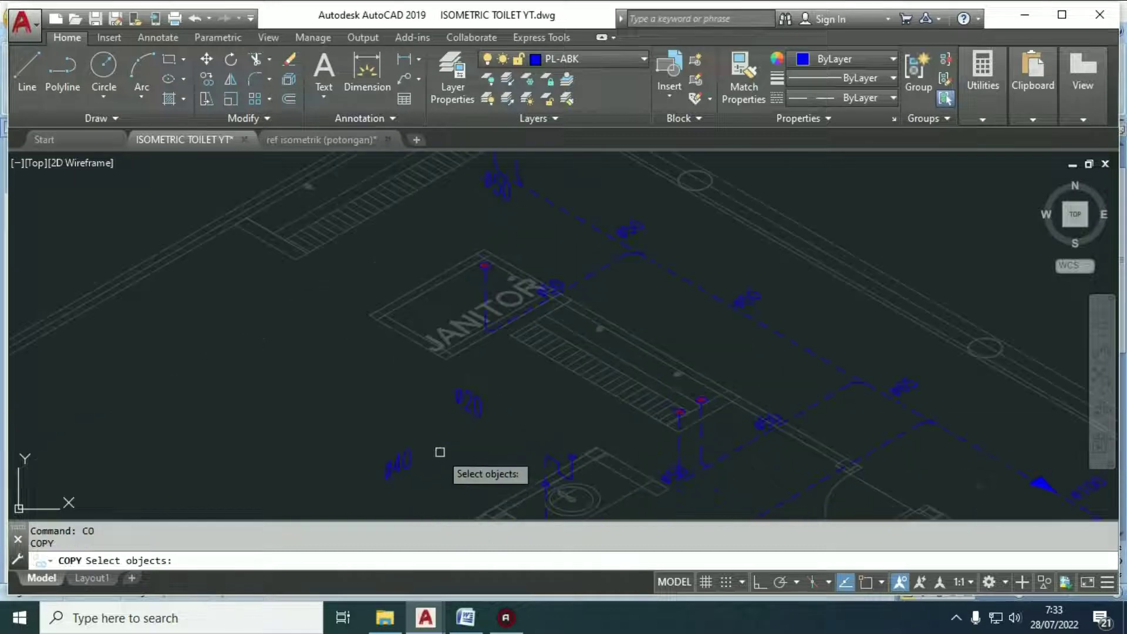
pyautogui.press('Return')
pyautogui.click(405, 467)
pyautogui.scroll(7, 576, 266)
pyautogui.click(586, 324)
pyautogui.press('Escape')
# Step: Erase the Janitor branch pipe's old size label and change the copied label's text to Ø50
pyautogui.write('e')
pyautogui.press('Return')
pyautogui.click(498, 352)
pyautogui.press('Escape')
pyautogui.doubleClick(498, 352)
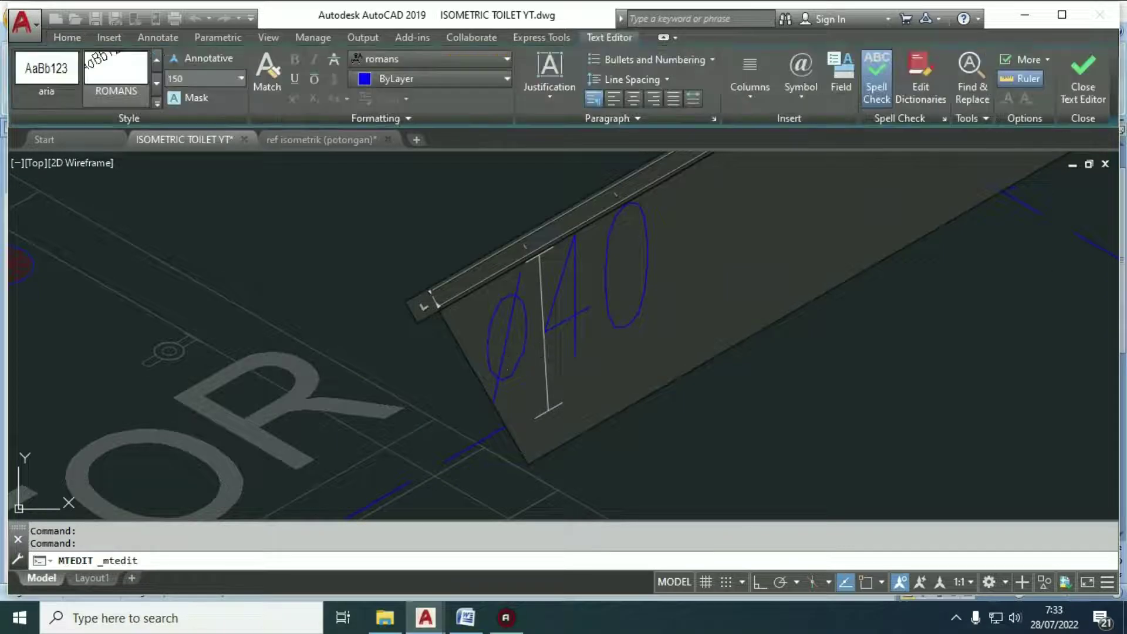
pyautogui.click(385, 288)
pyautogui.scroll(-5, 465, 322)
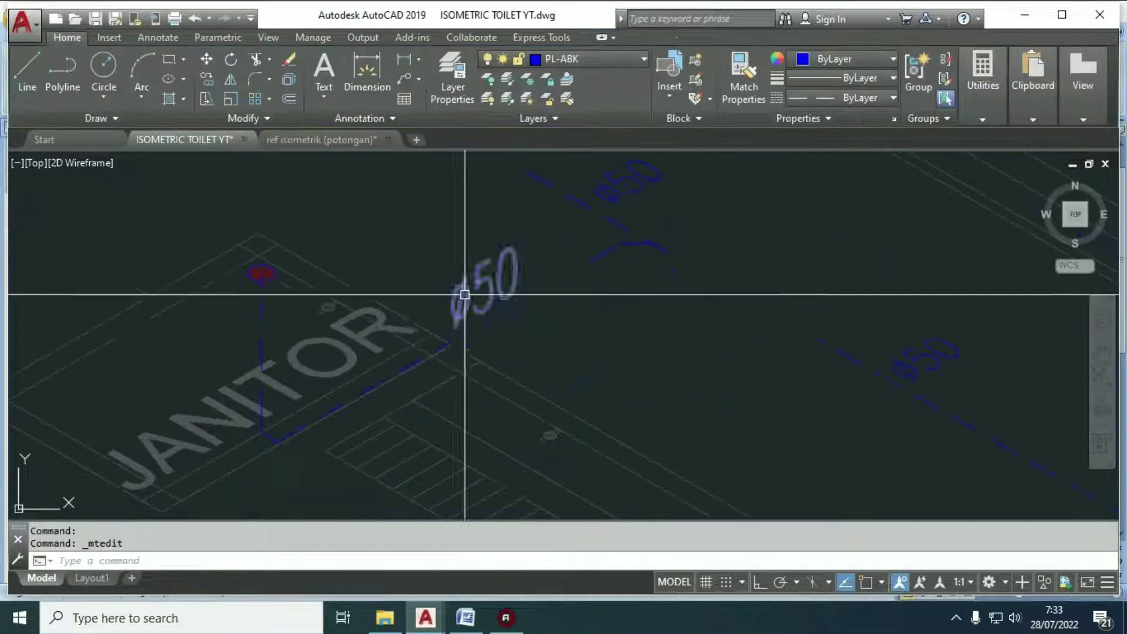
# Step: Erase the old Ø50 label on the main pipe just before the Janitor branch junction
pyautogui.press('Escape')
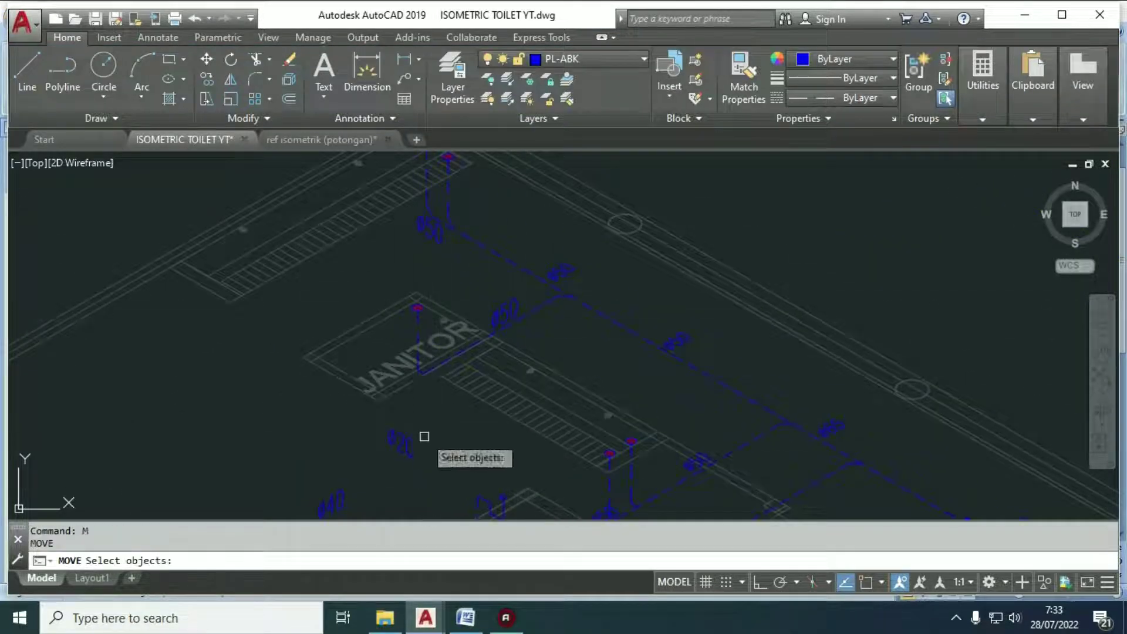
pyautogui.press('Escape')
pyautogui.press('Escape')
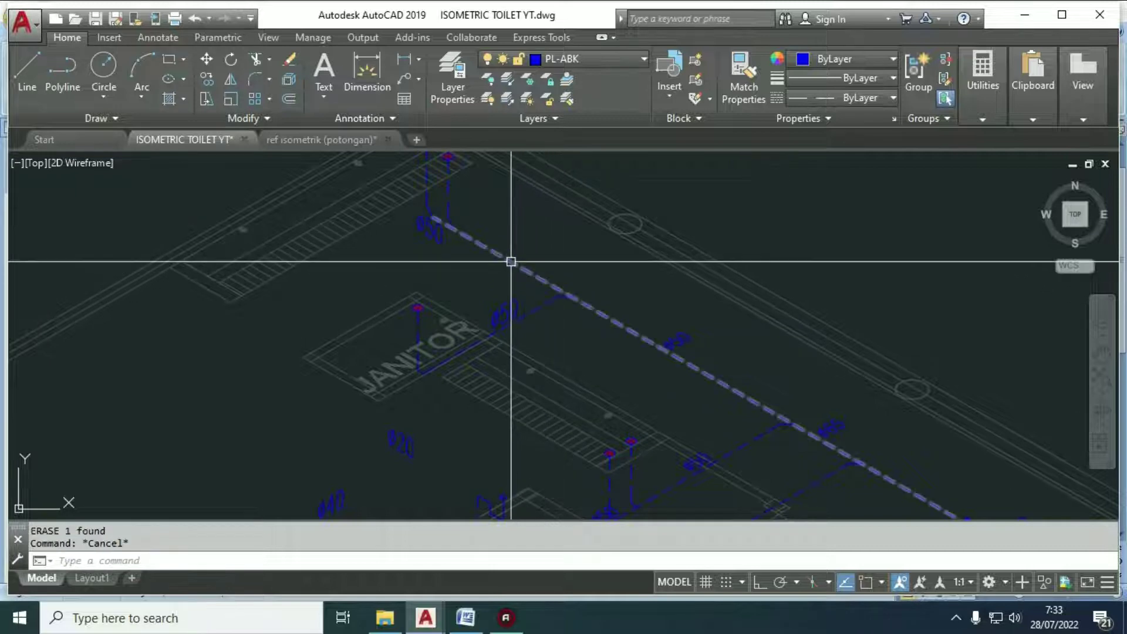
# Step: Copy the Ø50 label from the main pipe's upper end to the main pipe just before the Janitor branch junction
pyautogui.click(421, 226)
pyautogui.press('space')
pyautogui.click(440, 237)
pyautogui.scroll(5, 525, 254)
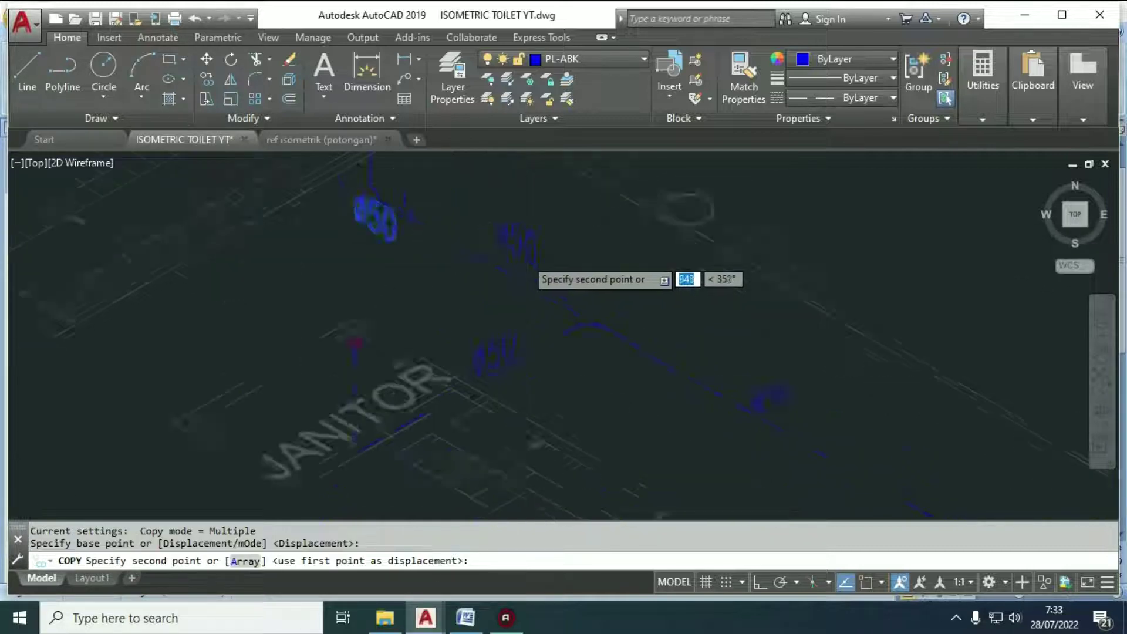
pyautogui.click(559, 291)
pyautogui.scroll(-5, 533, 249)
pyautogui.press('Escape')
# Step: Erase the two spare size labels lying in the empty area below the Janitor room
pyautogui.press('e')
pyautogui.press('space')
pyautogui.click(416, 436)
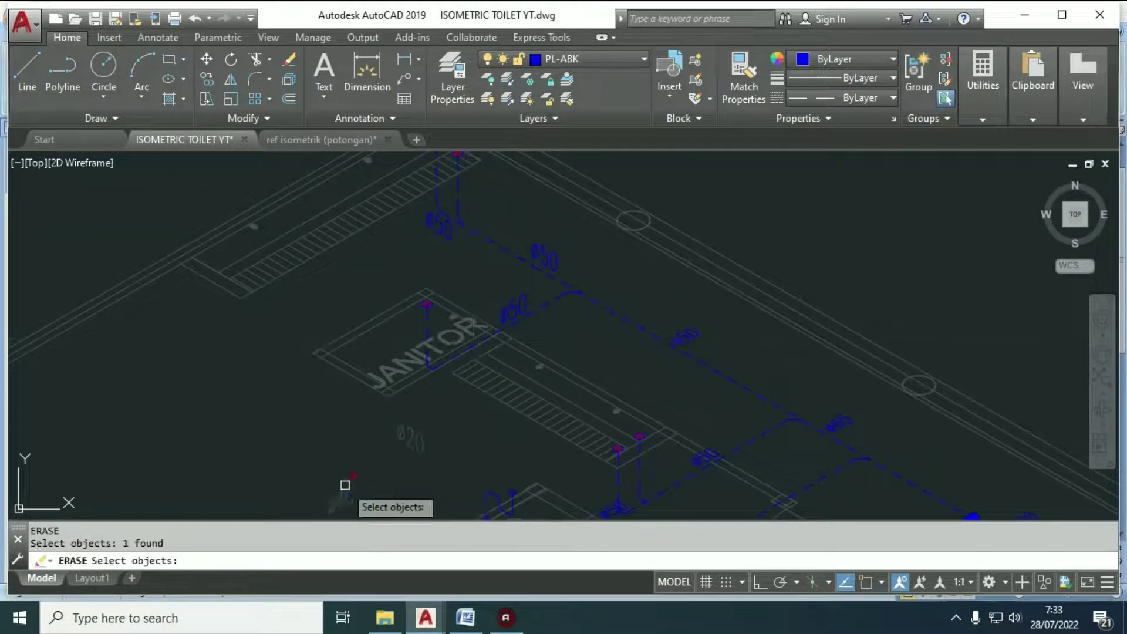
pyautogui.moveTo(393, 454); pyautogui.dragTo(286, 452, button='middle')
pyautogui.press('Escape')
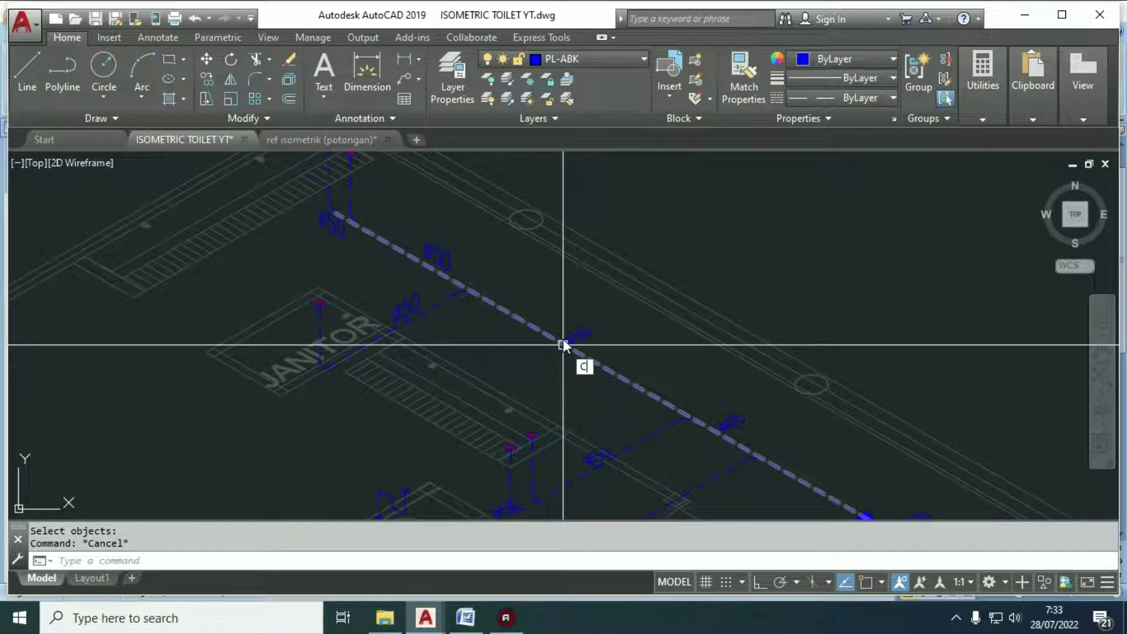
# Step: Copy the main pipe's Ø50 label to the main pipe segment just after the Janitor branch junction
pyautogui.write('c')
pyautogui.press('space')
pyautogui.click(463, 270)
pyautogui.press('space')
pyautogui.click(461, 270)
pyautogui.scroll(5, 617, 345)
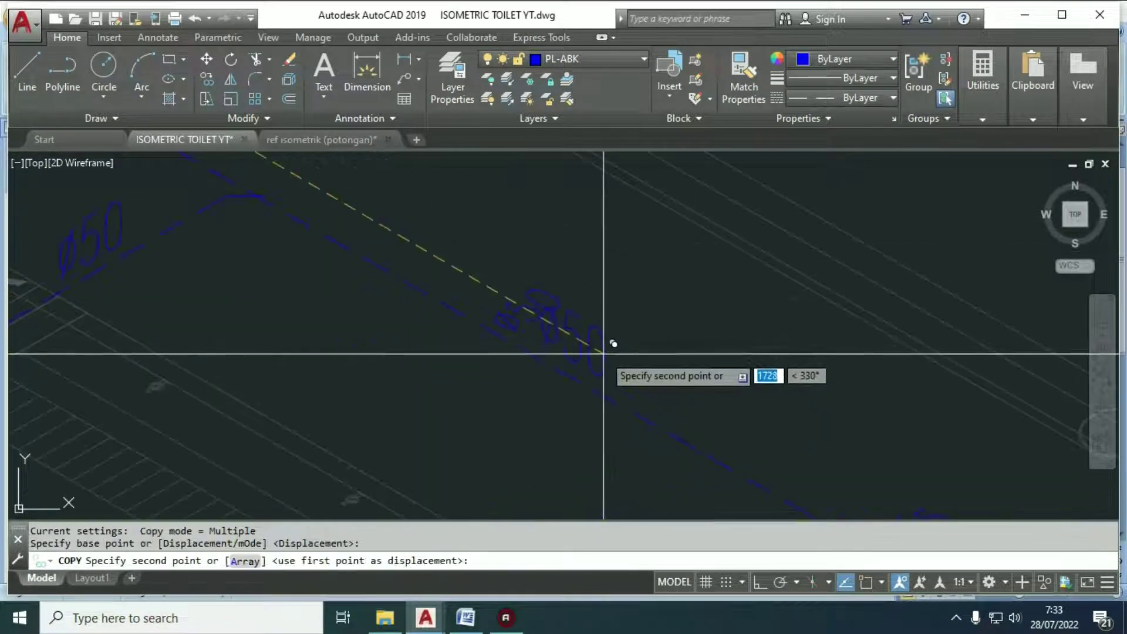
pyautogui.click(604, 354)
pyautogui.press('Escape')
# Step: Erase the old size label on the main pipe segment after the Janitor branch junction
pyautogui.scroll(-3, 553, 315)
pyautogui.press('e')
pyautogui.press('space')
pyautogui.click(546, 284)
pyautogui.scroll(-3, 621, 320)
pyautogui.press('Escape')
# Step: Copy the Ø50 label to the short main pipe segment between the next two branch junctions and erase the old label there
pyautogui.write('c')
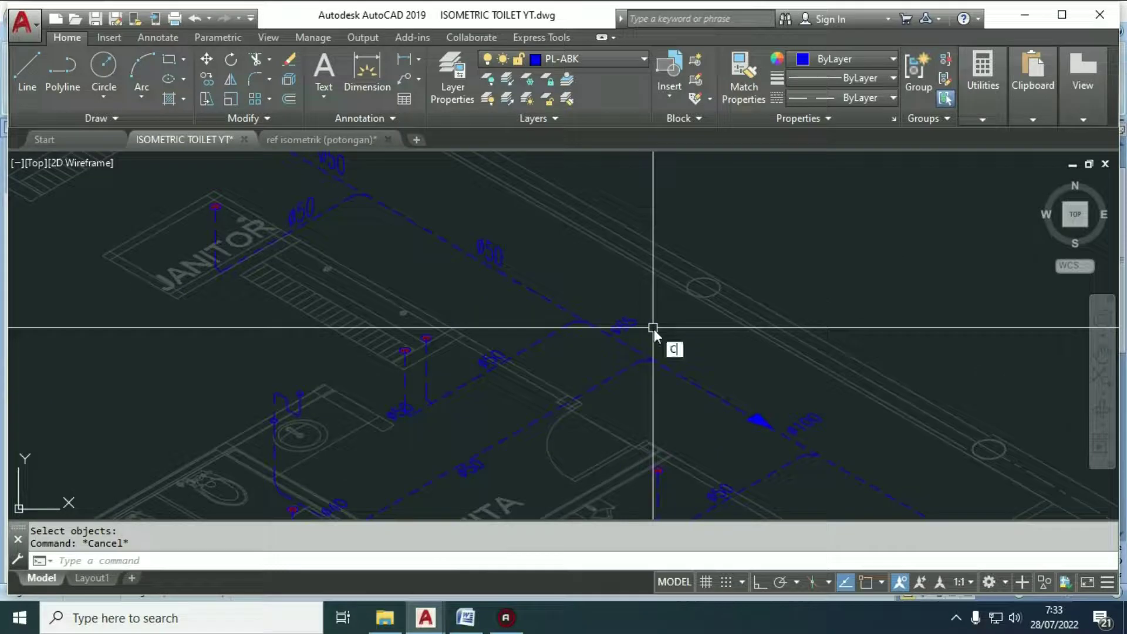
pyautogui.write('o')
pyautogui.press('space')
pyautogui.click(503, 264)
pyautogui.press('space')
pyautogui.click(491, 256)
pyautogui.scroll(5, 636, 338)
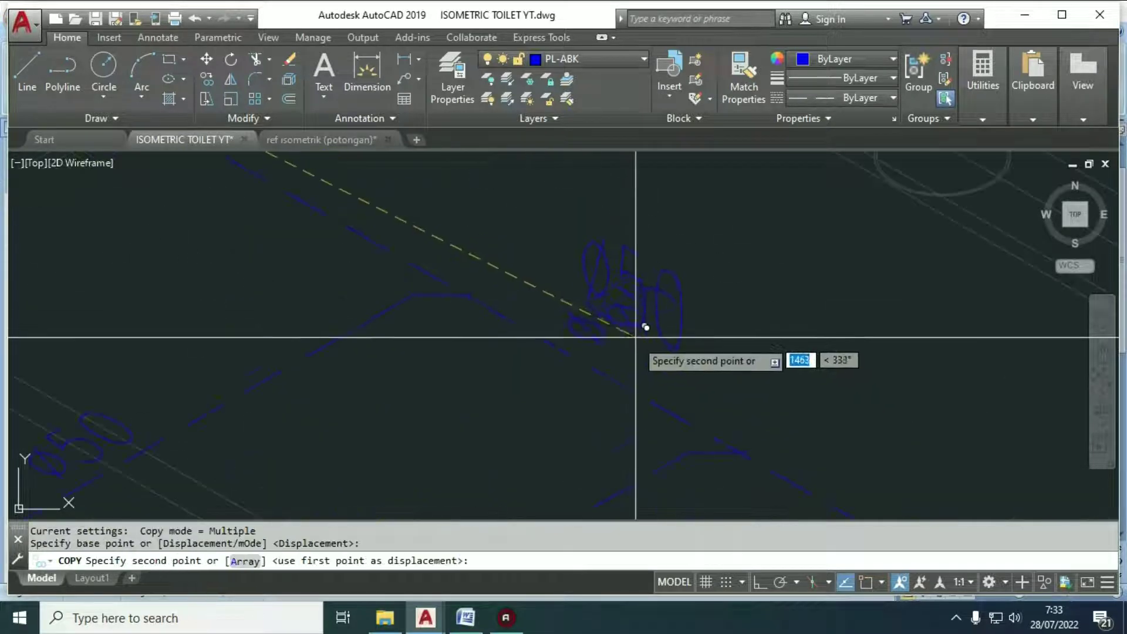
pyautogui.click(624, 347)
pyautogui.press('Escape')
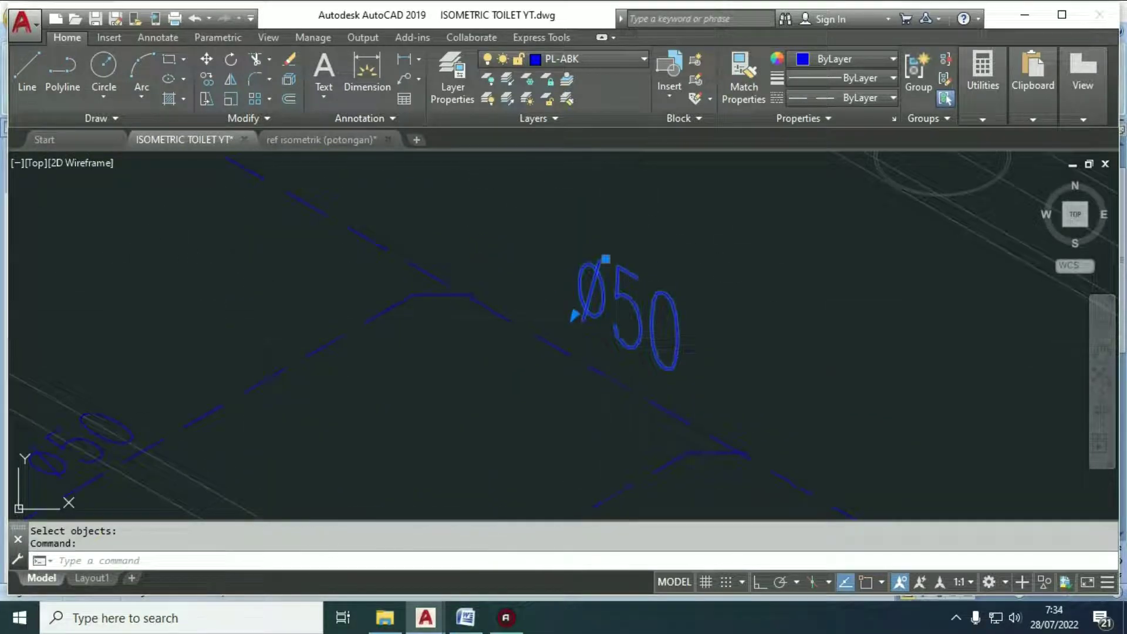
# Step: Change the text of the label on the short main pipe segment to Ø65
pyautogui.doubleClick(617, 336)
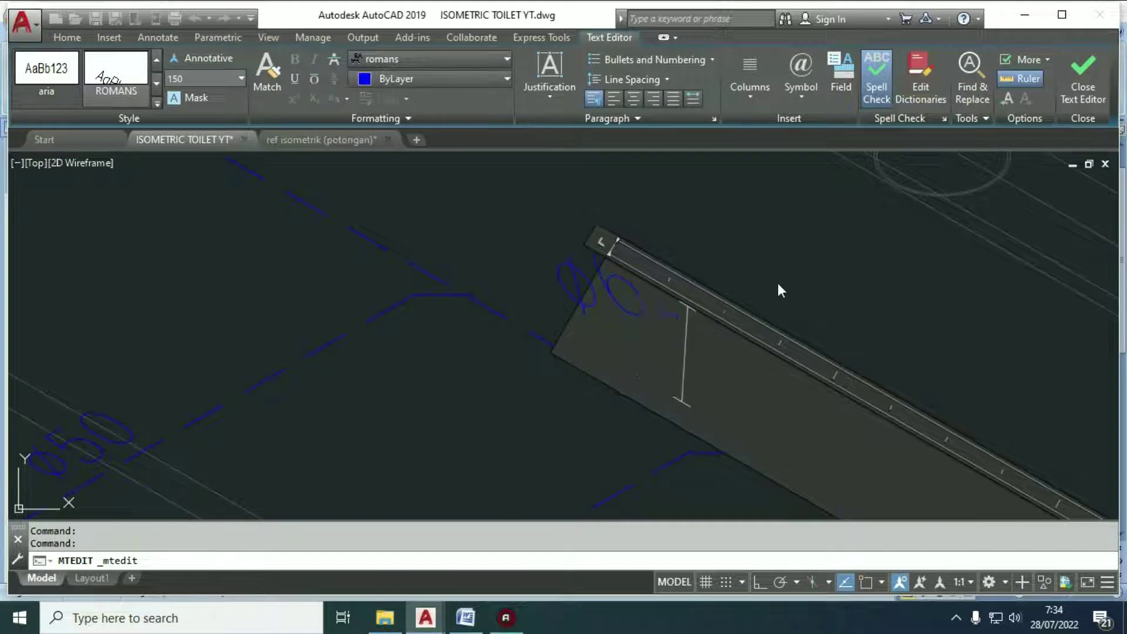
pyautogui.press('Escape')
pyautogui.scroll(-6, 644, 322)
# Step: Copy the Janitor branch's Ø50 label onto the next branch pipe and beneath that branch's drops
pyautogui.press('Return')
pyautogui.moveTo(575, 308)
pyautogui.mouseDown(button='middle')
pyautogui.moveTo(573, 337)
pyautogui.moveTo(503, 357)
pyautogui.moveTo(647, 259)
pyautogui.moveTo(603, 333)
pyautogui.mouseUp(button='middle')
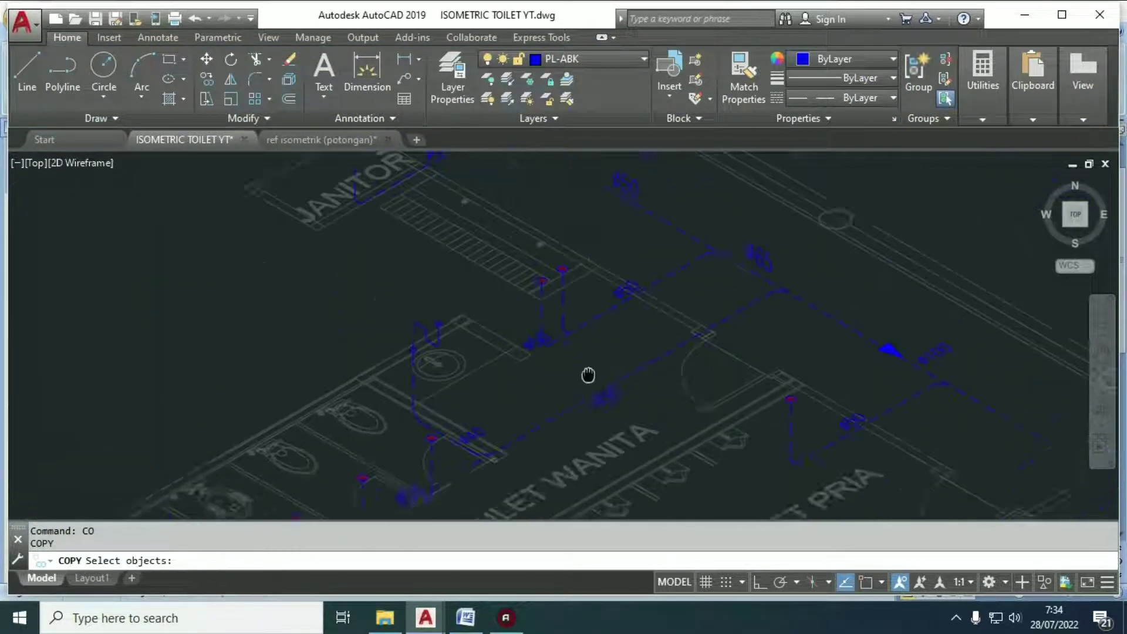
pyautogui.scroll(2, 524, 297)
pyautogui.click(419, 191)
pyautogui.press('Return')
pyautogui.click(435, 193)
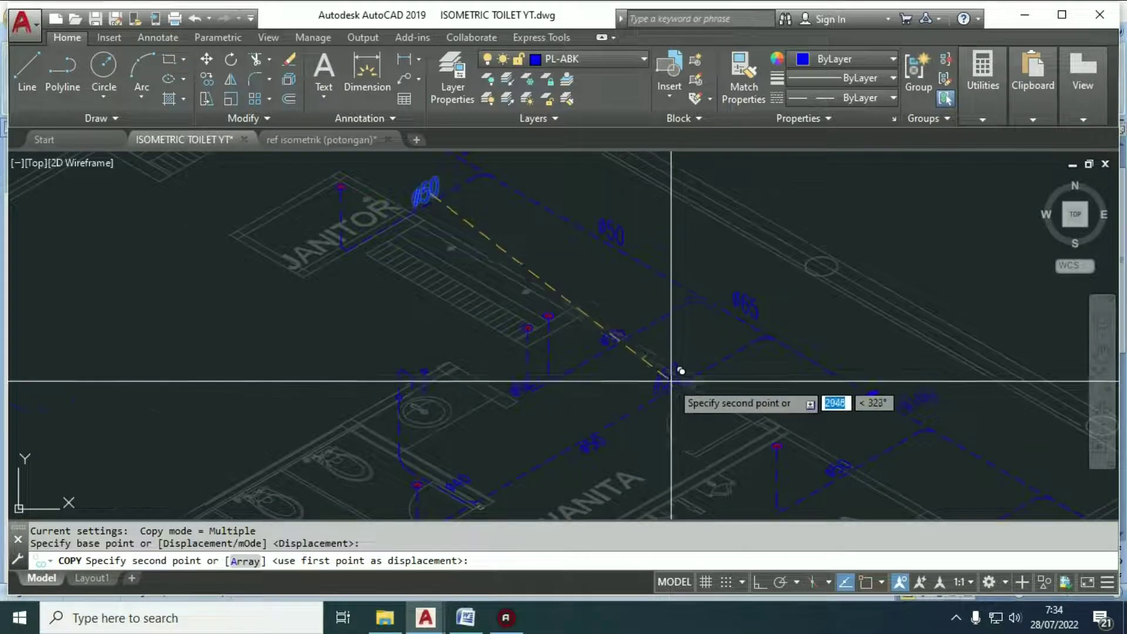
pyautogui.scroll(5, 650, 368)
pyautogui.click(569, 207)
pyautogui.scroll(-4, 576, 194)
pyautogui.scroll(4, 471, 315)
# Step: Erase the old size labels on the branch pipe below the Janitor branch and beside its drops
pyautogui.press('Escape')
pyautogui.write('e')
pyautogui.press('space')
pyautogui.click(362, 282)
pyautogui.press('space')
pyautogui.click(339, 266)
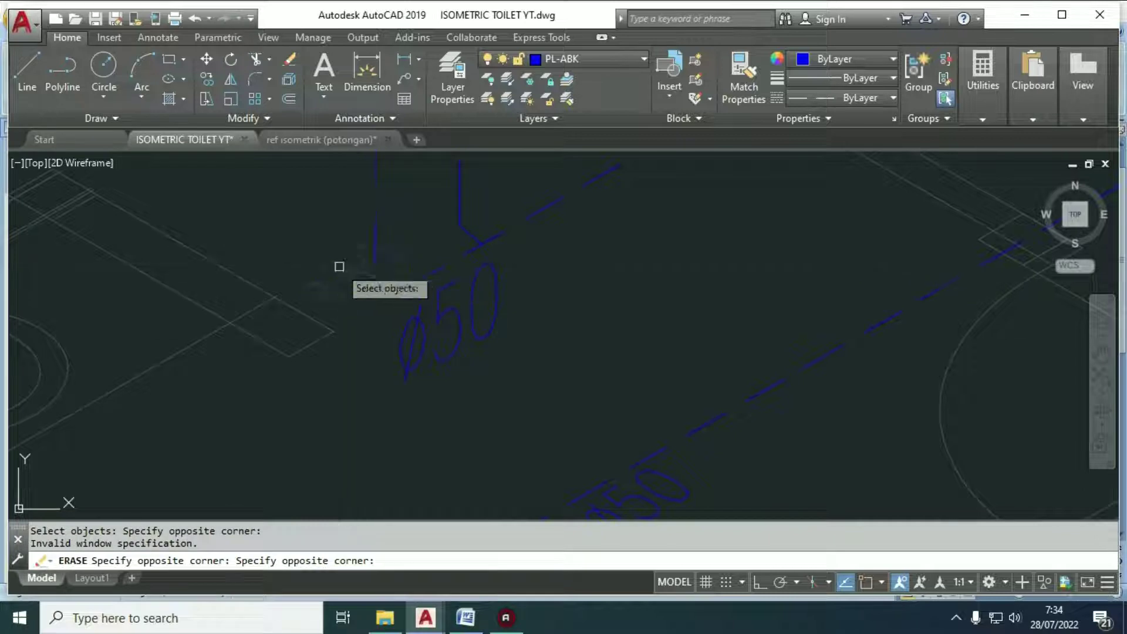
pyautogui.press('space')
pyautogui.scroll(-4, 382, 263)
pyautogui.press('space')
pyautogui.scroll(-5, 468, 307)
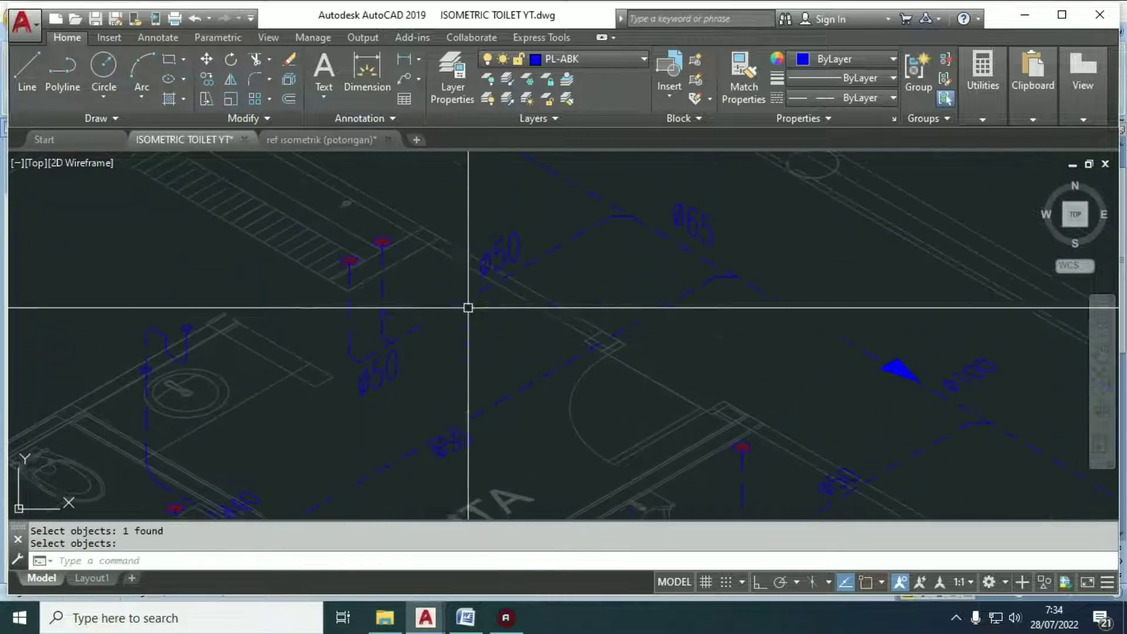
# Step: Copy the branch Ø50 label to the far end of the Toilet Wanita branch, beside the clean-out riser
pyautogui.scroll(2, 288, 421)
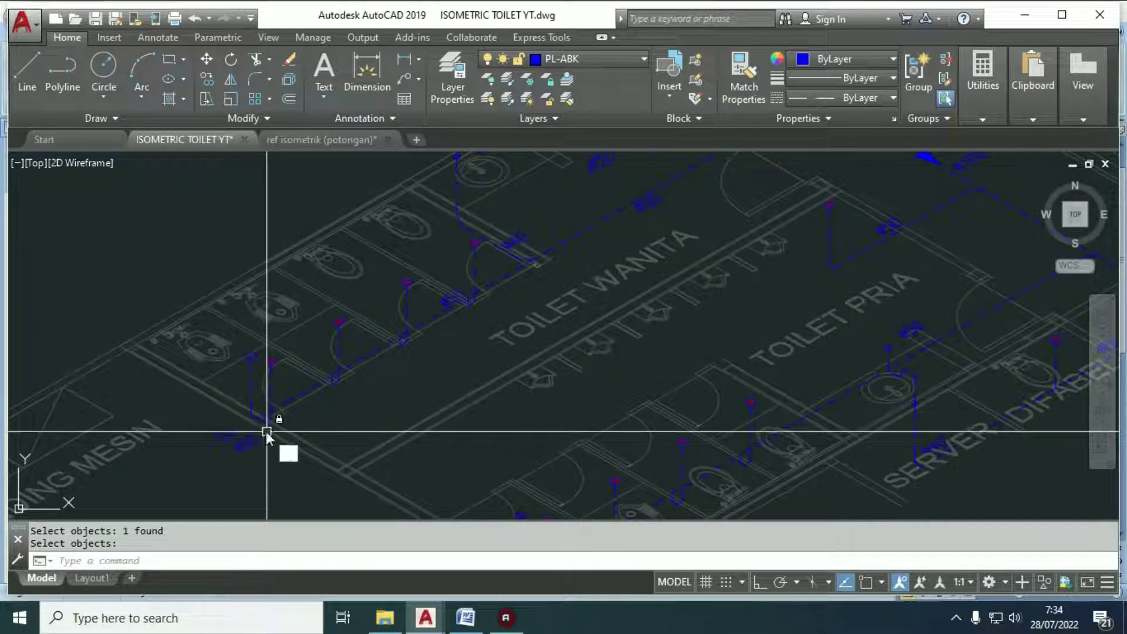
pyautogui.write('co')
pyautogui.press('space')
pyautogui.scroll(-3, 466, 320)
pyautogui.scroll(2, 512, 268)
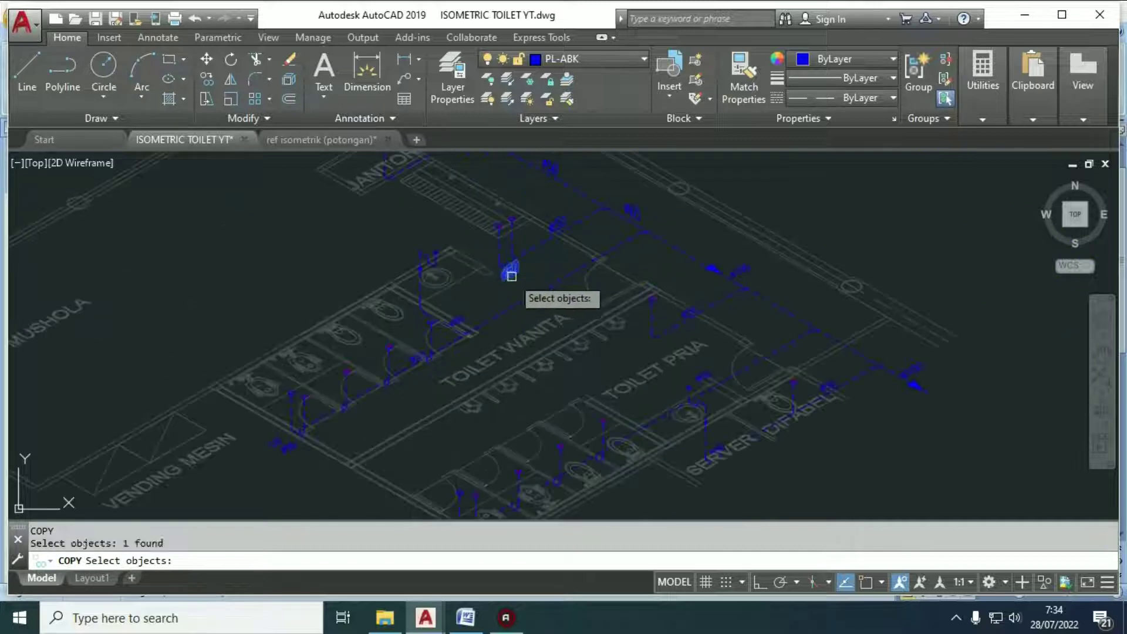
pyautogui.press('space')
pyautogui.click(509, 272)
pyautogui.scroll(3, 282, 390)
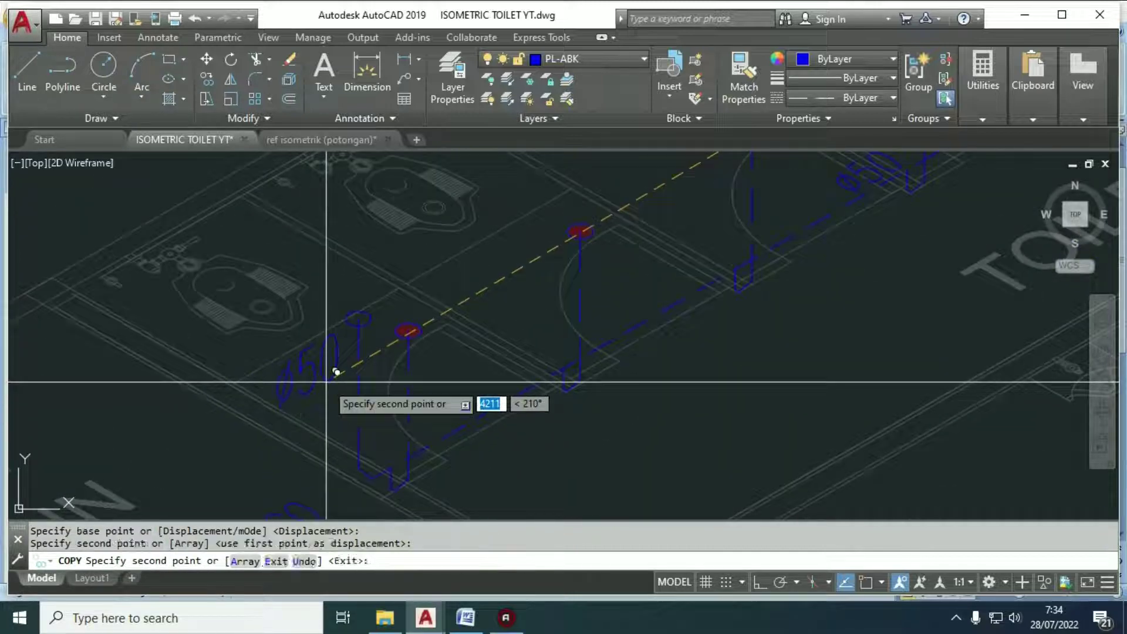
pyautogui.press('space')
# Step: Change the label beside the clean-out riser to two lines, CO above Ø50
pyautogui.scroll(-4, 327, 438)
pyautogui.scroll(4, 317, 310)
pyautogui.doubleClick(317, 341)
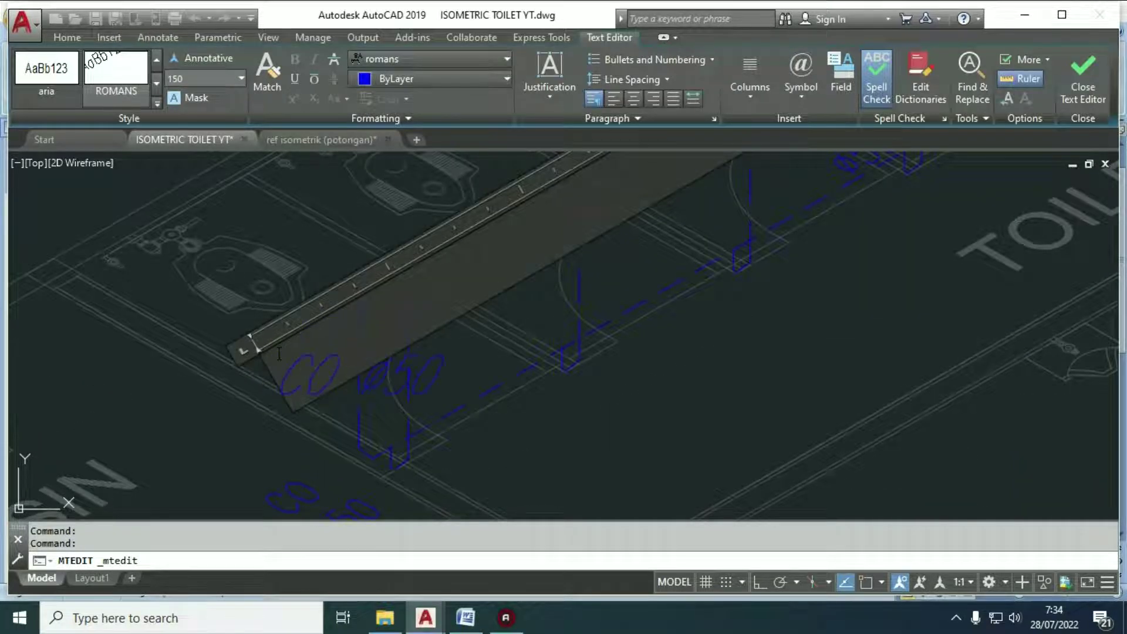
pyautogui.press('Return')
pyautogui.scroll(-3, 254, 404)
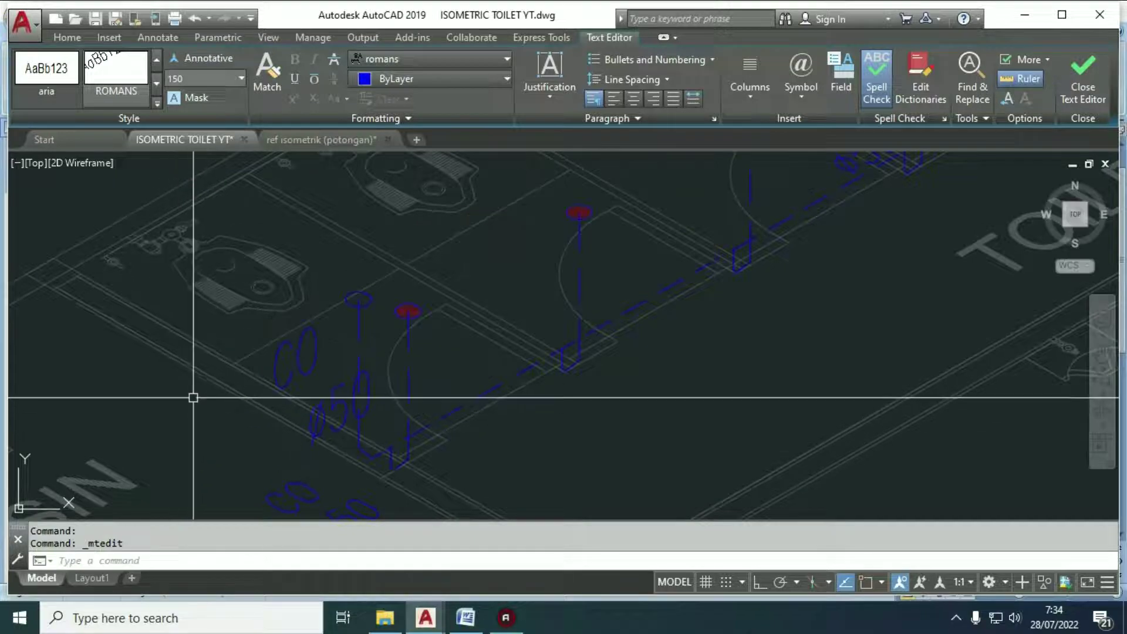
pyautogui.press('Escape')
# Step: Erase the old clean-out label and move the new CO Ø50 label outward, clear of the riser
pyautogui.scroll(4, 280, 435)
pyautogui.press('Return')
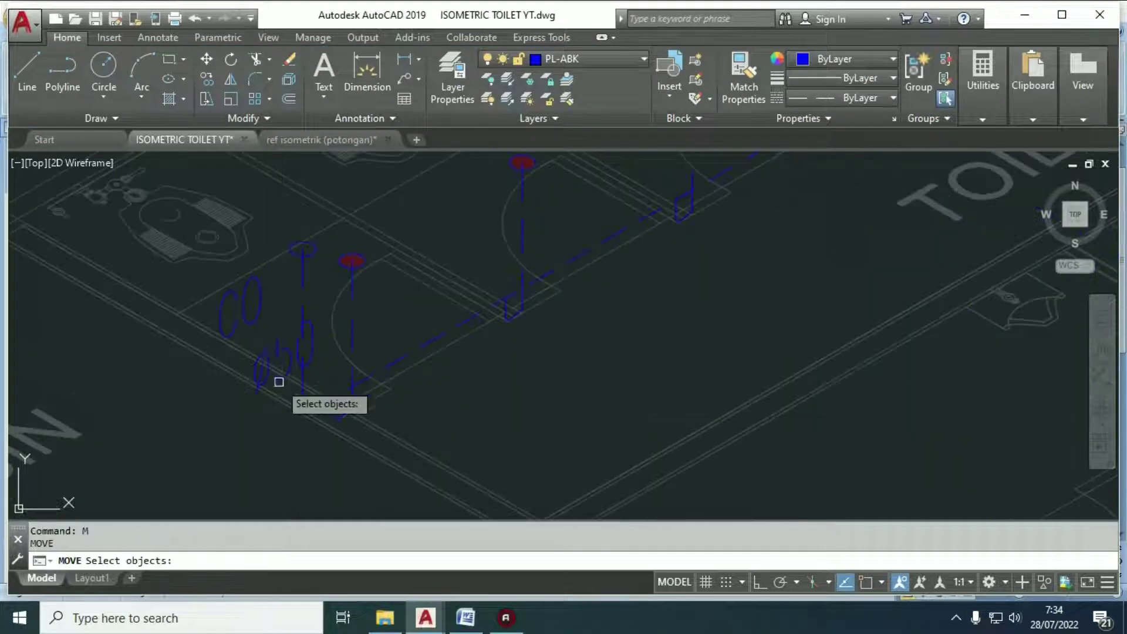
pyautogui.click(274, 339)
pyautogui.press('Return')
pyautogui.click(257, 421)
pyautogui.click(221, 413)
pyautogui.scroll(-4, 233, 380)
# Step: Copy a branch Ø50 label onto the Toilet Wanita branch pipe between the drops in front of the toilet cubicles
pyautogui.moveTo(376, 384); pyautogui.dragTo(346, 406, button='middle')
pyautogui.write('CO')
pyautogui.press('Return')
pyautogui.scroll(4, 447, 271)
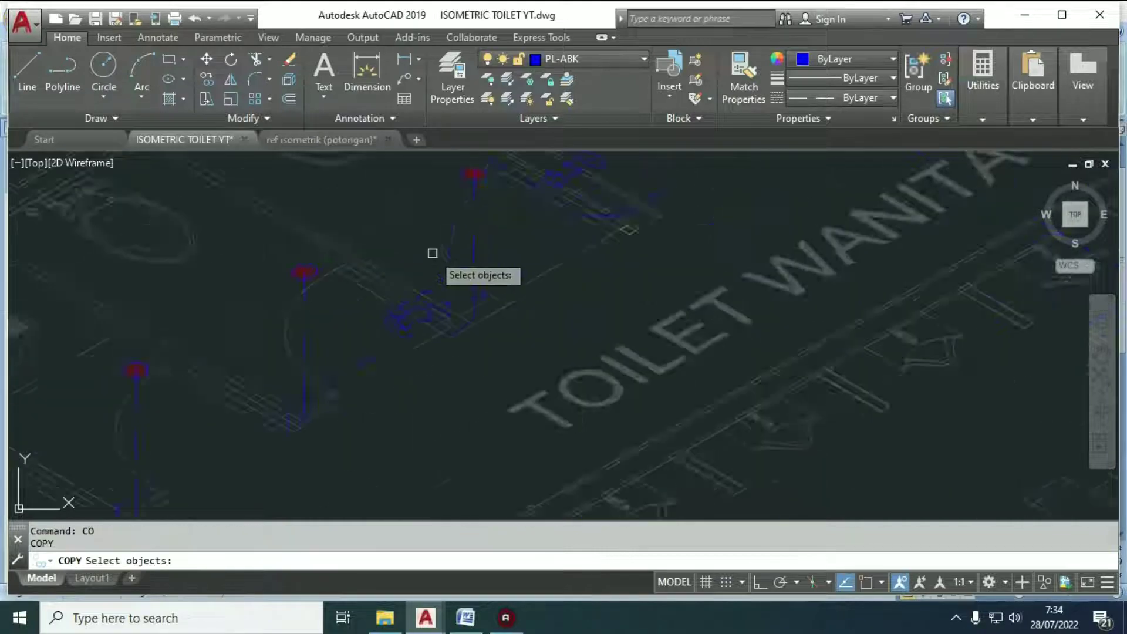
pyautogui.scroll(-5, 523, 284)
pyautogui.scroll(2, 515, 280)
pyautogui.moveTo(609, 341); pyautogui.dragTo(596, 358, button='middle')
pyautogui.click(623, 187)
pyautogui.scroll(4, 371, 391)
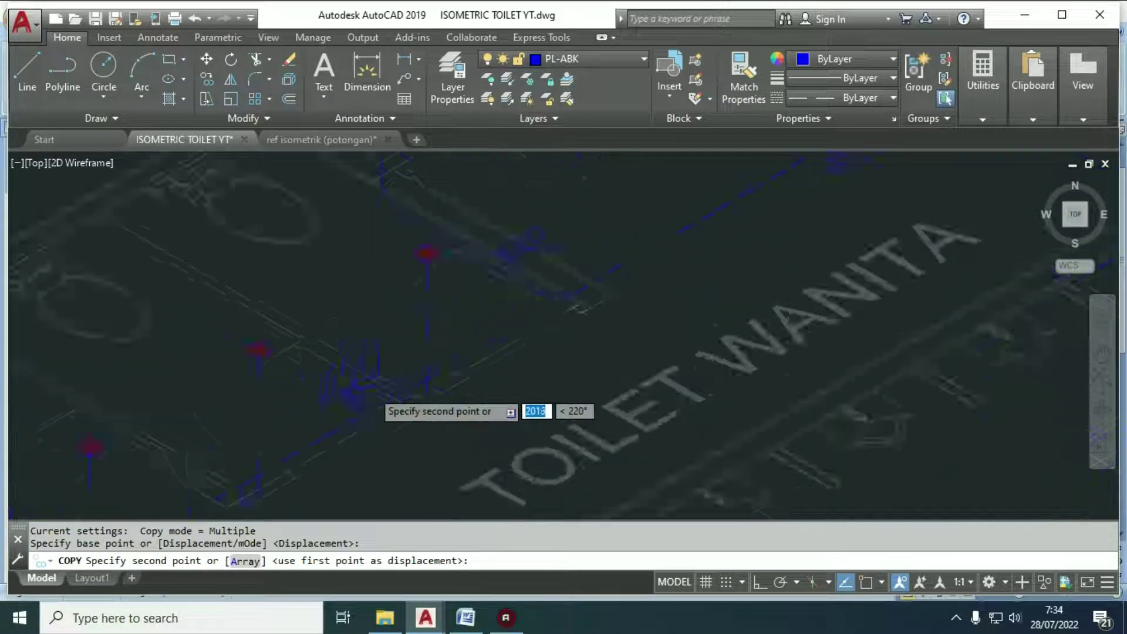
pyautogui.click(356, 421)
pyautogui.press('Return')
# Step: Erase the old size labels on the Toilet Wanita cubicle pipe and on the washbasin branch
pyautogui.write('E')
pyautogui.press('Return')
pyautogui.click(375, 403)
pyautogui.press('Return')
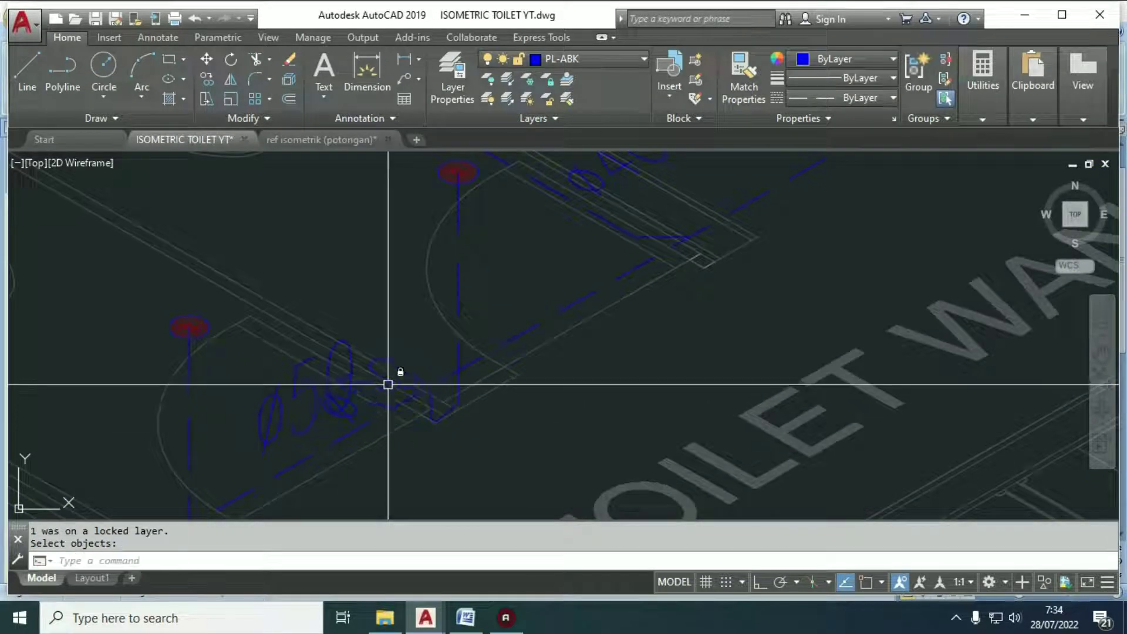
pyautogui.click(402, 368)
pyautogui.press('Escape')
pyautogui.scroll(-3, 460, 330)
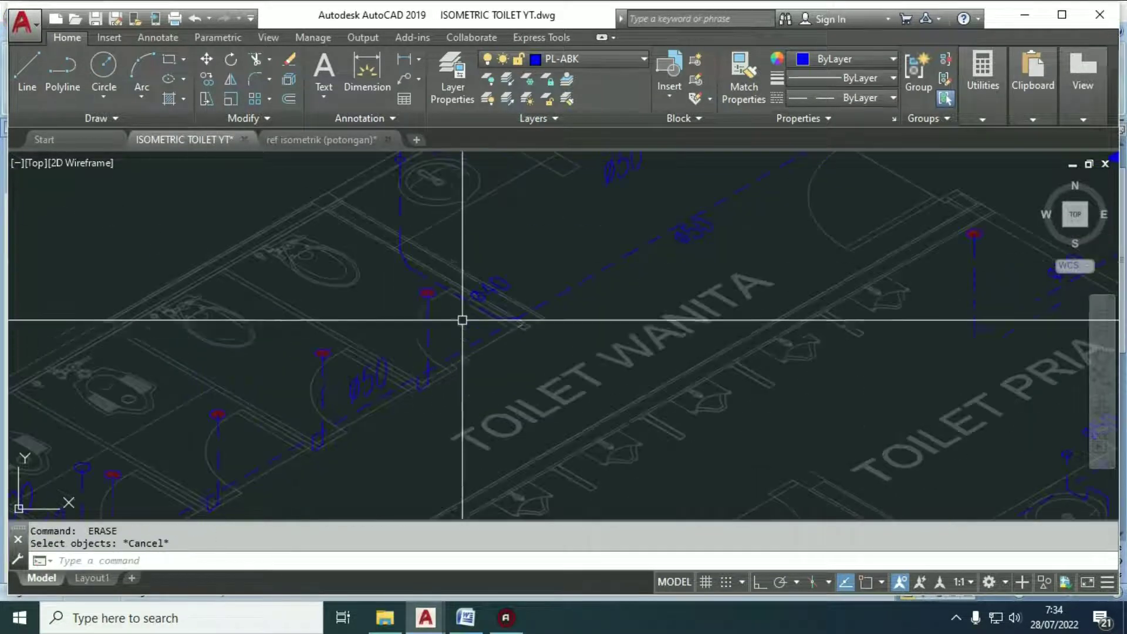
pyautogui.write('E')
pyautogui.press('Return')
# Step: Copy the main pipe's Ø50 label onto the Toilet Wanita washbasin branch
pyautogui.write('CV')
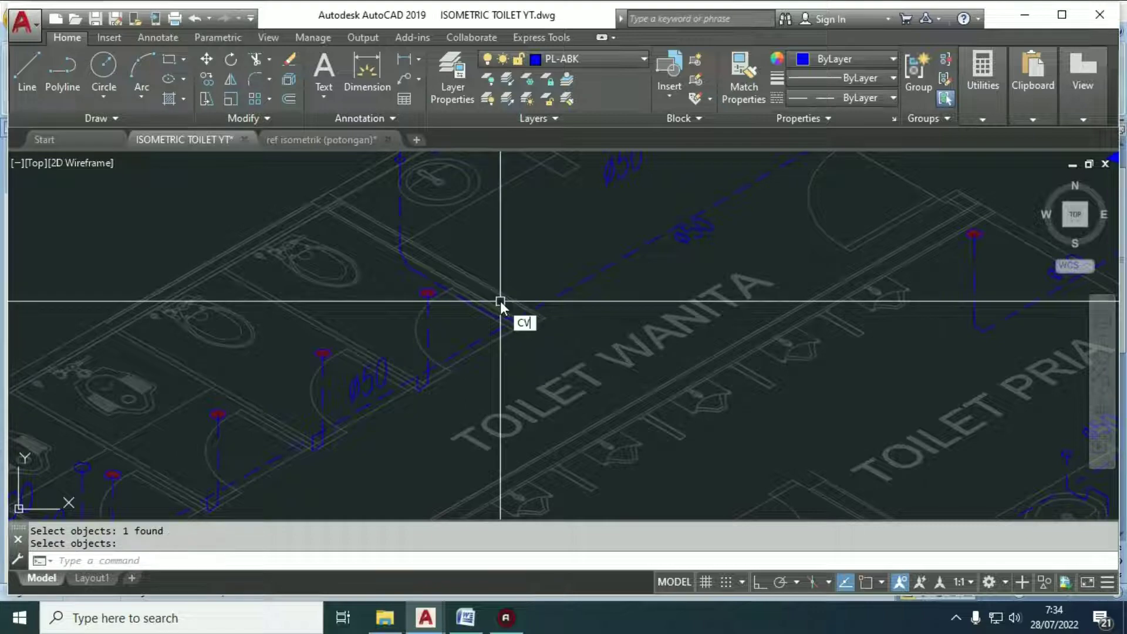
pyautogui.write('CO')
pyautogui.press('Return')
pyautogui.scroll(-3, 505, 246)
pyautogui.scroll(4, 376, 255)
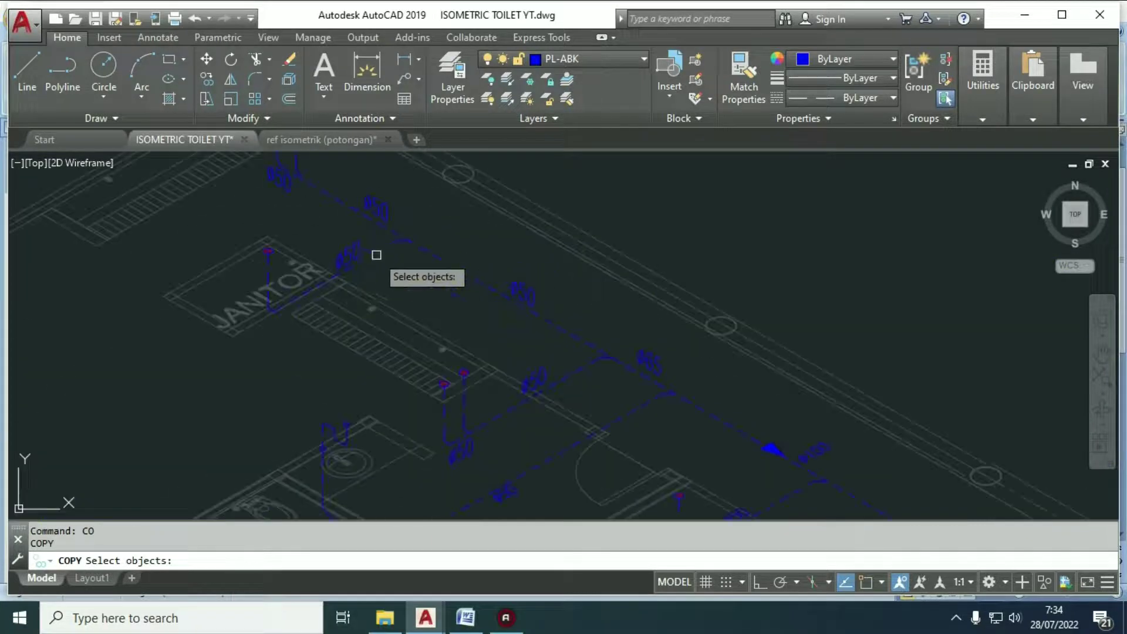
pyautogui.click(525, 295)
pyautogui.press('Return')
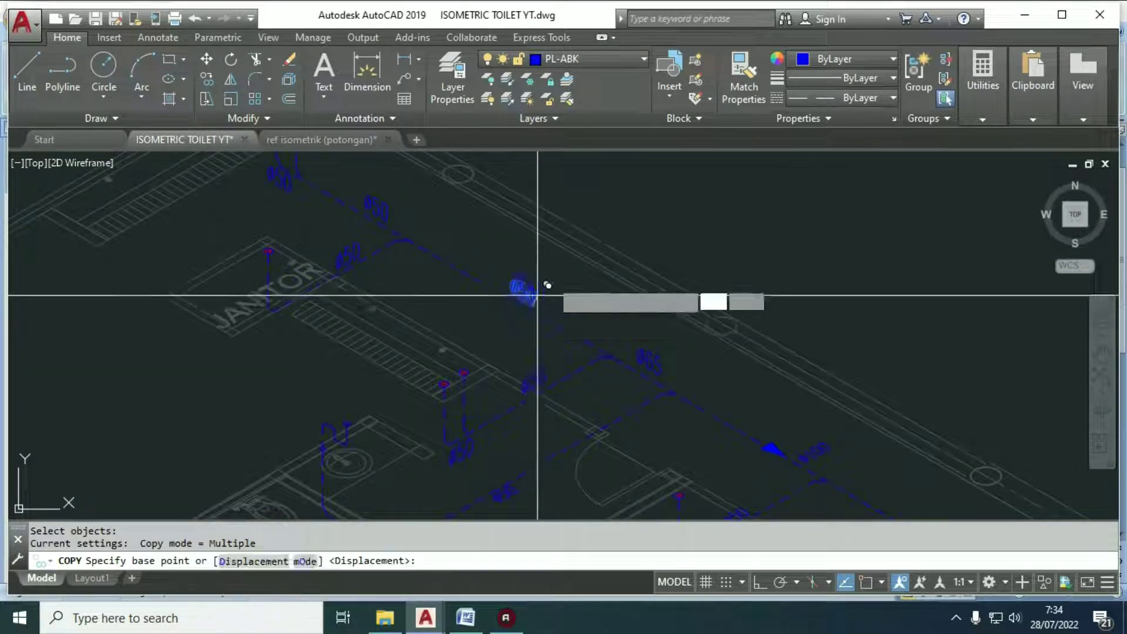
pyautogui.click(536, 305)
pyautogui.scroll(-4, 546, 279)
pyautogui.scroll(6, 478, 377)
pyautogui.click(537, 370)
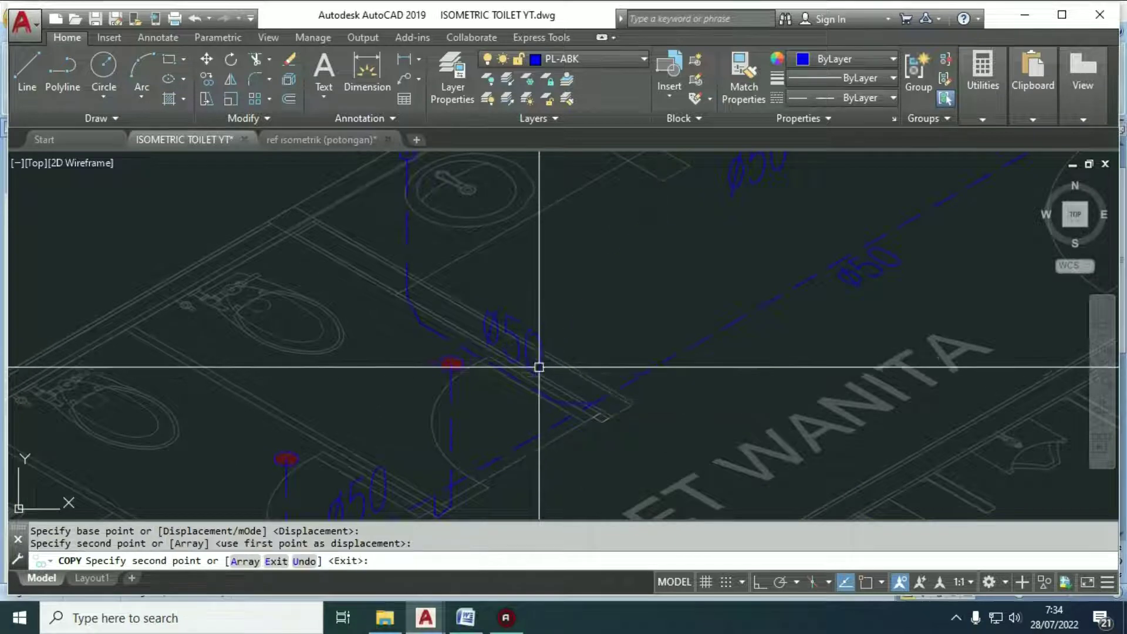
pyautogui.press('Return')
# Step: Change the washbasin branch label's text to Ø40
pyautogui.doubleClick(516, 352)
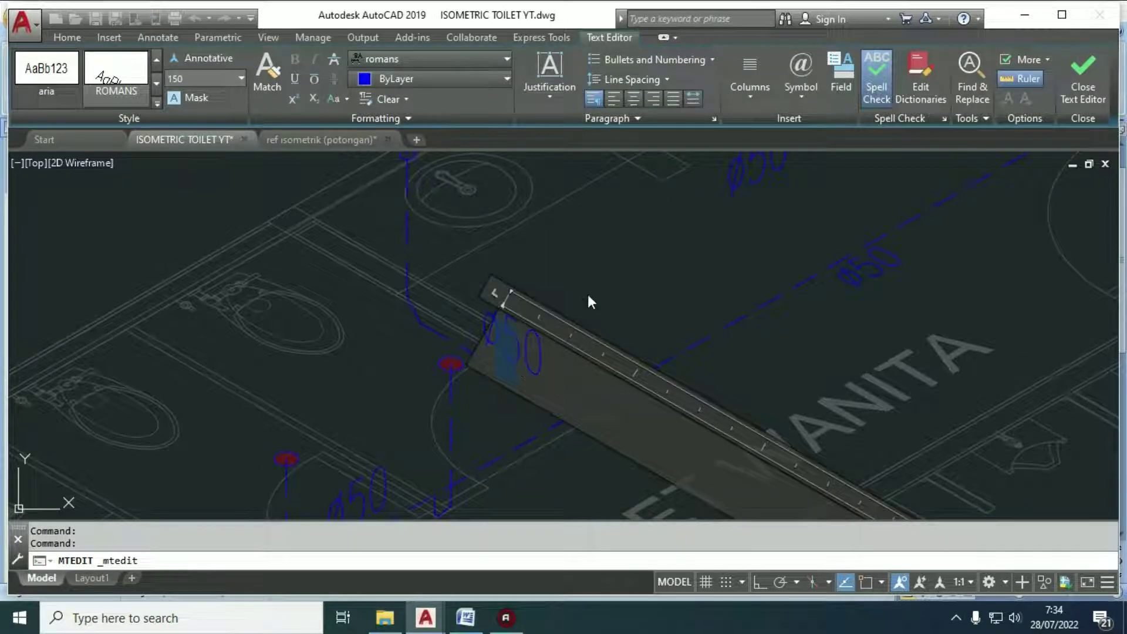
pyautogui.press('Escape')
pyautogui.scroll(-4, 558, 290)
pyautogui.scroll(3, 529, 370)
# Step: Copy the cubicle pipe's Ø50 label to the Toilet Wanita branch after the washbasin junction and erase the old label there
pyautogui.write('CO')
pyautogui.press('Return')
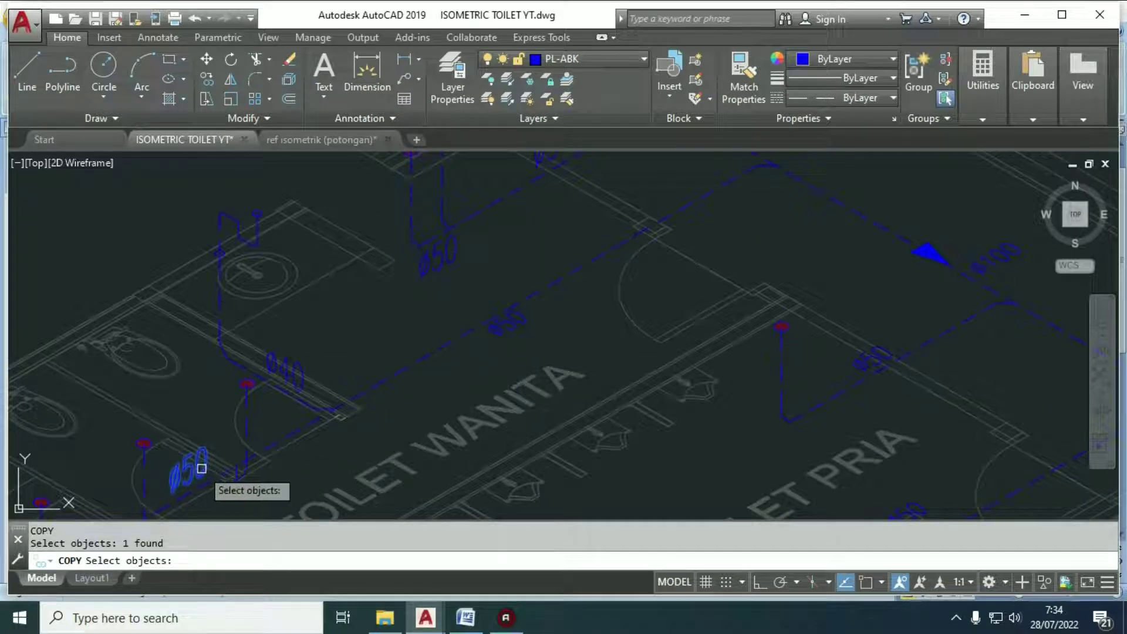
pyautogui.press('Return')
pyautogui.click(180, 467)
pyautogui.scroll(3, 435, 335)
pyautogui.click(581, 317)
pyautogui.press('Escape')
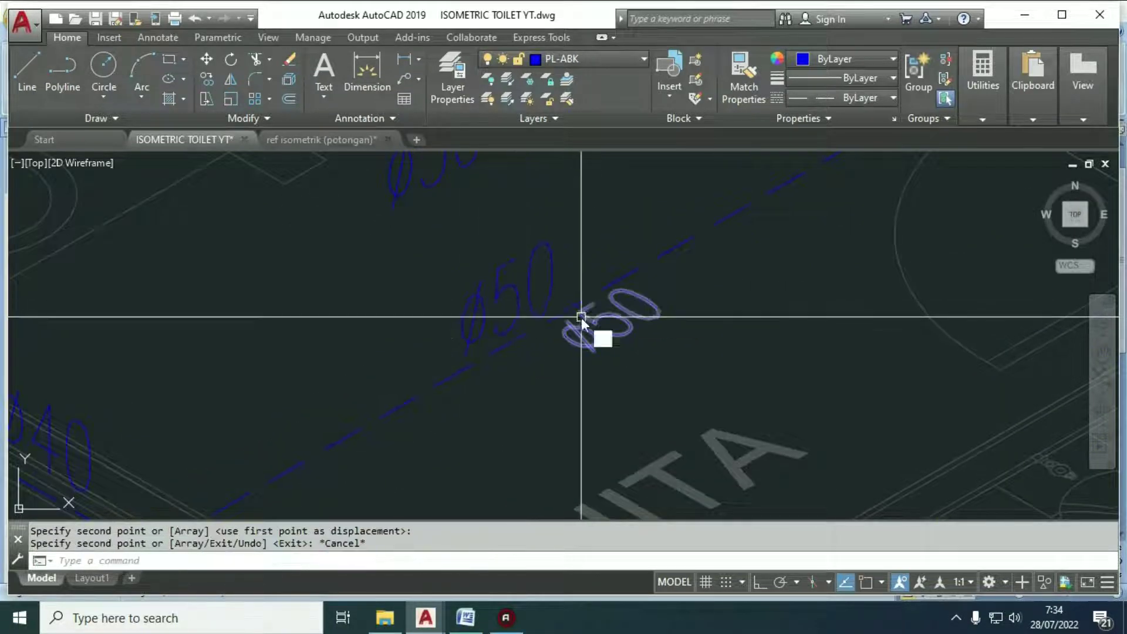
pyautogui.scroll(-5, 590, 321)
pyautogui.press('Escape')
pyautogui.write('CO')
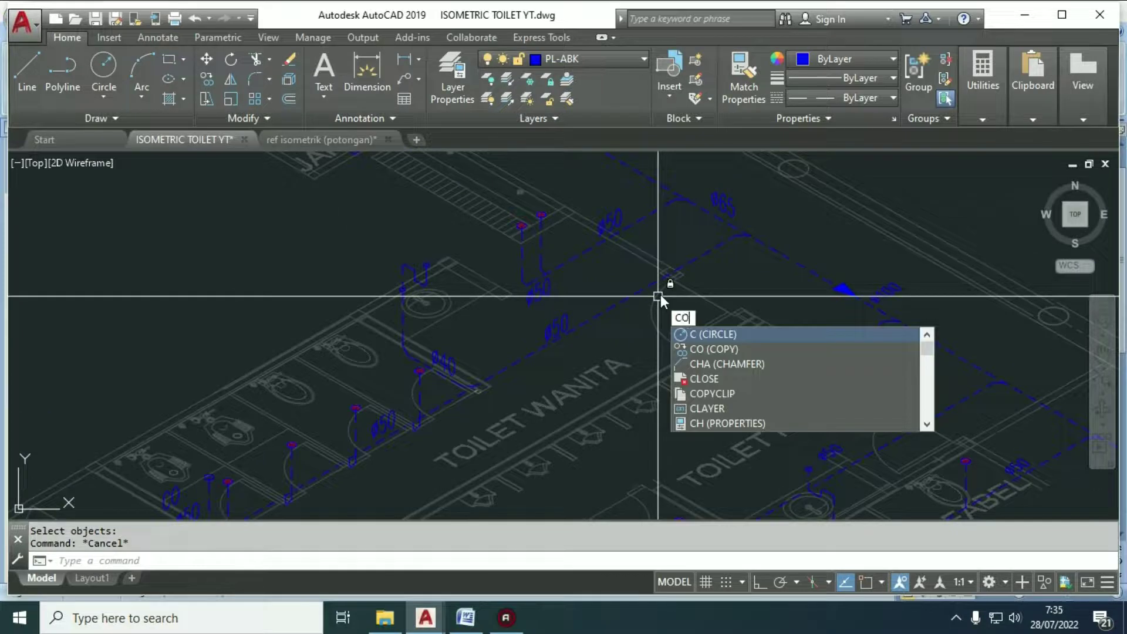
pyautogui.press('Return')
pyautogui.moveTo(660, 294); pyautogui.dragTo(646, 293, button='middle')
pyautogui.press('Escape')
pyautogui.moveTo(723, 284); pyautogui.dragTo(669, 221, button='middle')
pyautogui.press('Escape')
# Step: Copy the main pipe's Ø65 label to the next main pipe segment, beside the flow arrow
pyautogui.write('co')
pyautogui.press('Return')
pyautogui.click(637, 173)
pyautogui.press('Return')
pyautogui.click(637, 170)
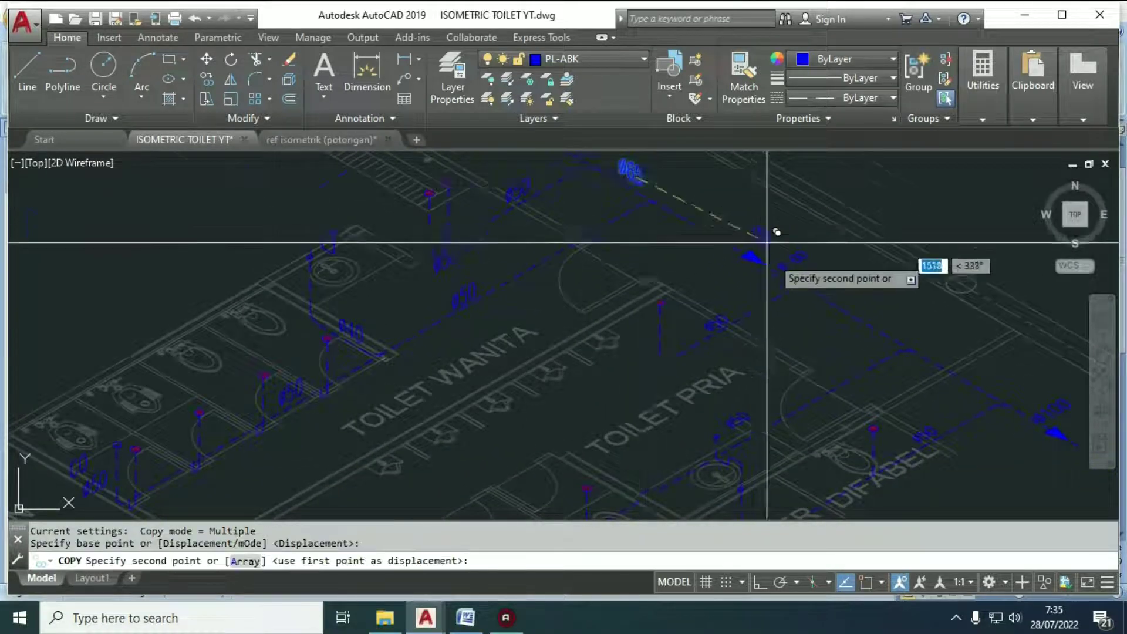
pyautogui.scroll(3, 772, 246)
pyautogui.moveTo(670, 283); pyautogui.dragTo(808, 388, button='middle')
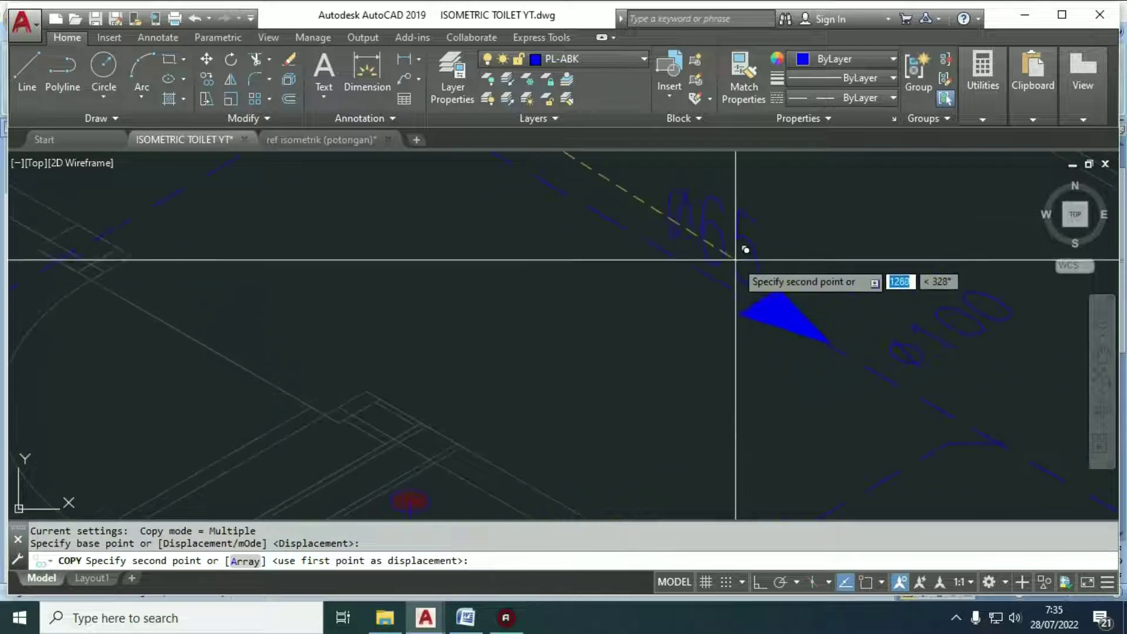
pyautogui.press('Escape')
# Step: Change the text of the label beside the main pipe's flow arrow to Ø100
pyautogui.doubleClick(713, 238)
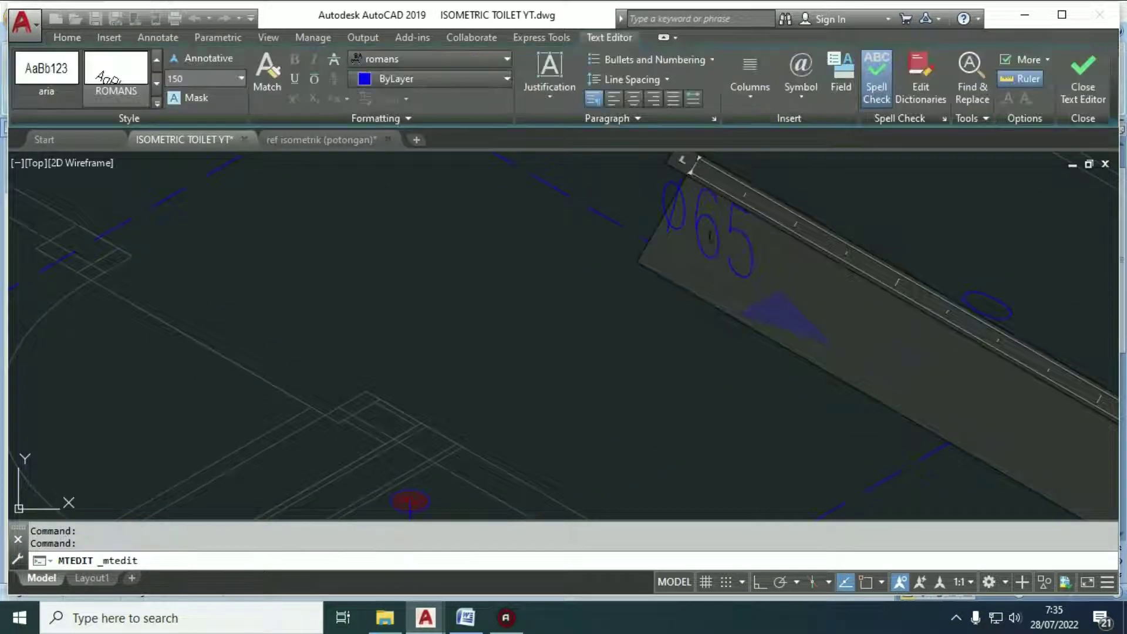
pyautogui.write('100')
pyautogui.click(816, 213)
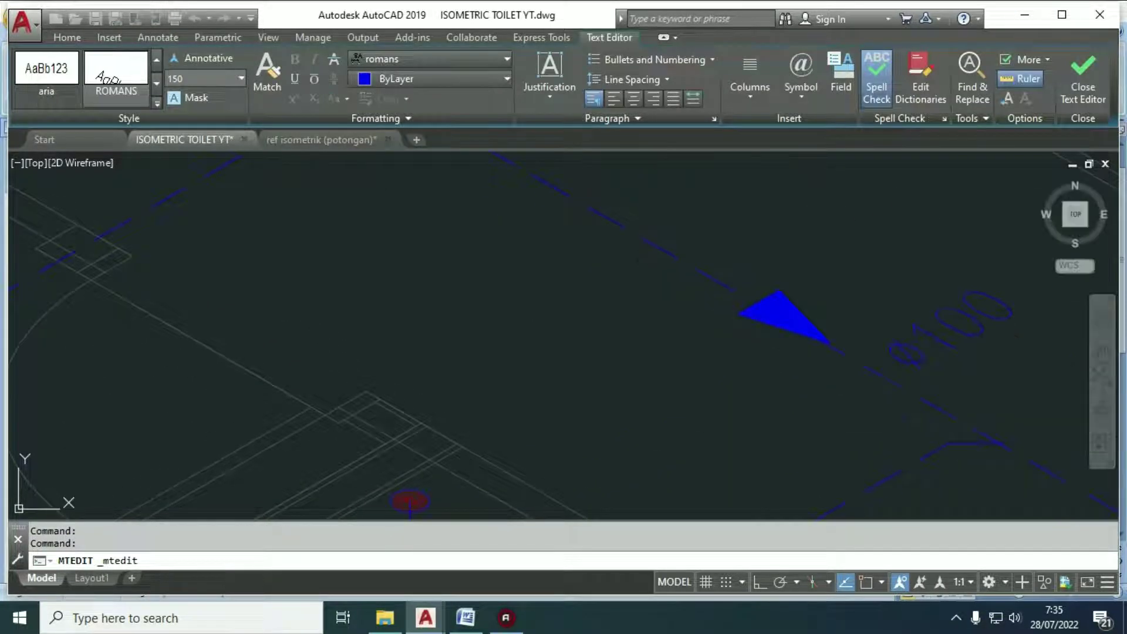
# Step: Erase the old Ø100 label just past the flow arrow on the main pipe
pyautogui.write('e')
pyautogui.press('Return')
pyautogui.click(943, 298)
pyautogui.press('Return')
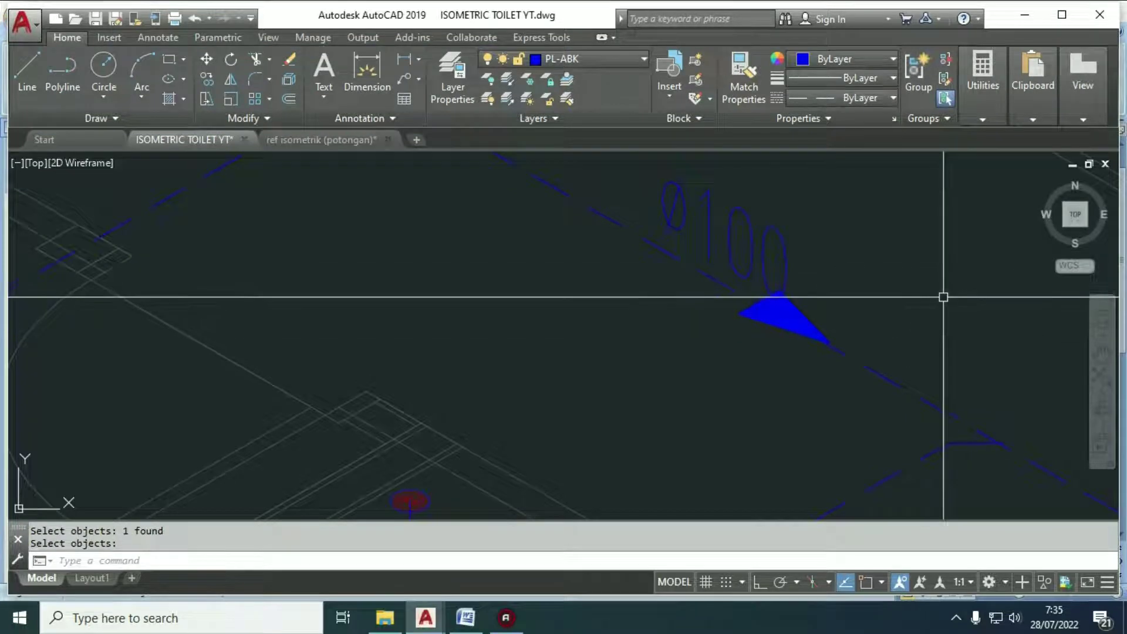
# Step: Move the Ø100 label a short distance back along the main pipe so it clears the flow arrow
pyautogui.click(850, 210)
pyautogui.click(730, 268)
pyautogui.press('Return')
pyautogui.click(911, 295)
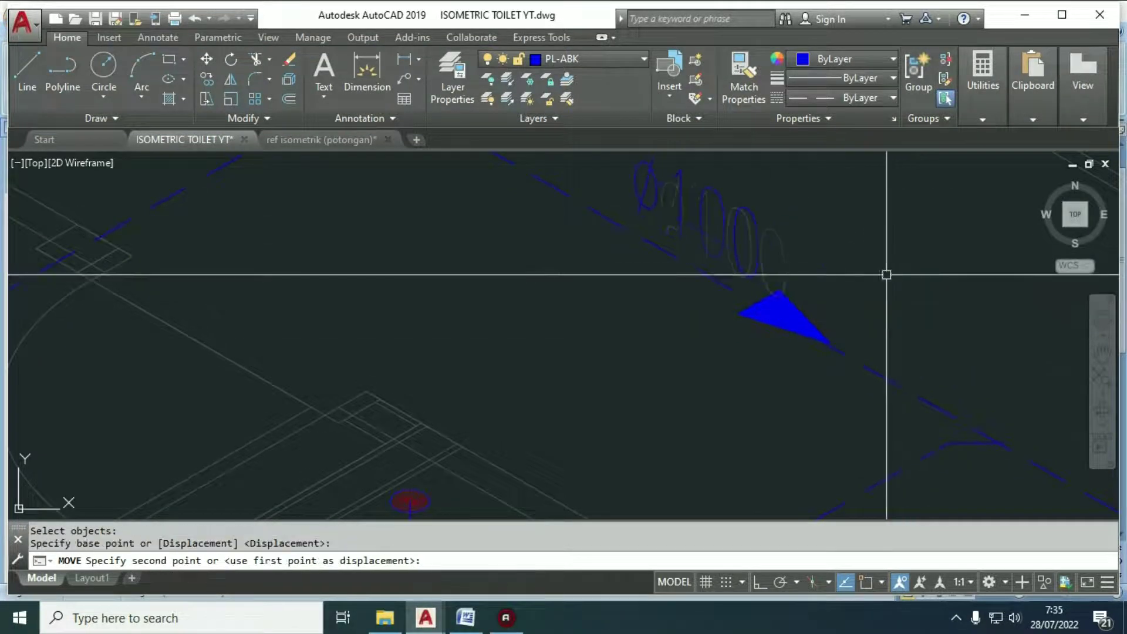
pyautogui.click(884, 276)
pyautogui.scroll(-6, 778, 264)
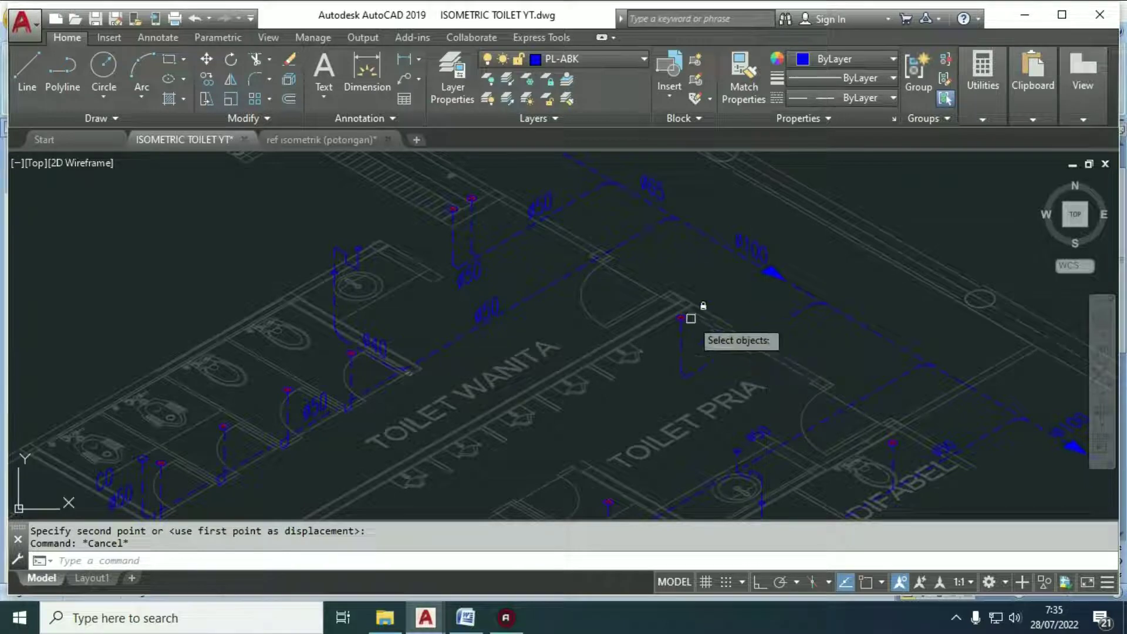
# Step: Copy the Ø50 label of the two-drain branch to the Toilet Pria single-drain branch and erase the old label there
pyautogui.click(553, 199)
pyautogui.press('Return')
pyautogui.click(535, 211)
pyautogui.scroll(6, 746, 333)
pyautogui.click(771, 294)
pyautogui.press('Escape')
pyautogui.write('e')
pyautogui.press('Return')
pyautogui.click(737, 327)
pyautogui.press('Return')
pyautogui.scroll(-7, 601, 283)
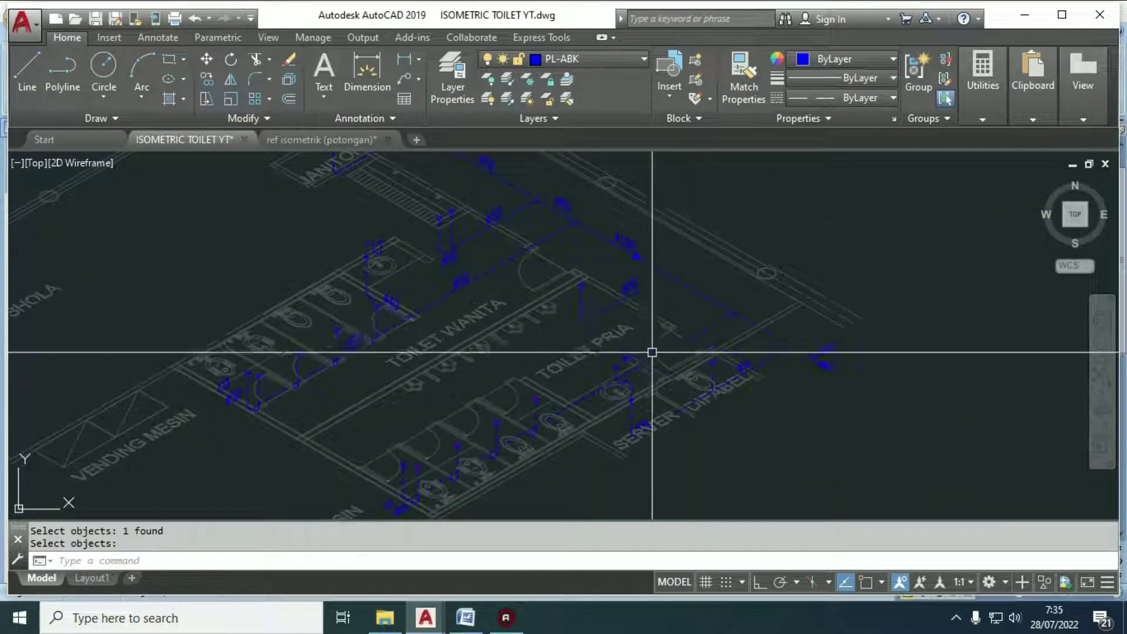
# Step: Copy the Ø50 label at the far end of the Toilet Wanita cubicle pipe to the far end of the Toilet Pria cubicle pipe
pyautogui.moveTo(651, 352); pyautogui.dragTo(722, 307, button='middle')
pyautogui.press('Return')
pyautogui.press('Escape')
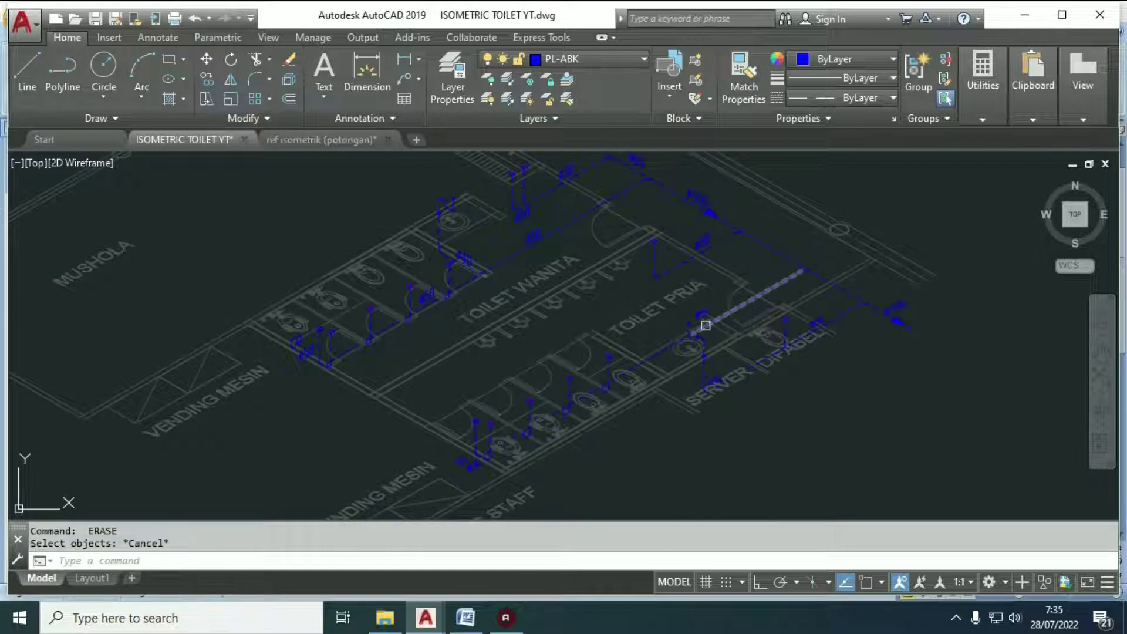
pyautogui.click(307, 351)
pyautogui.press('Return')
pyautogui.click(311, 355)
pyautogui.scroll(5, 469, 423)
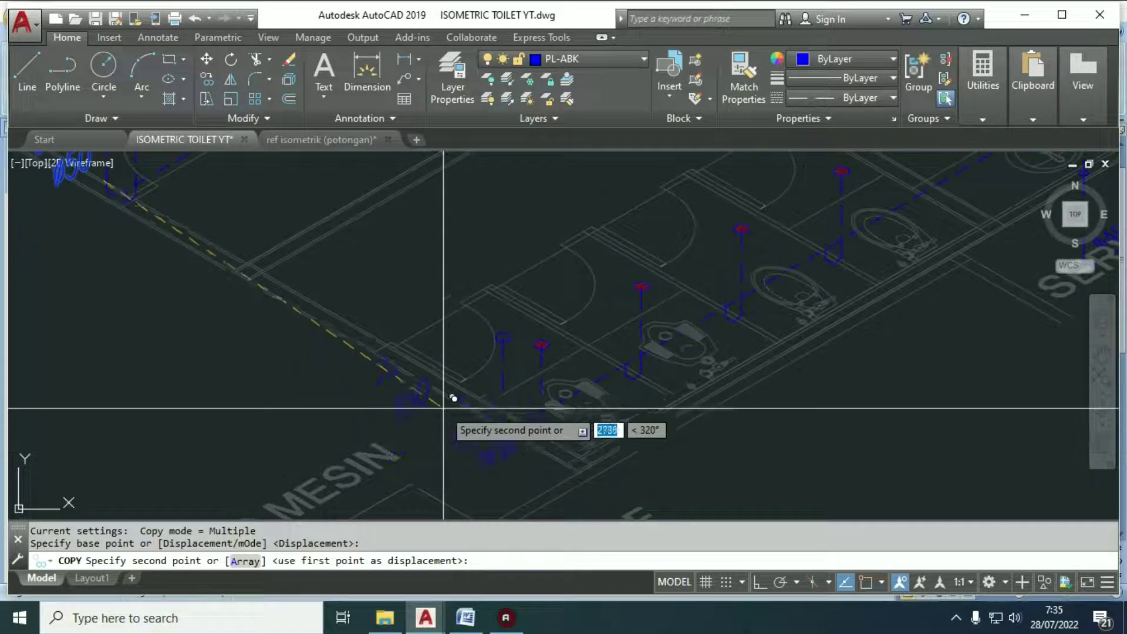
pyautogui.click(493, 405)
pyautogui.press('Escape')
# Step: Erase the old size label at the far end of the Toilet Pria cubicle pipe
pyautogui.press('Return')
pyautogui.moveTo(707, 347); pyautogui.dragTo(495, 410, button='middle')
pyautogui.scroll(-4, 496, 411)
pyautogui.scroll(4, 675, 304)
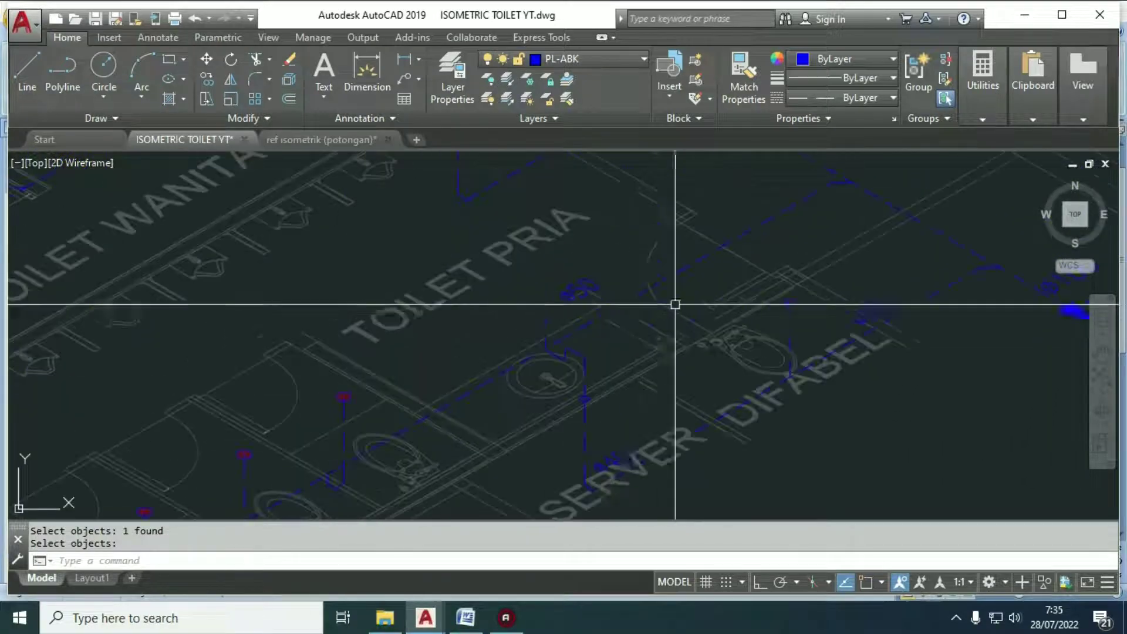
pyautogui.press('Escape')
pyautogui.scroll(-3, 611, 358)
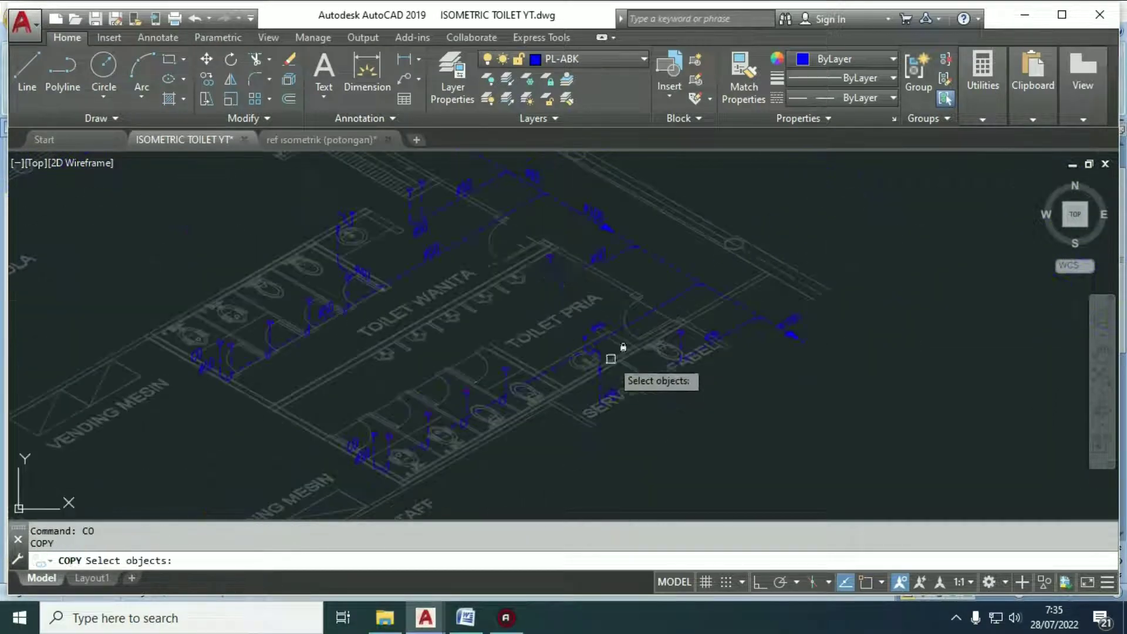
# Step: Copy the Toilet Wanita branch's Ø50 label to the Toilet Pria branch after the washbasin junction and erase the old label there
pyautogui.scroll(4, 429, 249)
pyautogui.click(435, 252)
pyautogui.press('Return')
pyautogui.click(454, 257)
pyautogui.moveTo(886, 429); pyautogui.dragTo(685, 344, button='middle')
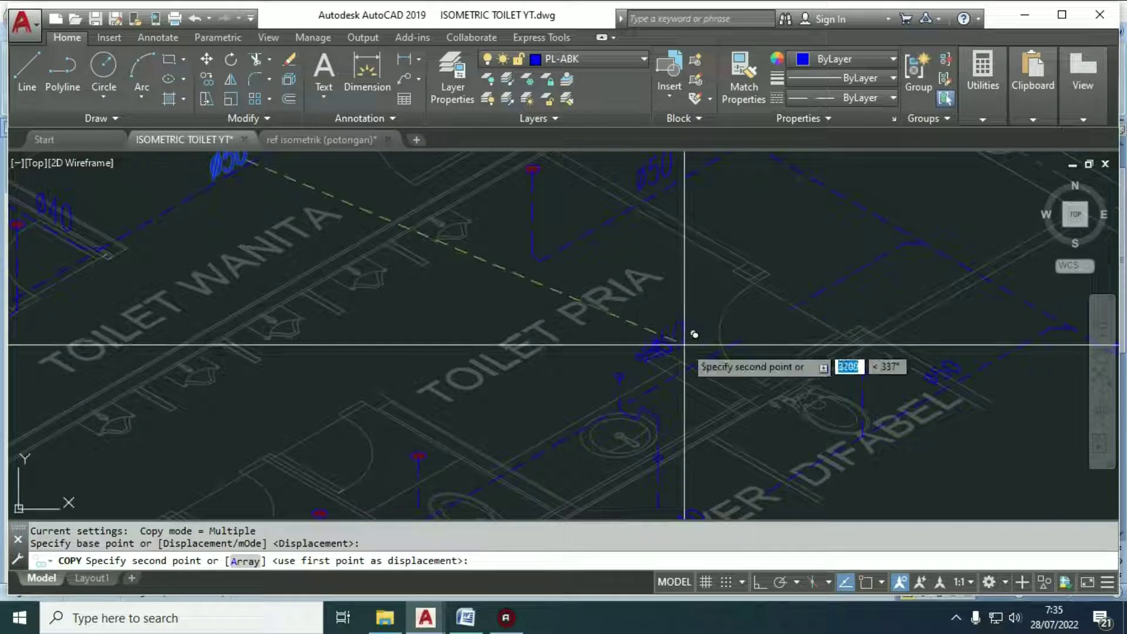
pyautogui.scroll(4, 690, 343)
pyautogui.click(737, 359)
pyautogui.press('Return')
pyautogui.click(639, 358)
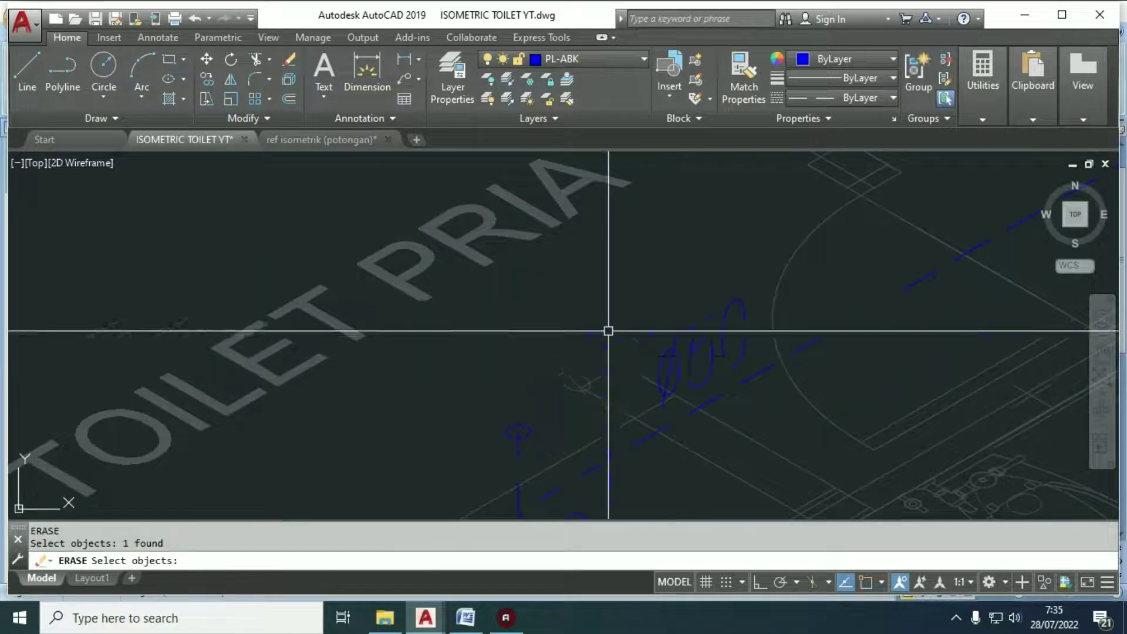
pyautogui.scroll(-4, 609, 329)
# Step: Copy the Toilet Wanita branch's Ø50 label to the start of the Difabel branch, between the washbasin drop and the floor drain
pyautogui.write('C')
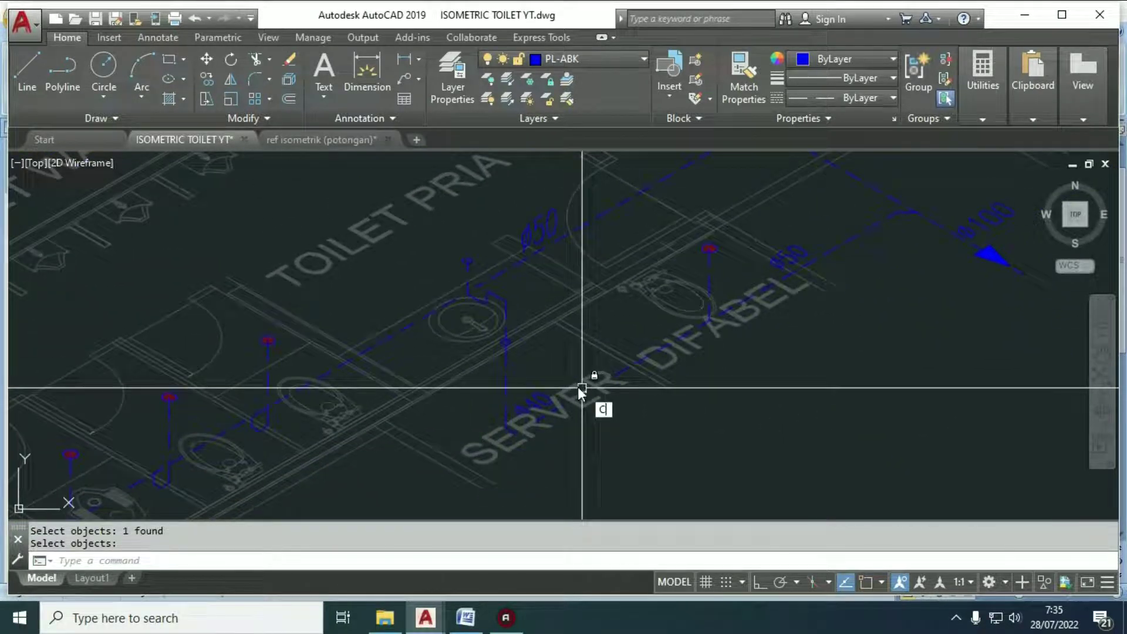
pyautogui.write('O')
pyautogui.press('Return')
pyautogui.scroll(-4, 599, 375)
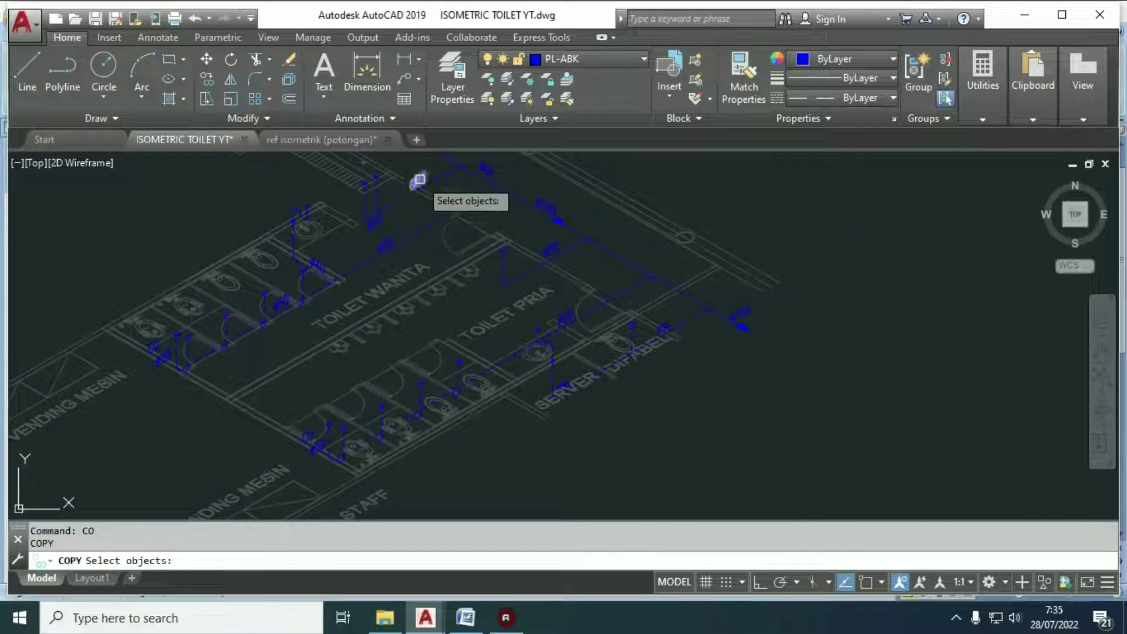
pyautogui.scroll(2, 316, 230)
pyautogui.moveTo(479, 287); pyautogui.dragTo(462, 257, button='middle')
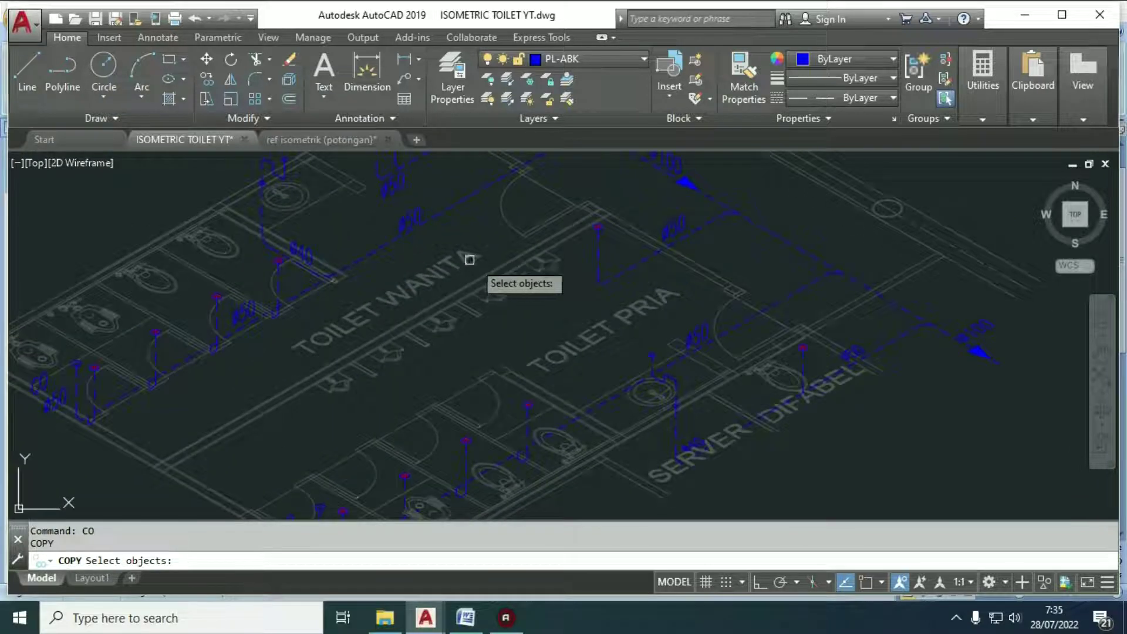
pyautogui.press('Return')
pyautogui.click(420, 224)
pyautogui.scroll(8, 747, 434)
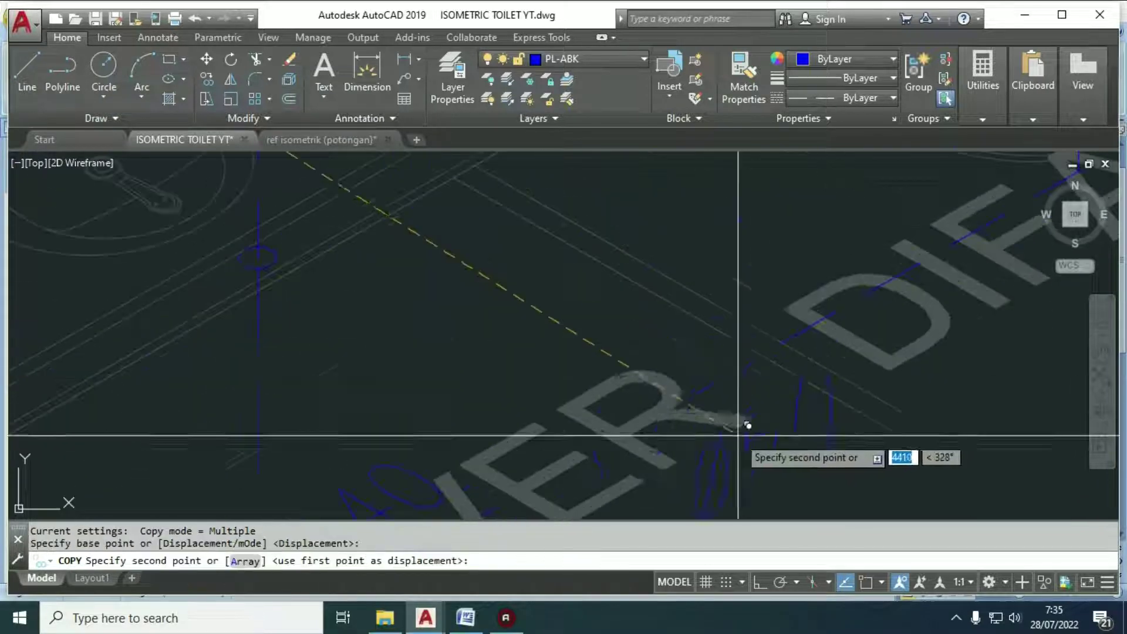
pyautogui.scroll(-2, 596, 340)
pyautogui.scroll(-3, 595, 327)
pyautogui.moveTo(579, 327)
pyautogui.mouseDown(button='middle')
pyautogui.moveTo(662, 301)
pyautogui.moveTo(674, 315)
pyautogui.mouseUp(button='middle')
pyautogui.scroll(3, 738, 340)
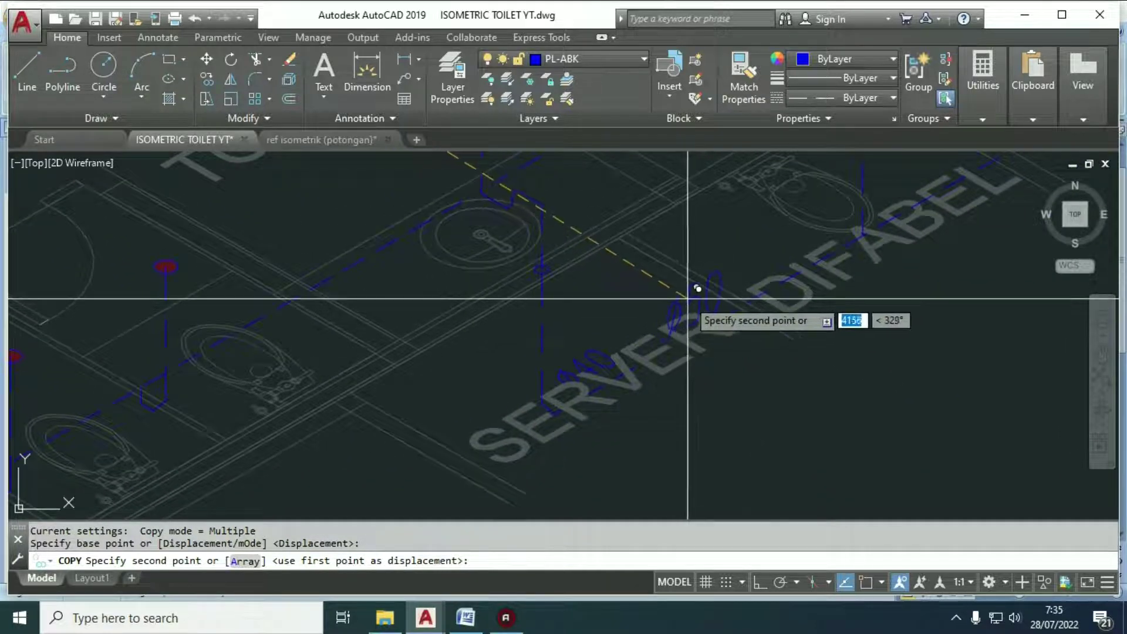
pyautogui.click(692, 306)
pyautogui.press('Escape')
# Step: Erase the old Ø40 label at the start of the Difabel branch and change the copied label's text to Ø40
pyautogui.write('e')
pyautogui.press('Return')
pyautogui.click(541, 352)
pyautogui.press('Return')
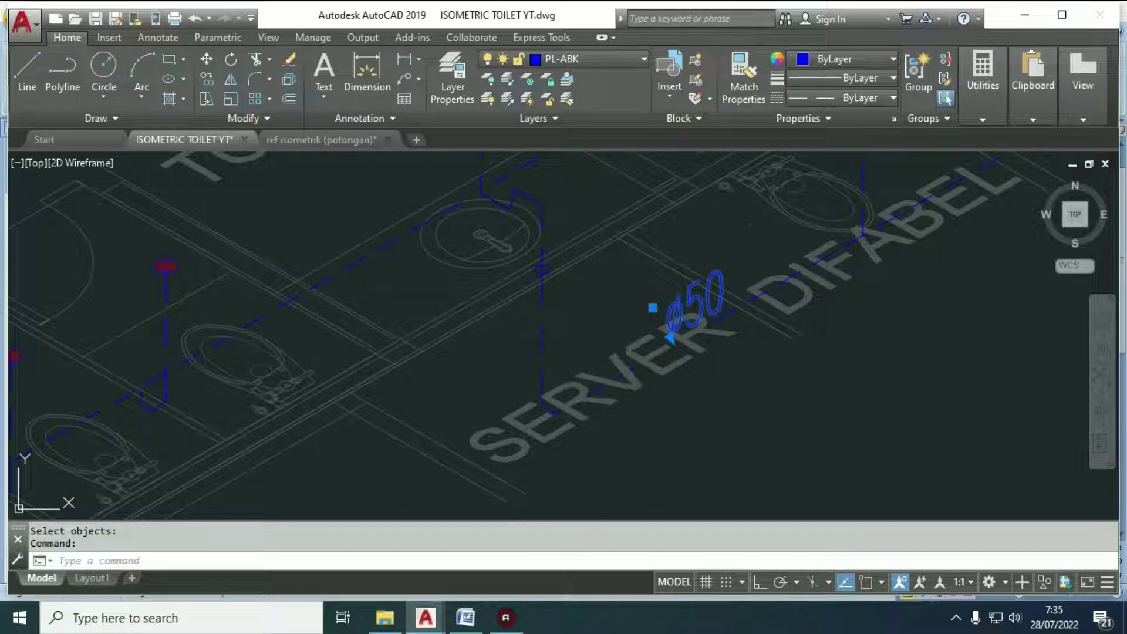
pyautogui.doubleClick(663, 311)
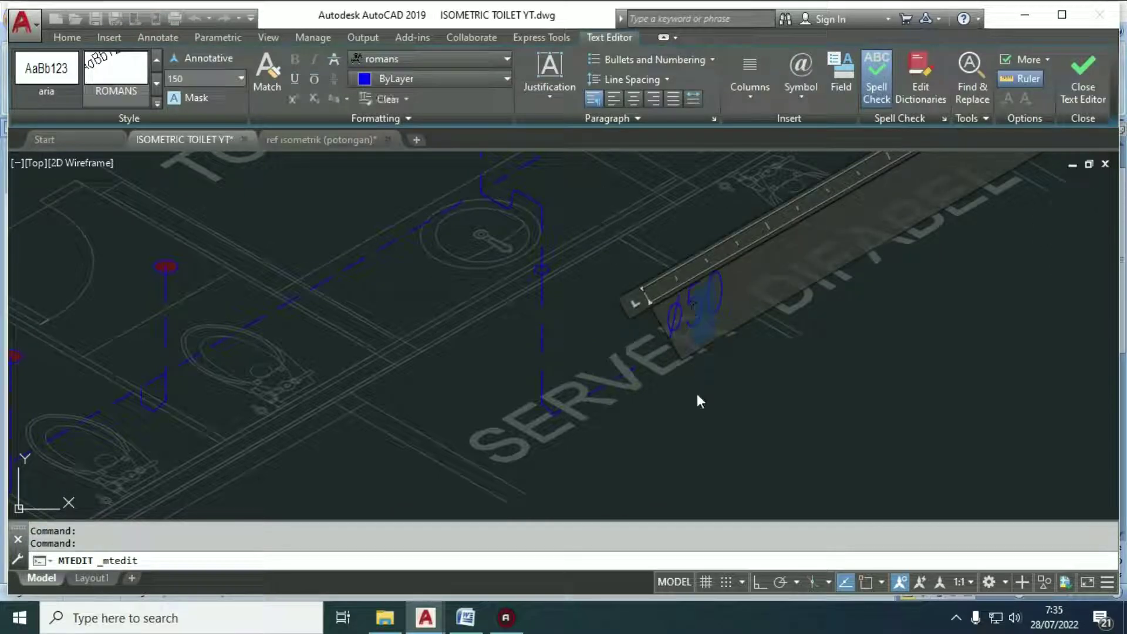
pyautogui.click(699, 424)
# Step: Copy the Toilet Pria branch's Ø50 label to the Difabel branch between the floor drain and the main pipe
pyautogui.scroll(-3, 750, 299)
pyautogui.moveTo(749, 299); pyautogui.dragTo(668, 351, button='middle')
pyautogui.press('Escape')
pyautogui.write('co')
pyautogui.press('Return')
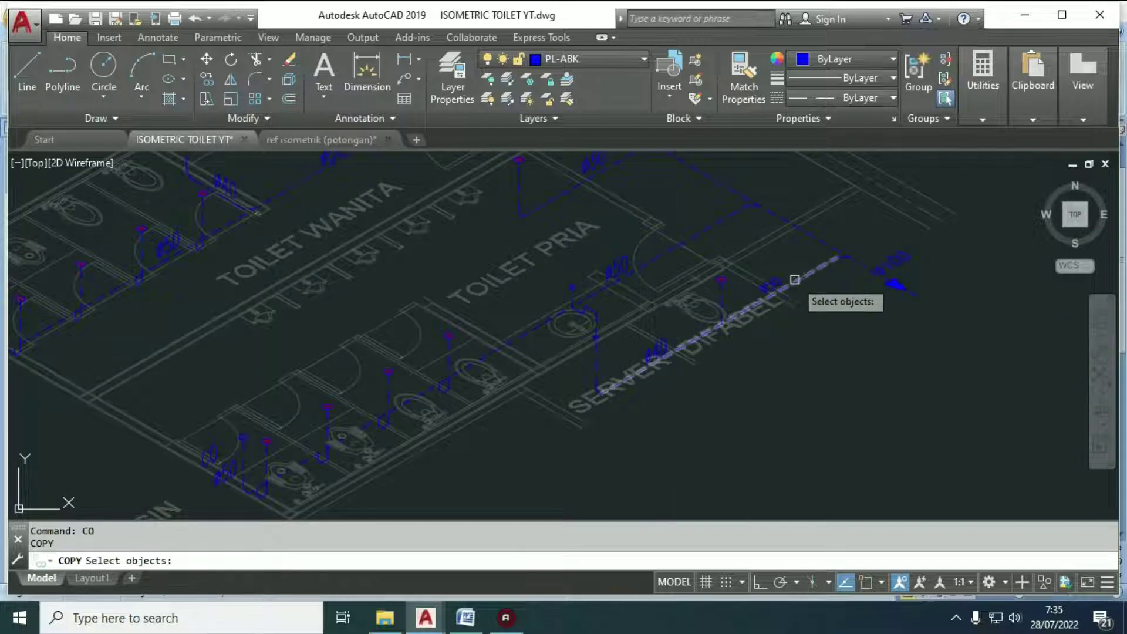
pyautogui.scroll(3, 755, 280)
pyautogui.click(337, 241)
pyautogui.press('Return')
pyautogui.click(352, 243)
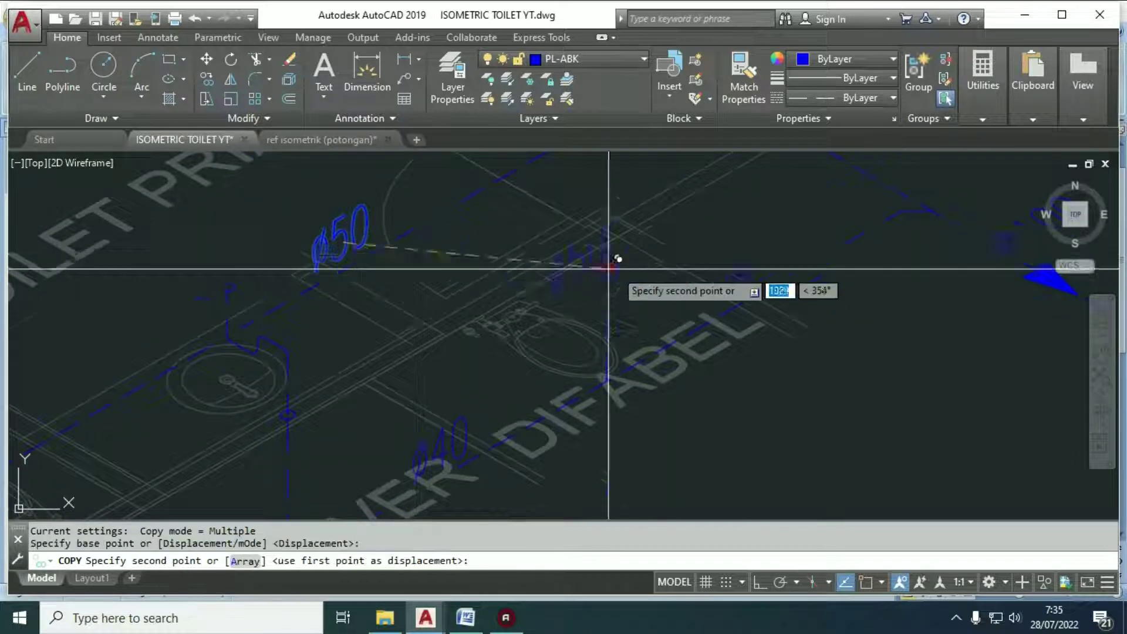
pyautogui.scroll(5, 672, 270)
pyautogui.click(910, 348)
pyautogui.press('Escape')
# Step: Erase the old Ø50 label overlapping the new one on the Difabel branch
pyautogui.write('e')
pyautogui.press('Return')
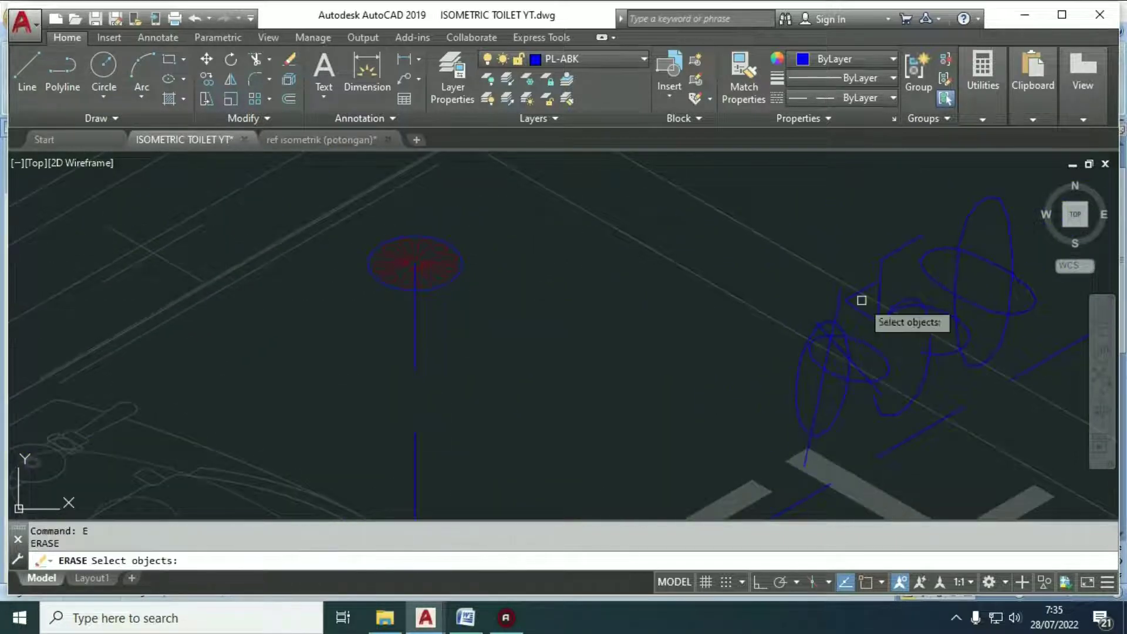
pyautogui.scroll(-5, 693, 315)
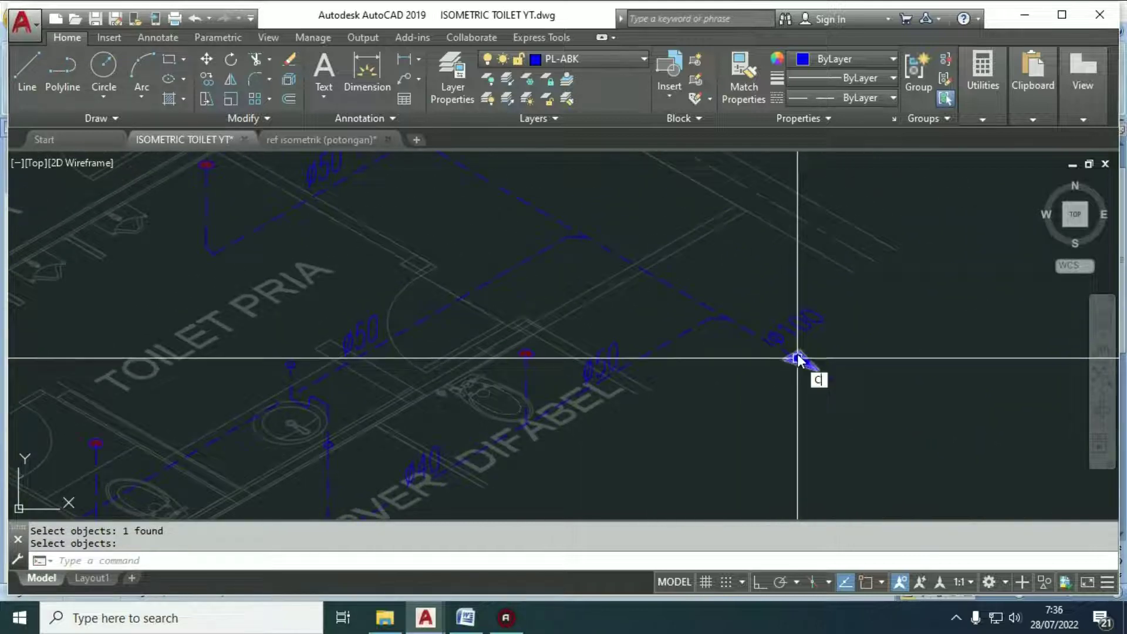
# Step: Copy the main pipe's Ø100 label to the pipe's last segment, beside the end flow arrow
pyautogui.press('Return')
pyautogui.scroll(3, 586, 245)
pyautogui.click(640, 228)
pyautogui.press('Return')
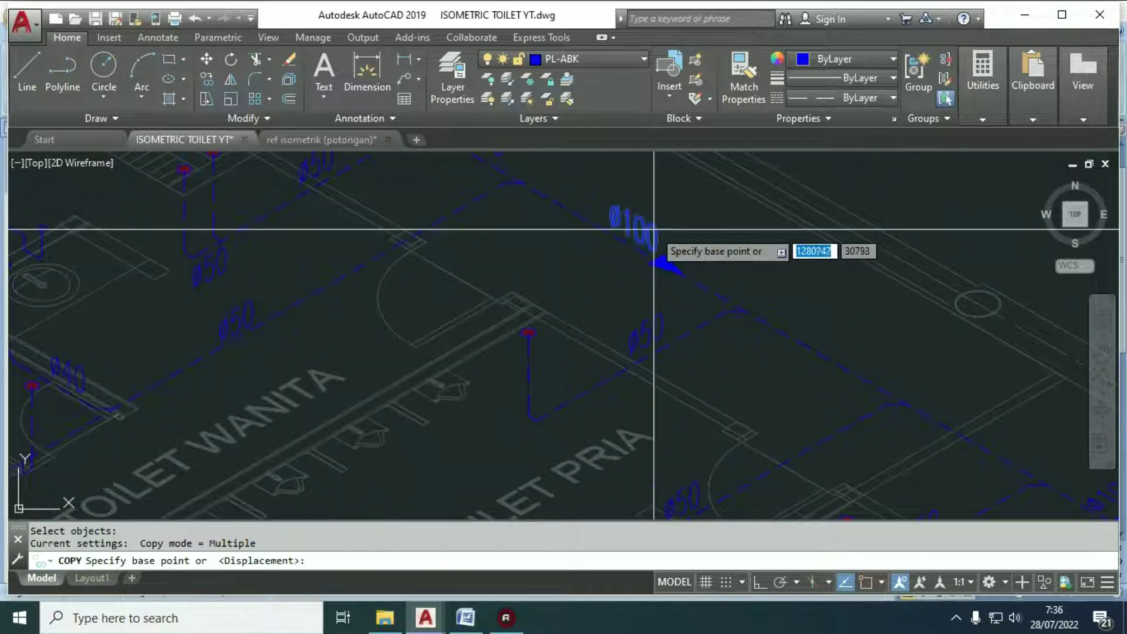
pyautogui.click(654, 229)
pyautogui.scroll(-3, 656, 232)
pyautogui.scroll(5, 822, 347)
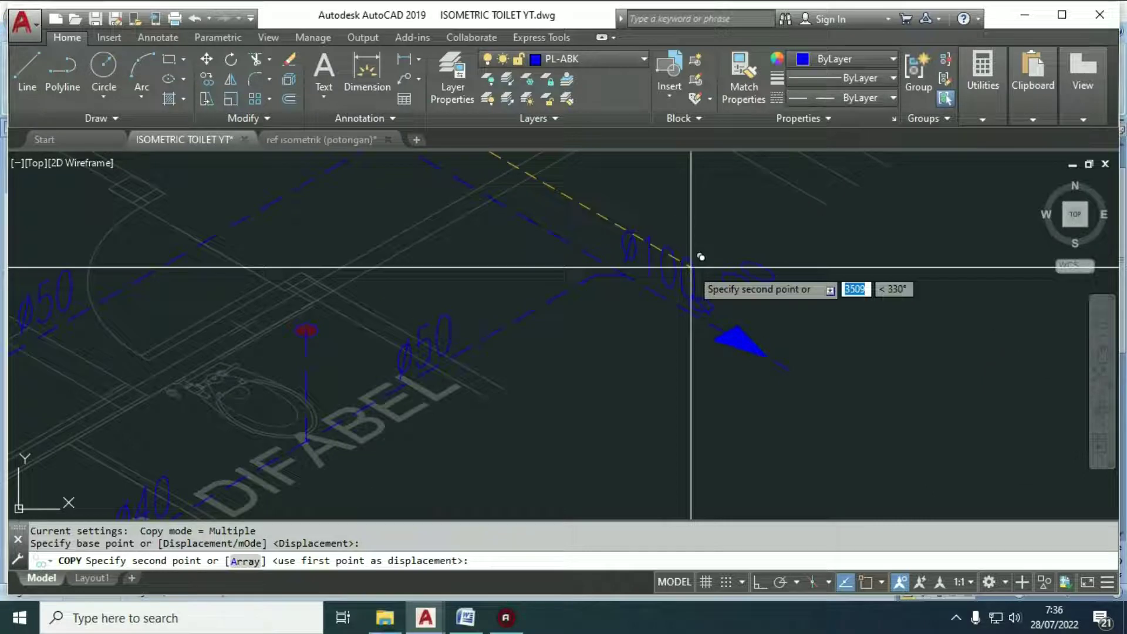
pyautogui.click(736, 288)
pyautogui.press('Escape')
# Step: Erase the old Ø100 label beside the main pipe's end flow arrow
pyautogui.write('e')
pyautogui.press('Return')
pyautogui.click(759, 278)
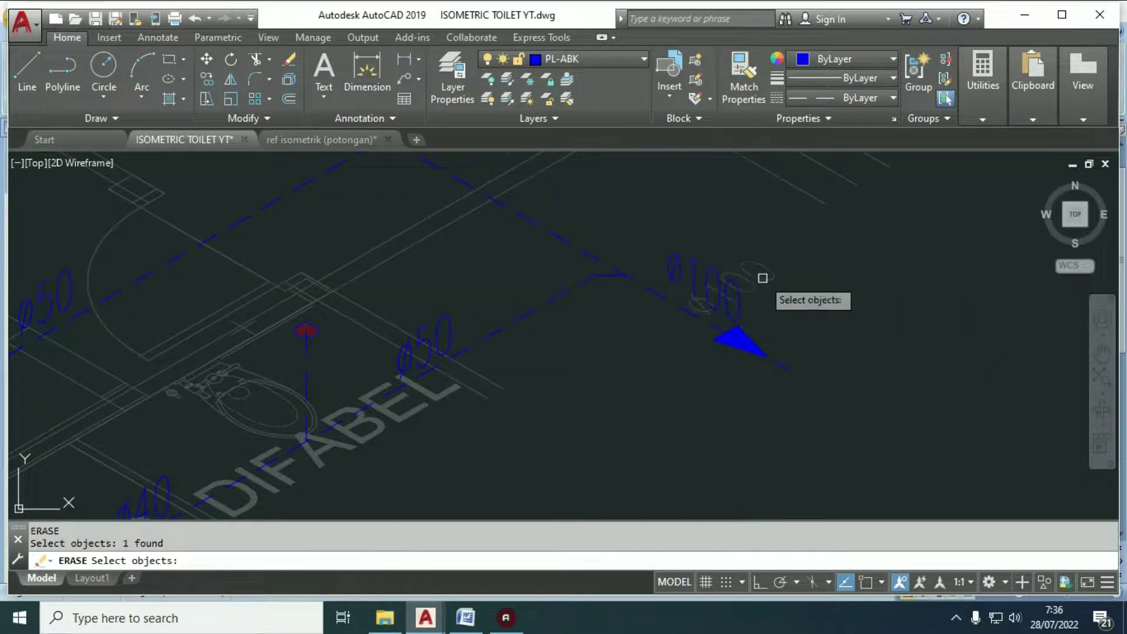
pyautogui.press('Return')
# Step: Examine the pipe size labels, branches and floor drains along the whole isometric wastewater layout
pyautogui.scroll(-7, 795, 279)
pyautogui.moveTo(738, 311); pyautogui.dragTo(758, 385, button='middle')
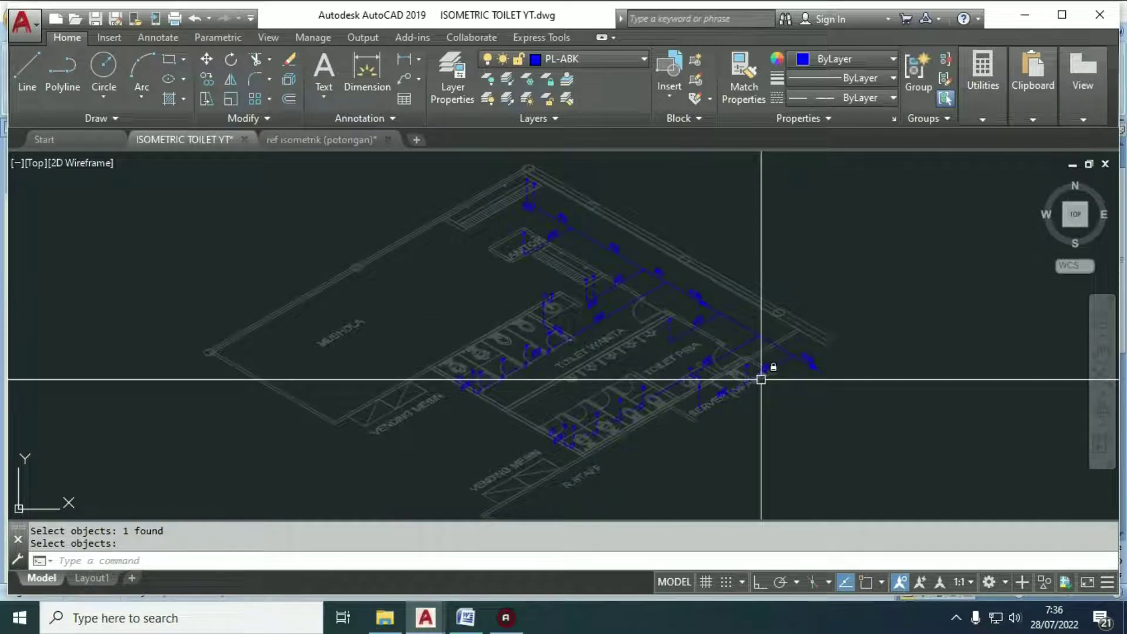
pyautogui.scroll(5, 667, 327)
pyautogui.moveTo(682, 320); pyautogui.dragTo(664, 348, button='middle')
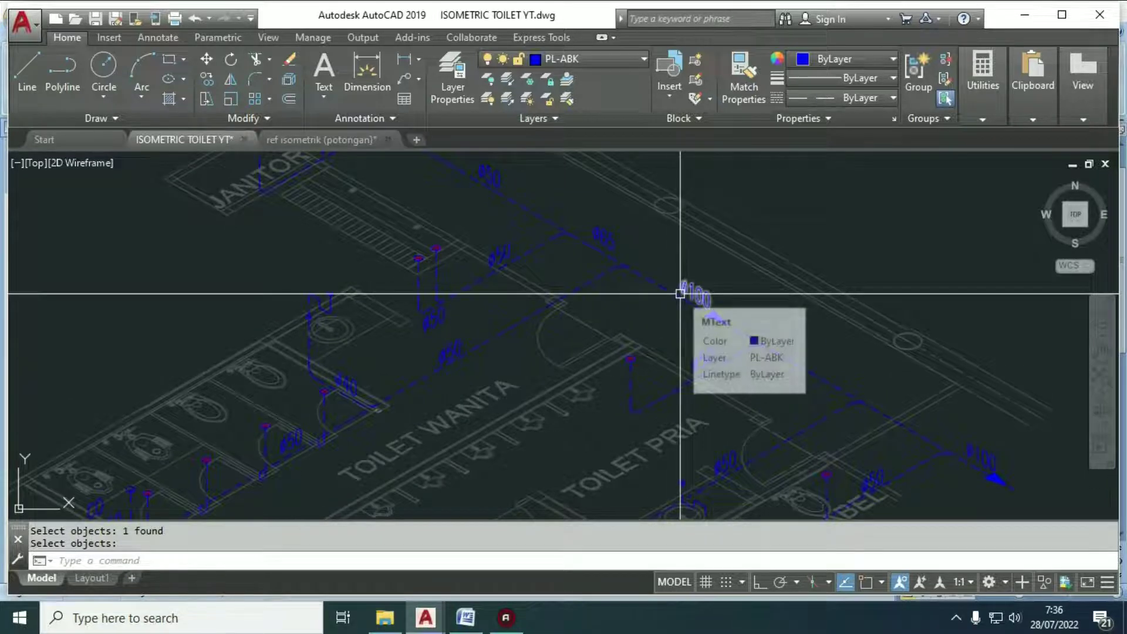
pyautogui.scroll(-2, 703, 339)
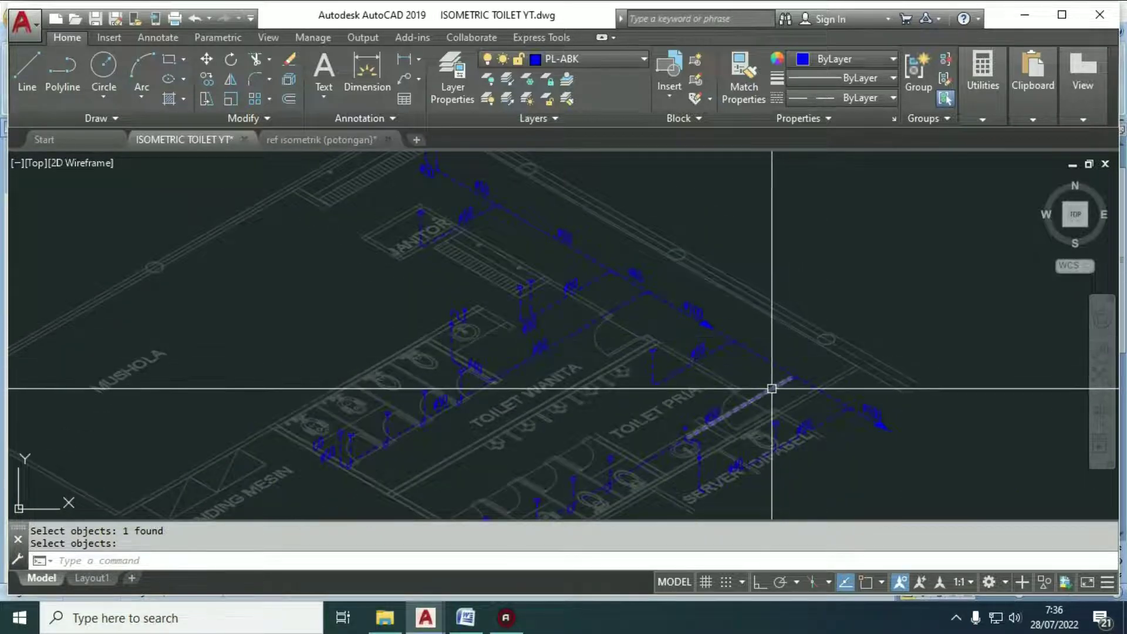
pyautogui.scroll(2, 720, 314)
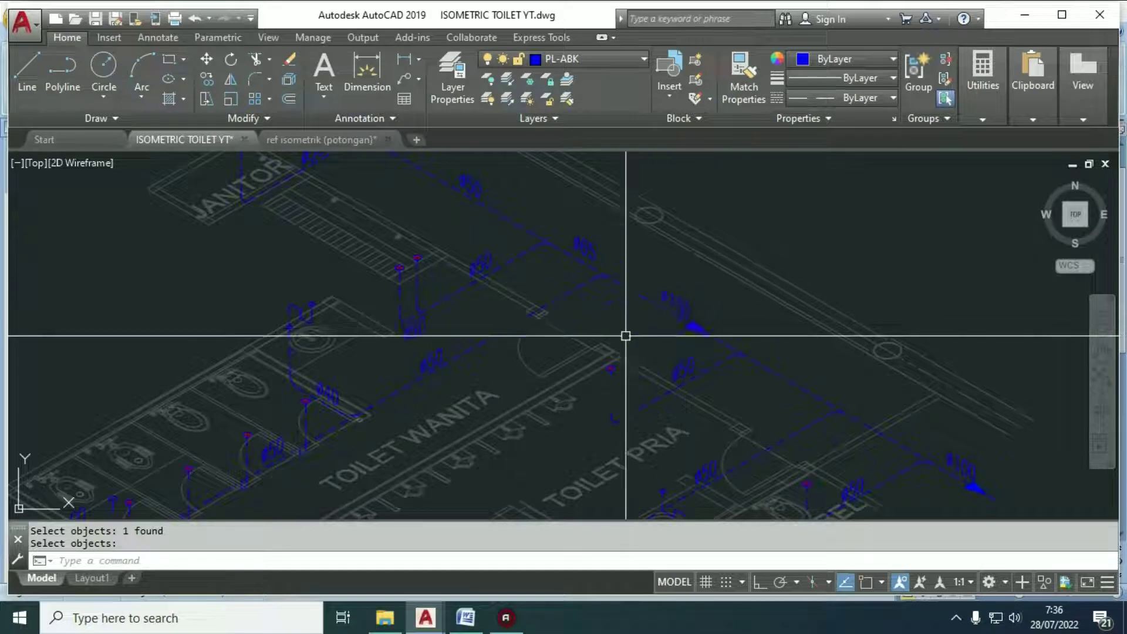
pyautogui.scroll(4, 466, 260)
pyautogui.moveTo(327, 304); pyautogui.dragTo(474, 354, button='middle')
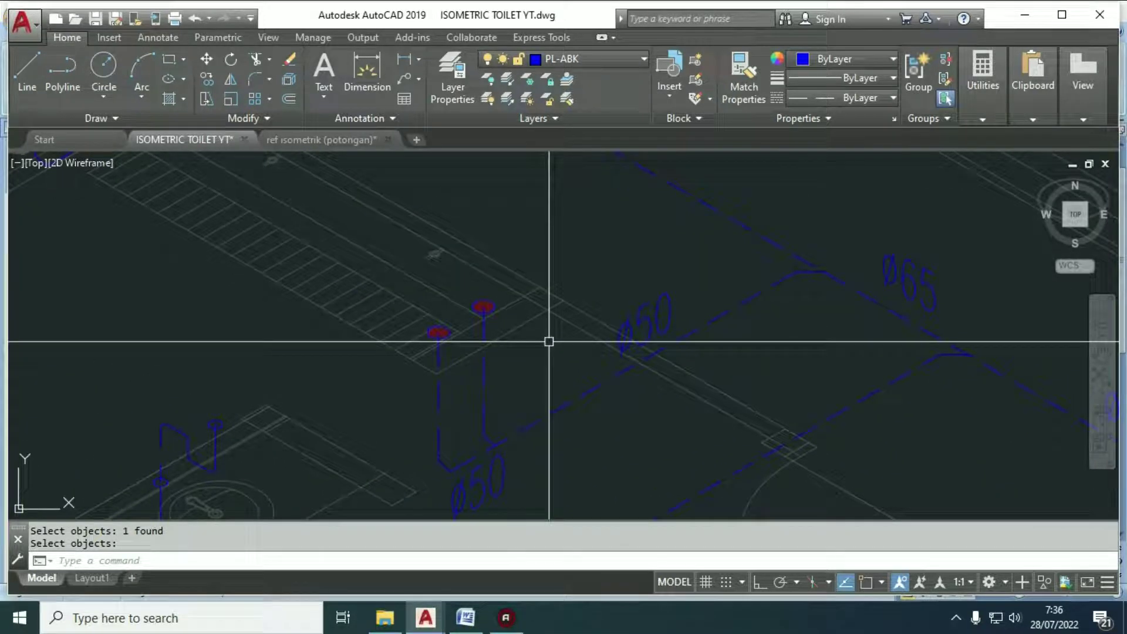
pyautogui.moveTo(548, 338); pyautogui.dragTo(626, 363, button='middle')
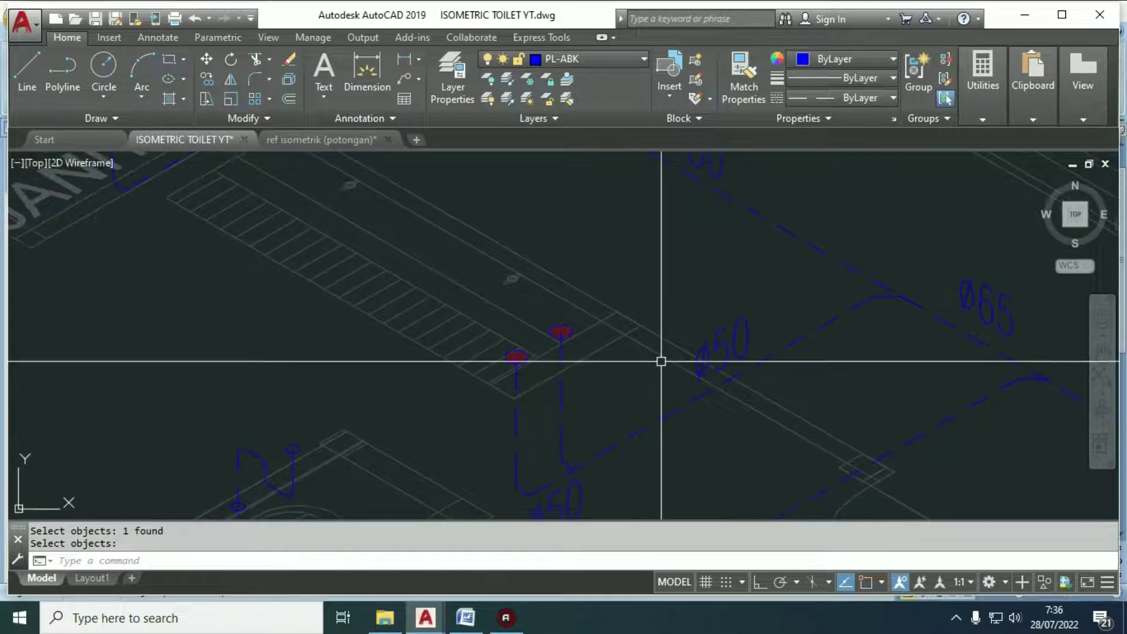
pyautogui.scroll(4, 508, 349)
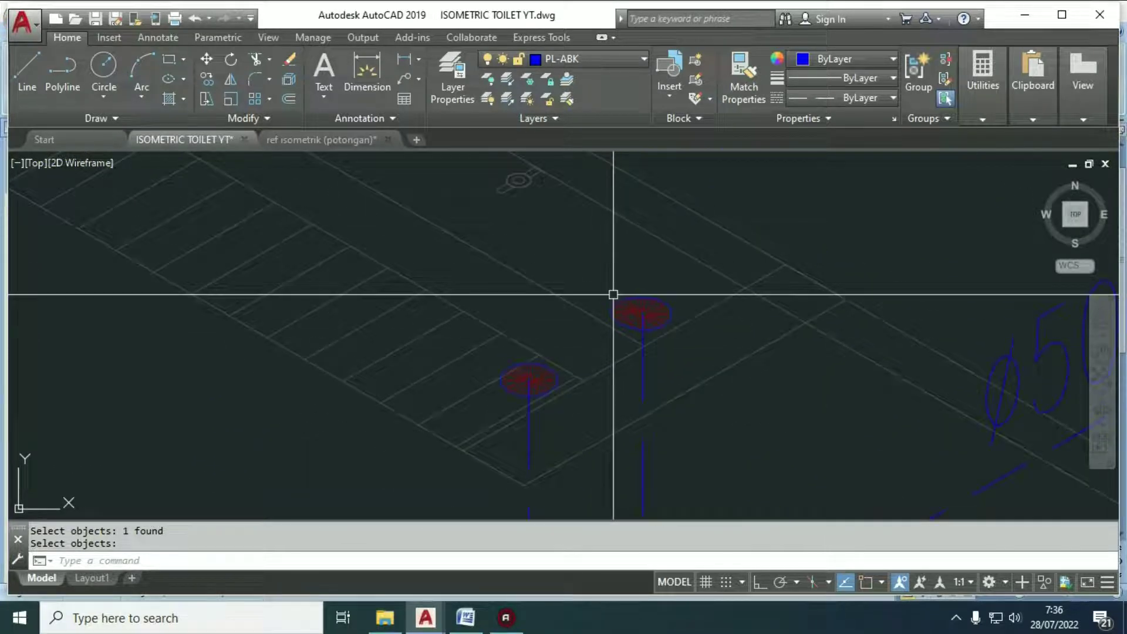
pyautogui.scroll(-8, 464, 271)
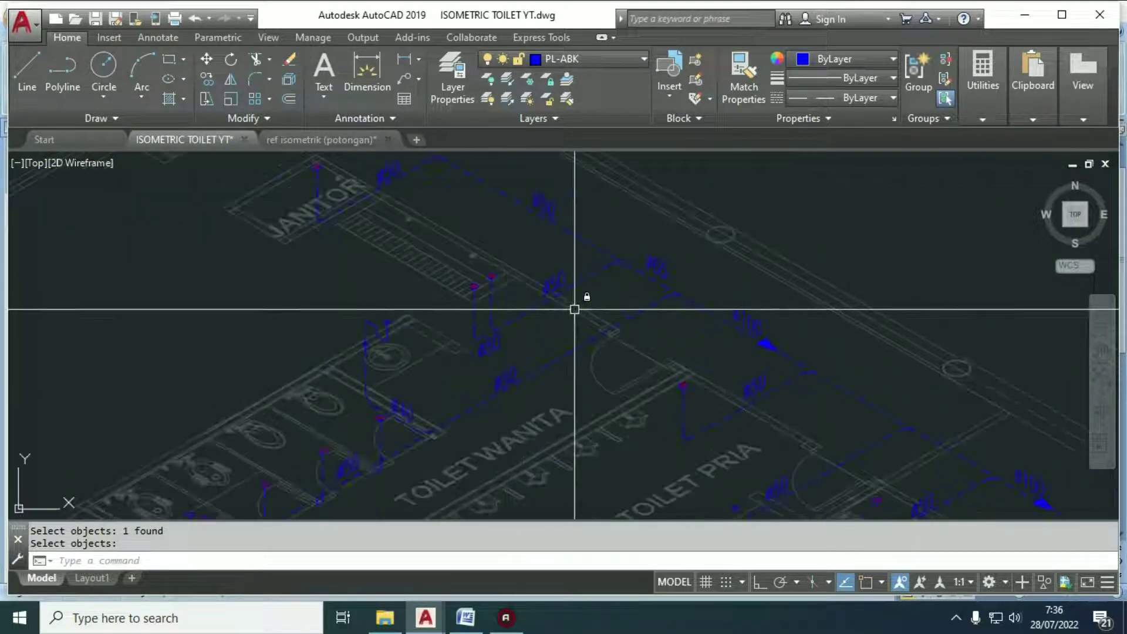
pyautogui.scroll(-2, 574, 310)
pyautogui.moveTo(578, 367); pyautogui.dragTo(577, 368, button='middle')
pyautogui.scroll(-3, 579, 282)
pyautogui.moveTo(579, 290); pyautogui.dragTo(582, 337, button='middle')
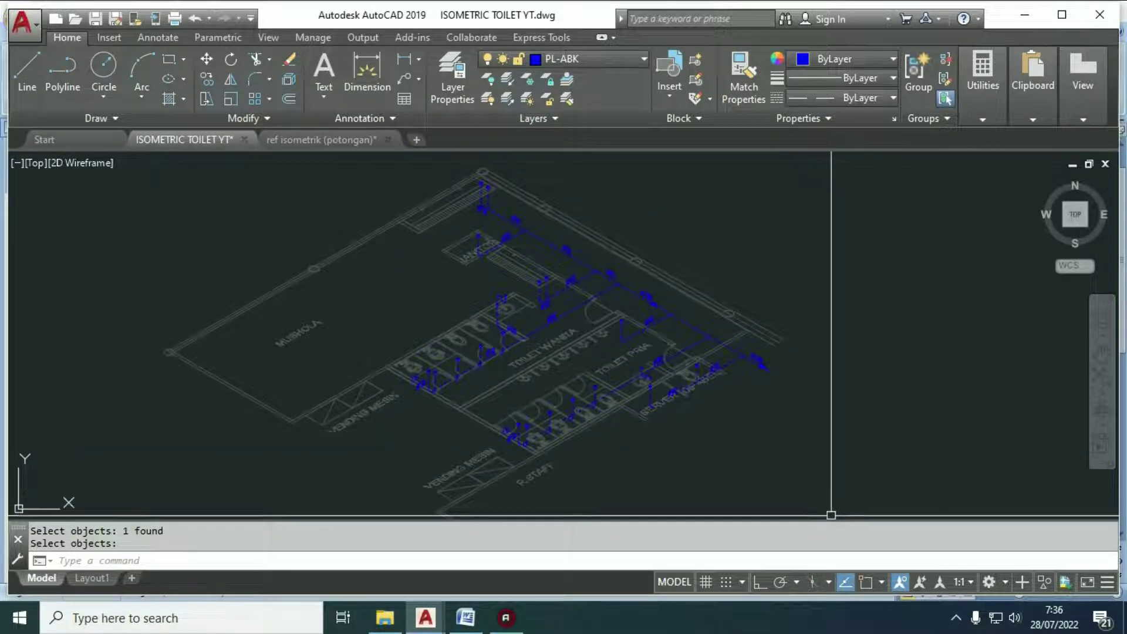